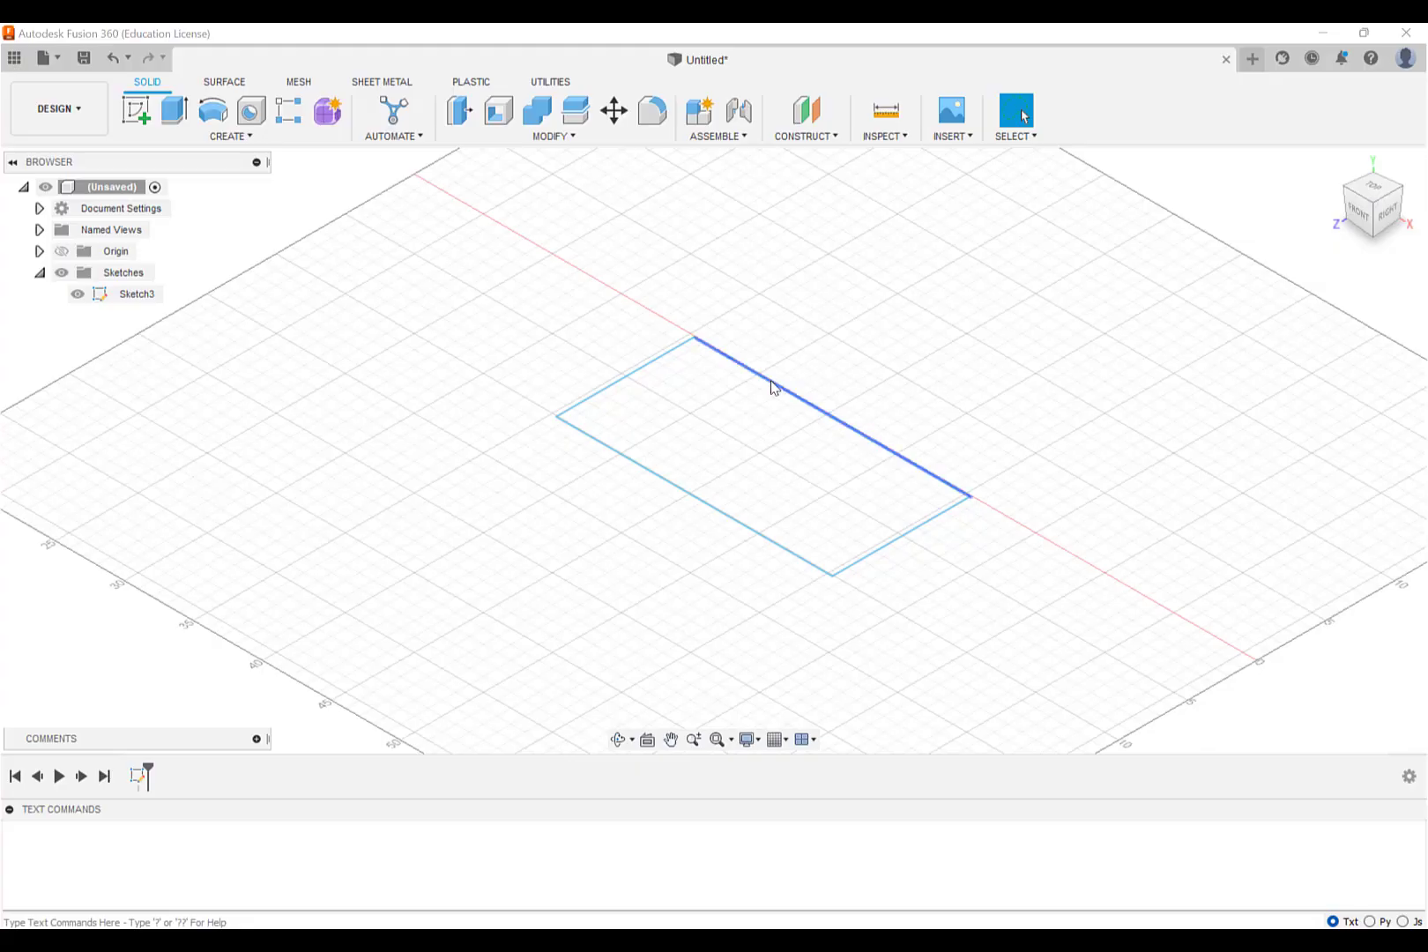
Step: Start a new sketch on the horizontal XZ origin plane, viewed from the top
left_click(132, 116)
scroll(838, 549, "up", 3)
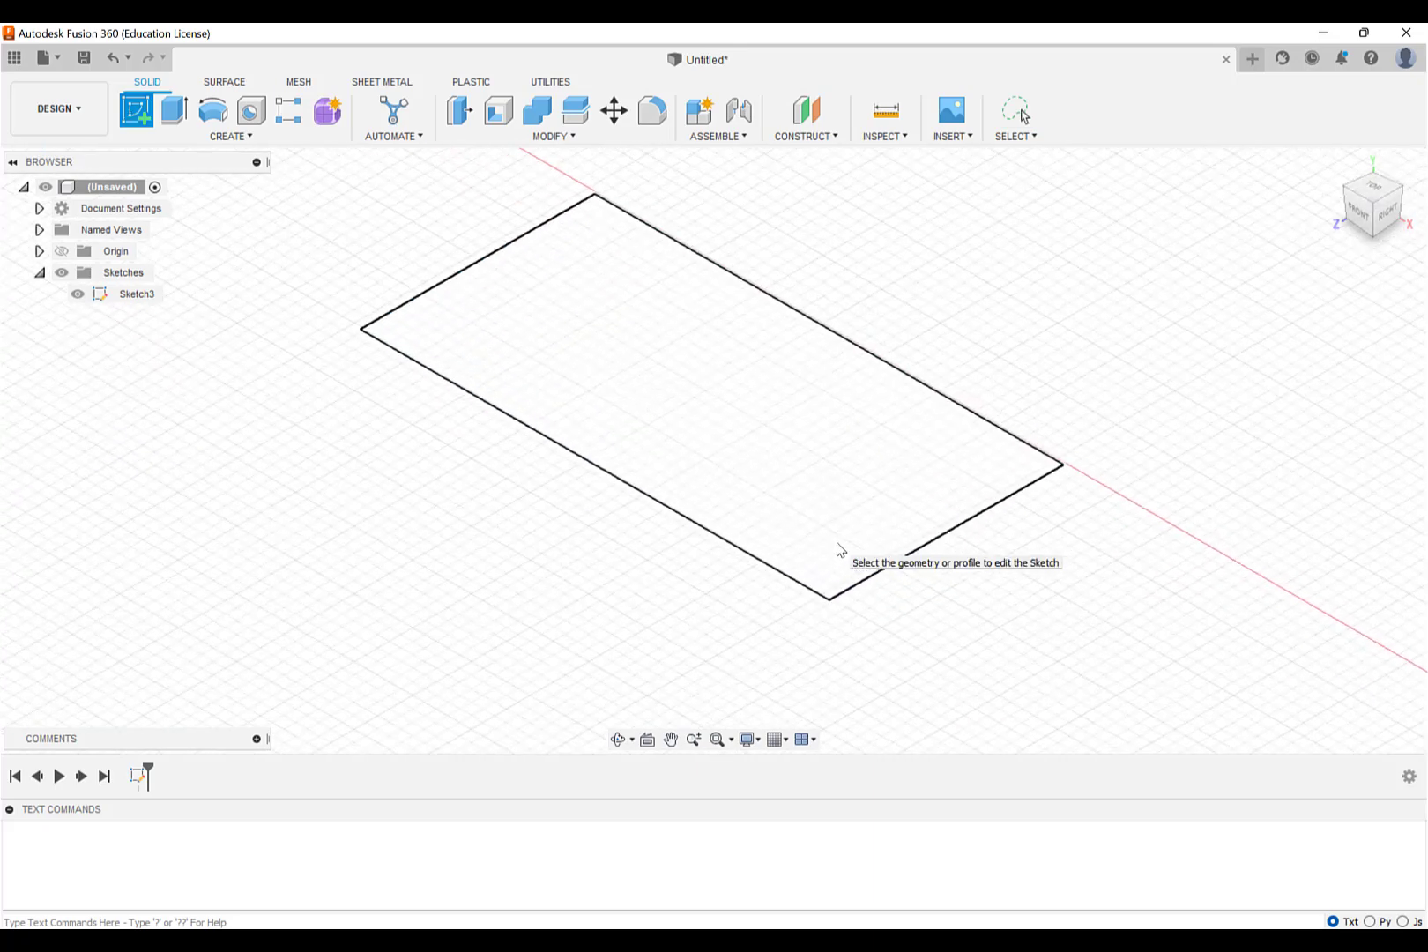
scroll(837, 548, "down", 5)
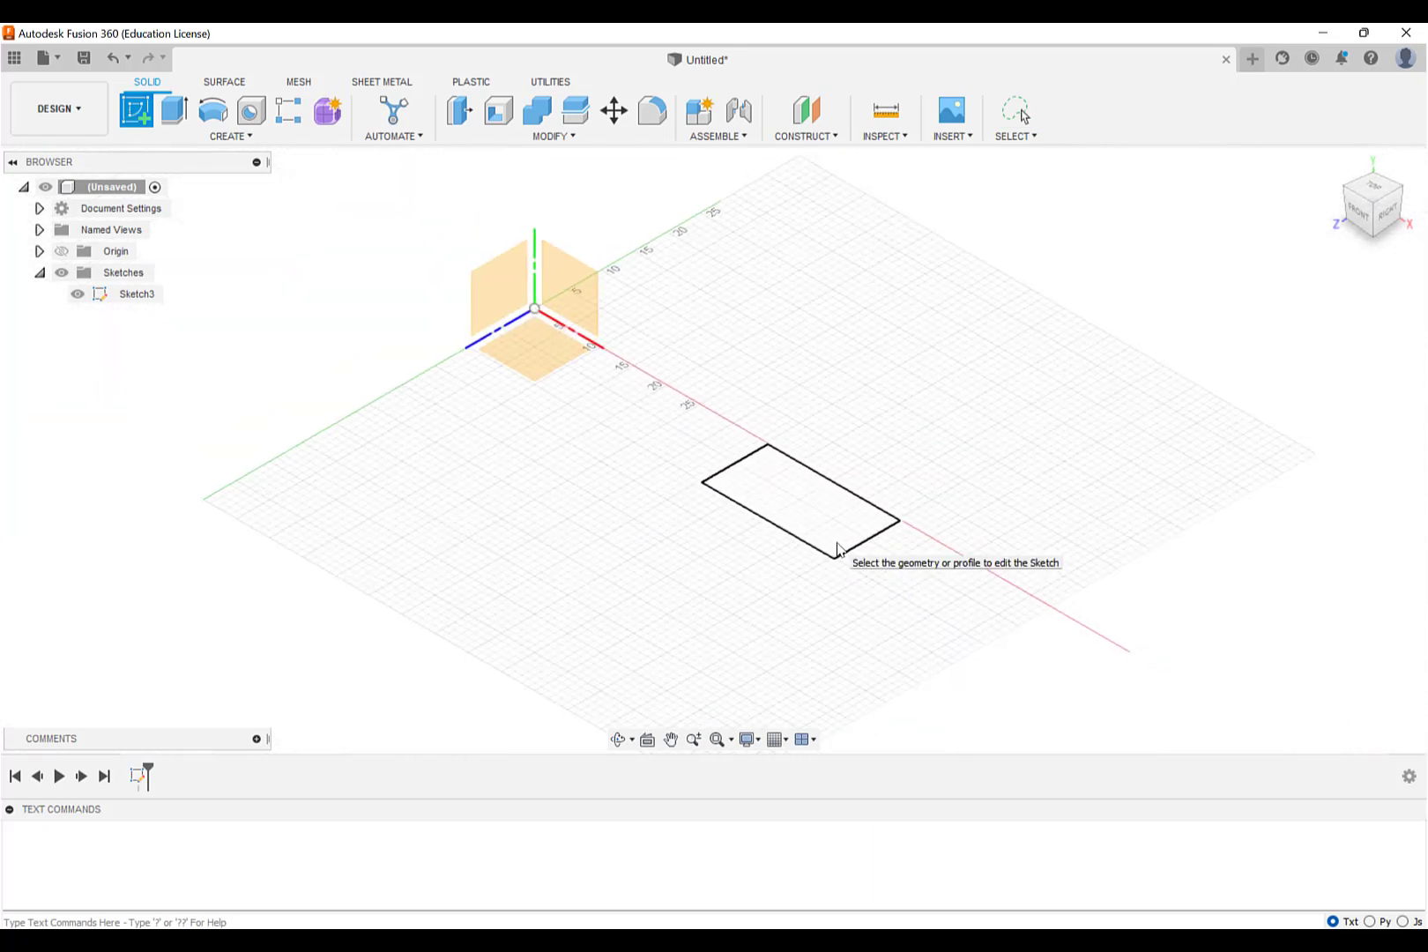
left_click(546, 370)
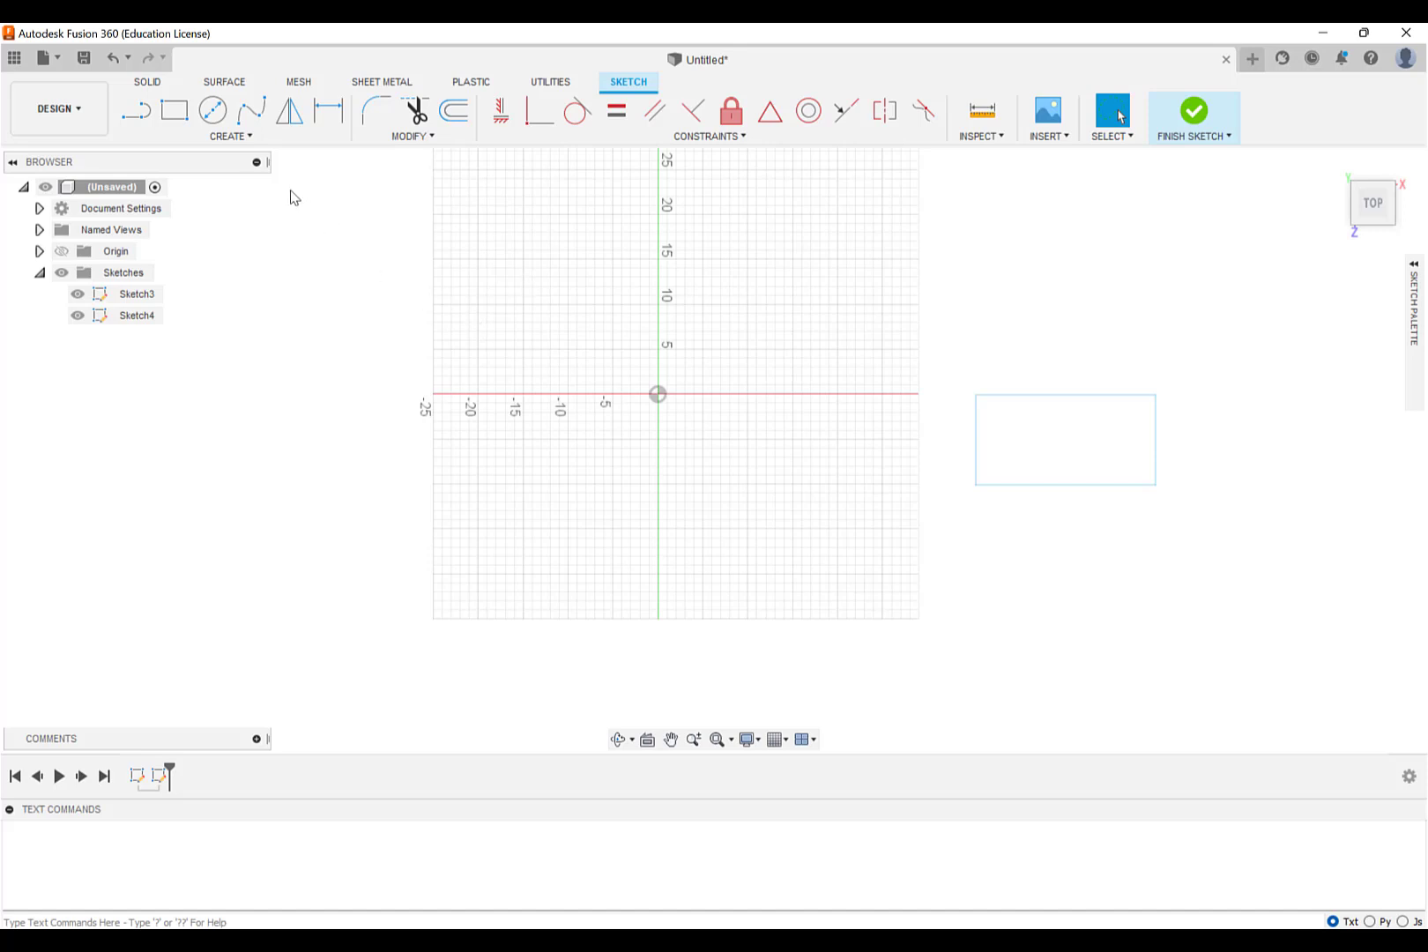
Step: Draw a 10 × 10 cm center rectangle centred on the sketch origin
left_click(229, 137)
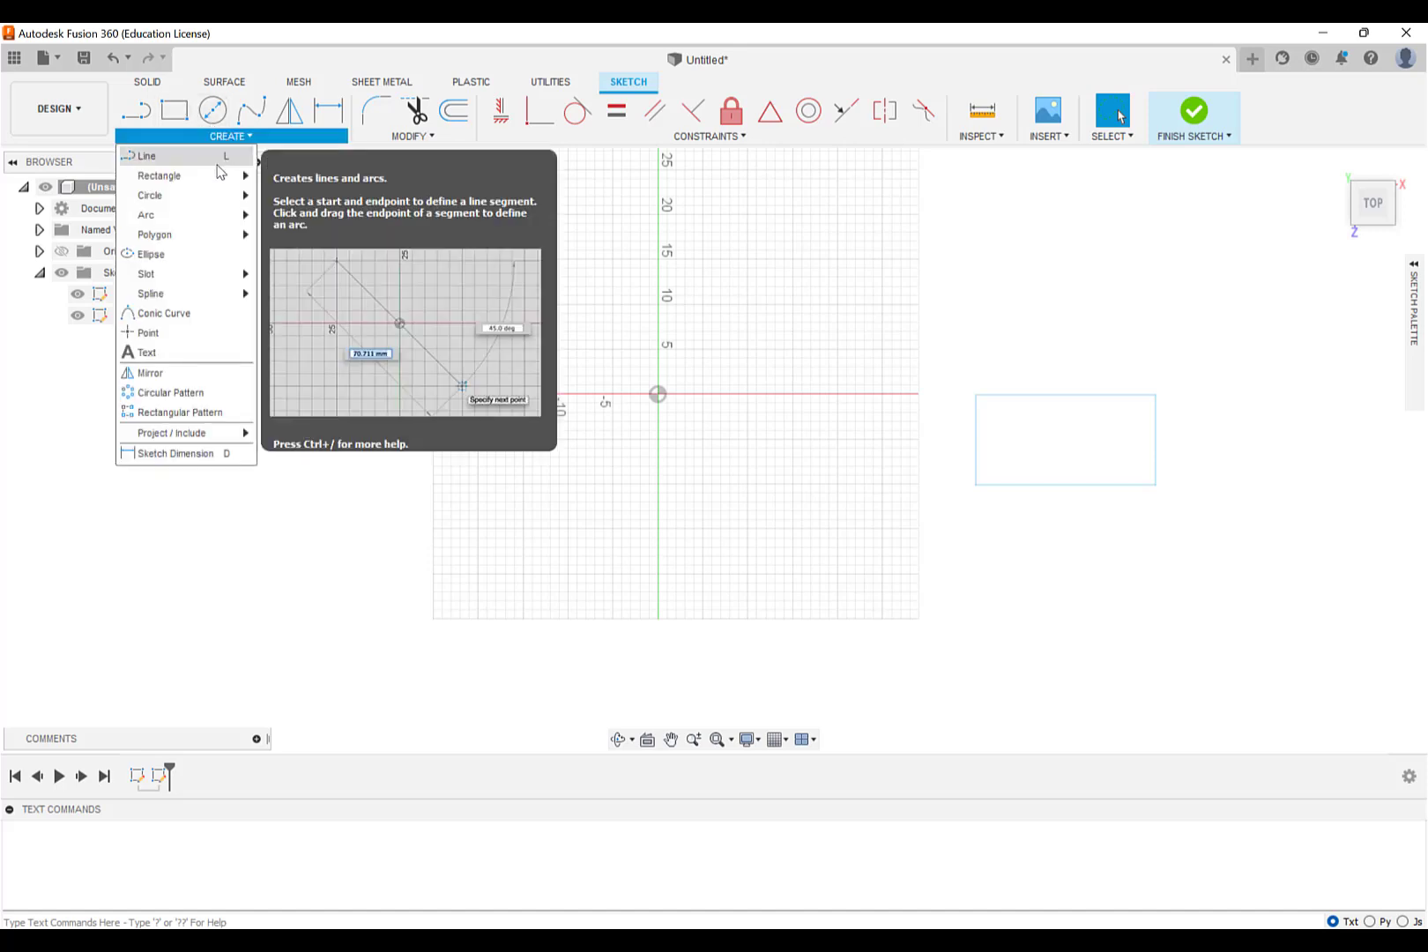
mouse_move(219, 178)
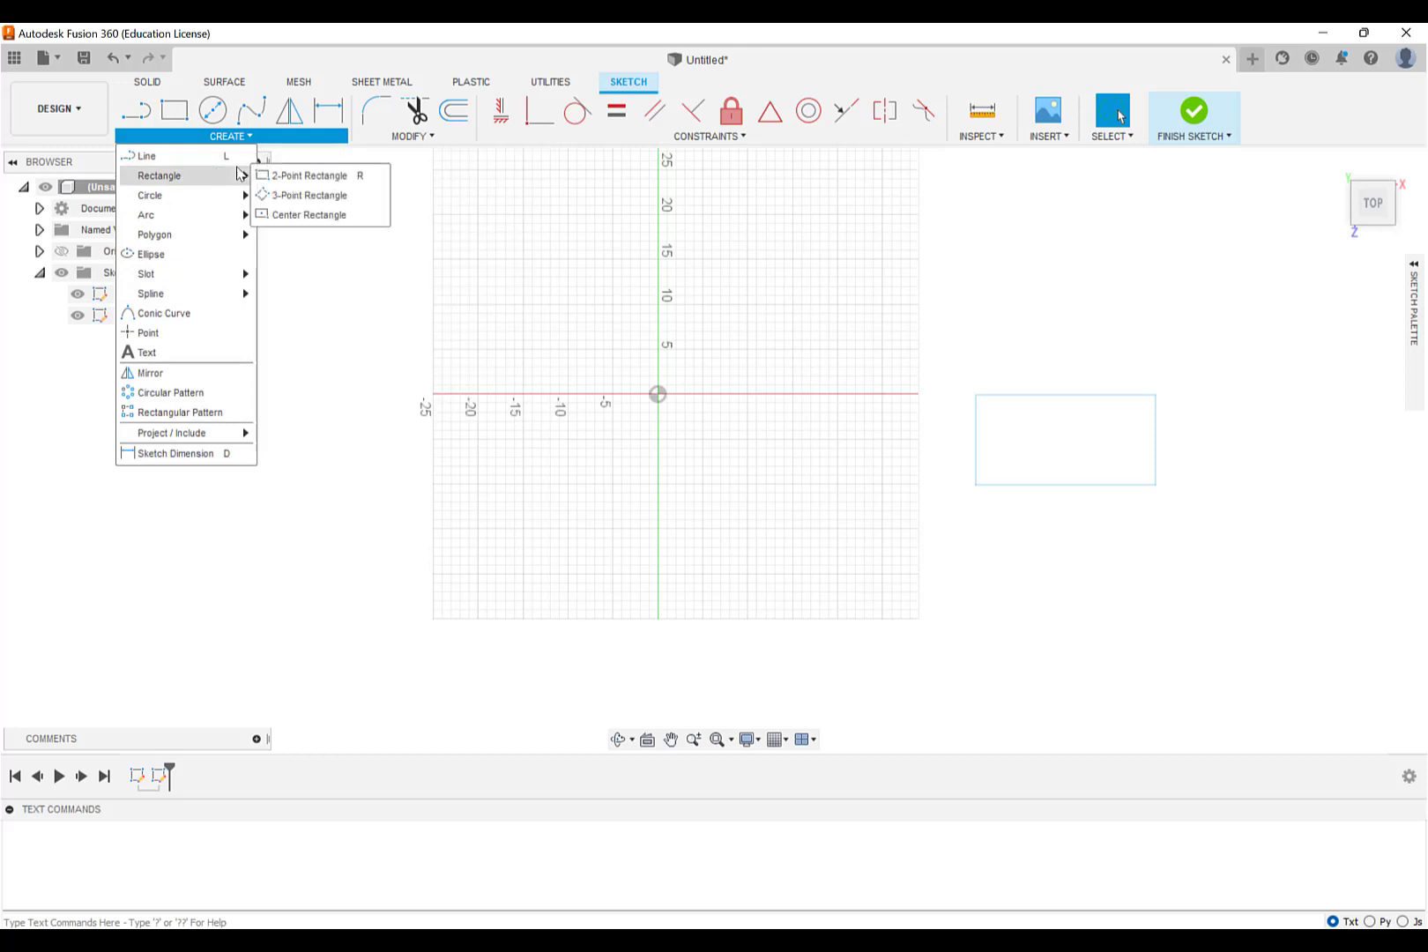
left_click(308, 217)
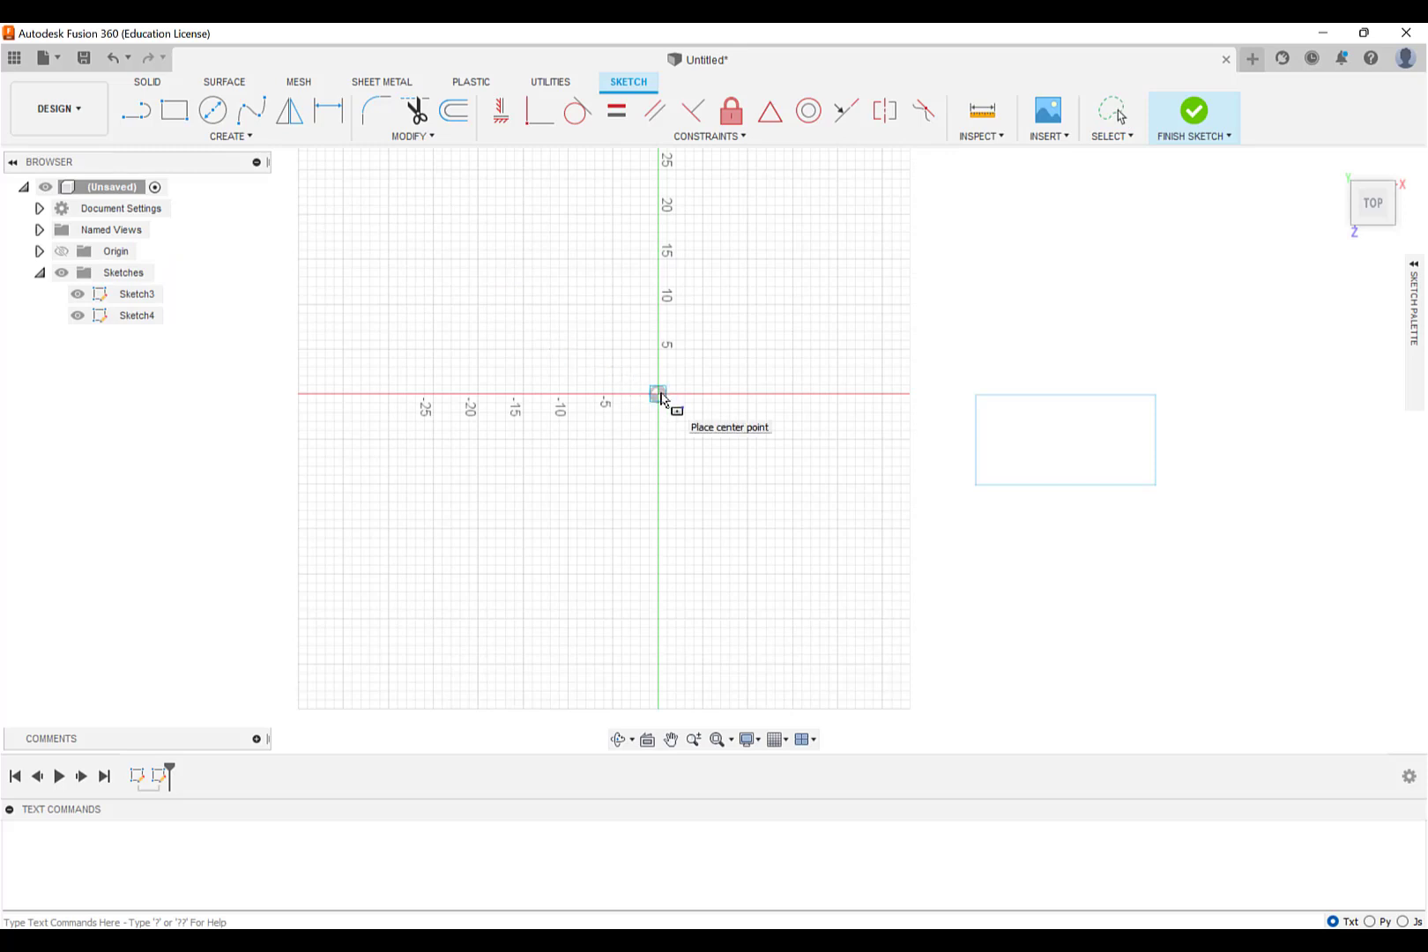
left_click(660, 394)
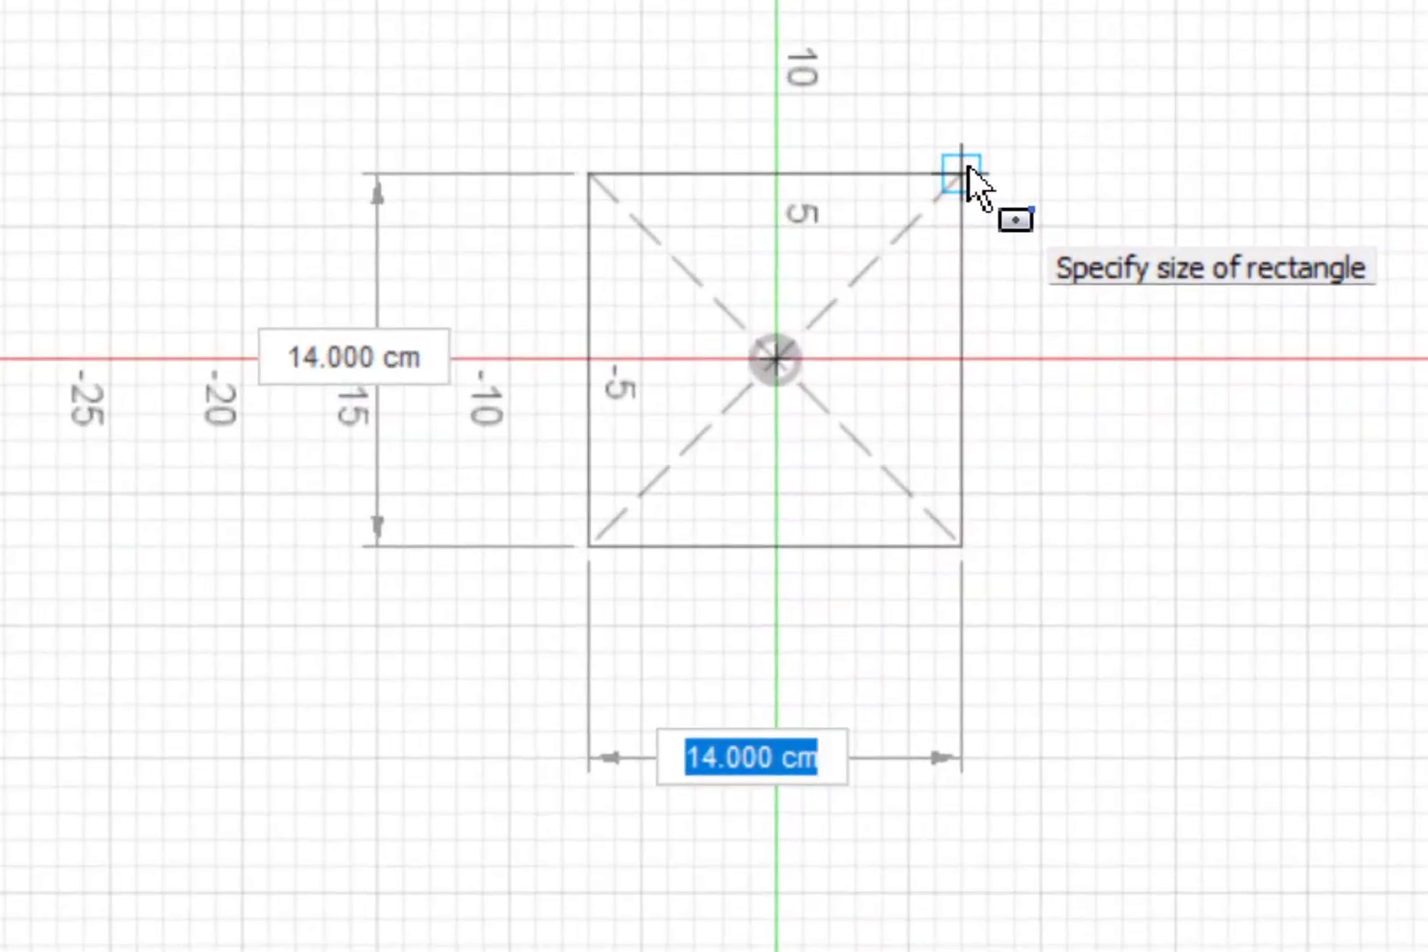
type("10")
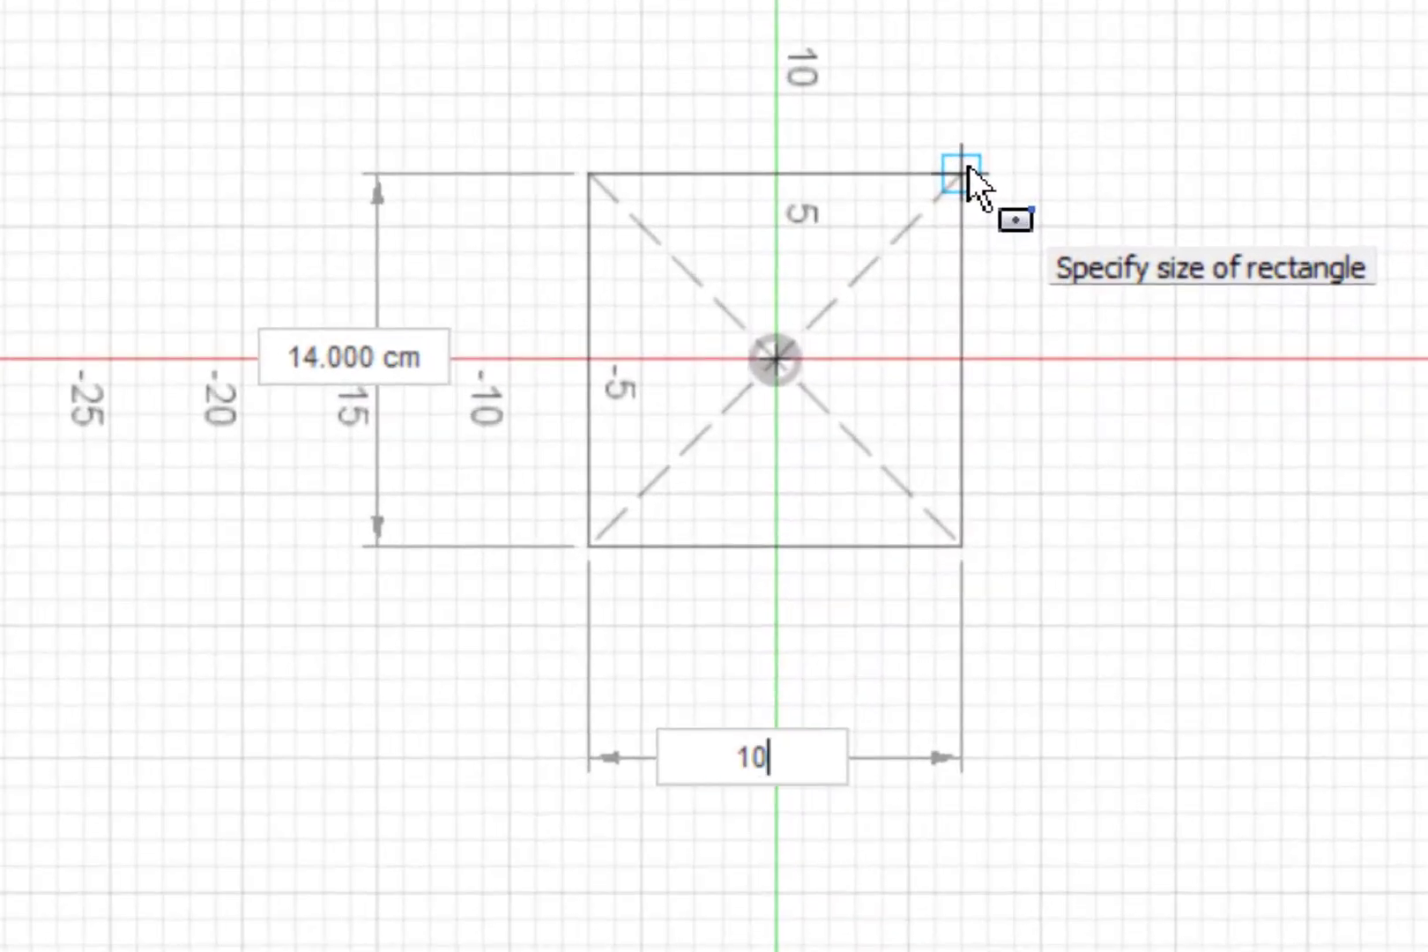
key("Tab")
key("Tab")
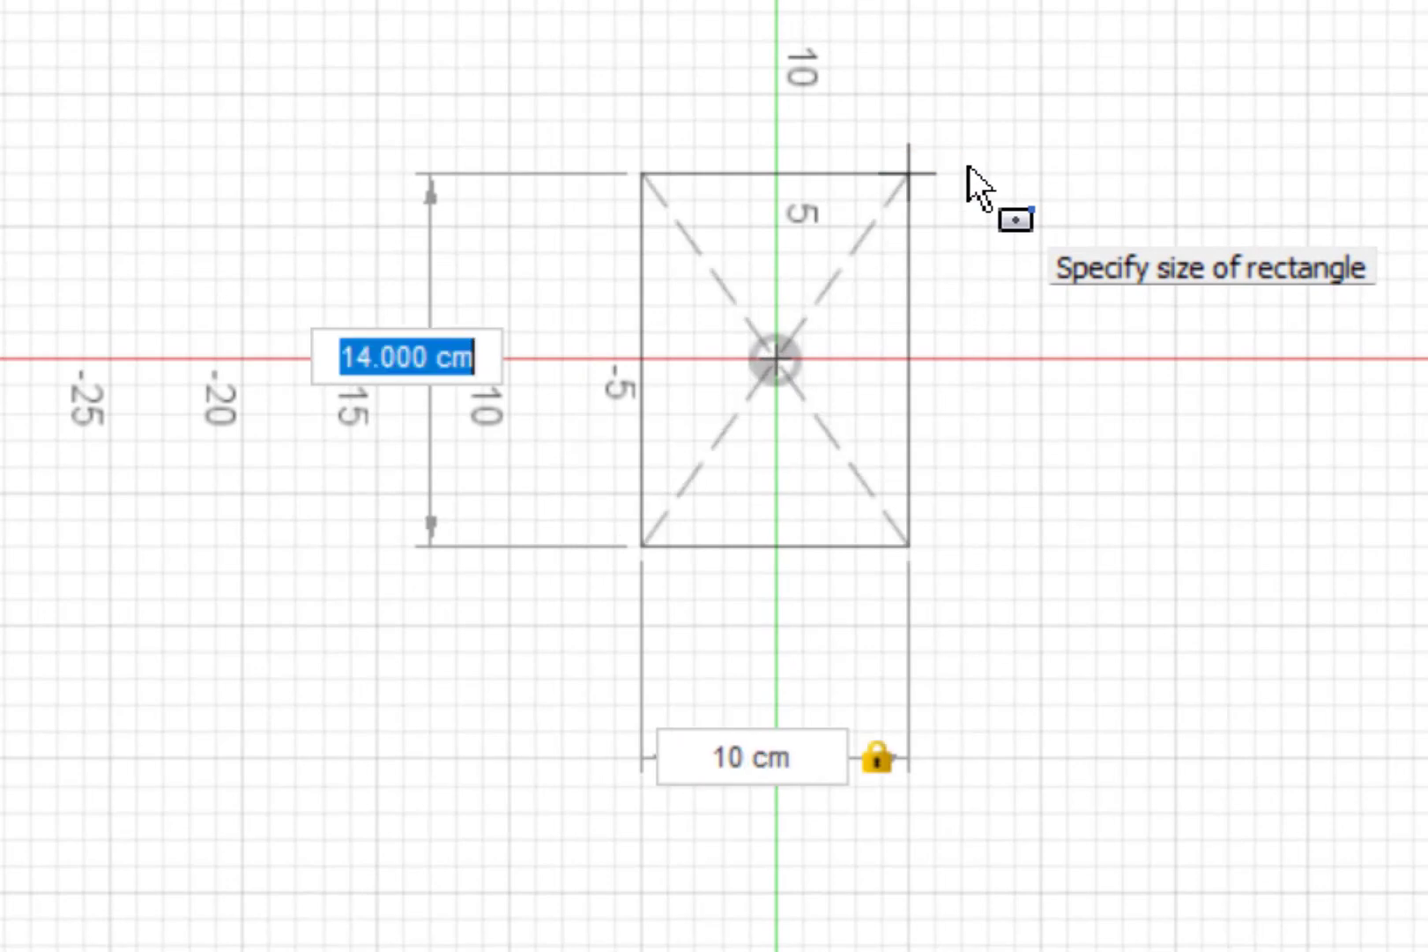
type("10")
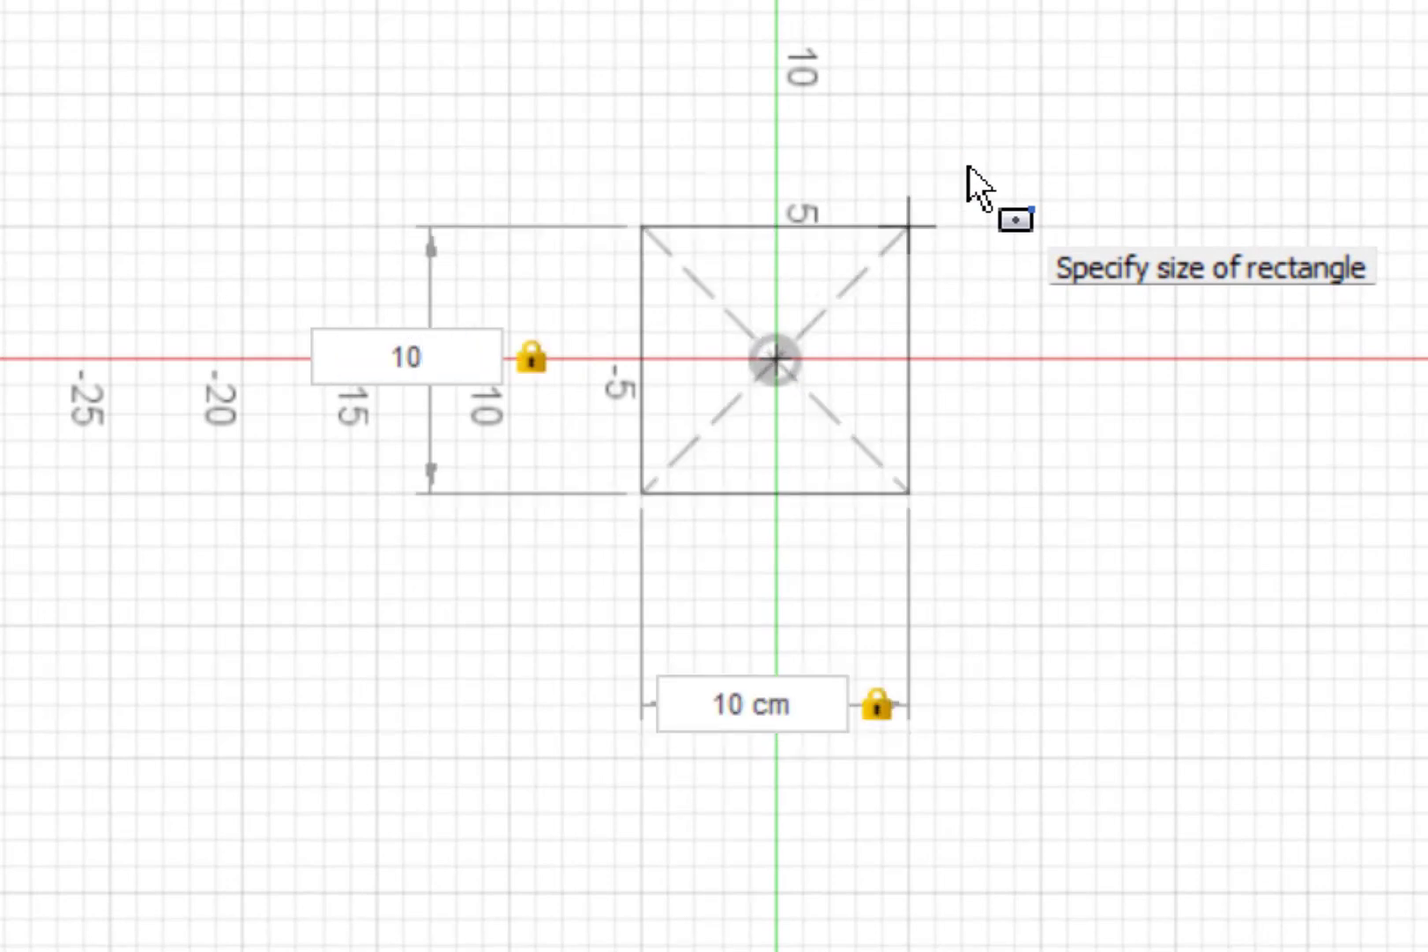
key("Return")
Step: Zoom in and check the square's vertical 10.00 dimension
scroll(857, 391, "up", 2)
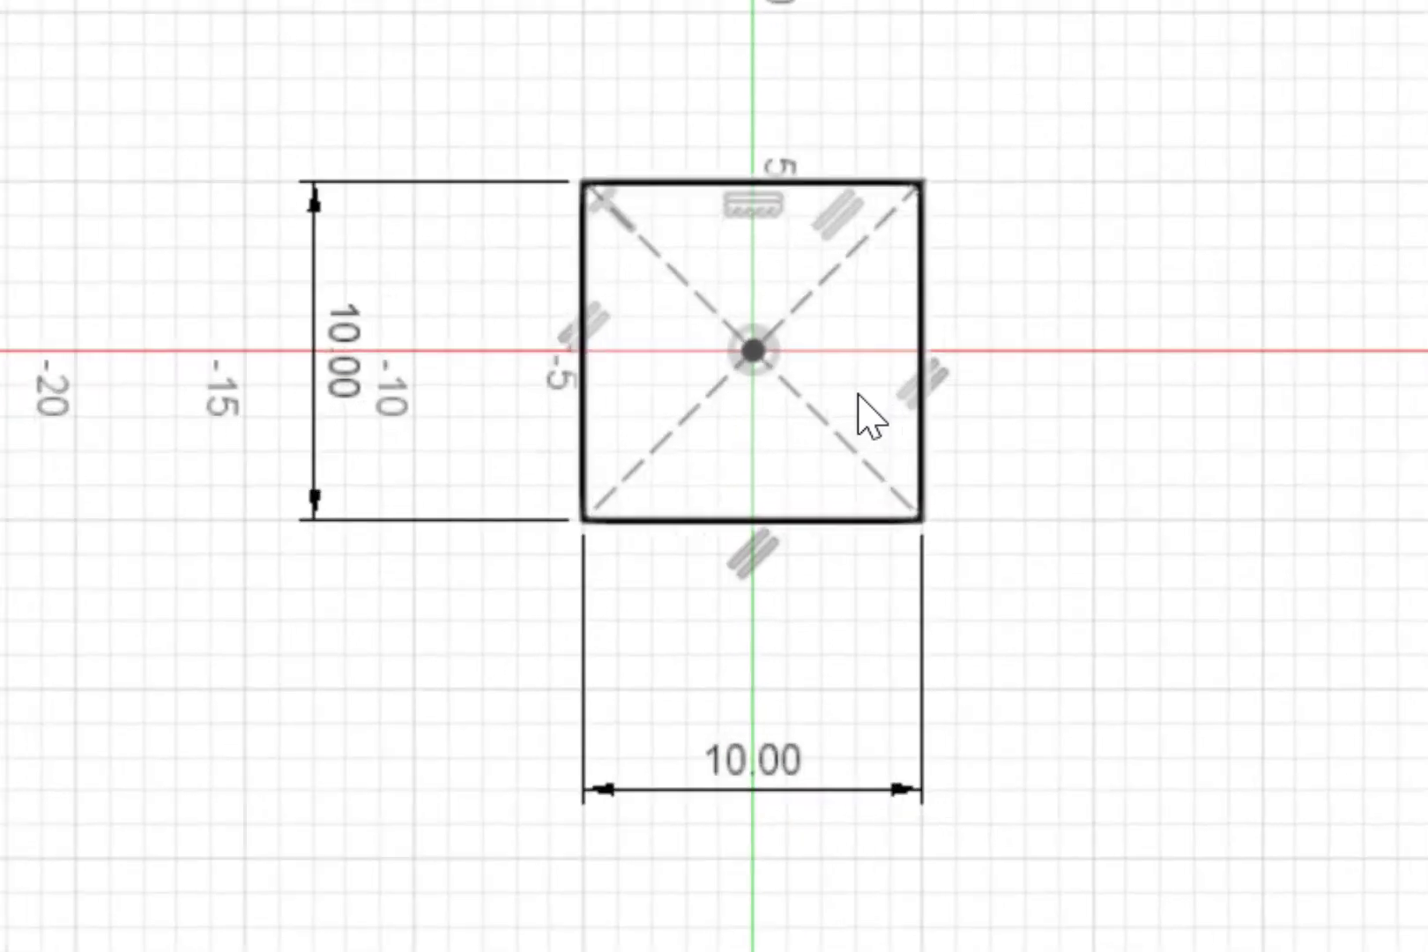
scroll(859, 395, "up", 2)
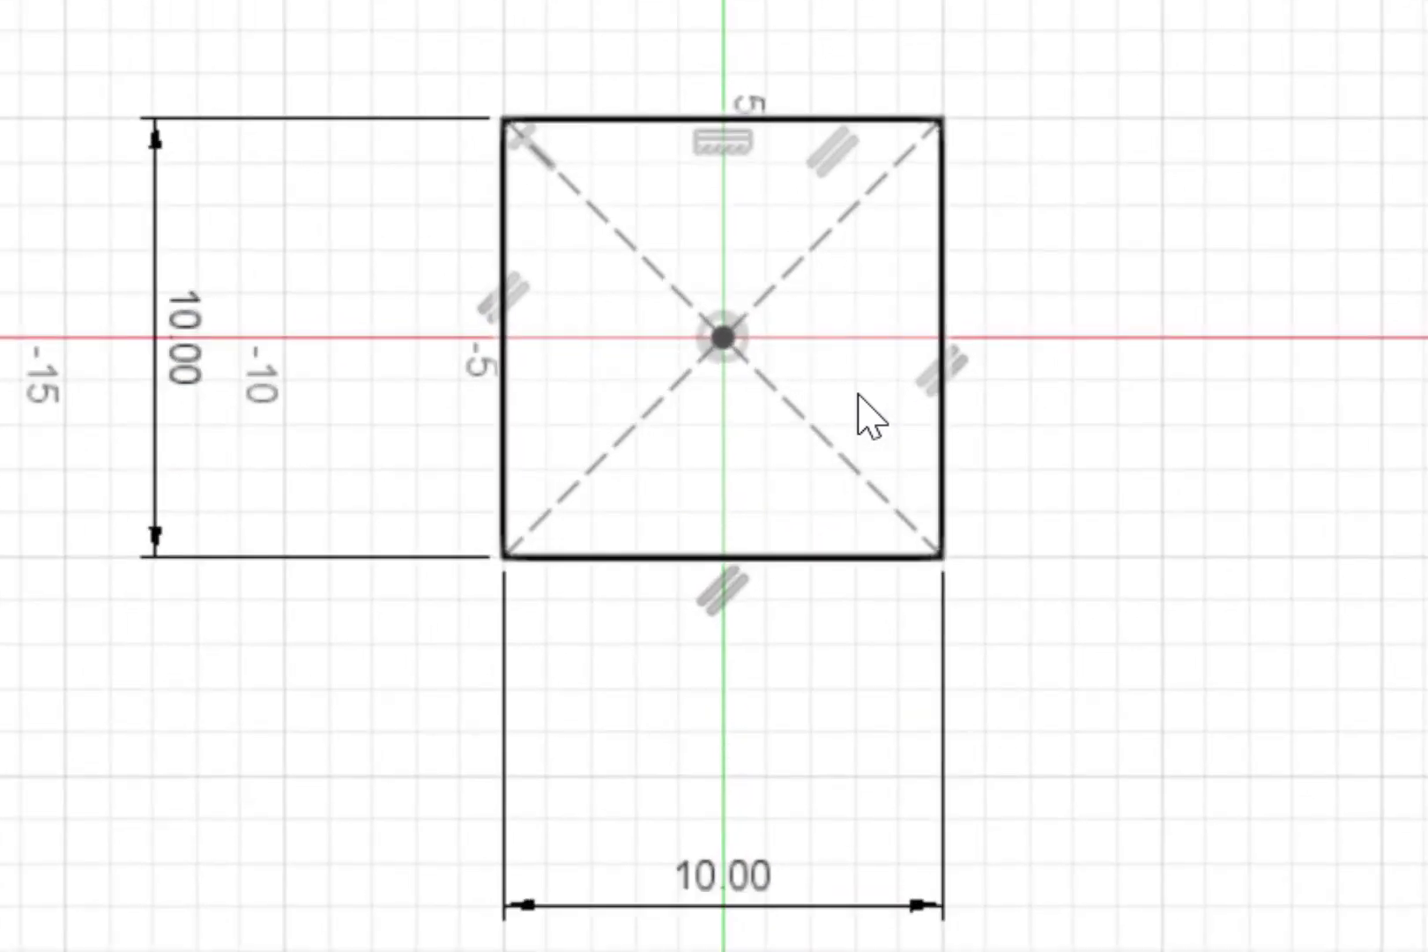
scroll(860, 388, "up", 2)
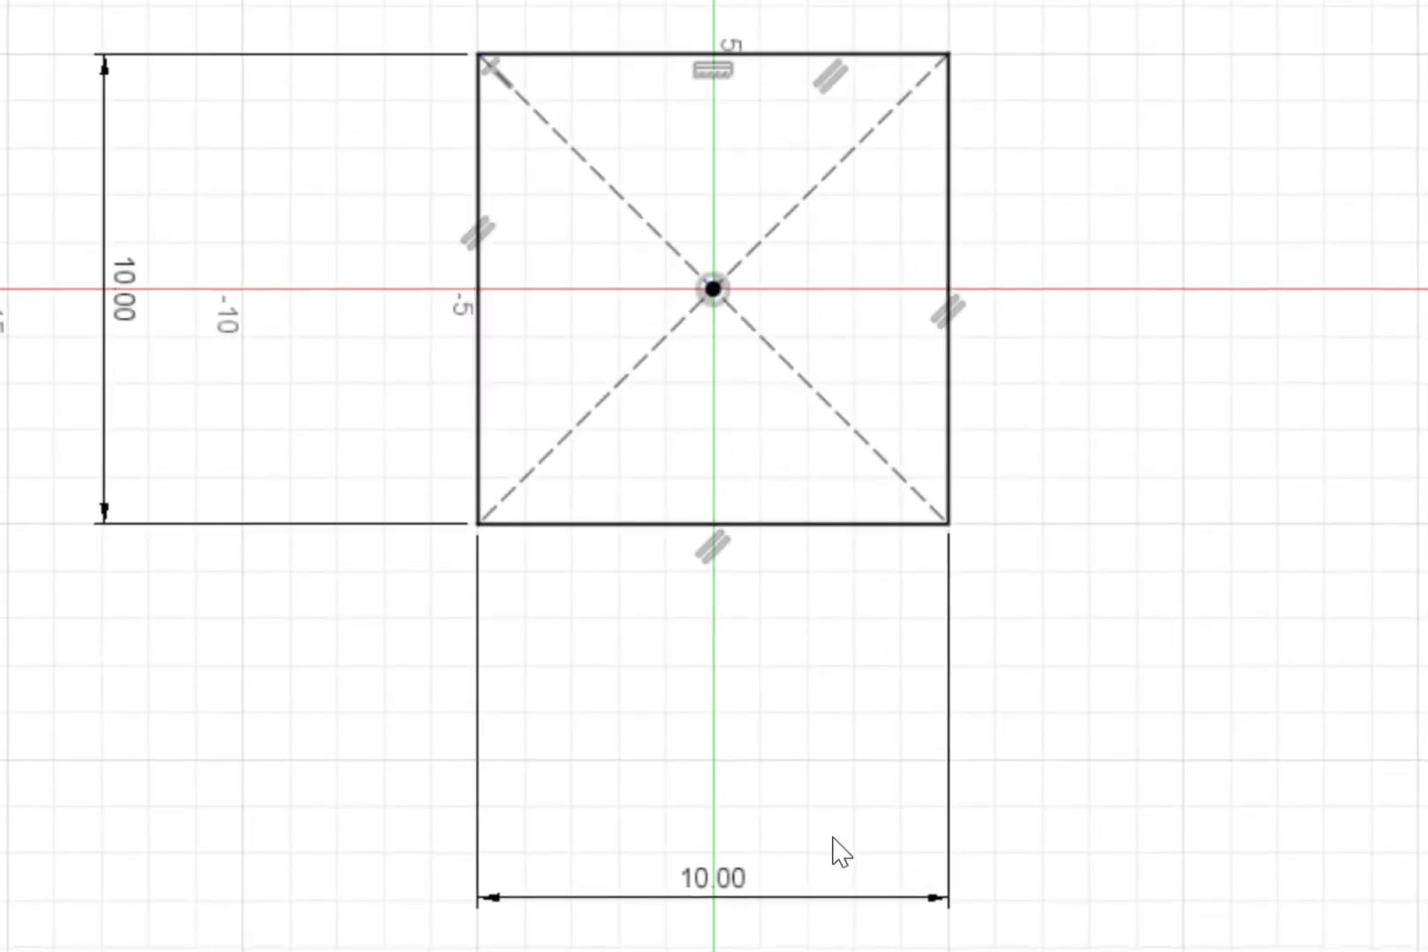
left_click(112, 266)
left_click(308, 251)
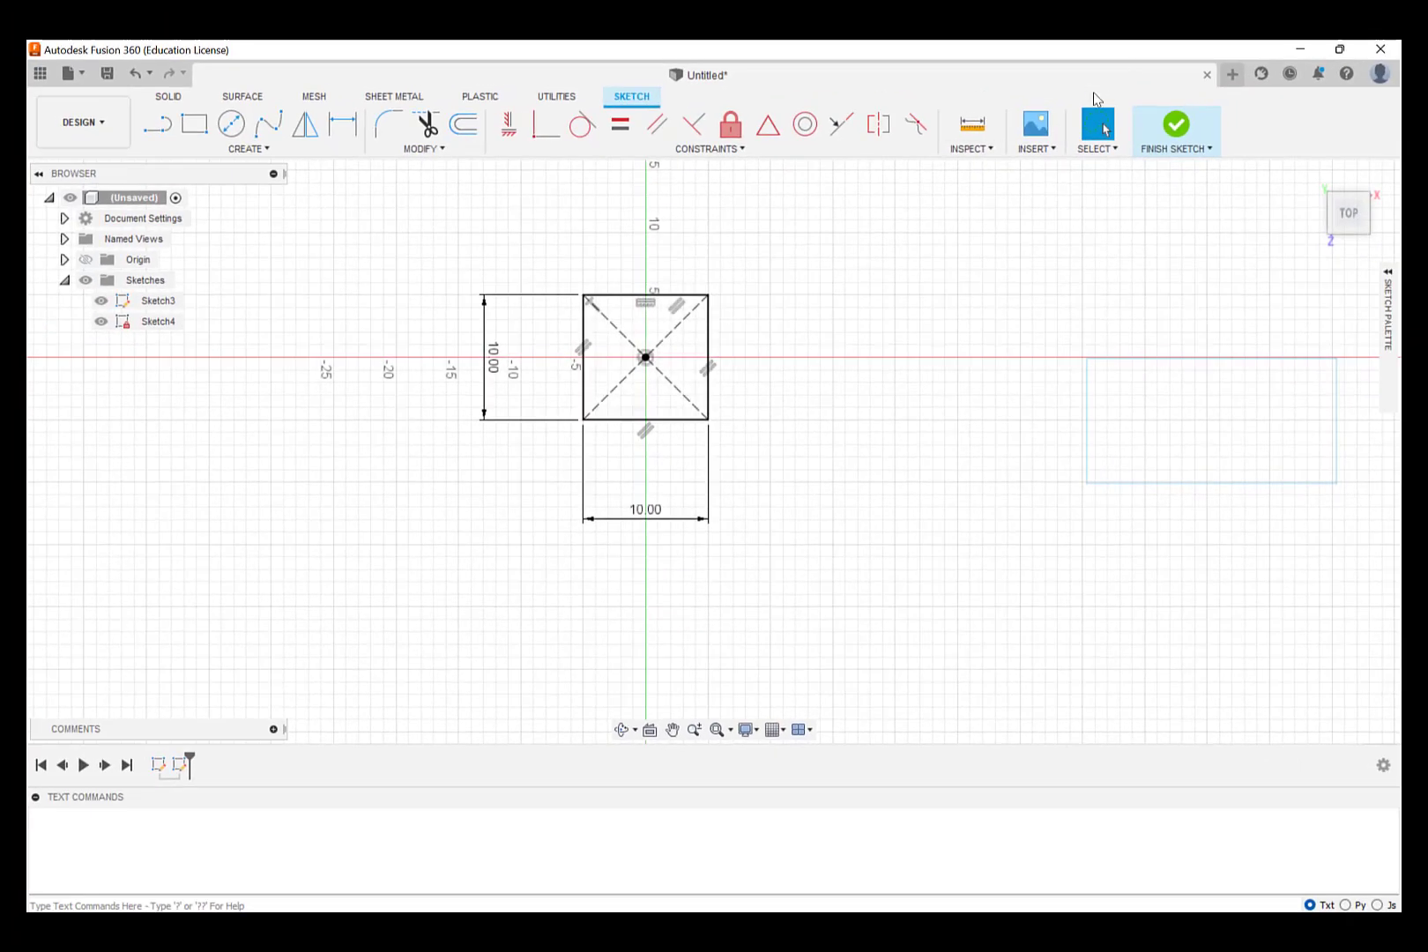
Step: Finish Sketch4 and hide Sketch3 in the Browser so only the square shows
left_click(1175, 132)
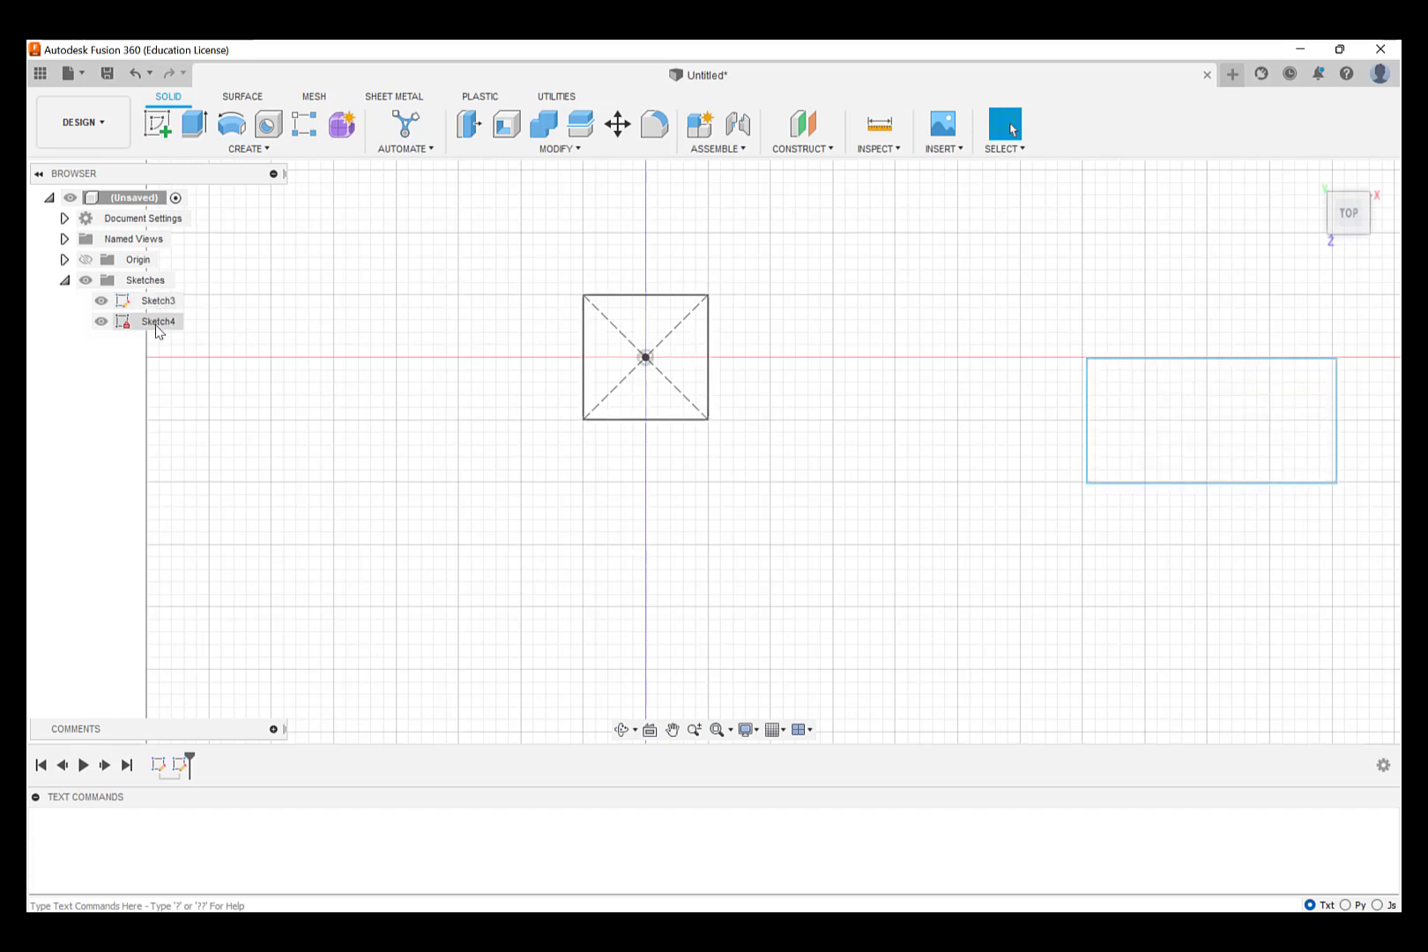
left_click(103, 302)
left_click(102, 301)
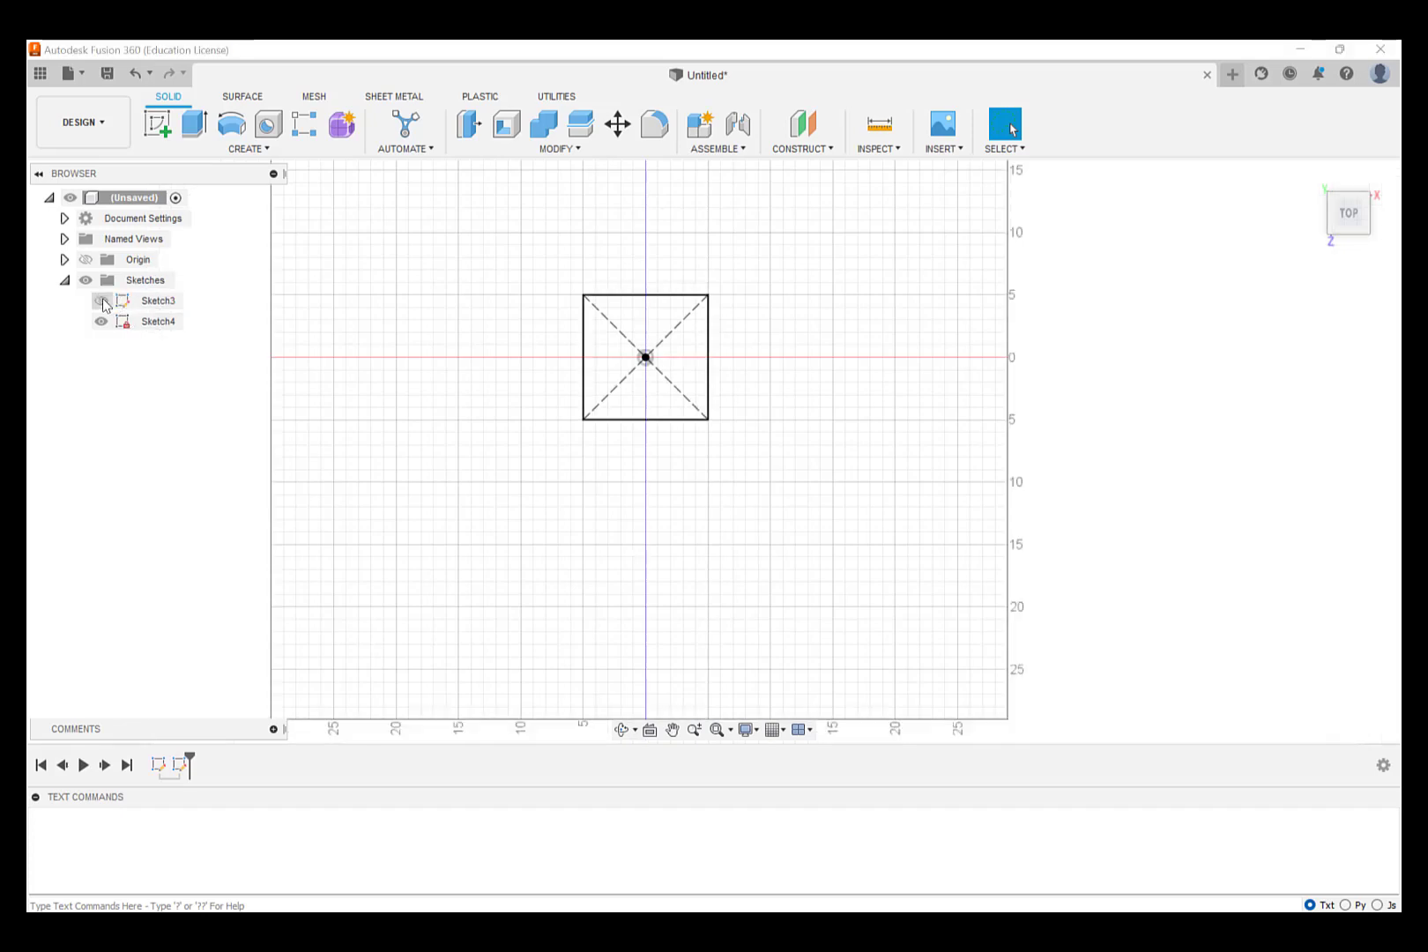
left_click(103, 301)
left_click(102, 322)
left_click(101, 322)
left_click(102, 323)
left_click(102, 301)
left_click(102, 302)
Step: Extrude the square profile 5 cm into a new solid body, viewed from the front
left_click(196, 128)
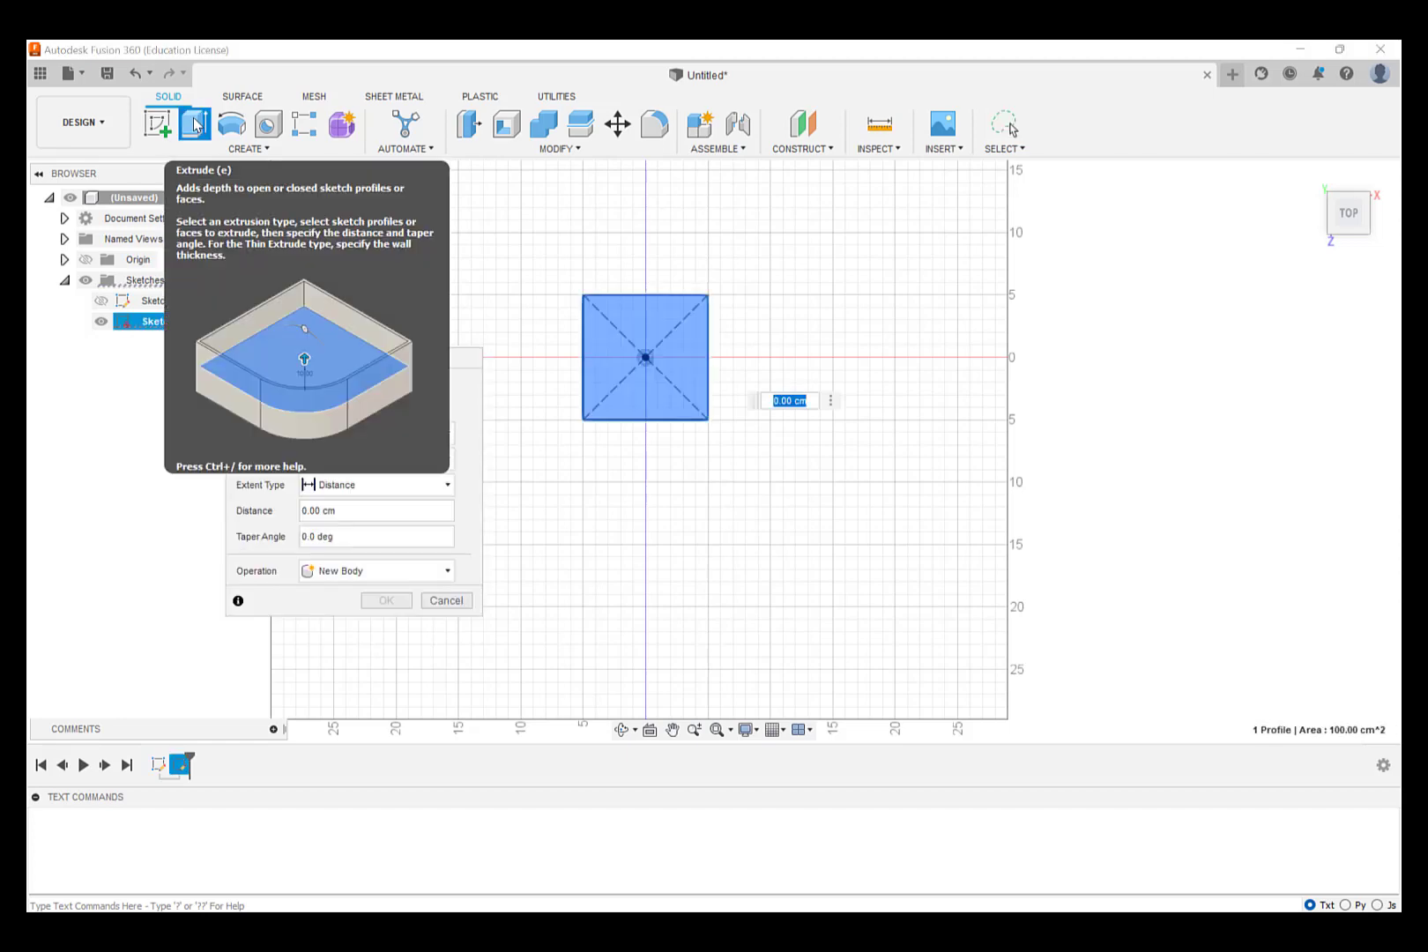
left_click(248, 148)
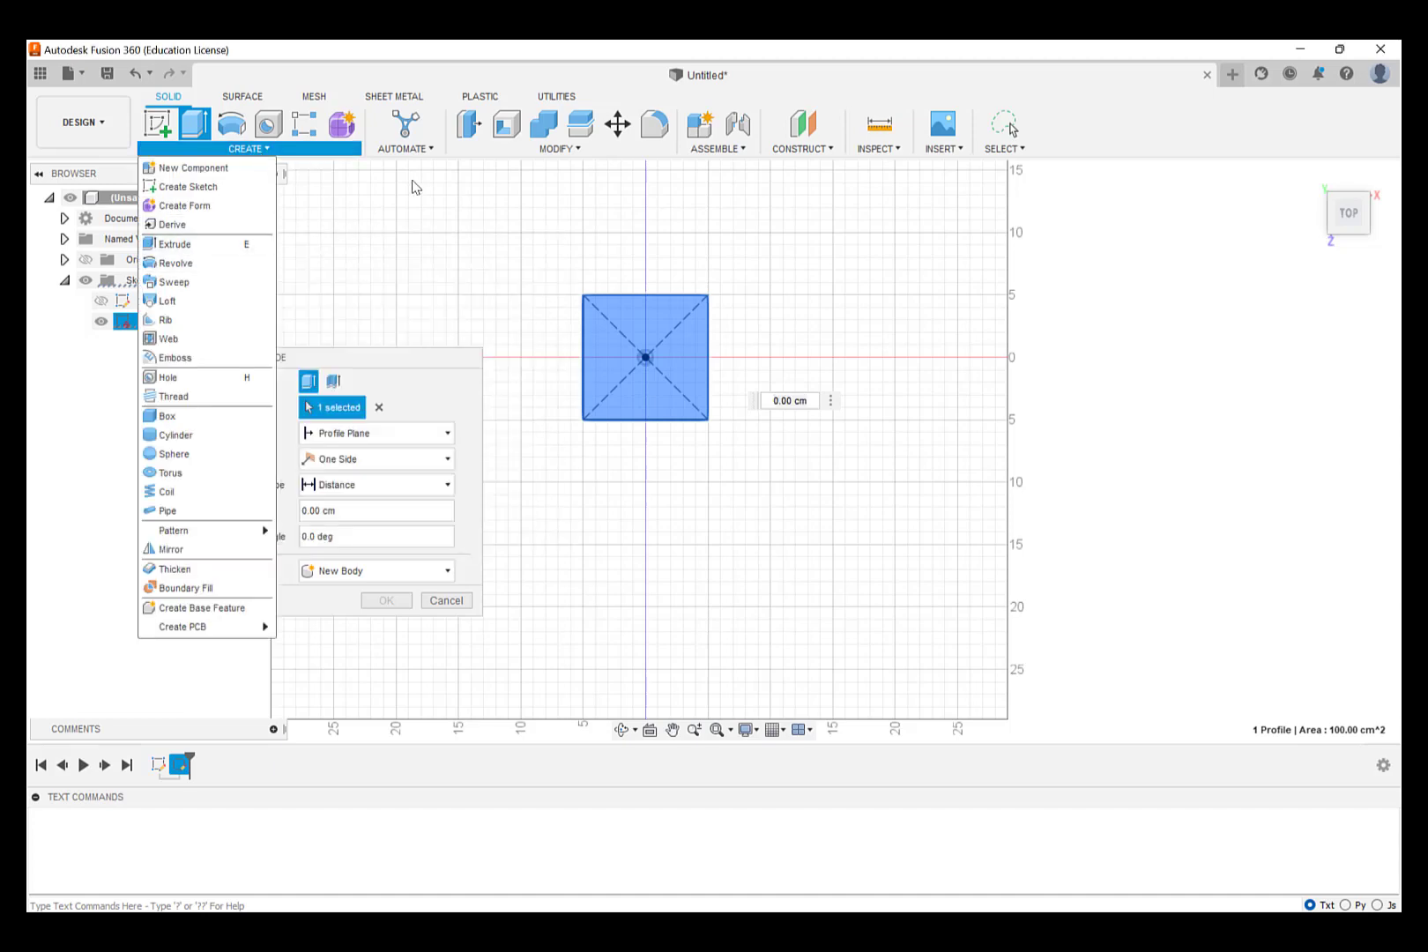
left_click(529, 148)
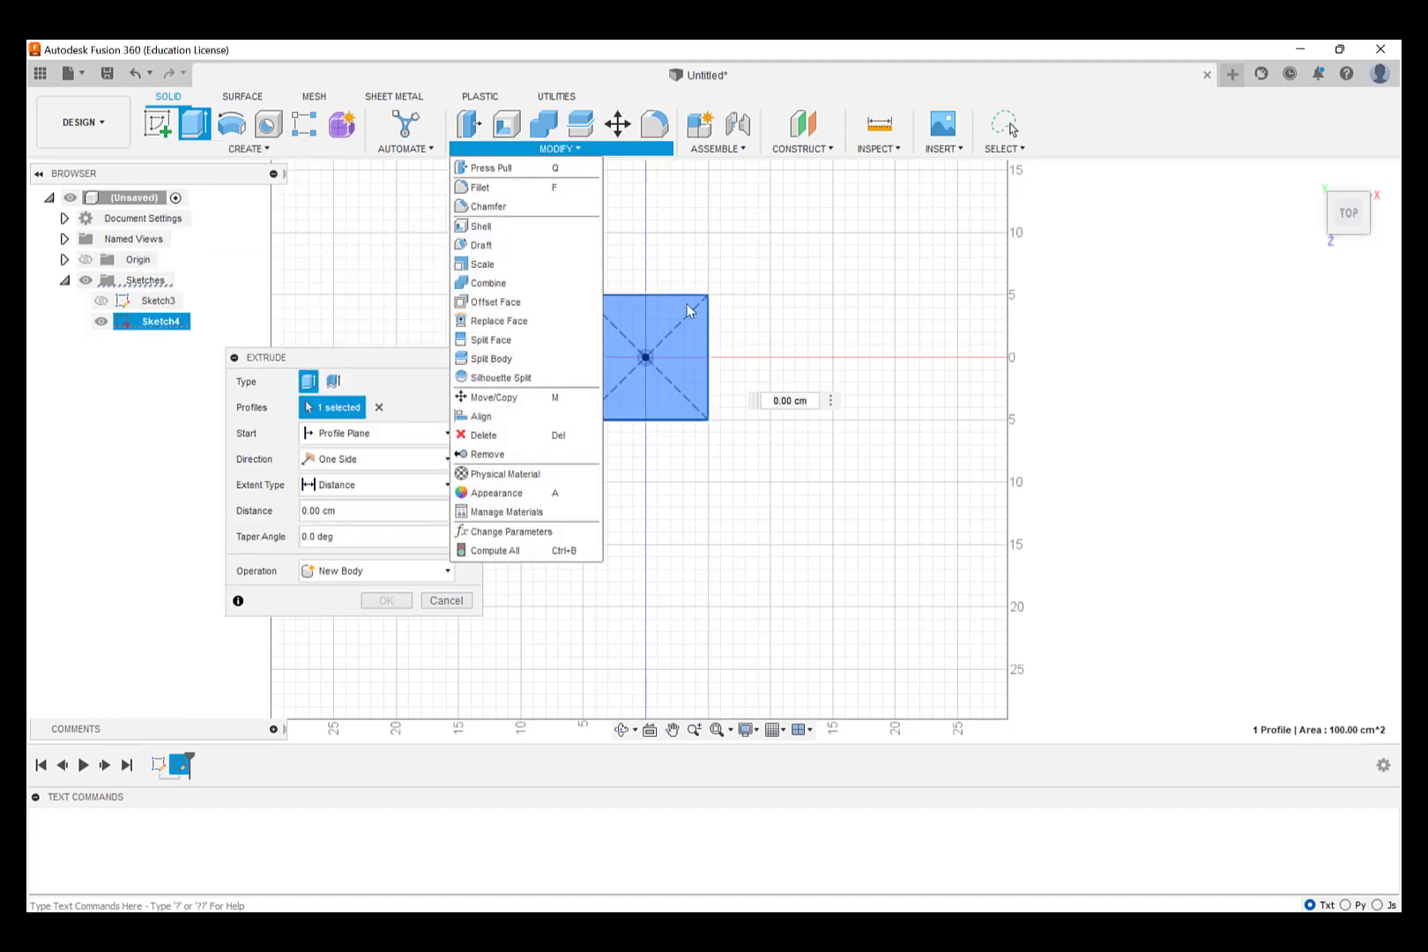
key("Escape")
left_click(836, 381)
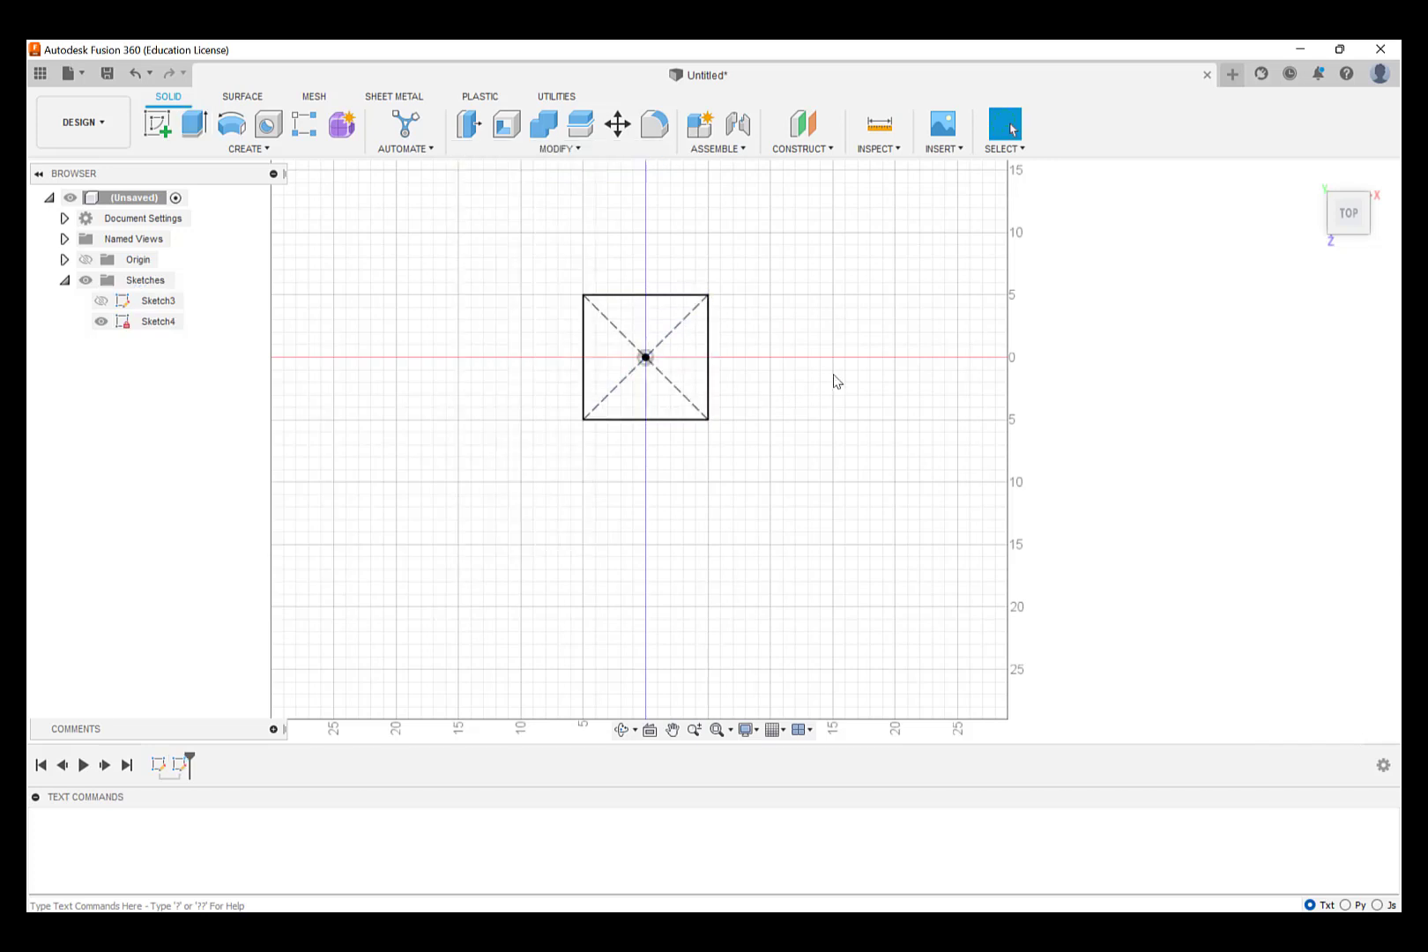
key("e")
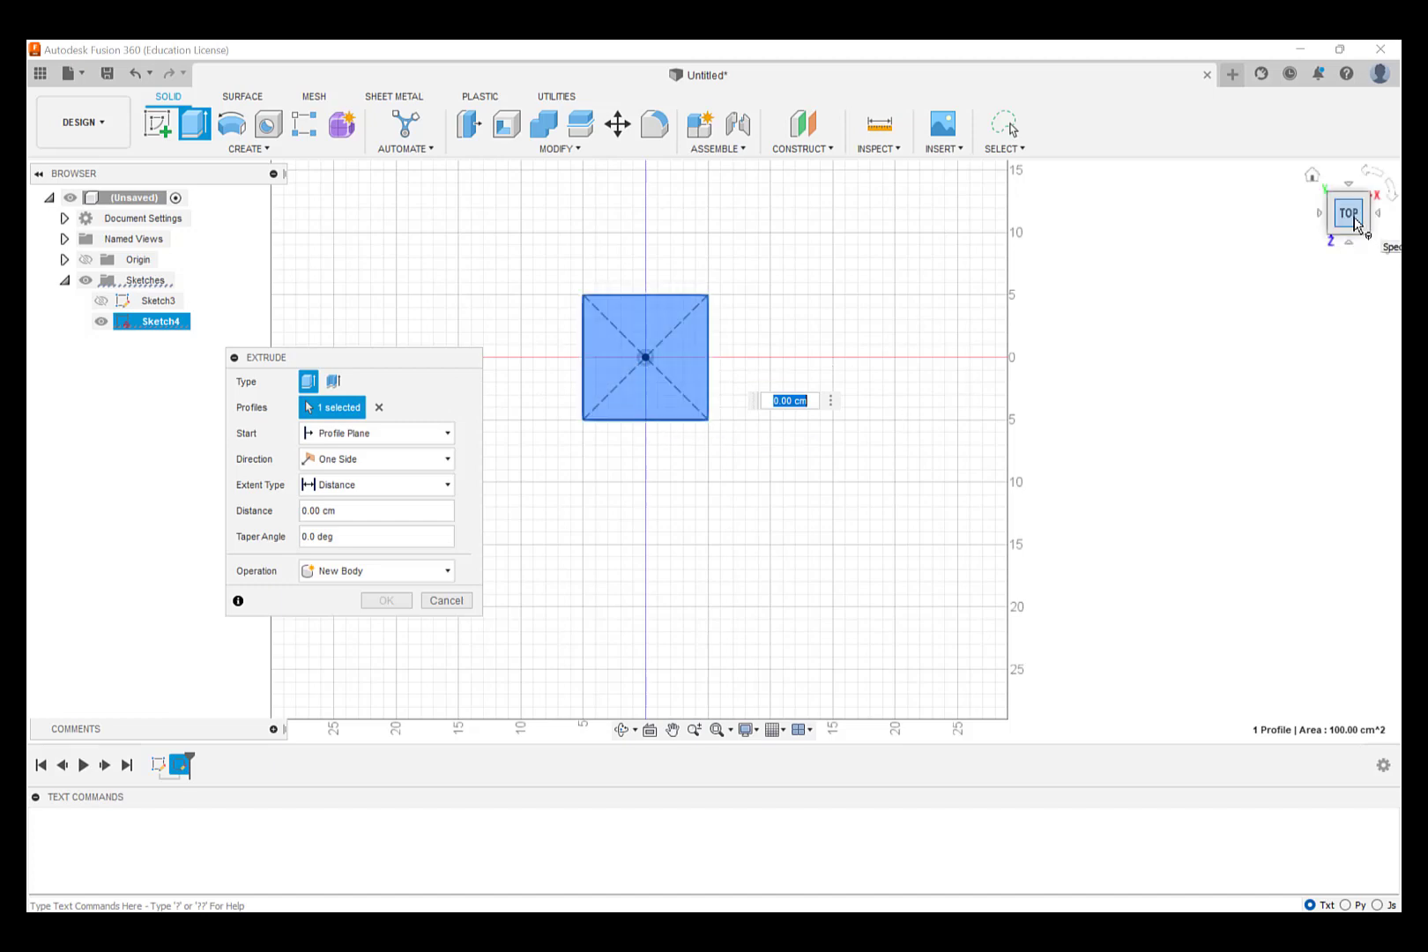
left_click(1348, 241)
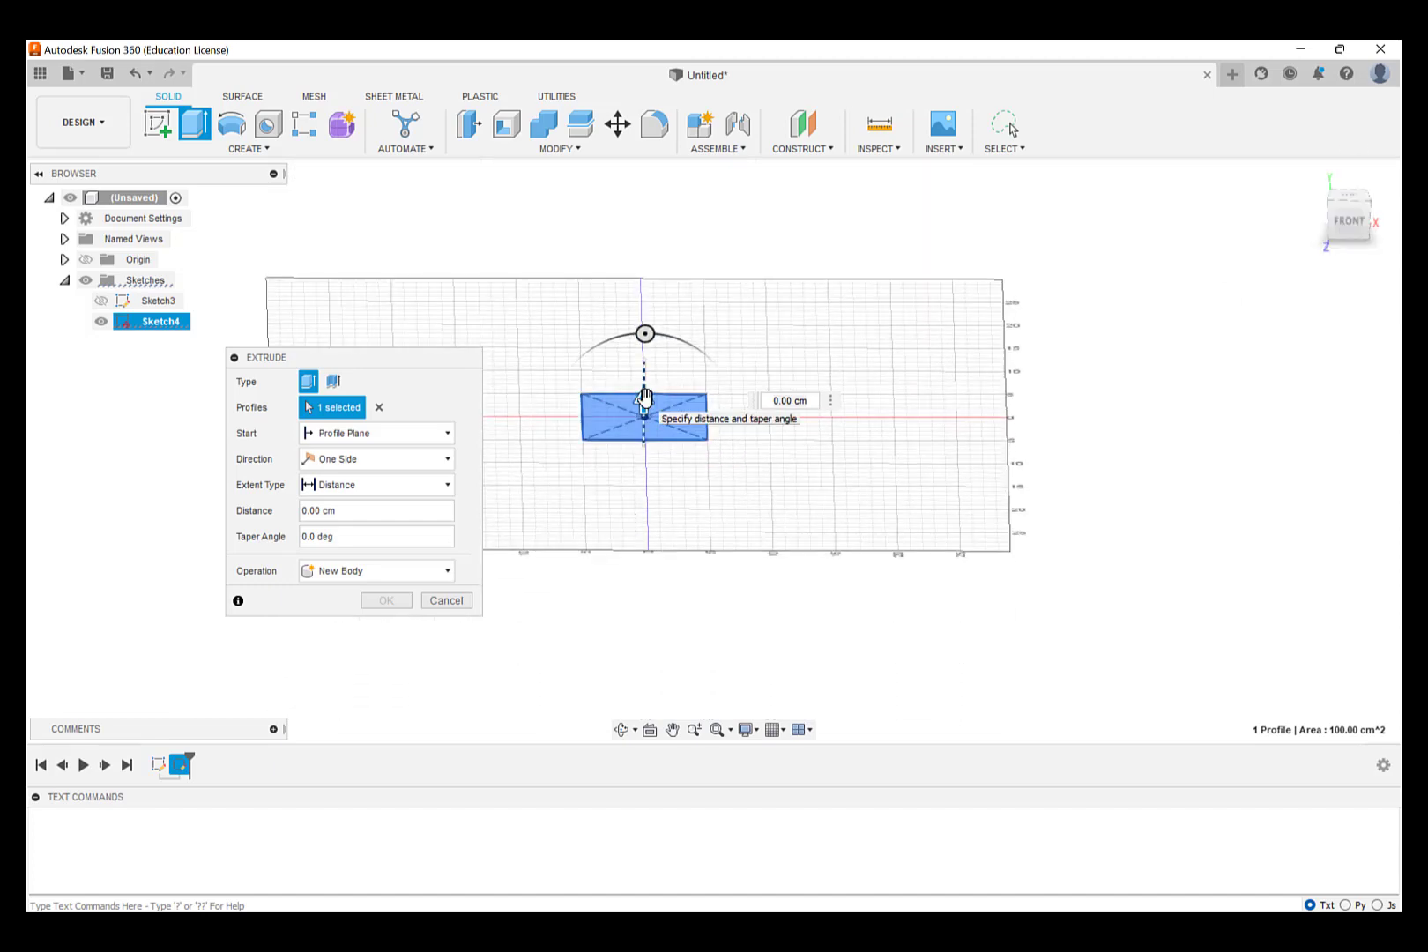
left_click(312, 510)
type("5 cm")
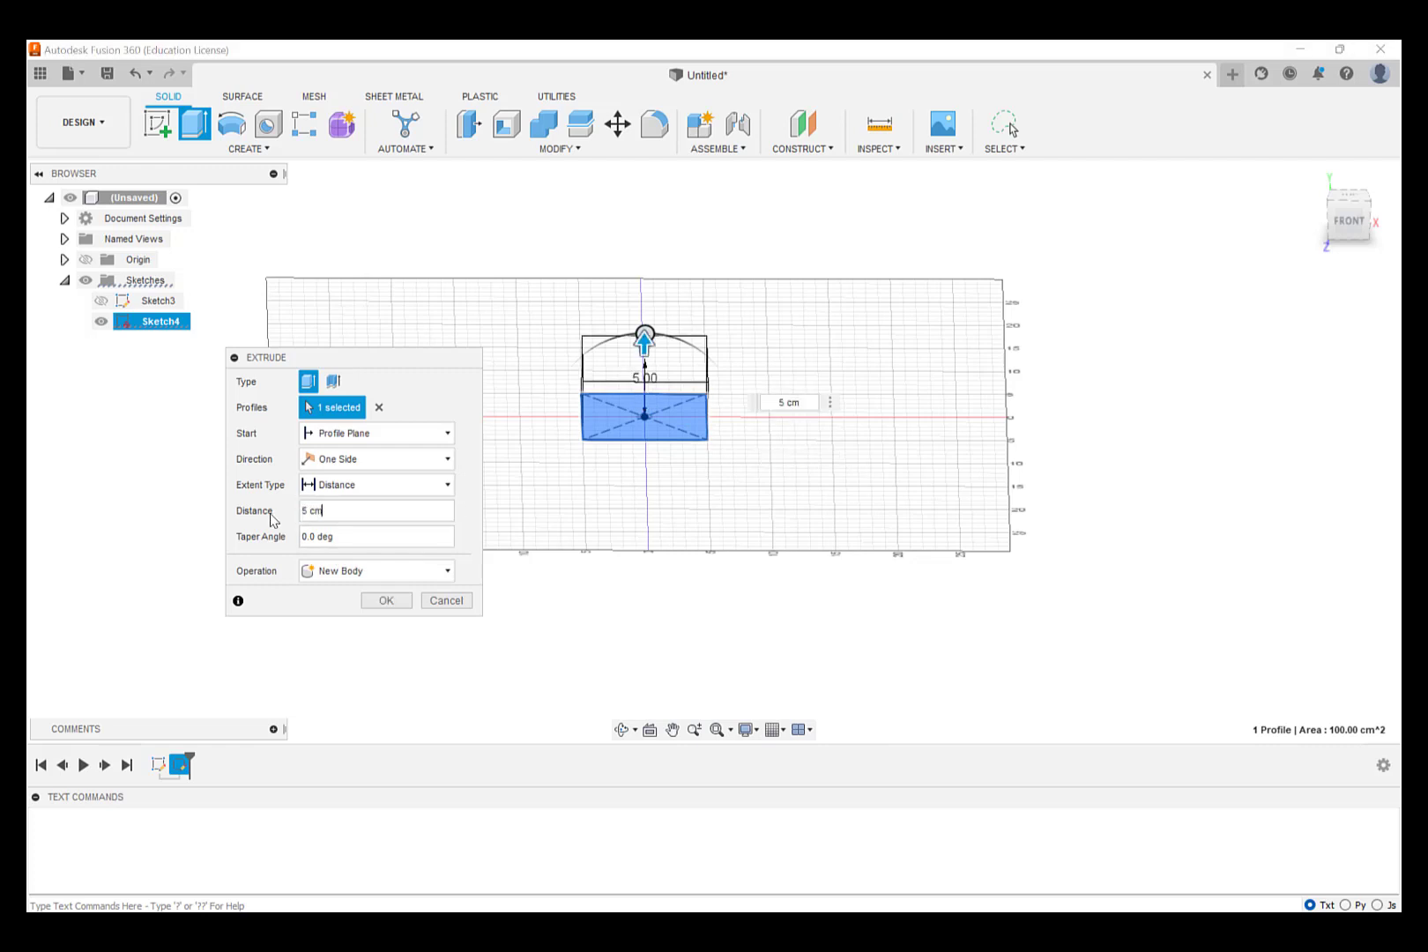
key("Return")
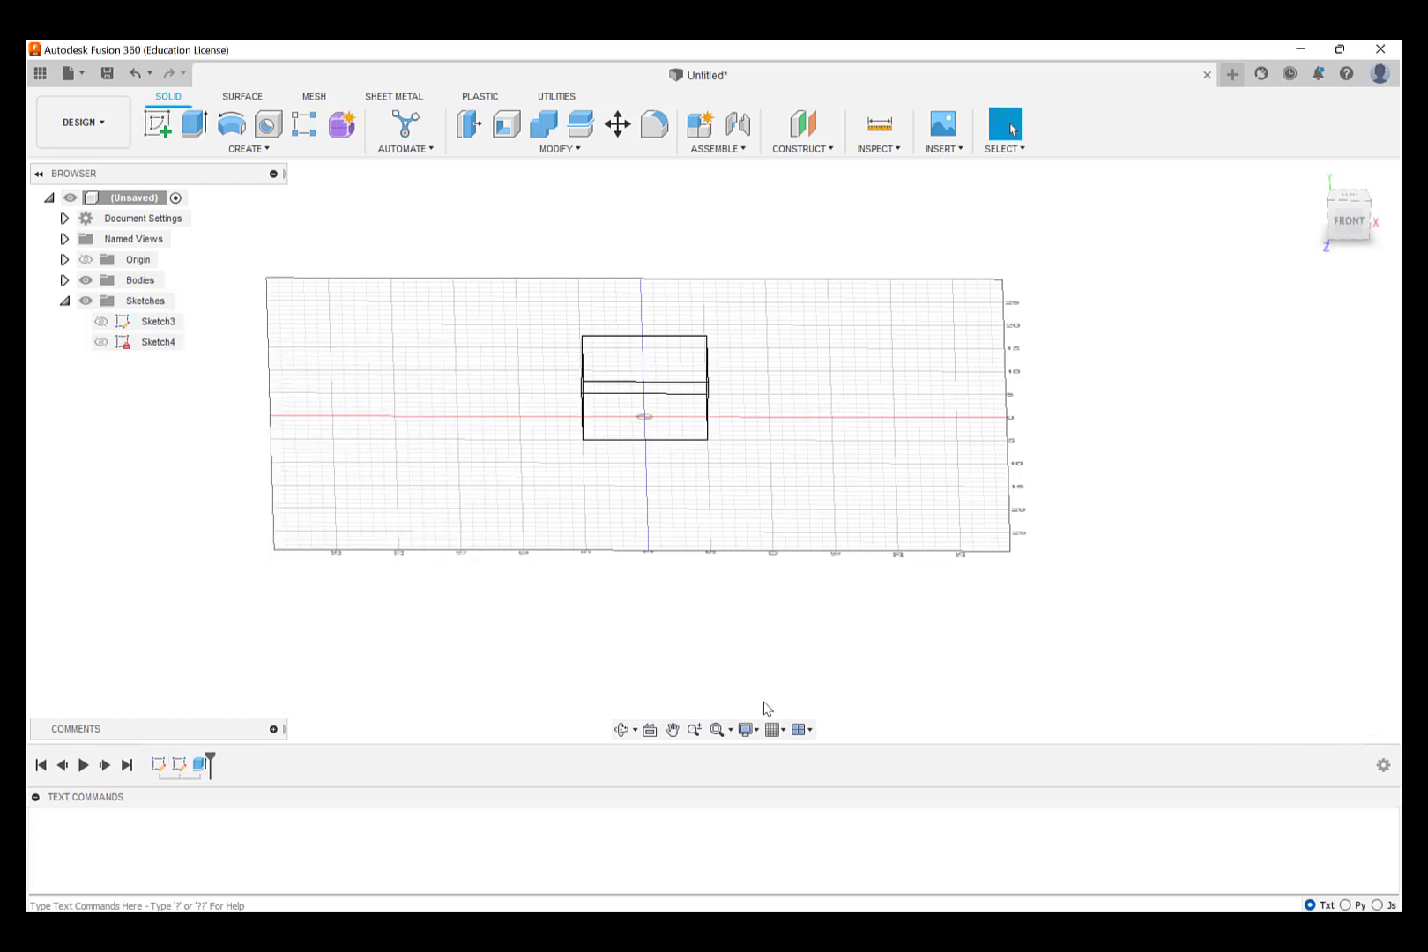
Step: Set the visual style to Shaded with Hidden Edges and frame the box
left_click(758, 731)
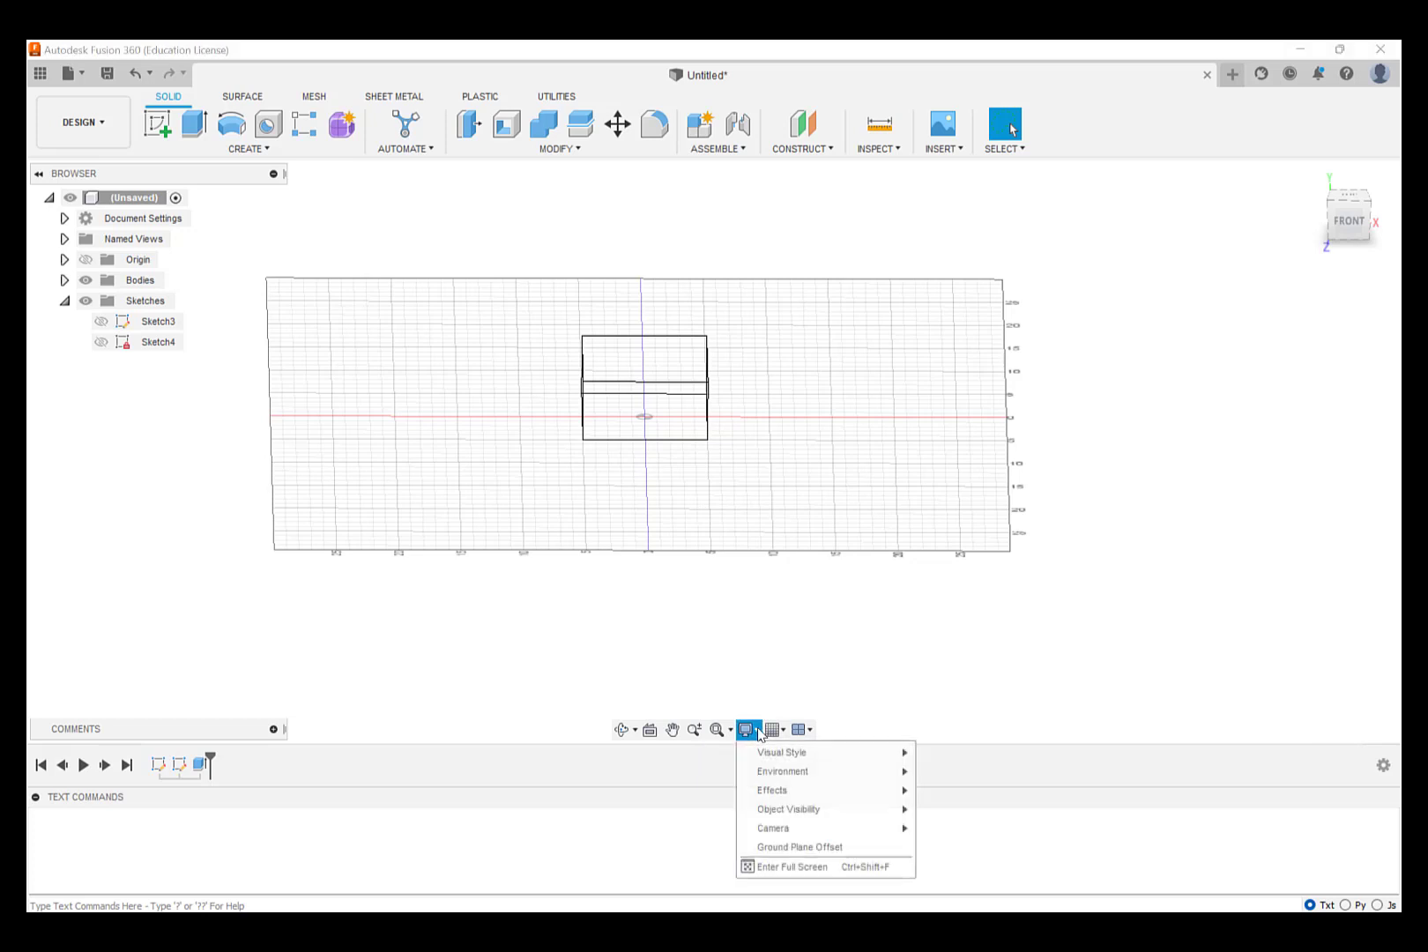
mouse_move(766, 756)
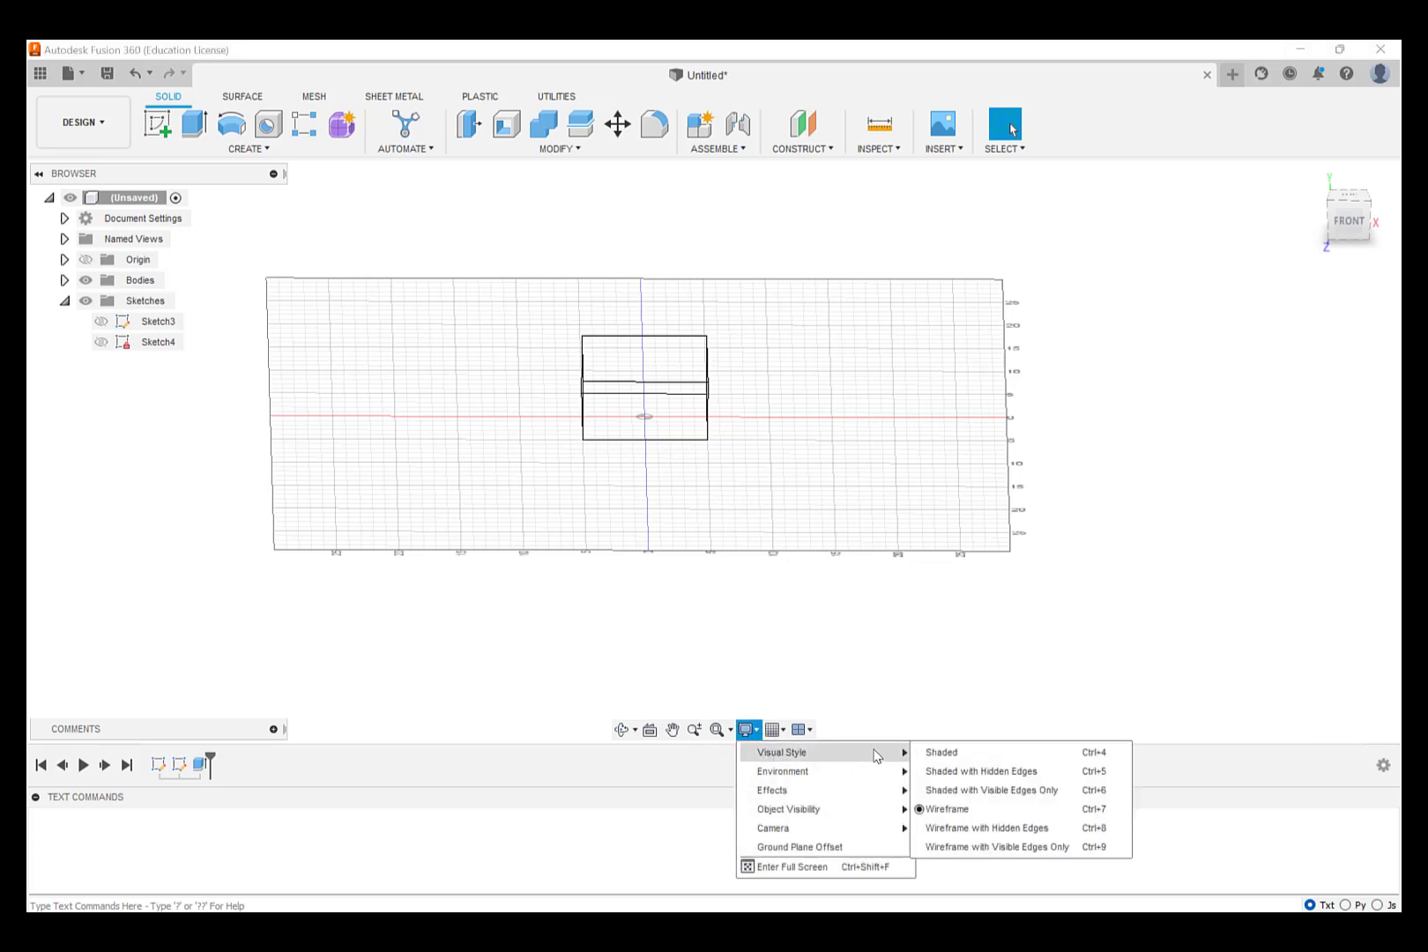
left_click(952, 790)
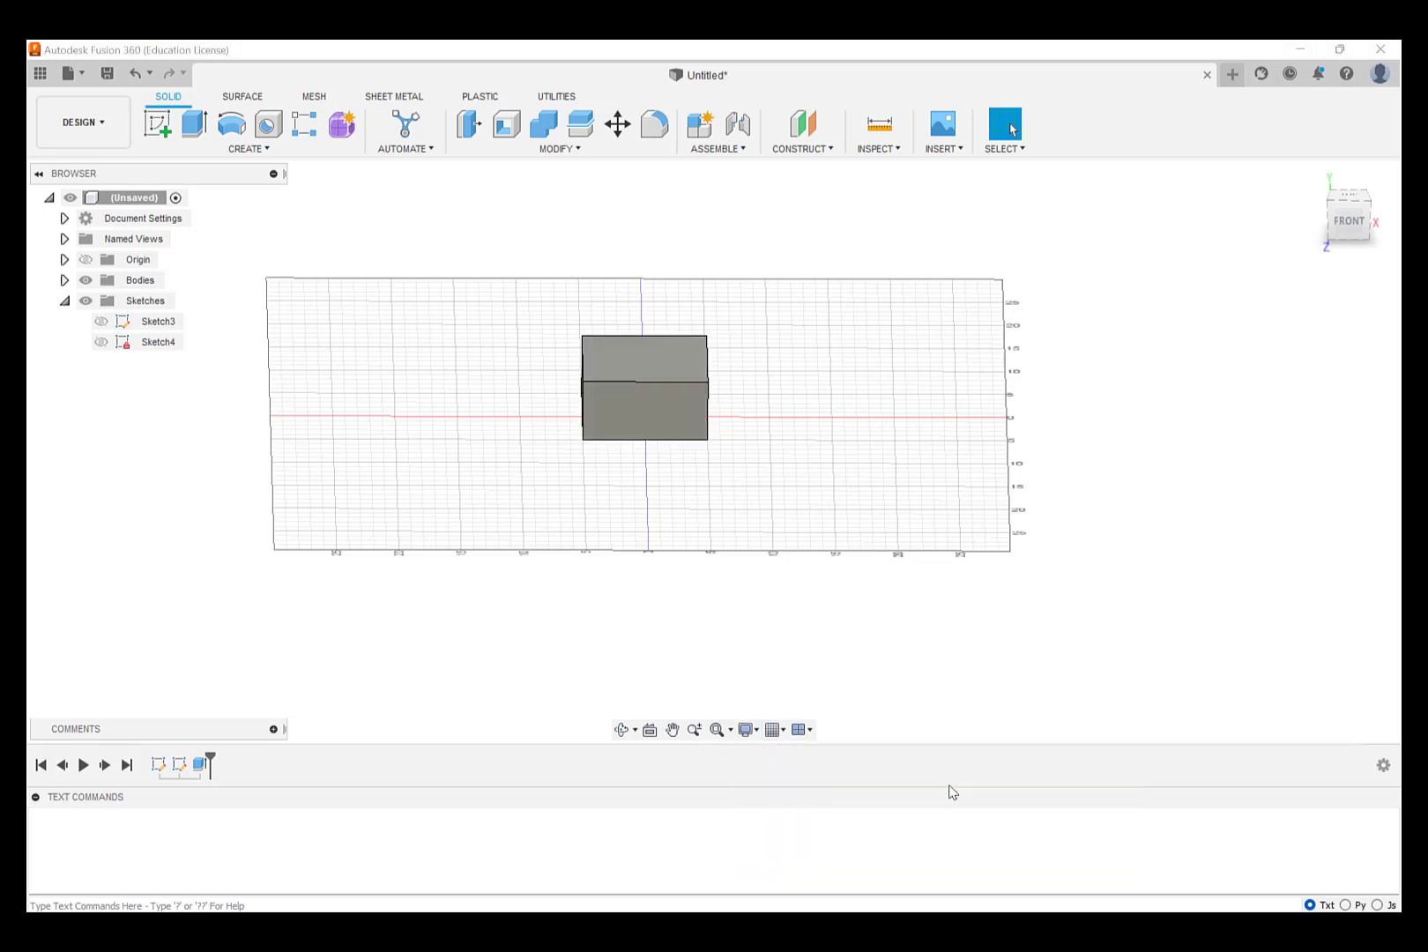
left_click(759, 733)
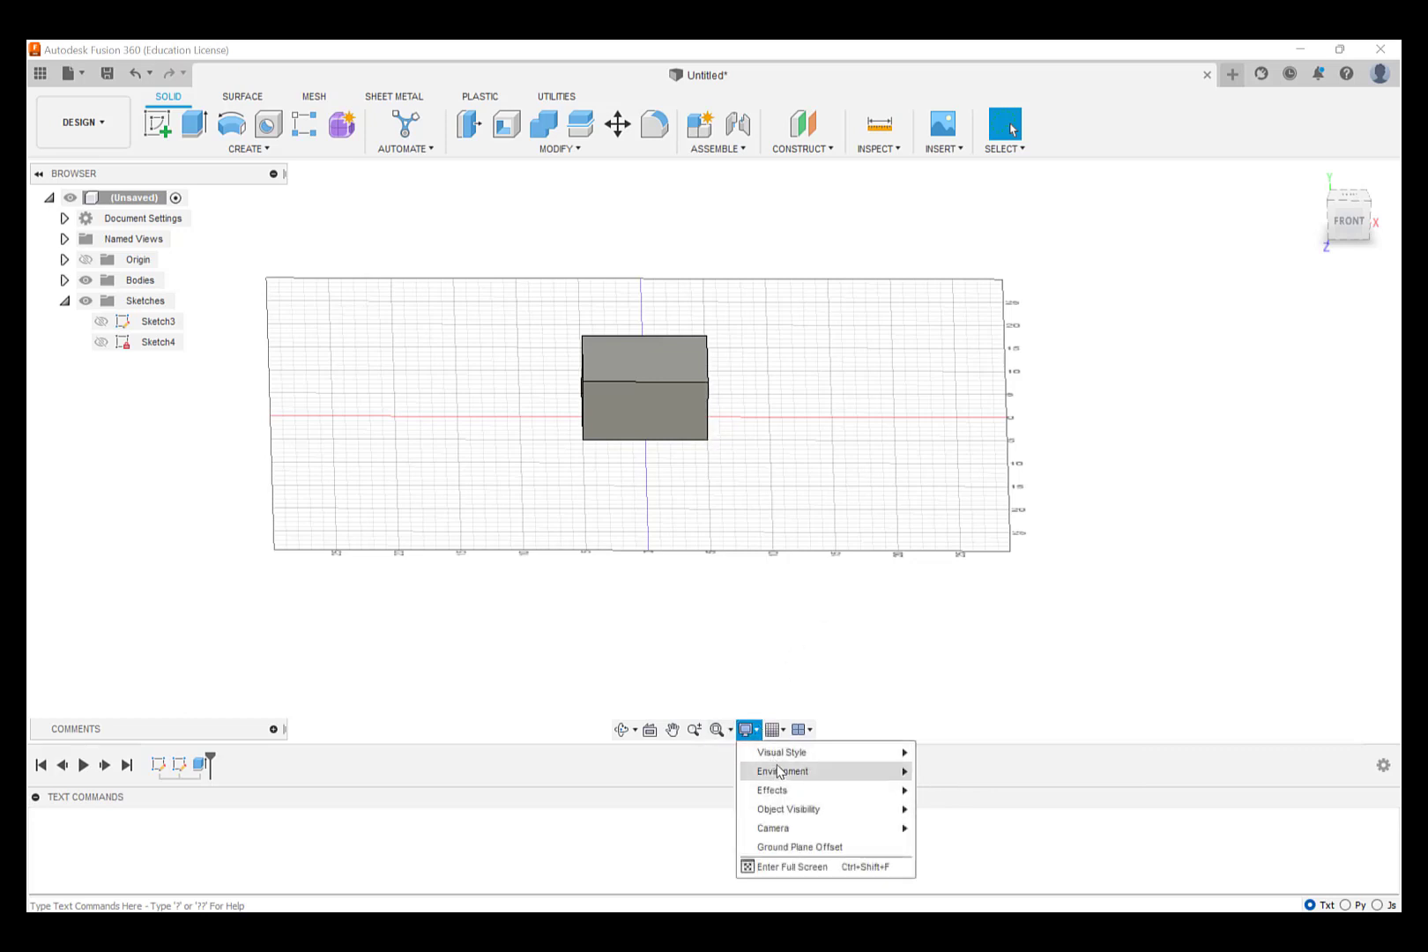
mouse_move(766, 751)
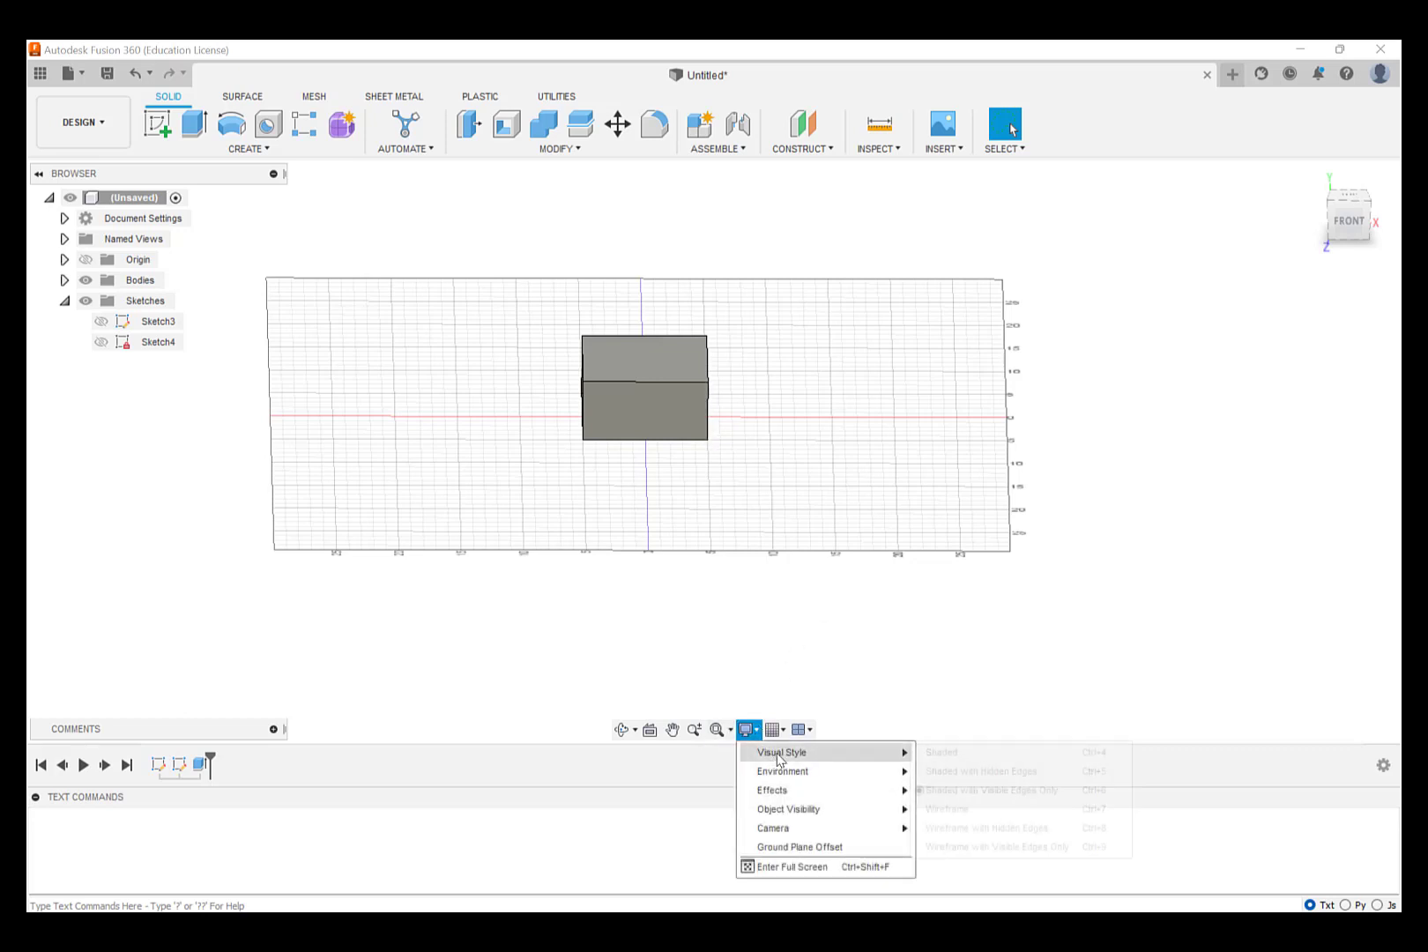
left_click(950, 772)
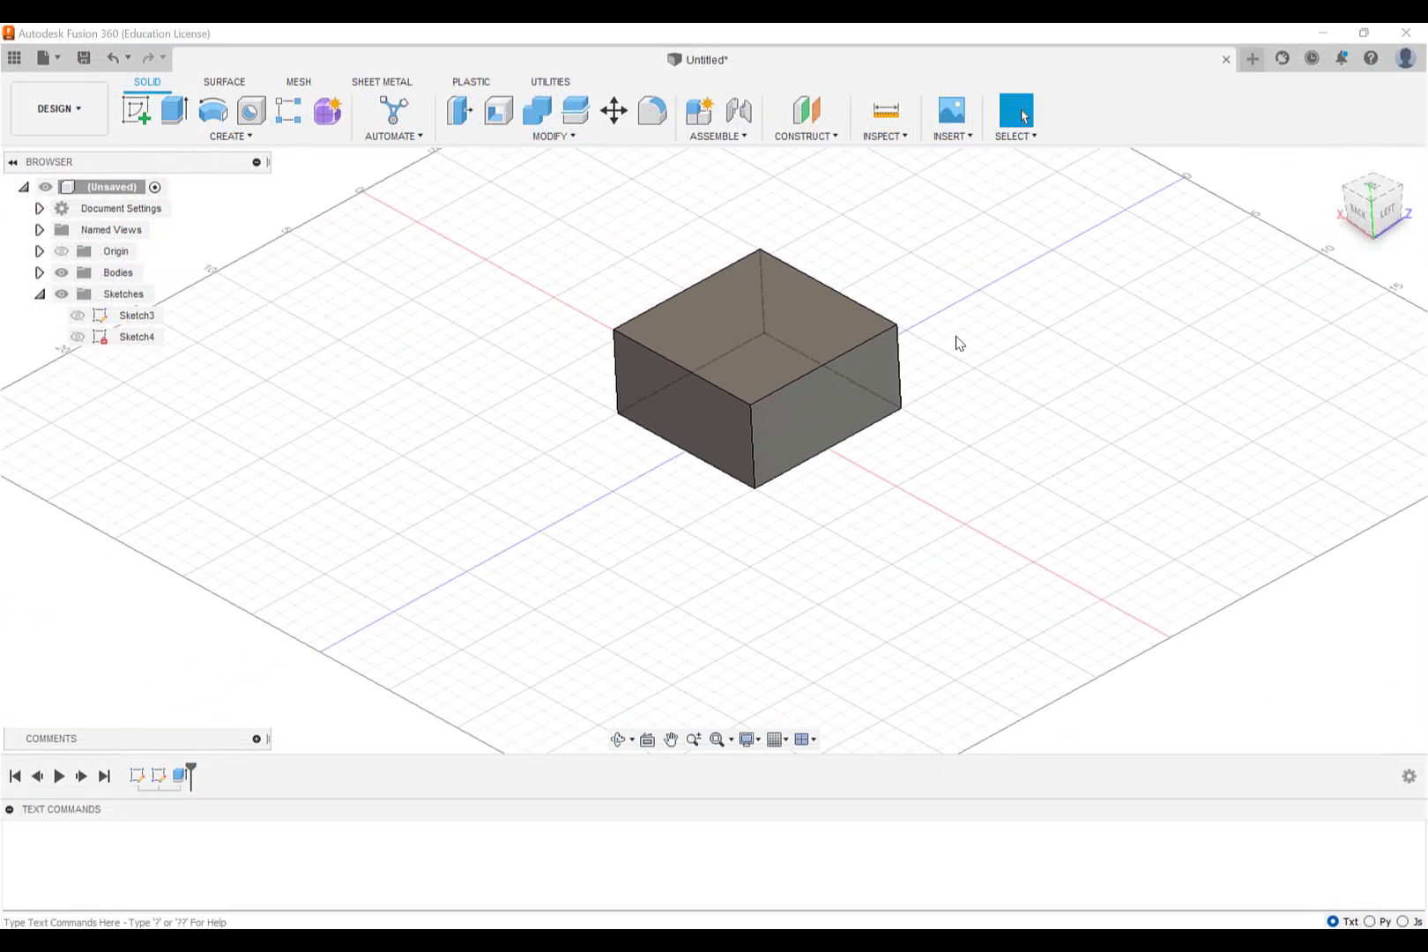
scroll(959, 343, "down", 2)
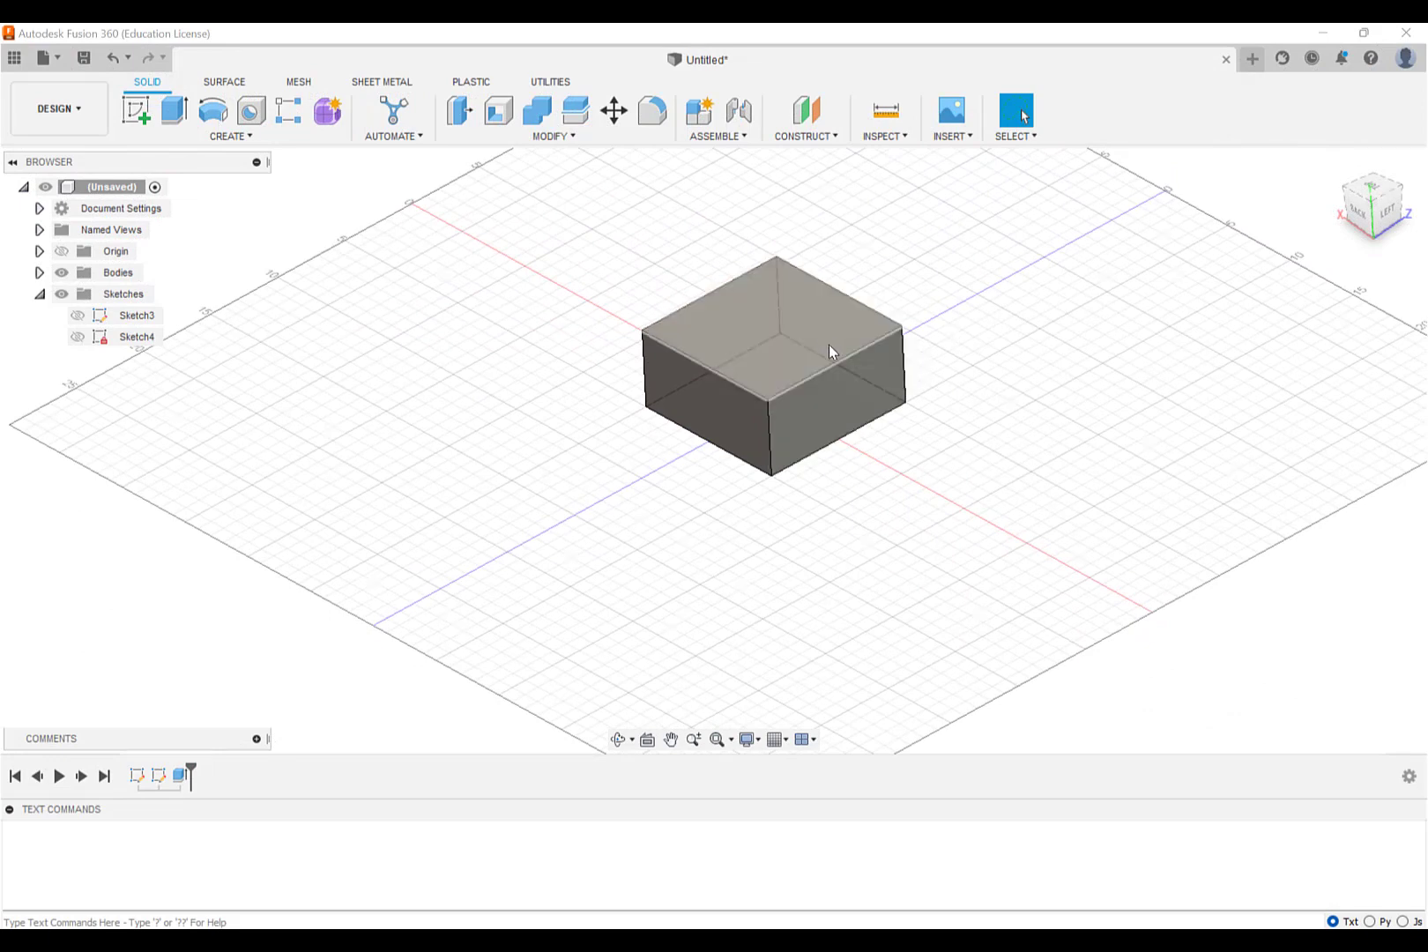
scroll(799, 374, "up", 3)
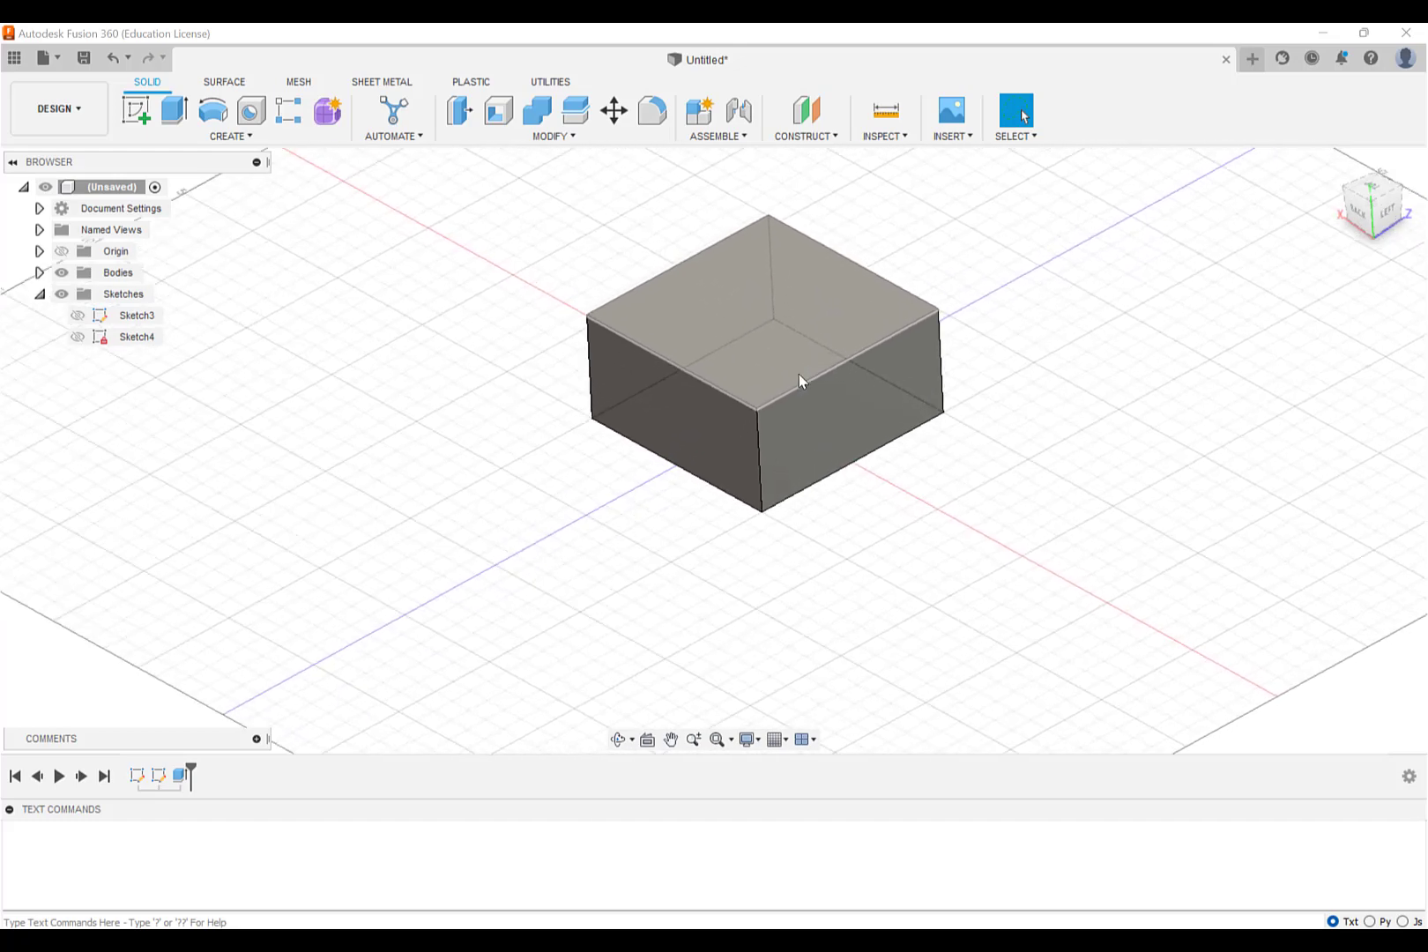
Step: Fillet the box's top-face edges with a 0.25 cm radius, then orbit to the underside
left_click(572, 138)
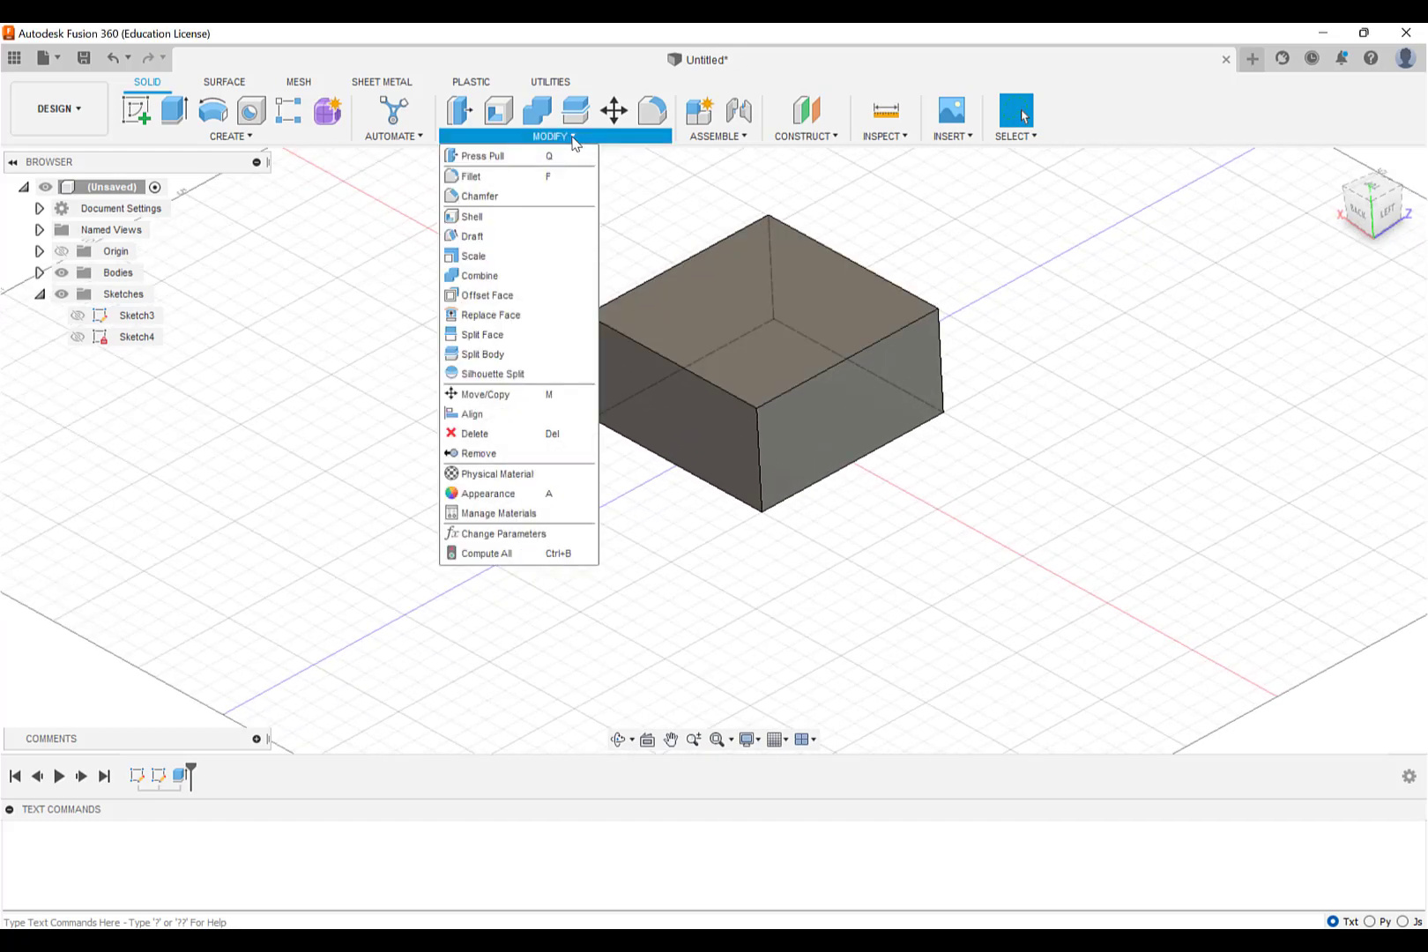
left_click(533, 178)
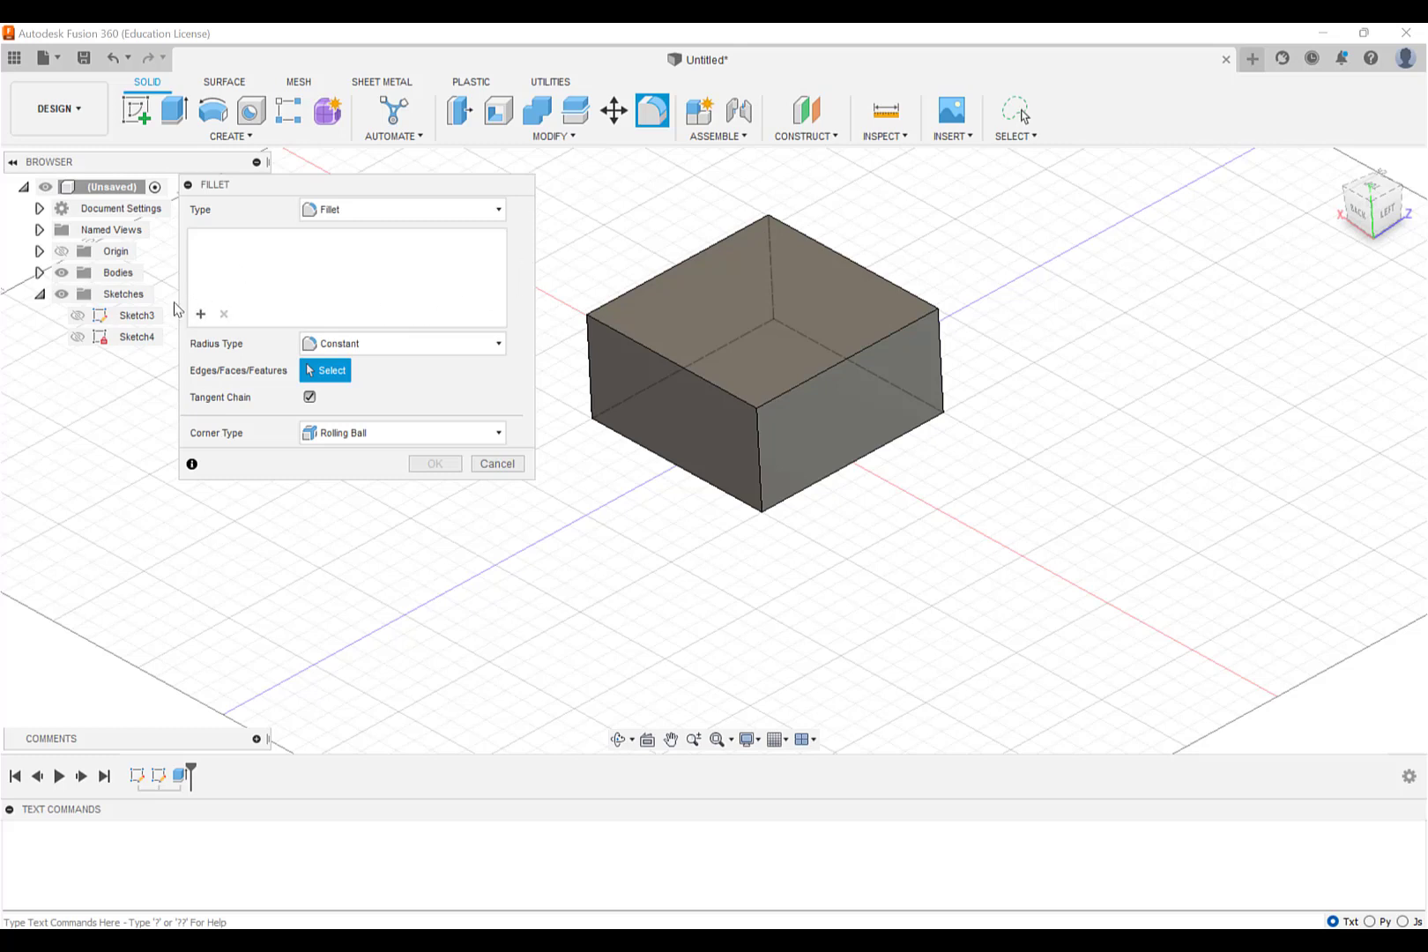
left_click(787, 312)
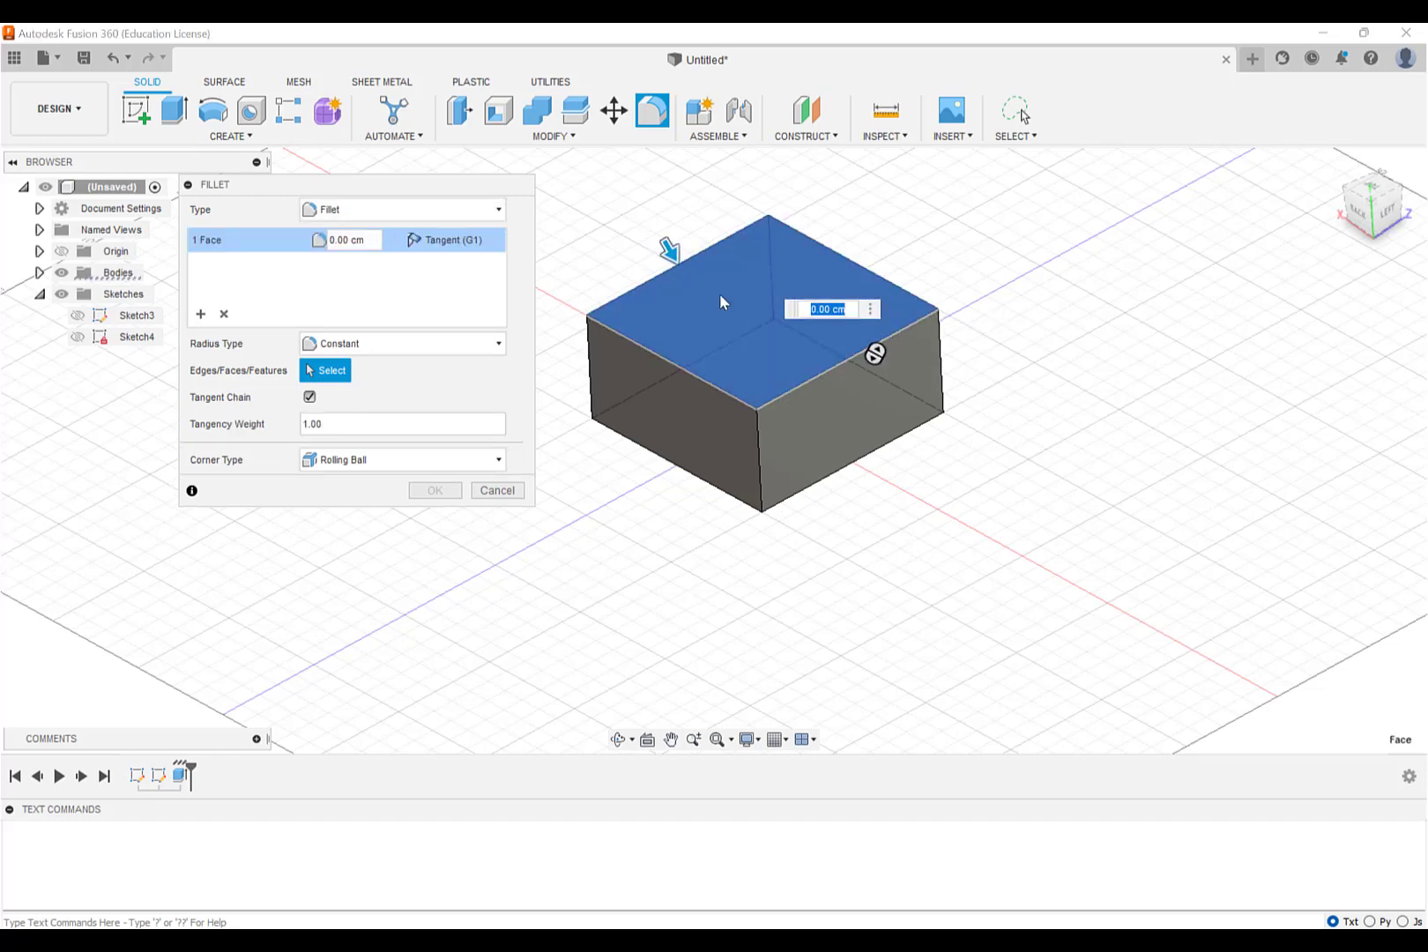
mouse_move(675, 256)
left_mouse_down()
mouse_move(676, 274)
mouse_move(669, 251)
left_mouse_up()
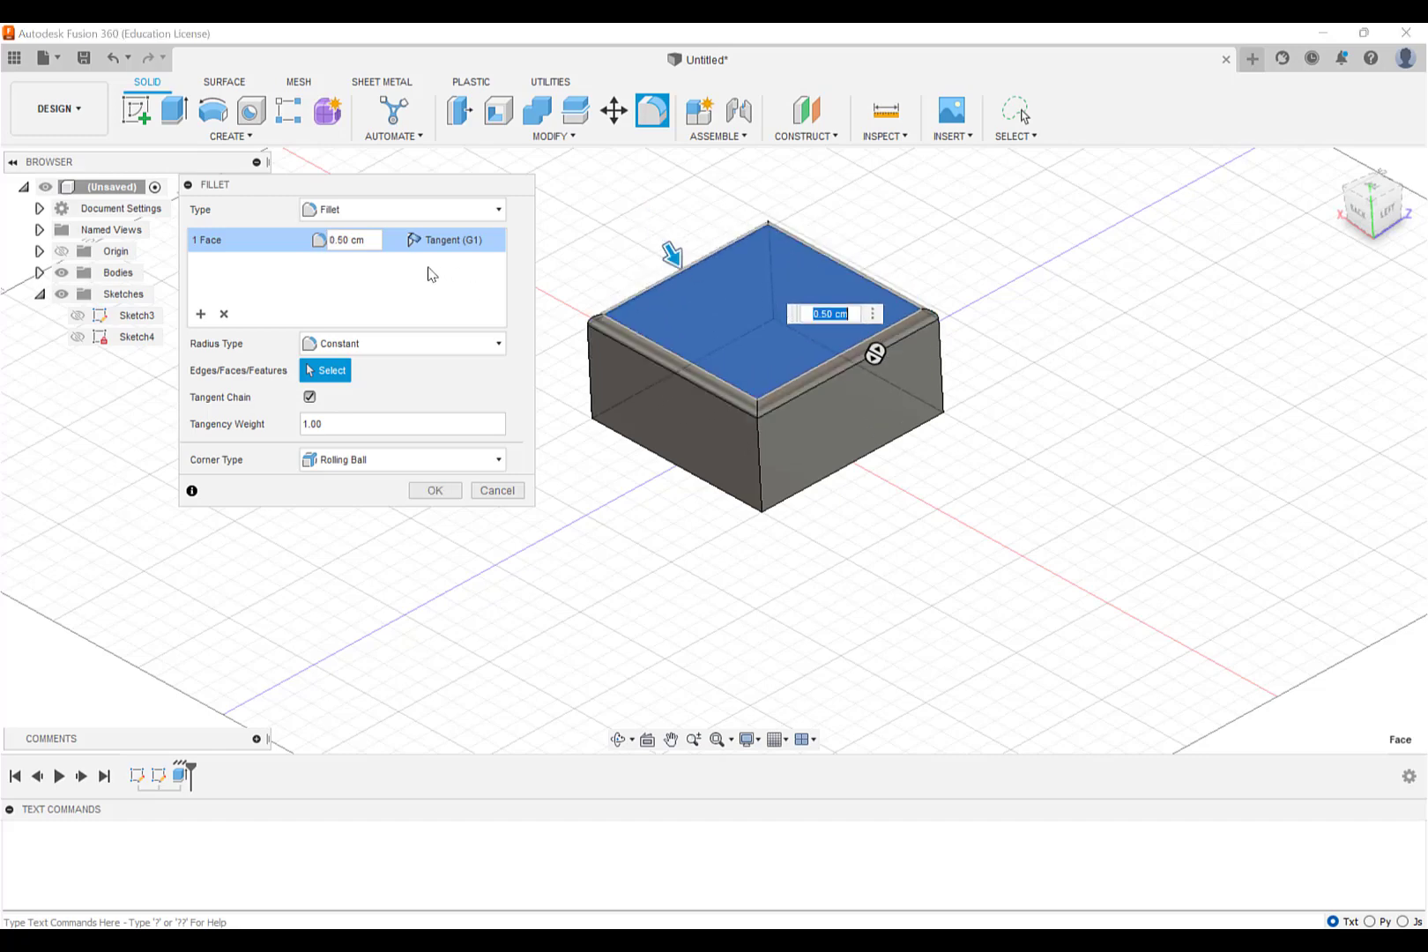
left_click(370, 240)
key("BackSpace")
type(".25")
key("Return")
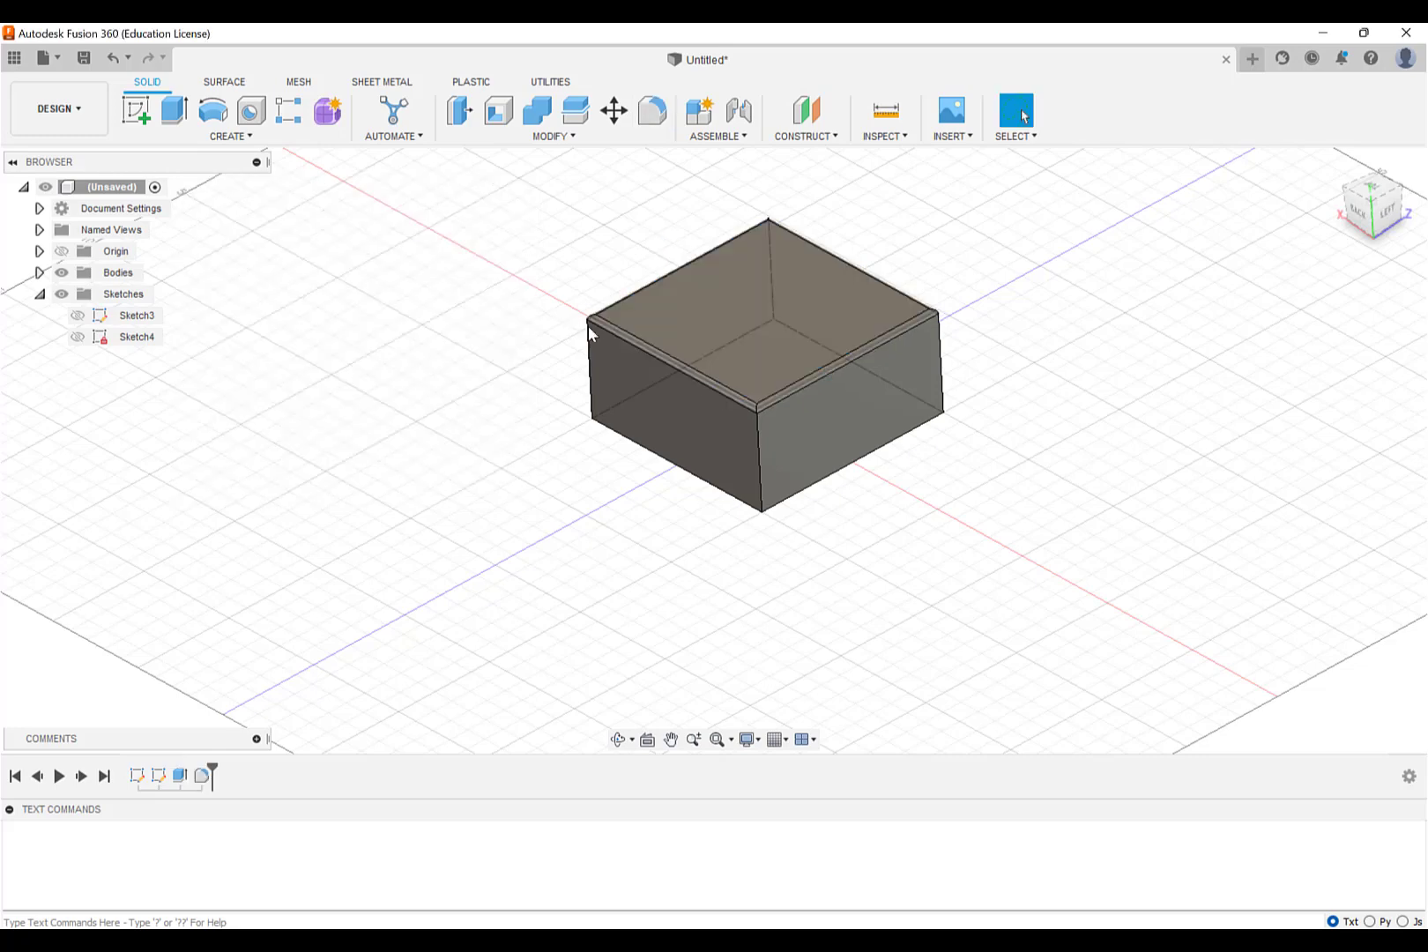
scroll(799, 402, "up", 6)
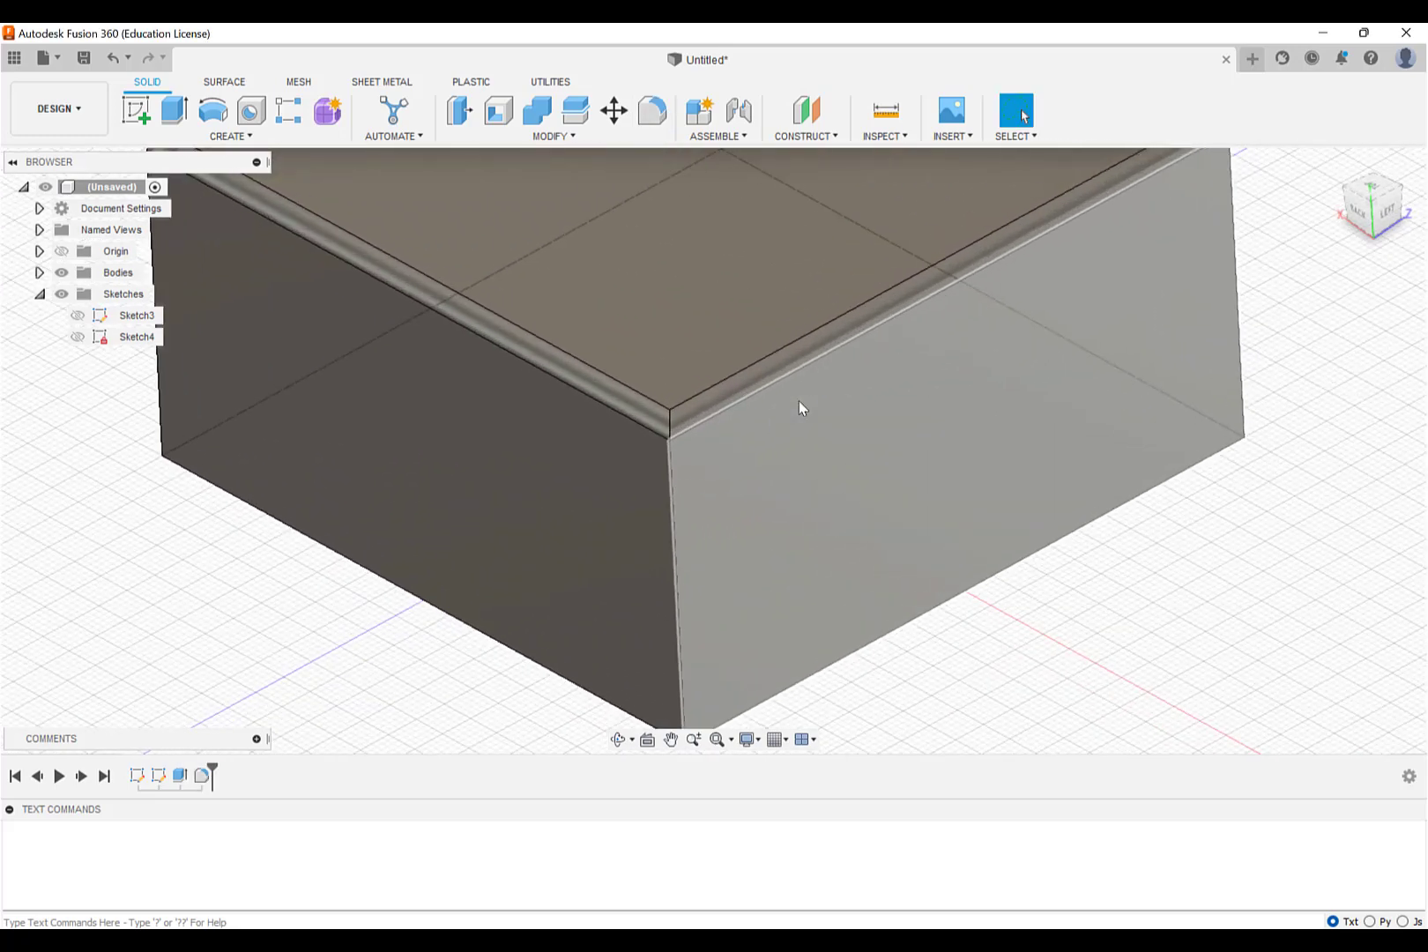
scroll(799, 408, "down", 6)
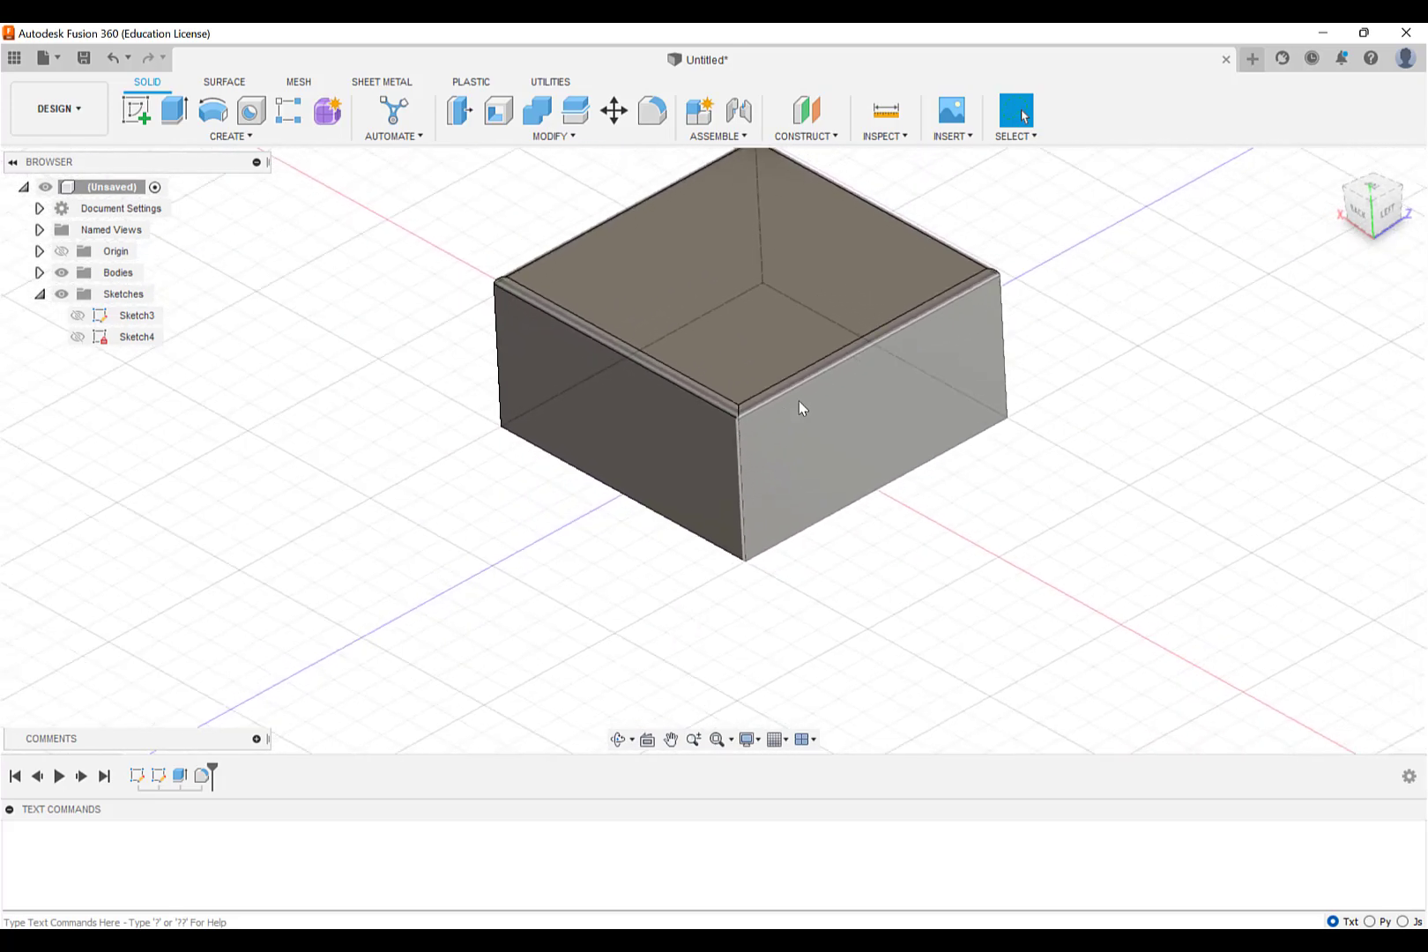
scroll(800, 407, "down", 2)
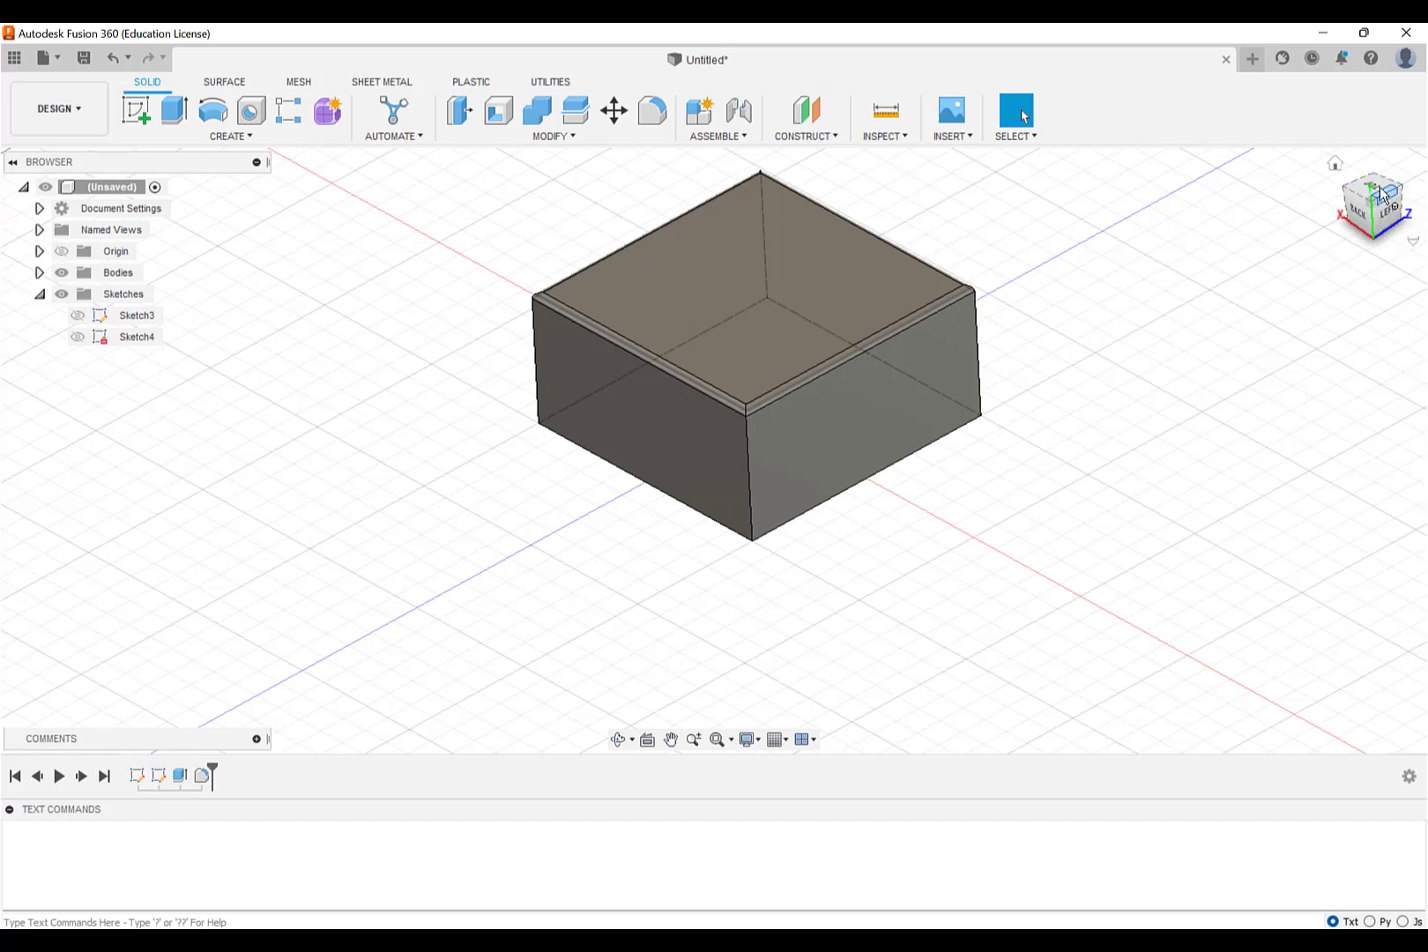
middle_click_drag(711, 446, 631, 361, "shift")
Step: Chamfer the bottom-face edges by 0.25 cm and return to the Home view
left_click(562, 138)
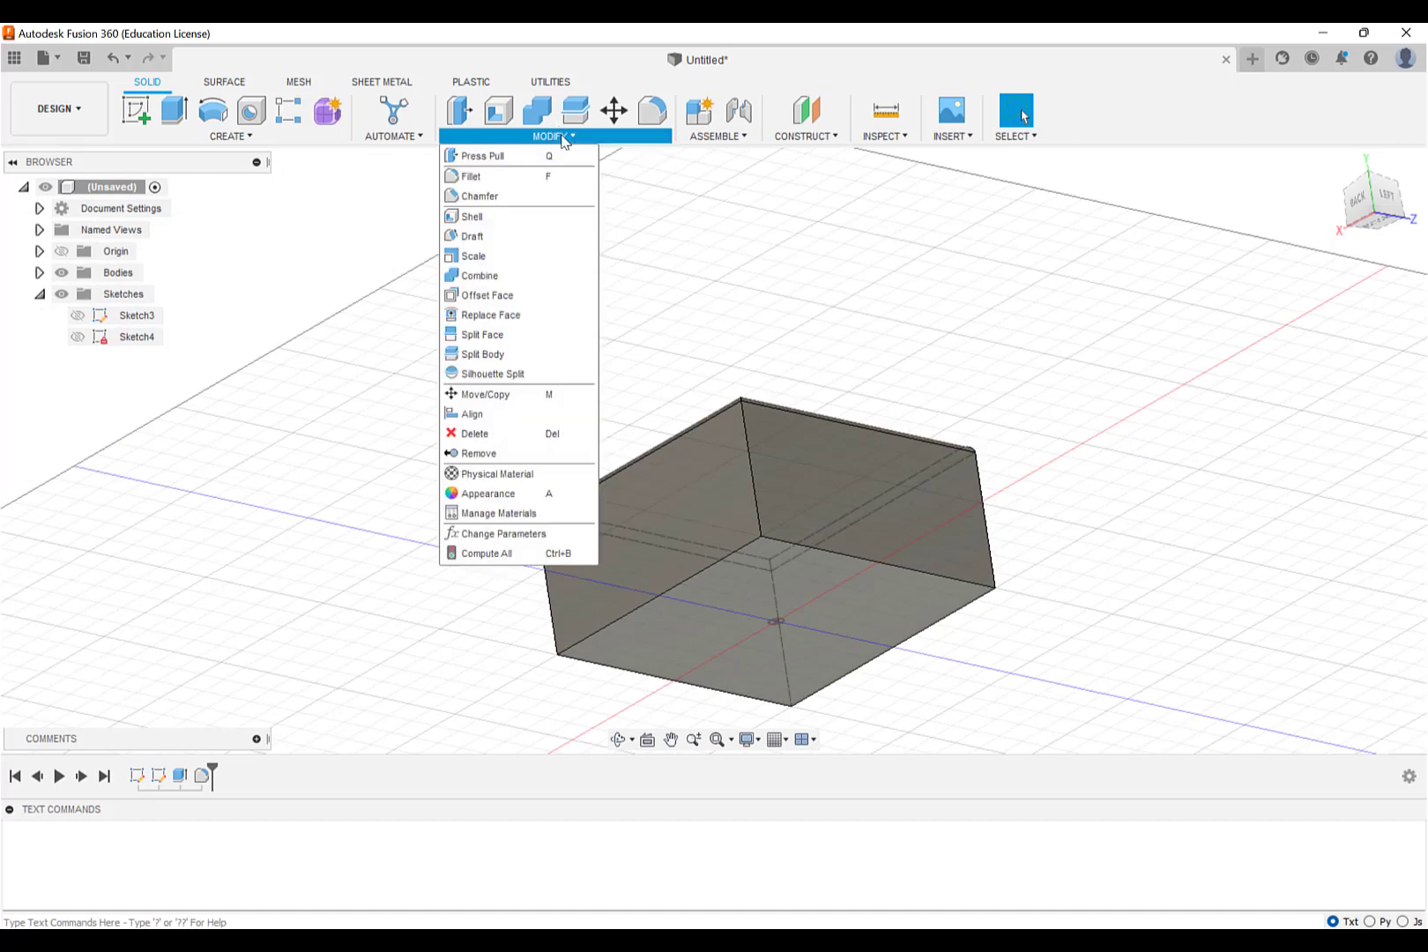
left_click(490, 195)
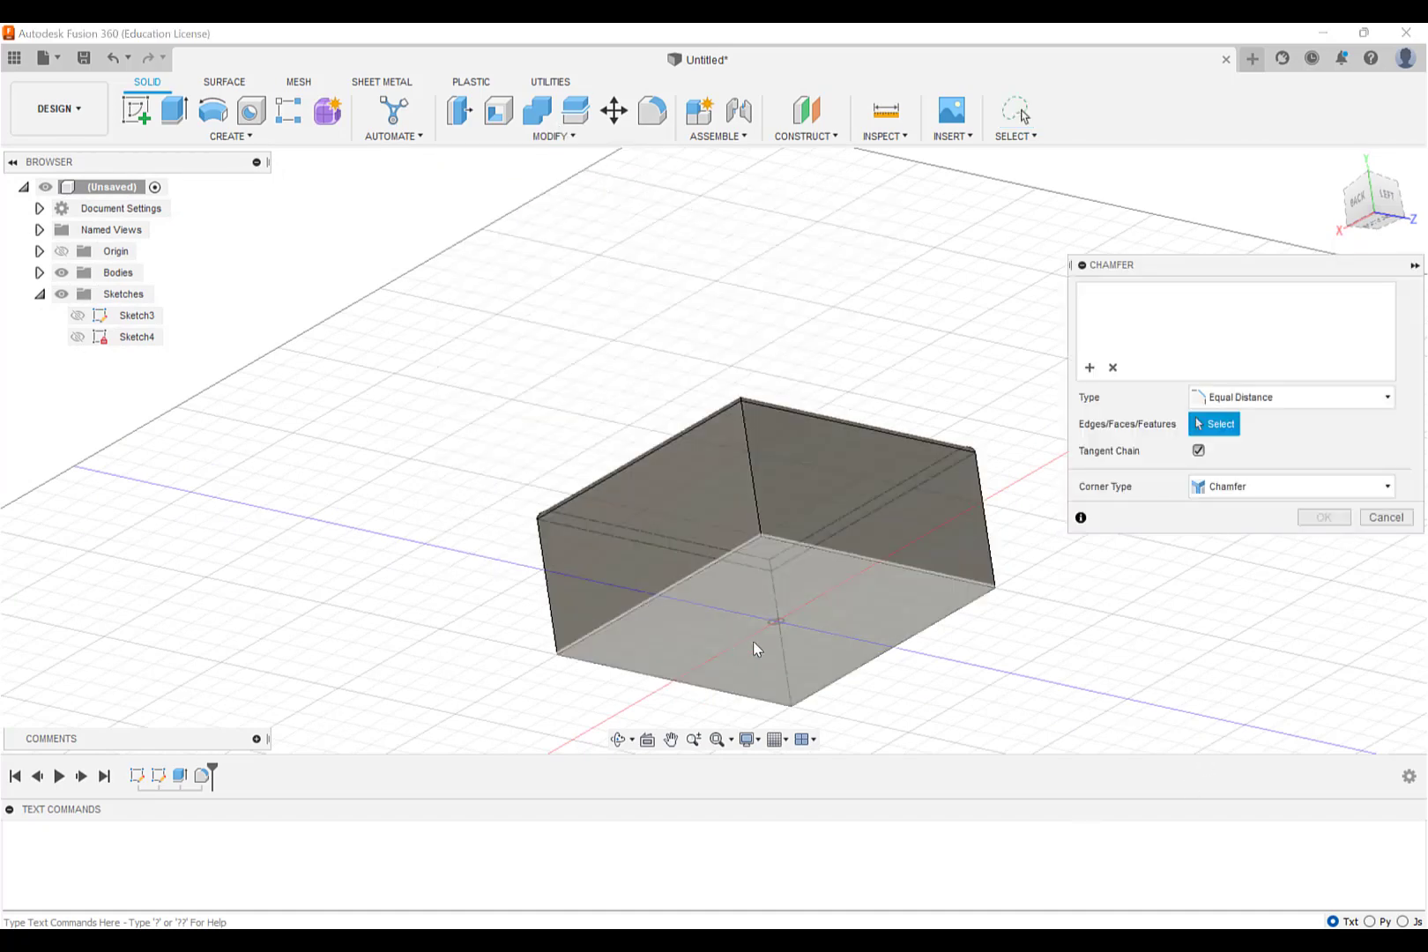
left_click(812, 628)
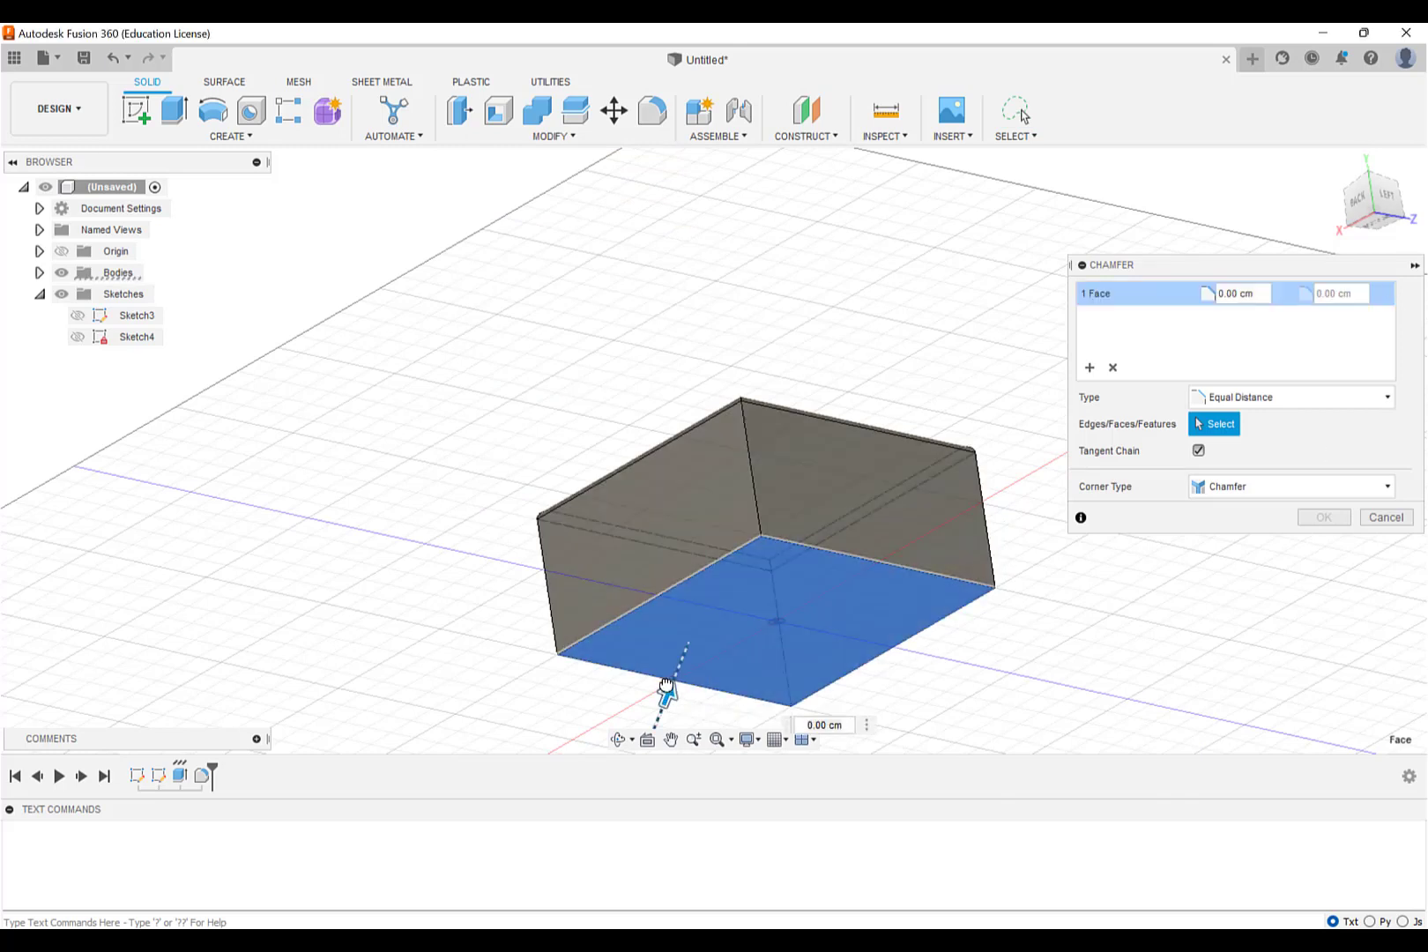
mouse_move(666, 688)
left_mouse_down()
mouse_move(680, 659)
mouse_move(669, 689)
mouse_move(676, 674)
left_mouse_up()
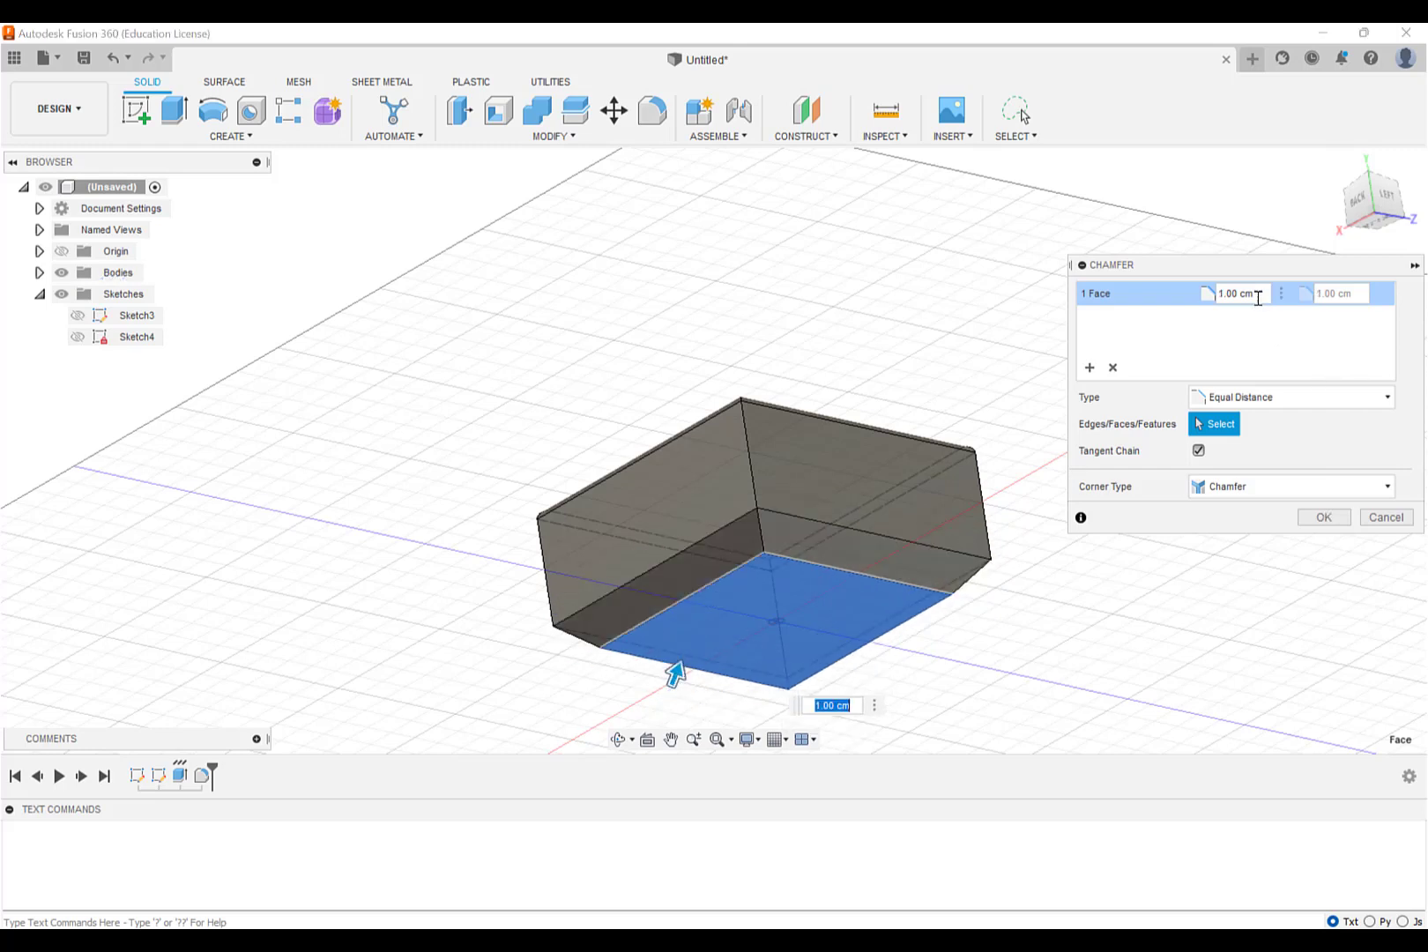
left_click_drag(1257, 294, 1188, 298)
type(".25")
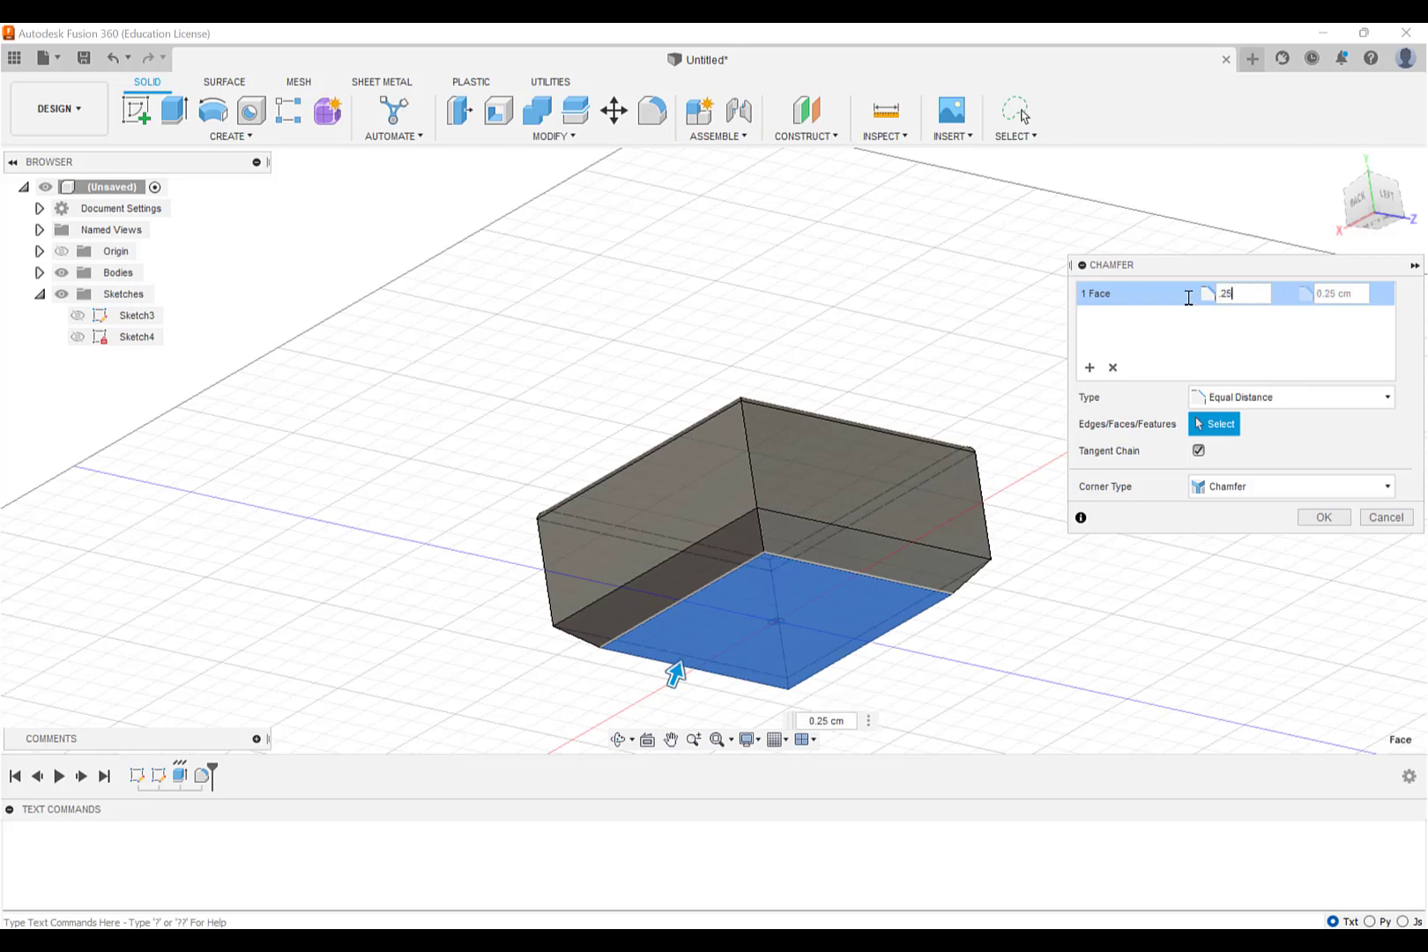
key("Return")
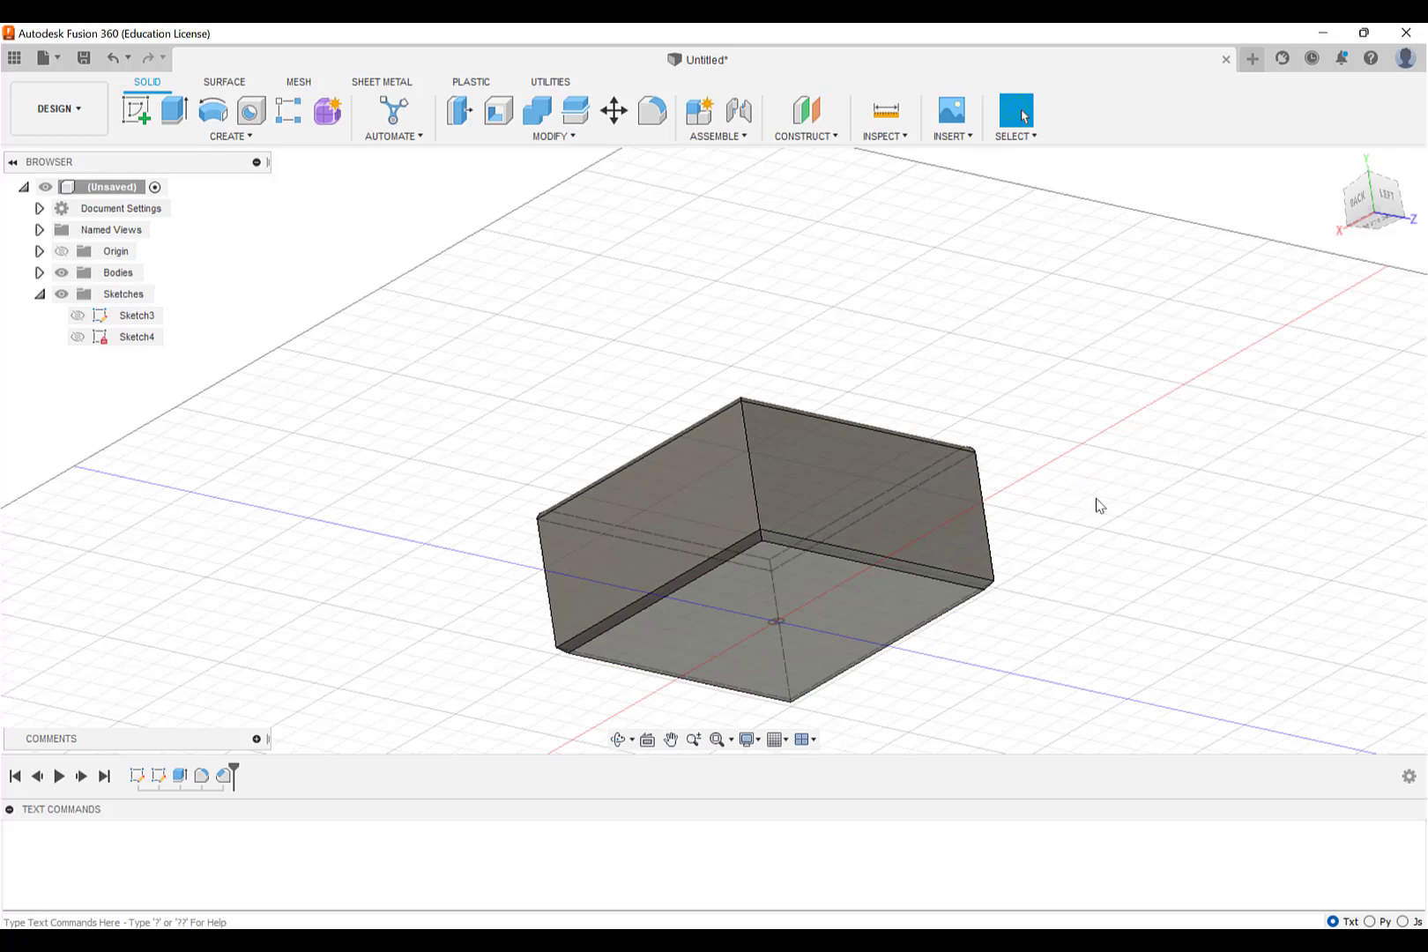
left_click(1334, 165)
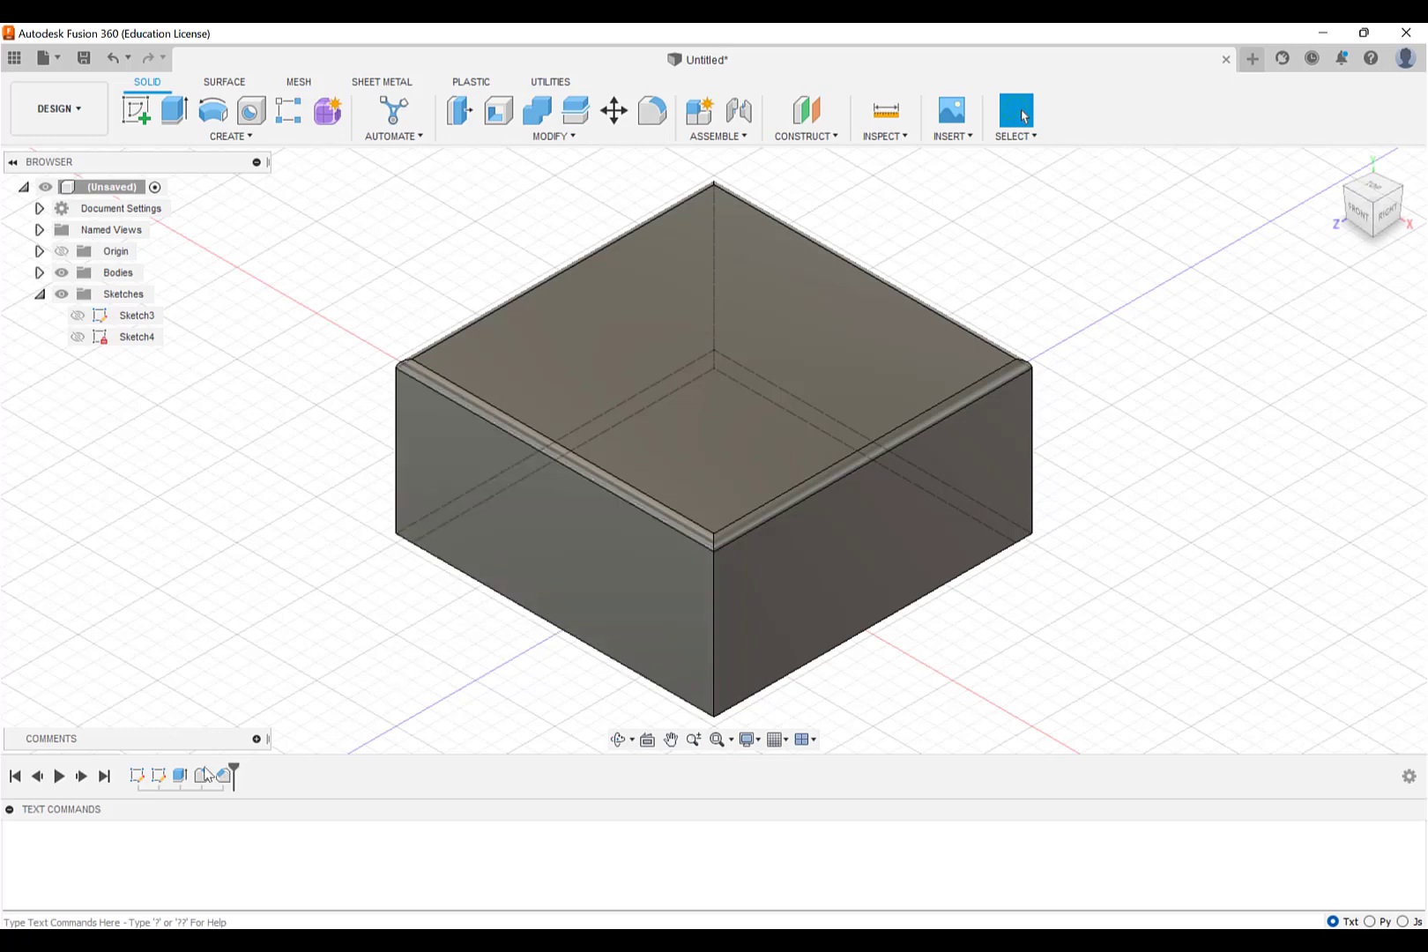
Step: Reopen Sketch4 for editing and fillet the square's top-left corner
right_click(160, 776)
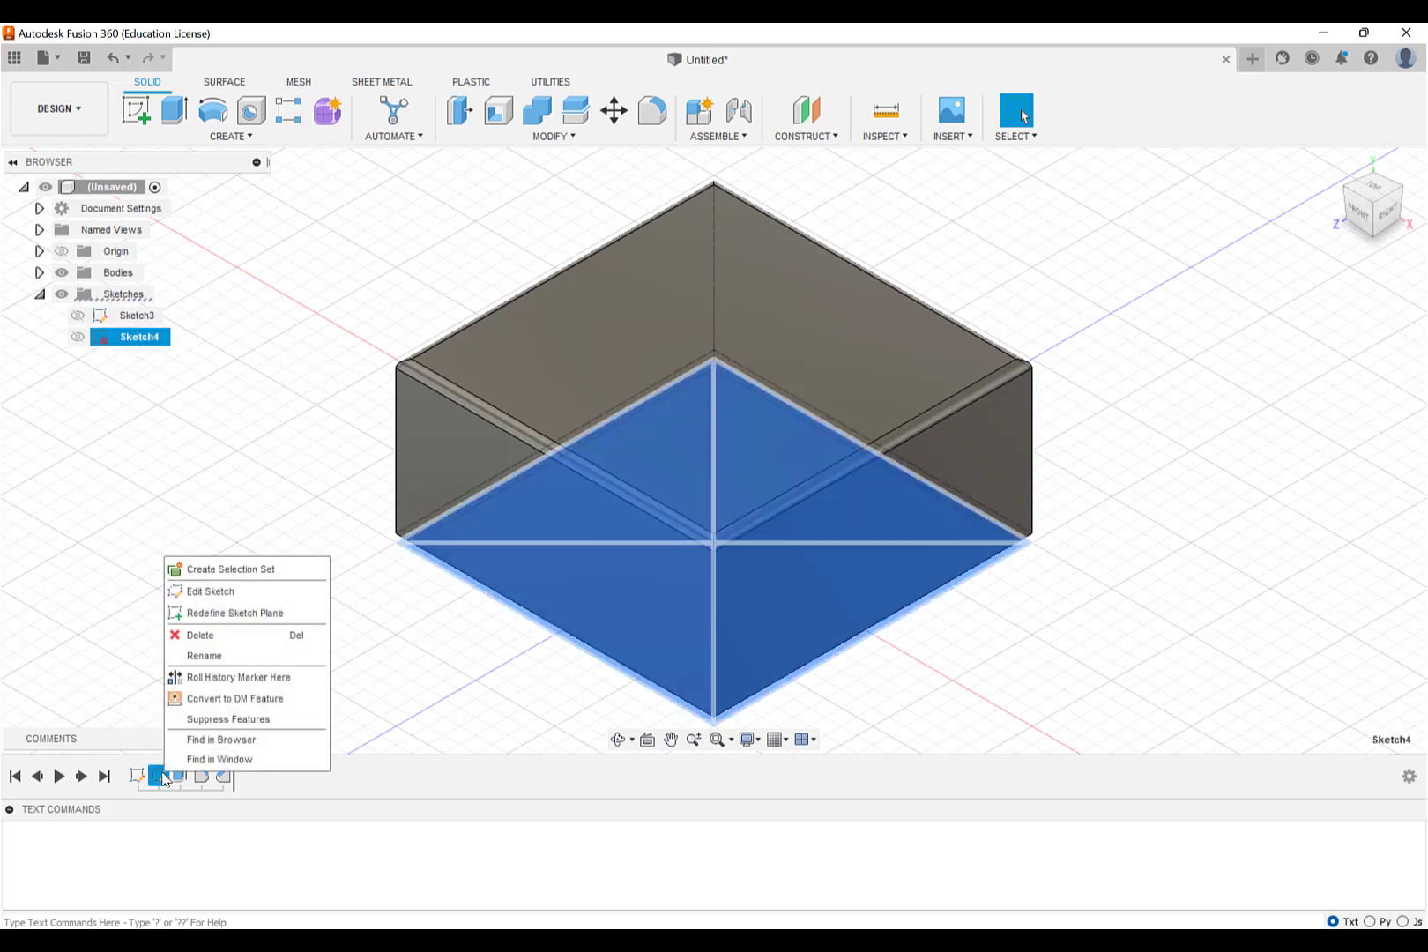
left_click(211, 593)
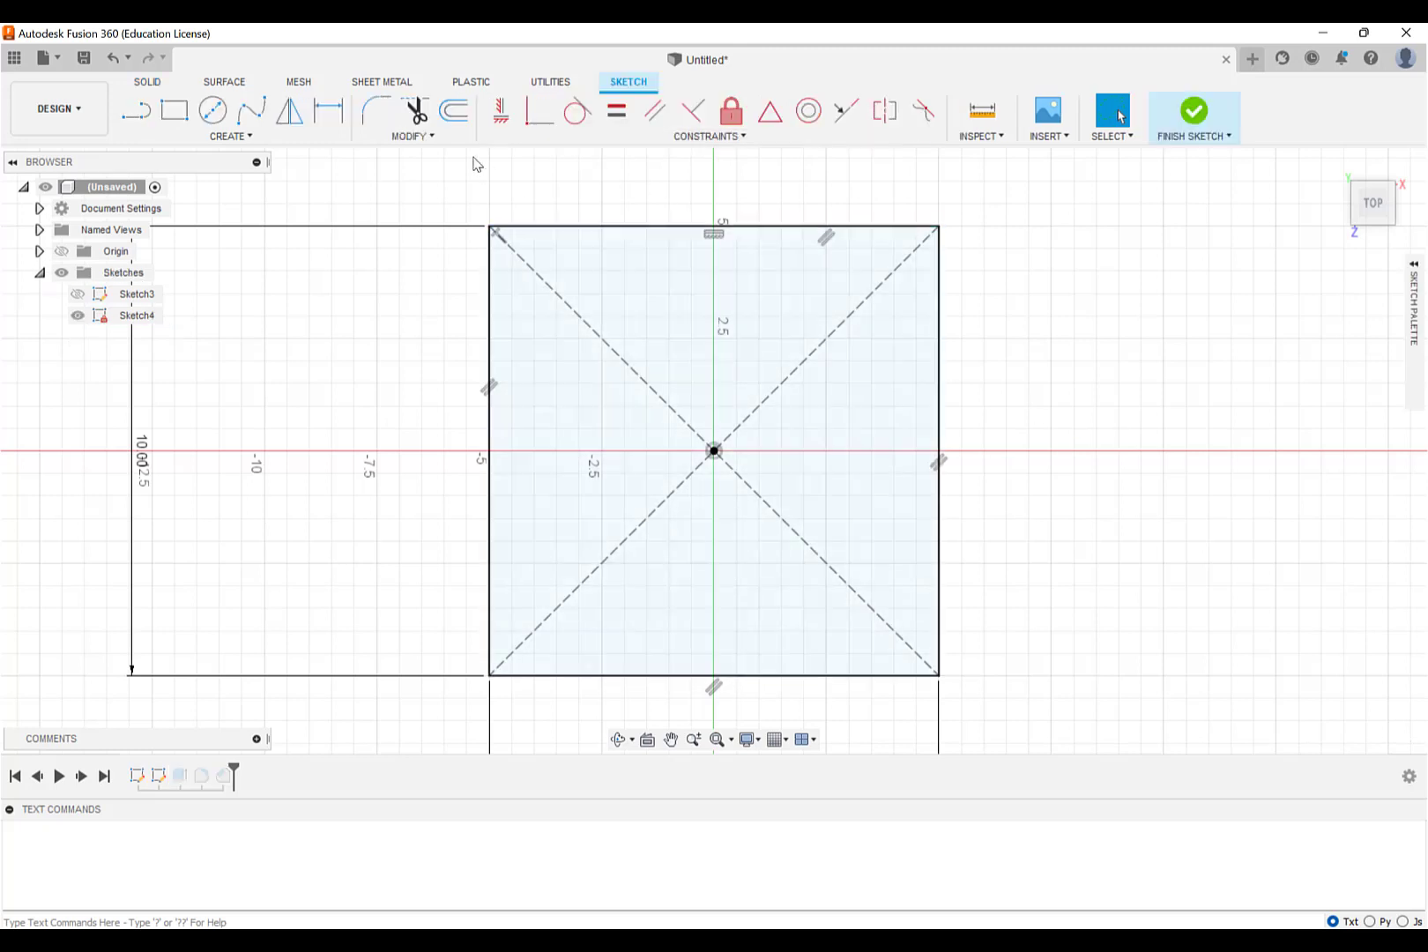
left_click(434, 137)
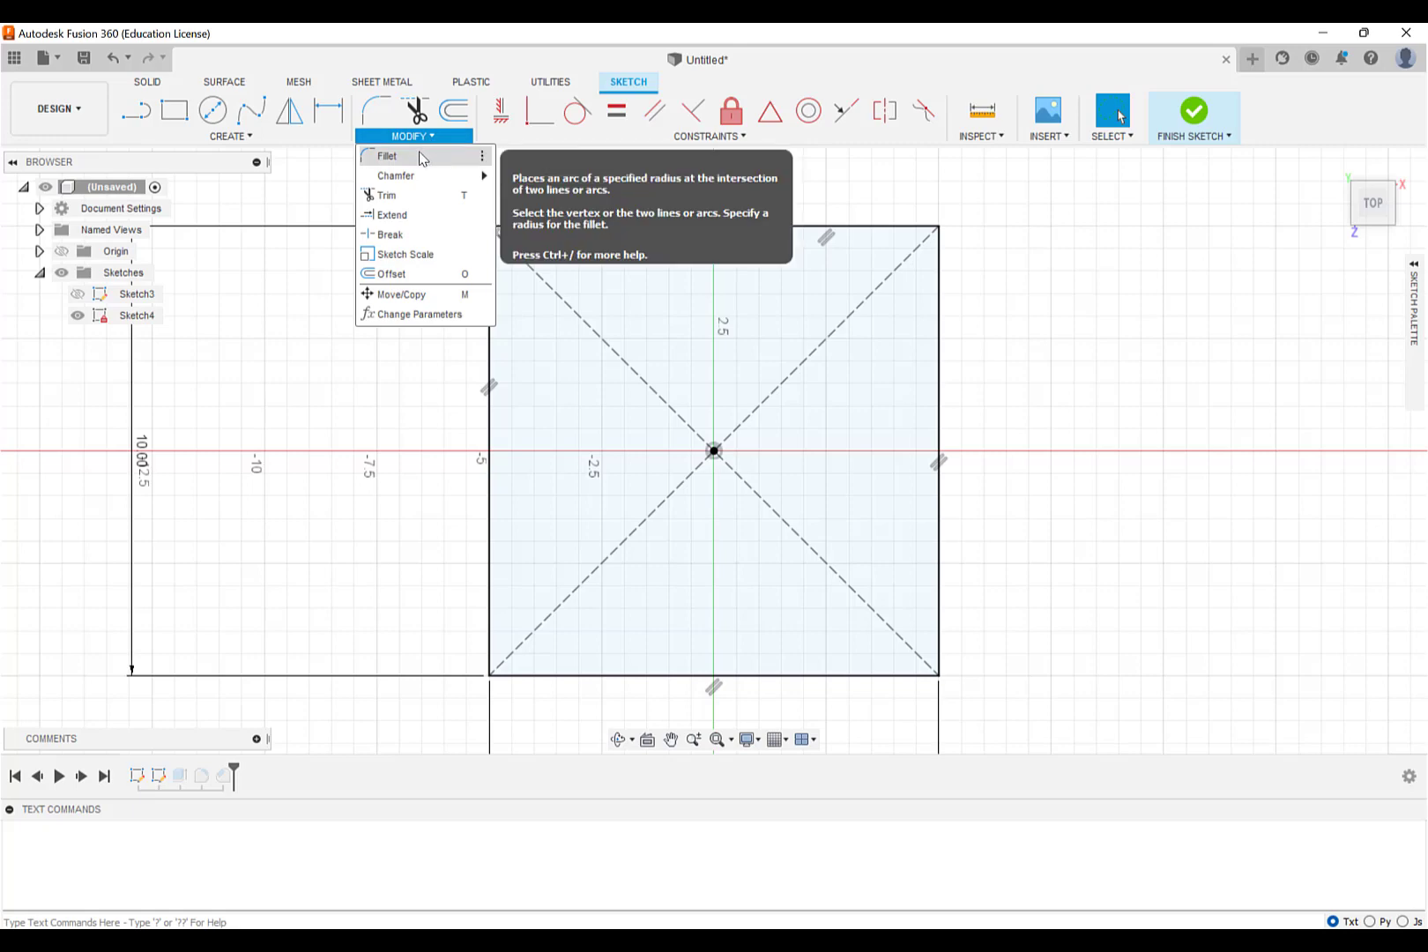
left_click(420, 158)
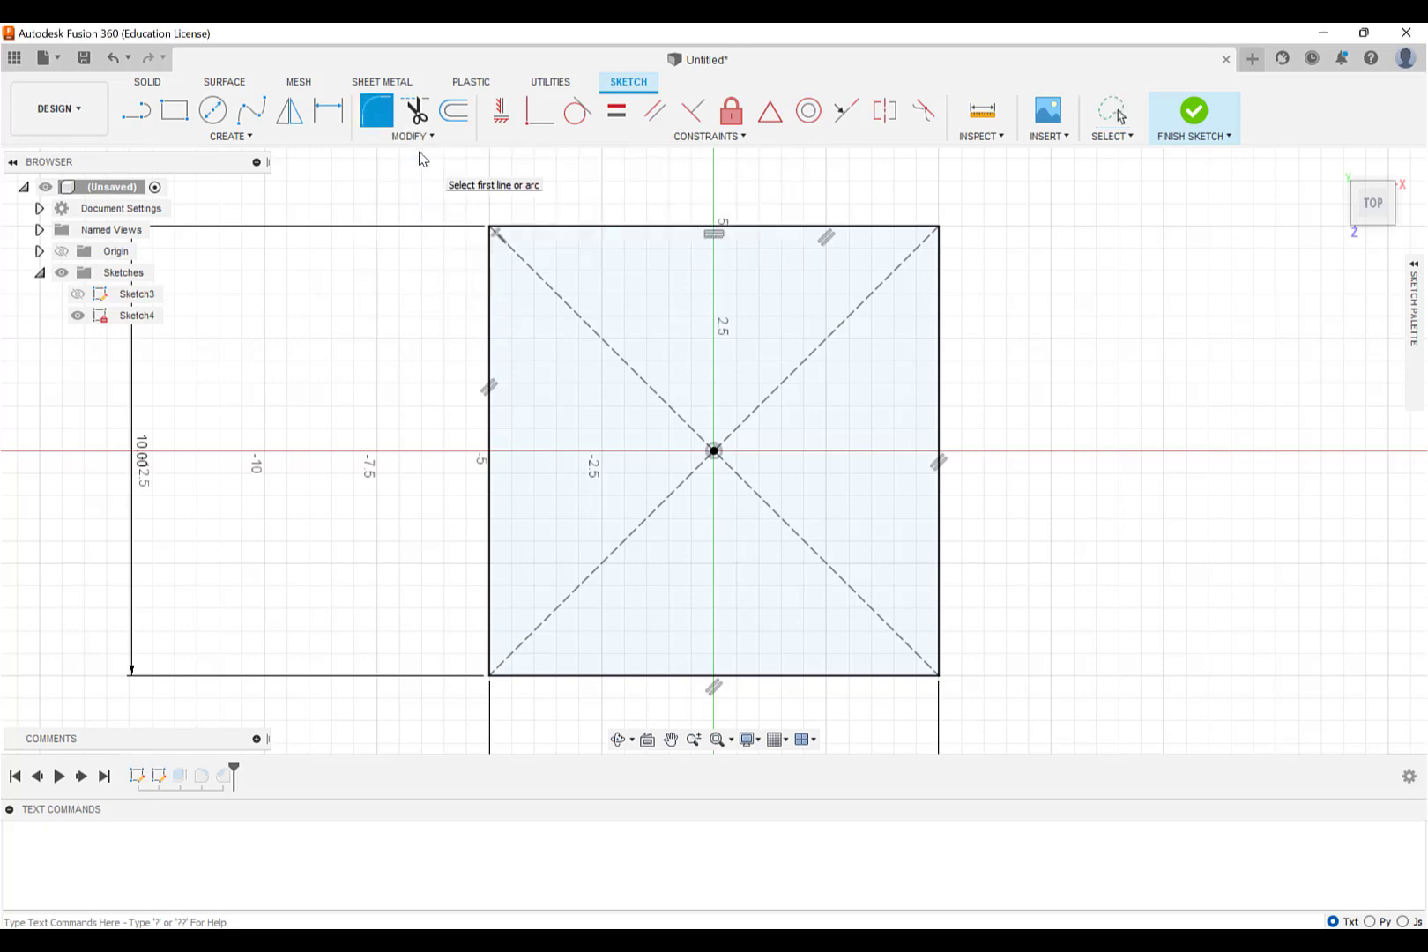
left_click(558, 228)
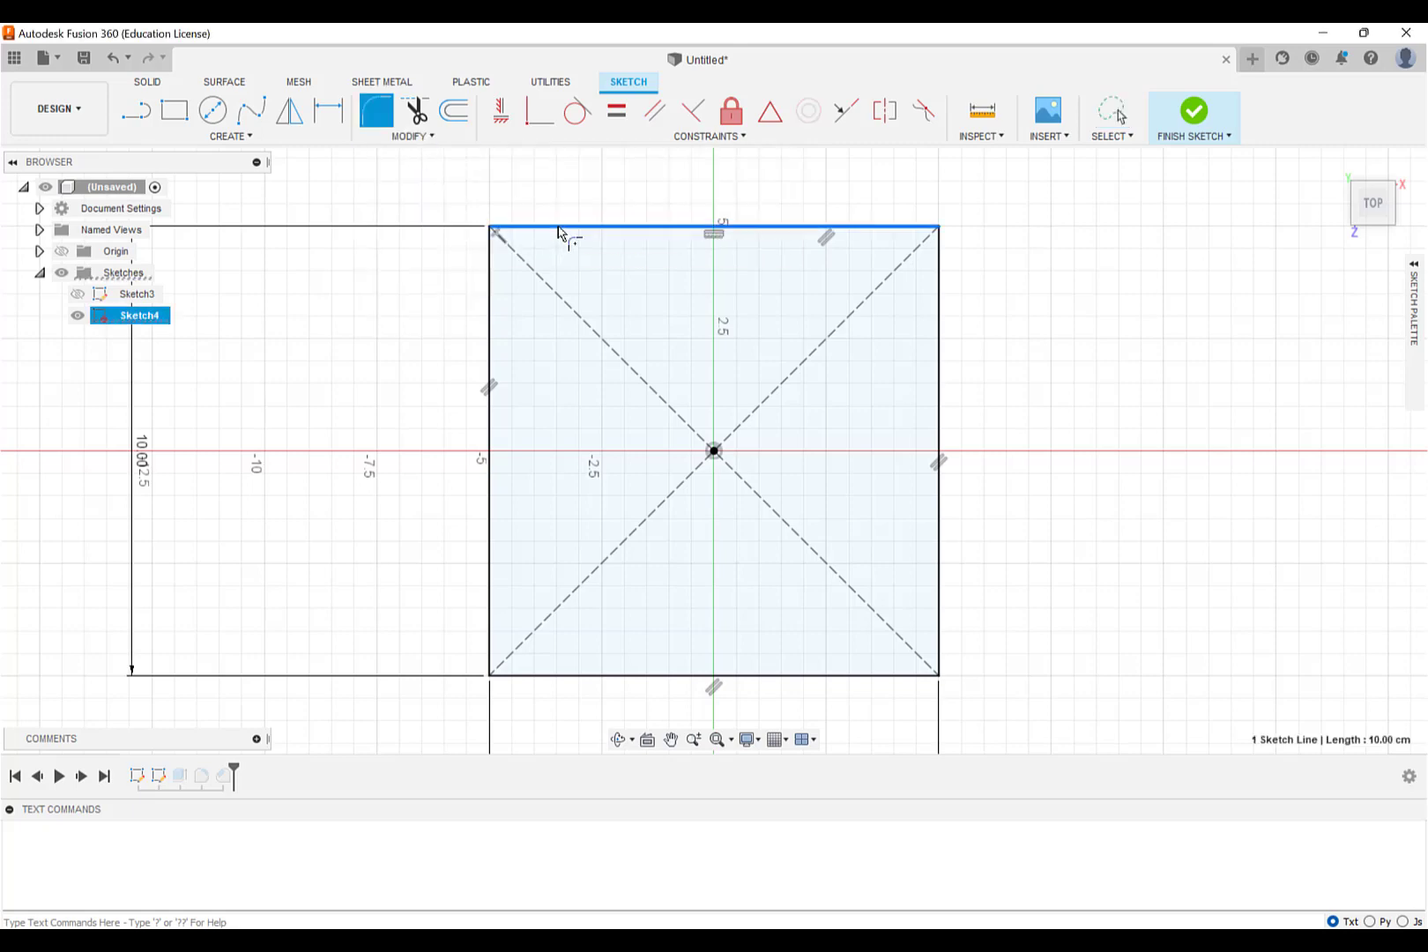
left_click(492, 317)
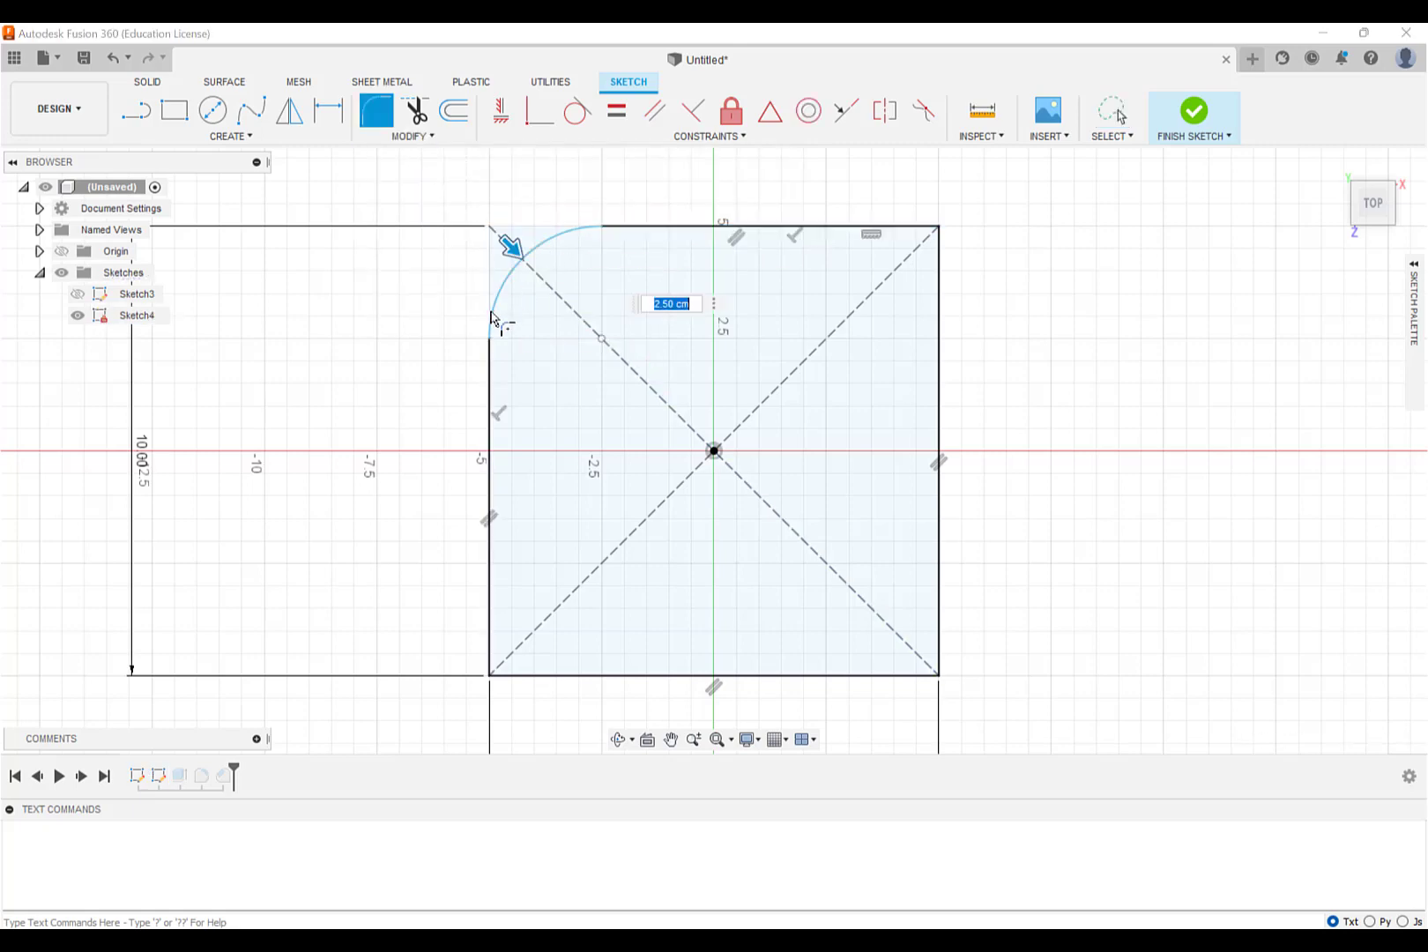
Step: Fillet the square's bottom-left, bottom-right and top-right corners
left_click(492, 608)
left_click(554, 685)
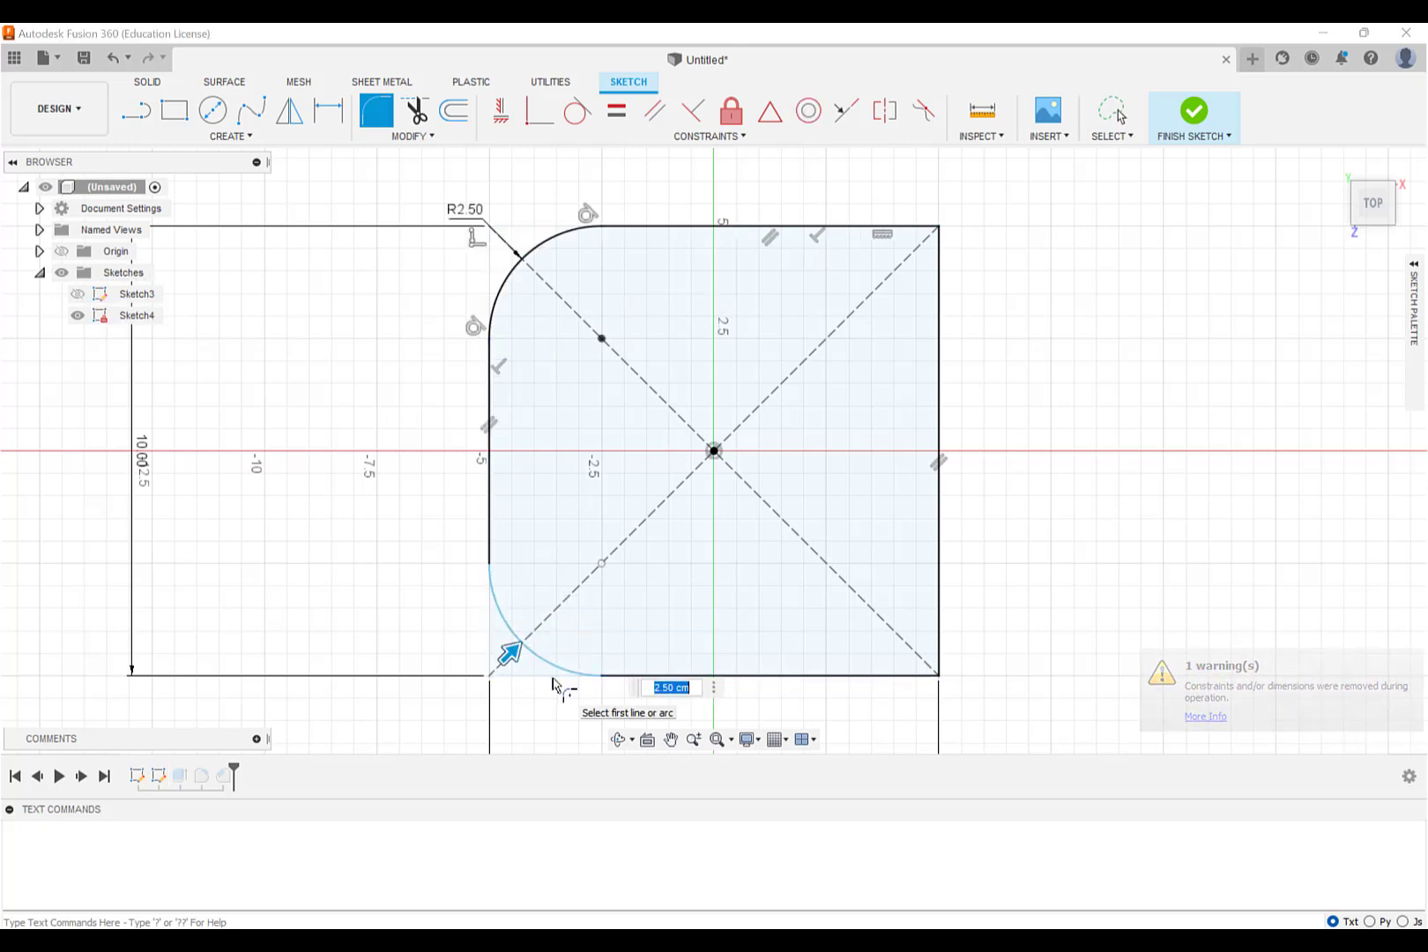
left_click(899, 676)
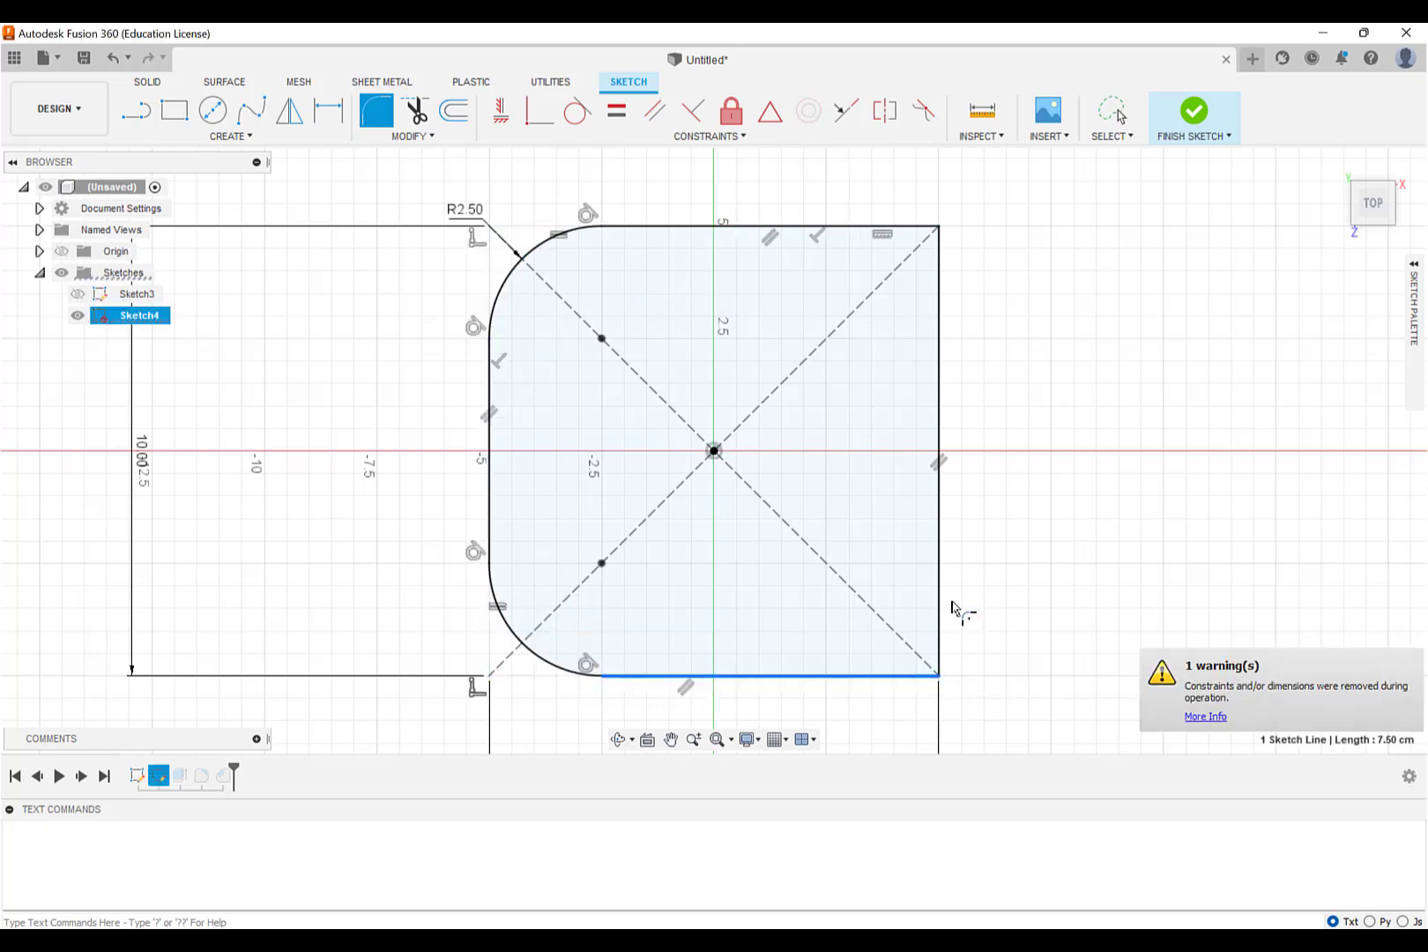
left_click(942, 608)
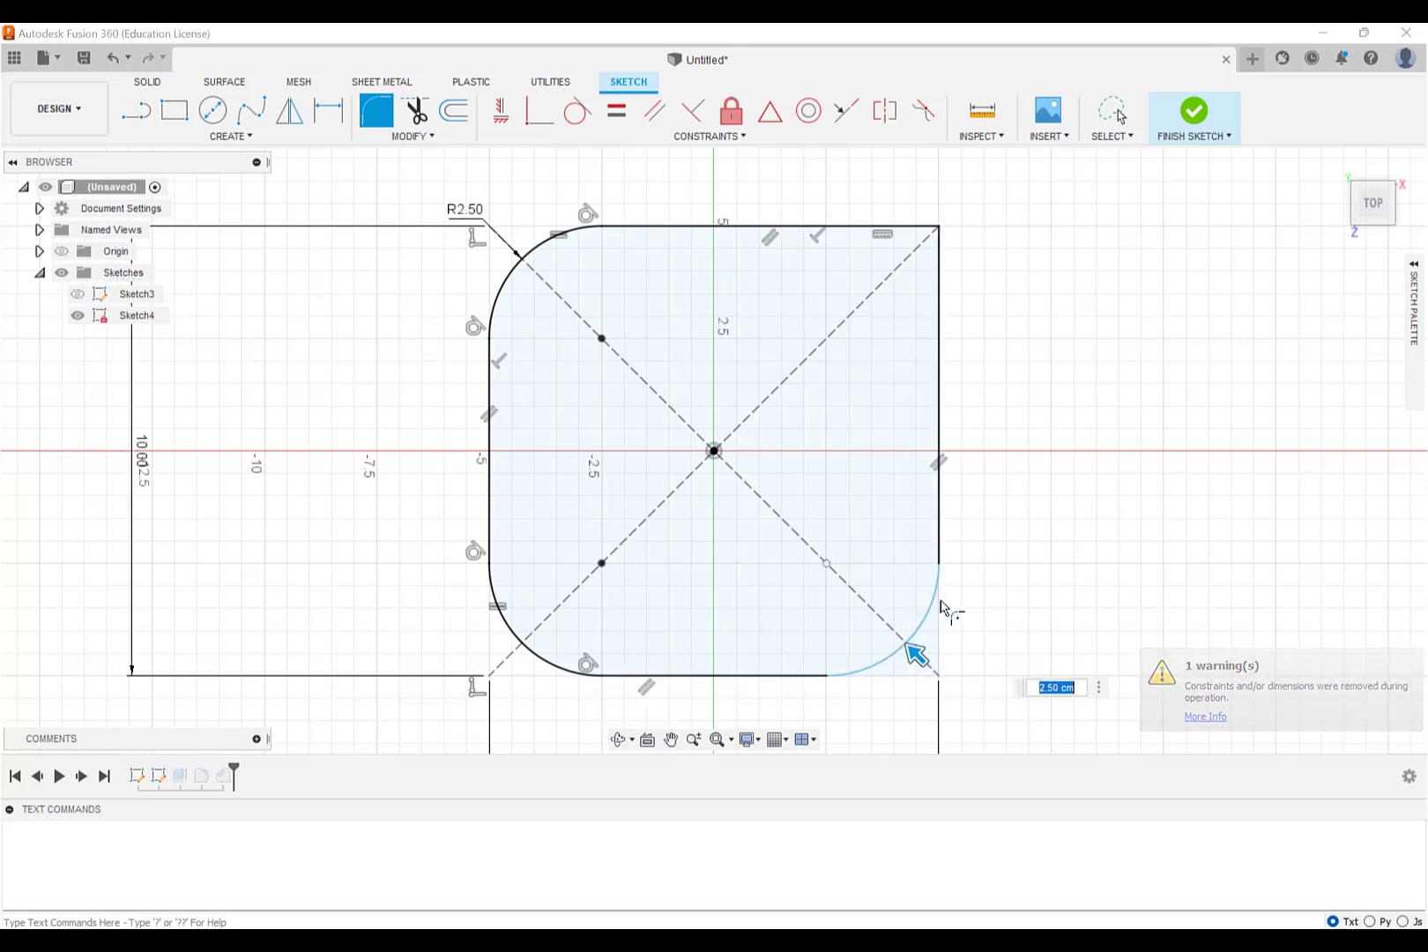
left_click(941, 357)
left_click(859, 227)
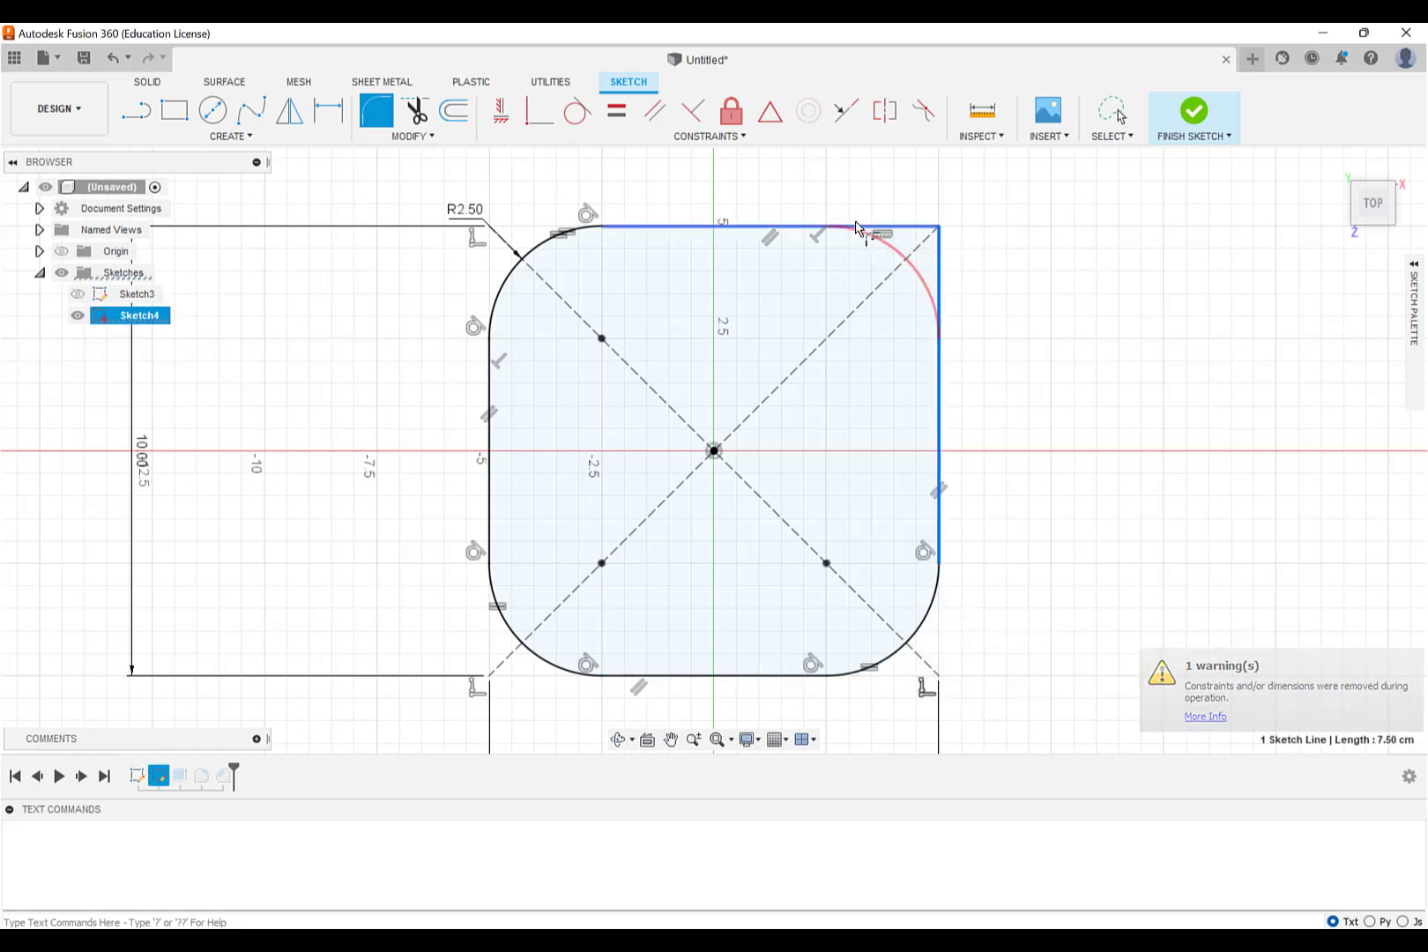
left_click(856, 228)
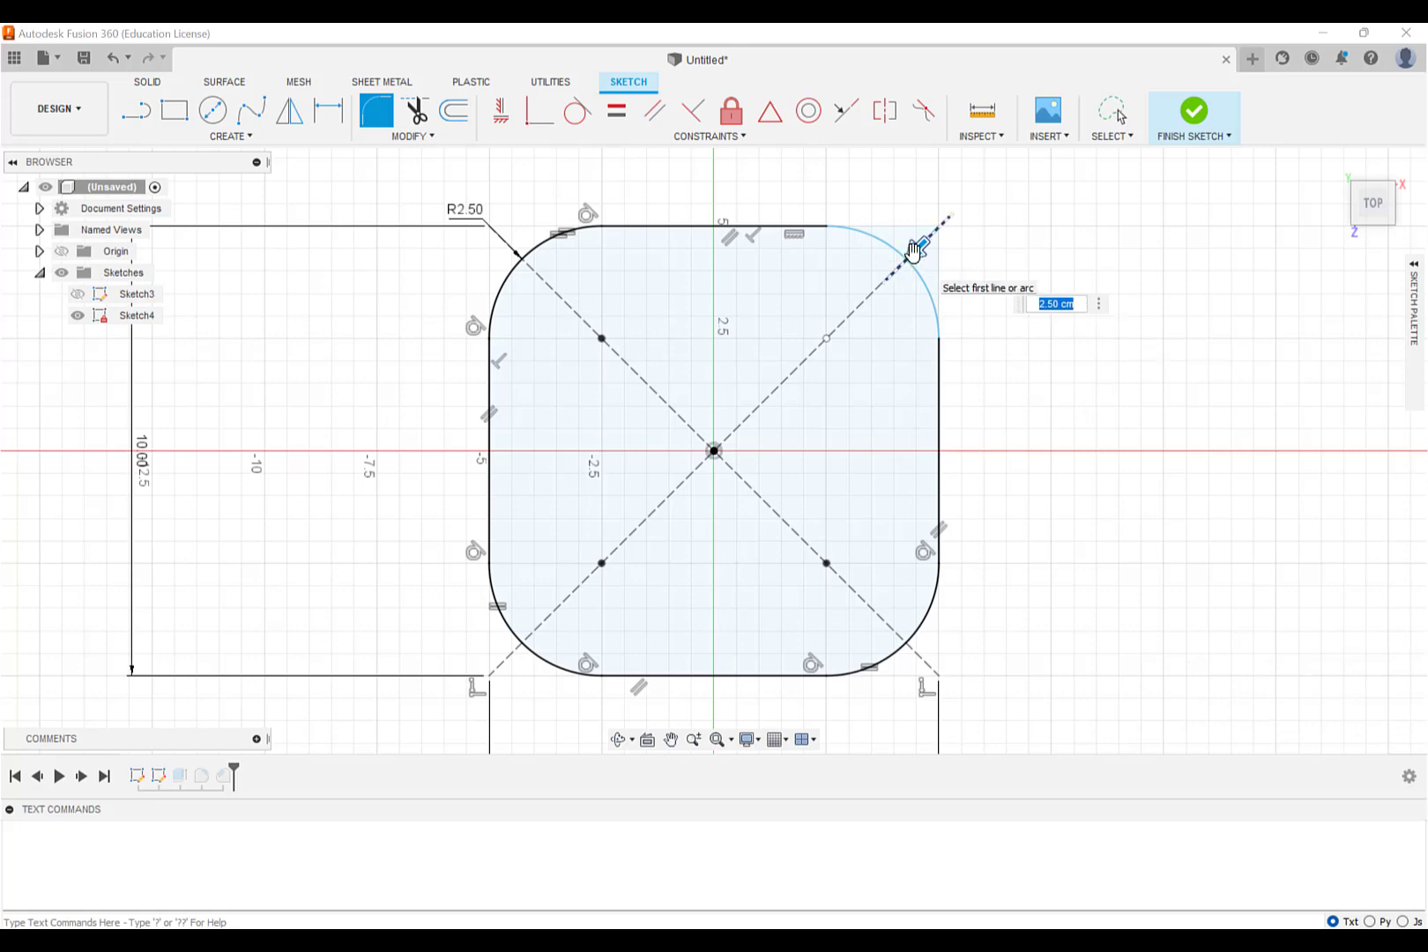
Step: Set the corner fillet radius to 0.25 cm and finish the sketch
mouse_move(914, 250)
left_mouse_down()
mouse_move(846, 304)
mouse_move(921, 236)
mouse_move(851, 283)
mouse_move(921, 239)
left_mouse_up()
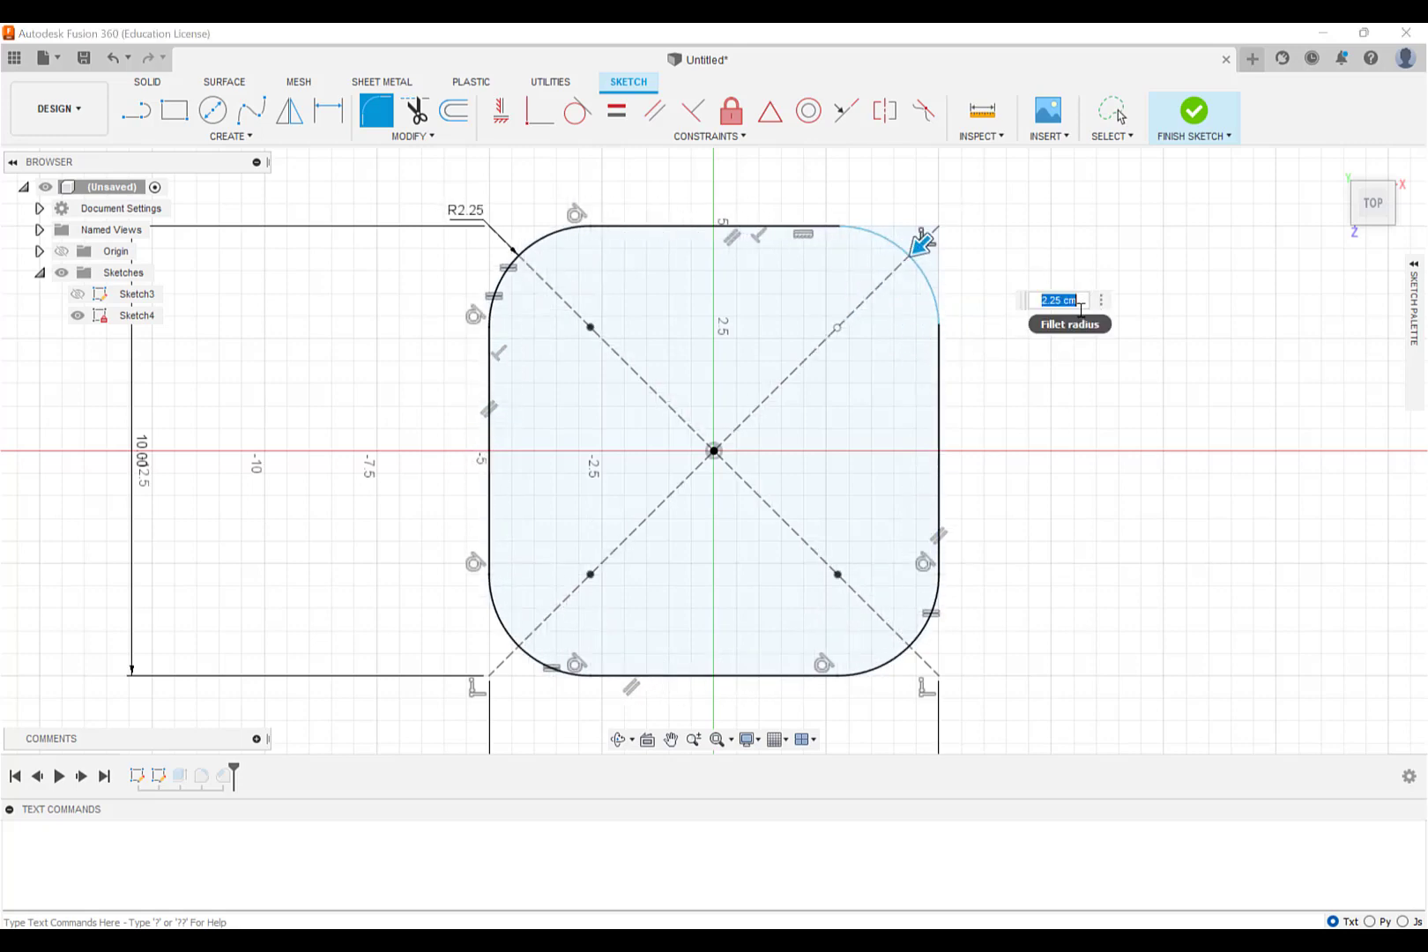
type(".25")
key("Return")
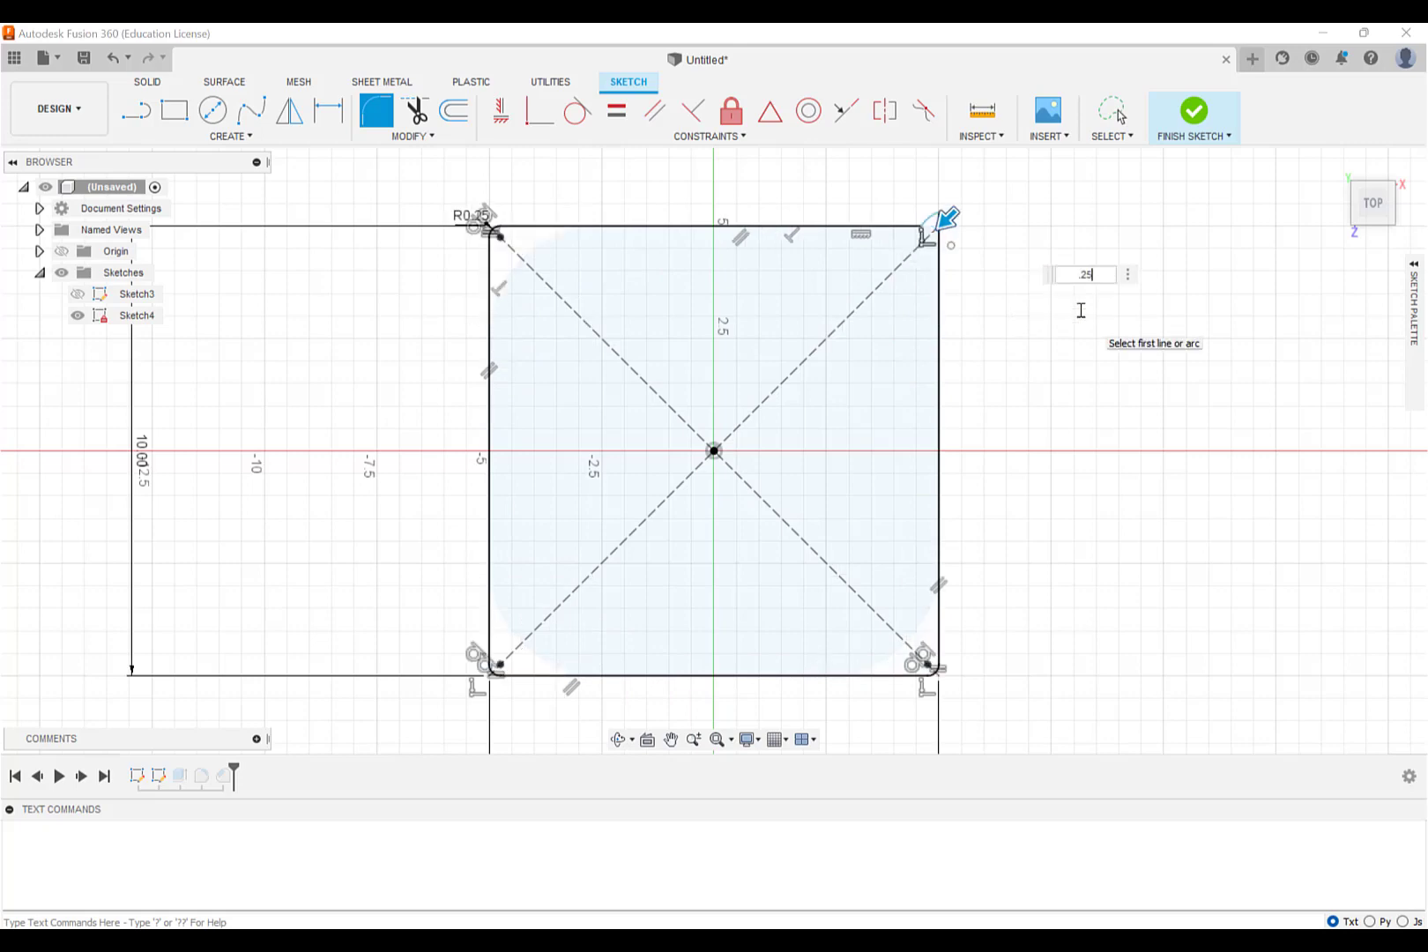
key("Escape")
scroll(992, 264, "up", 3)
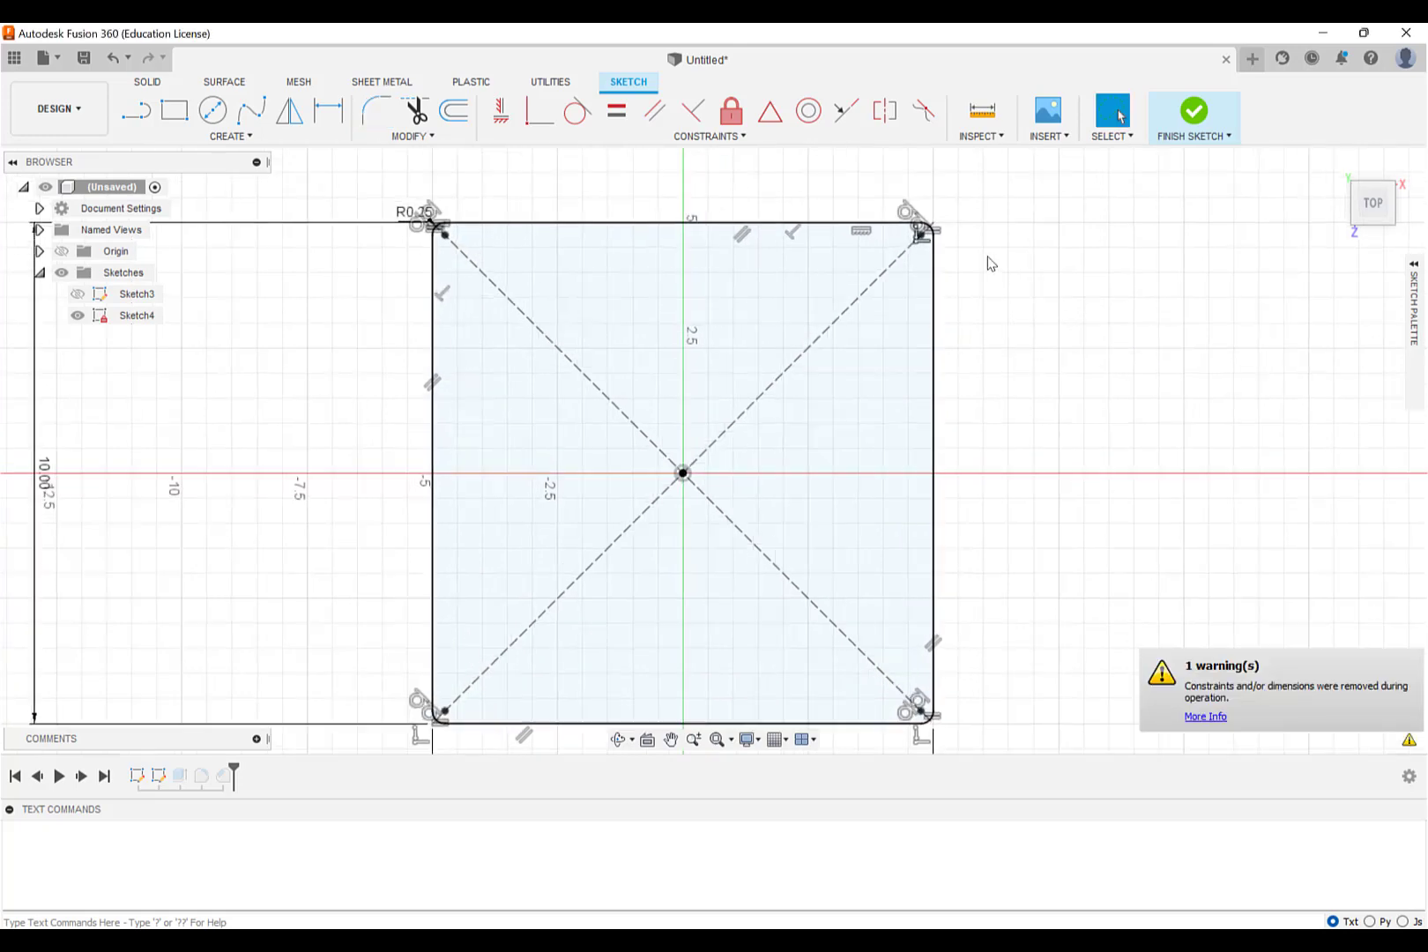
scroll(991, 264, "down", 3)
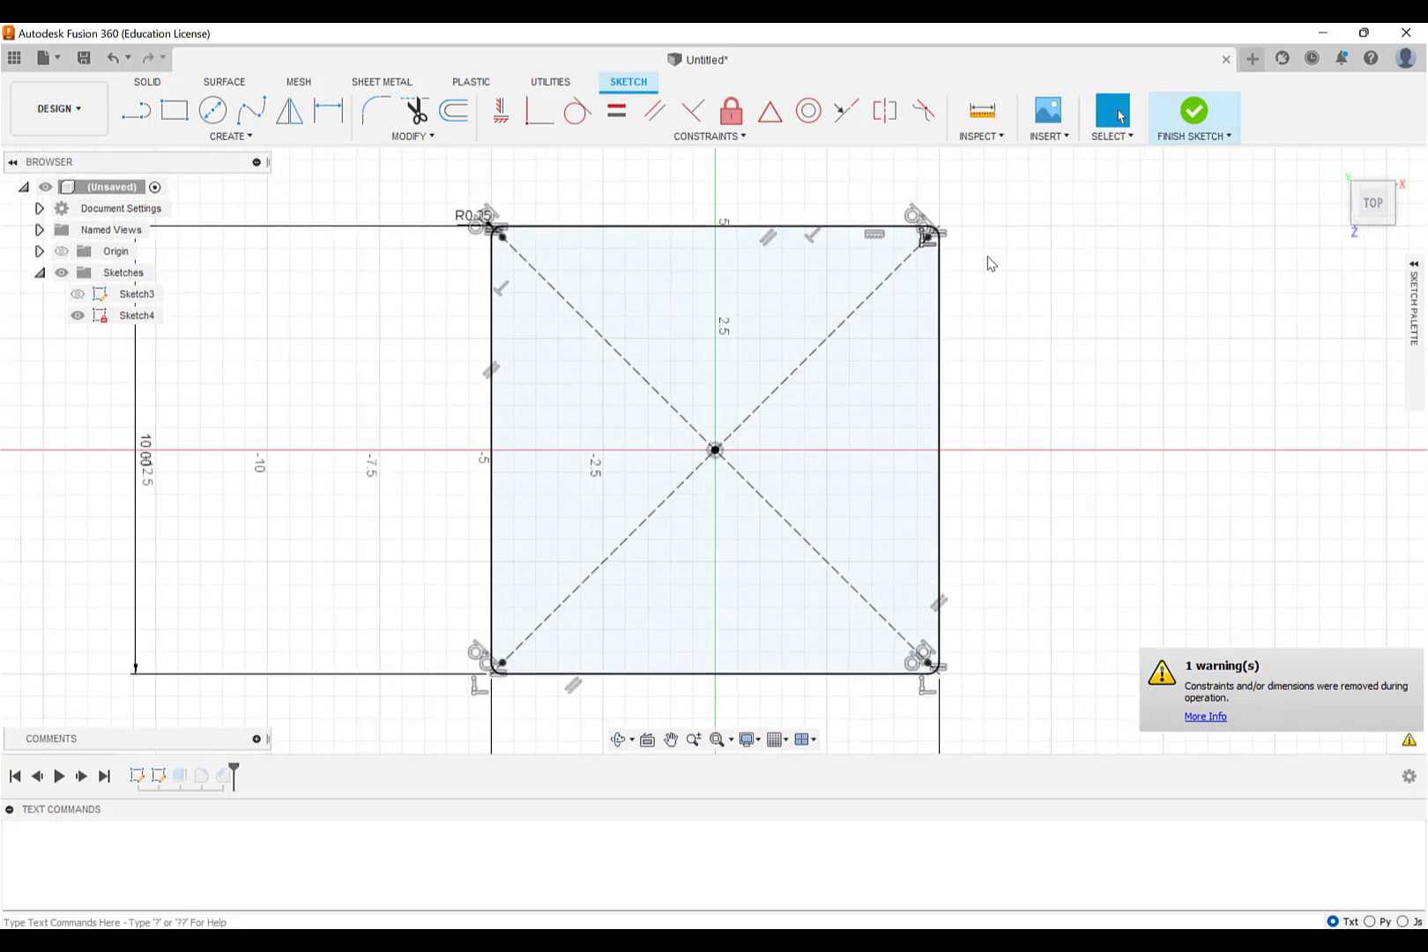
left_click(1194, 119)
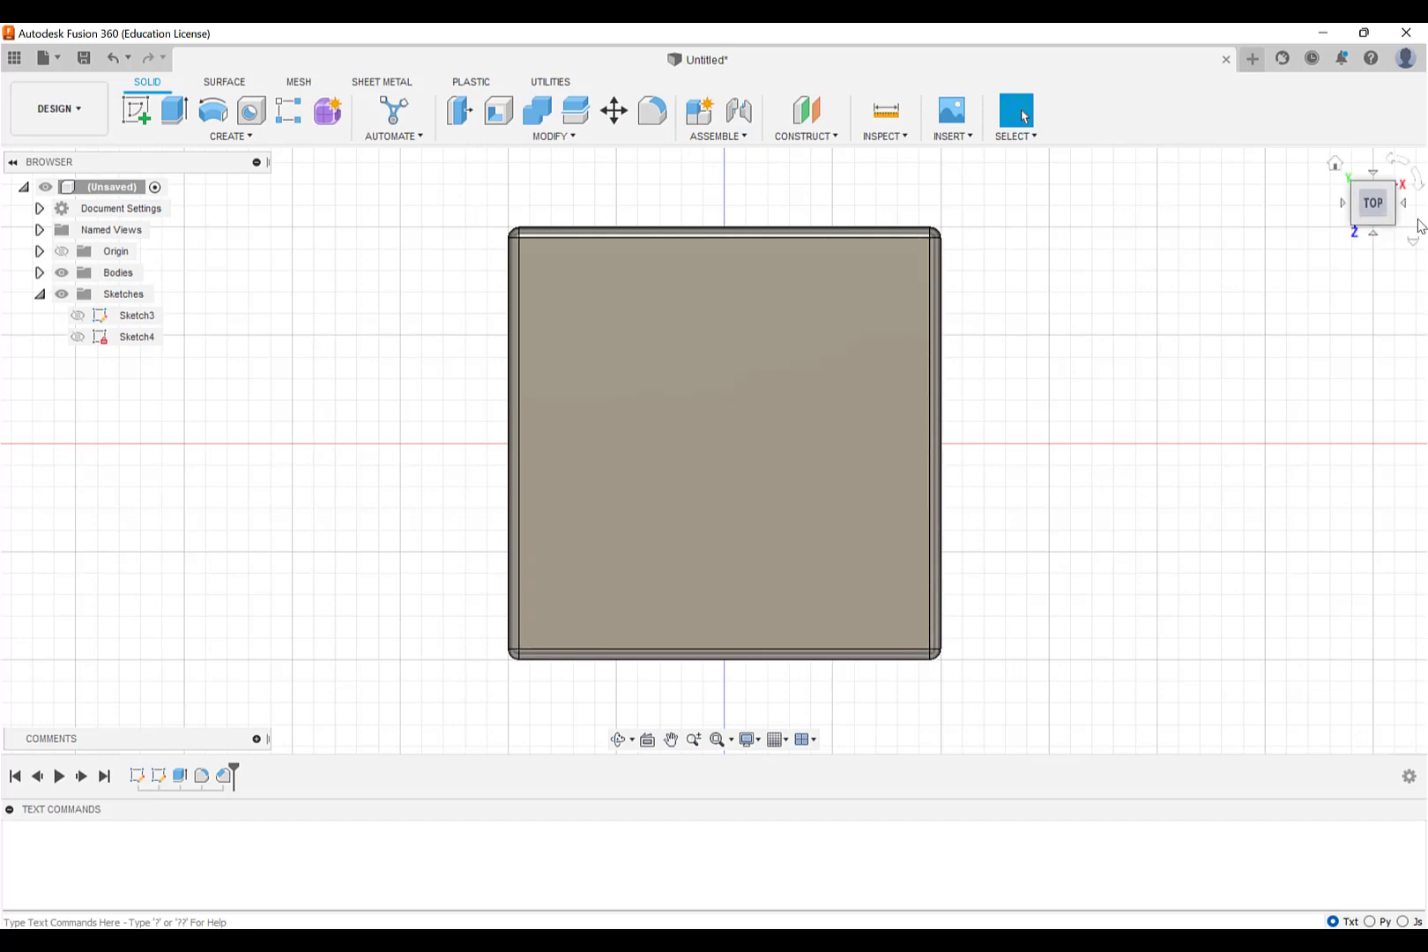
Step: Return to the isometric Home view of the filleted box
left_click(1335, 164)
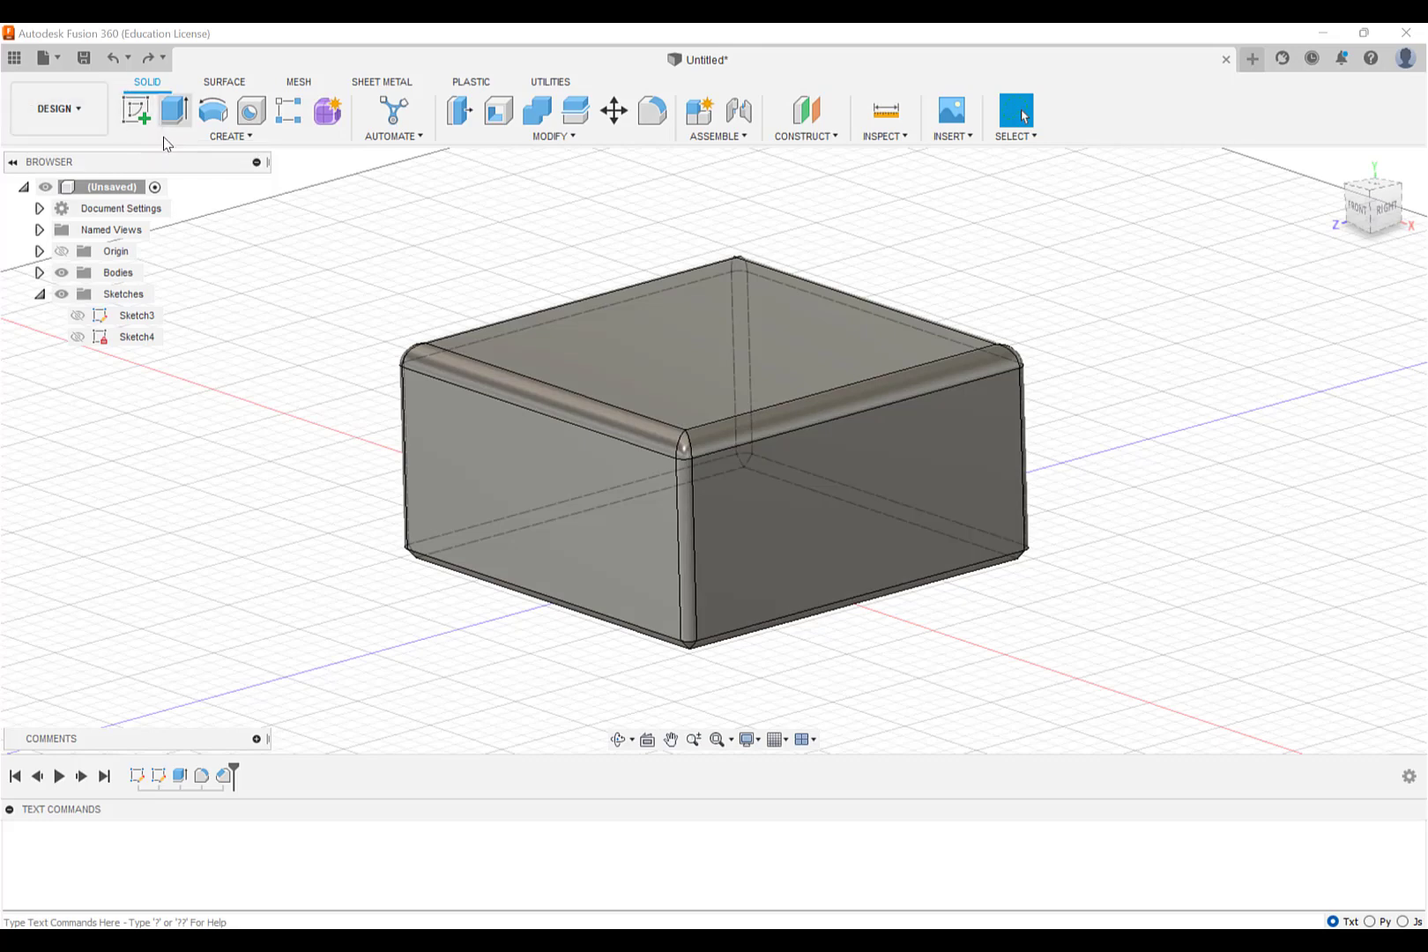
Step: Sketch a 2 cm diameter circle centred at the origin on the box's top face
left_click(138, 113)
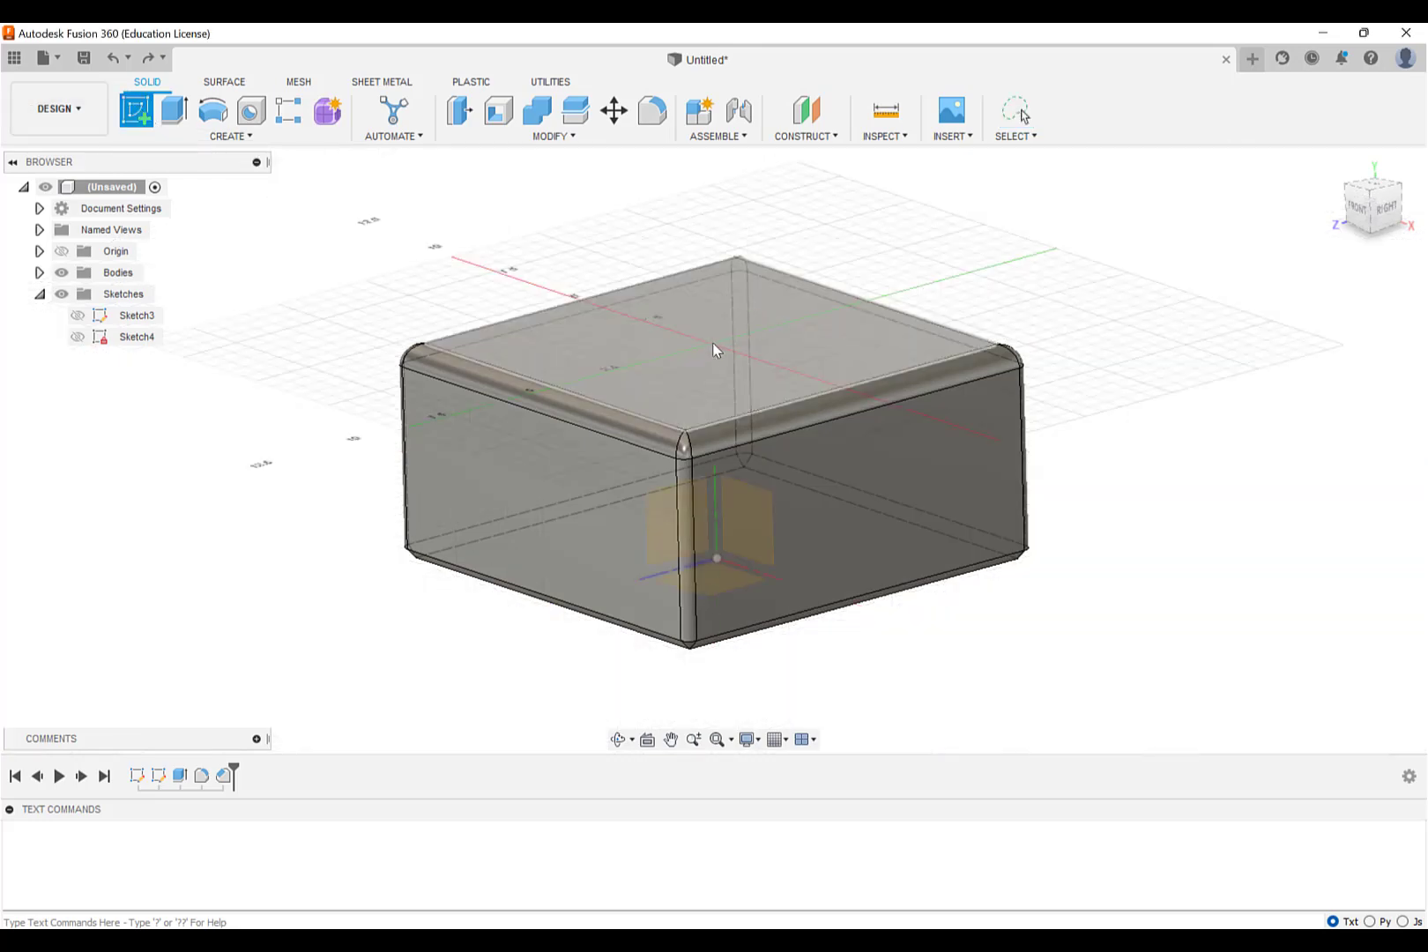
left_click(712, 350)
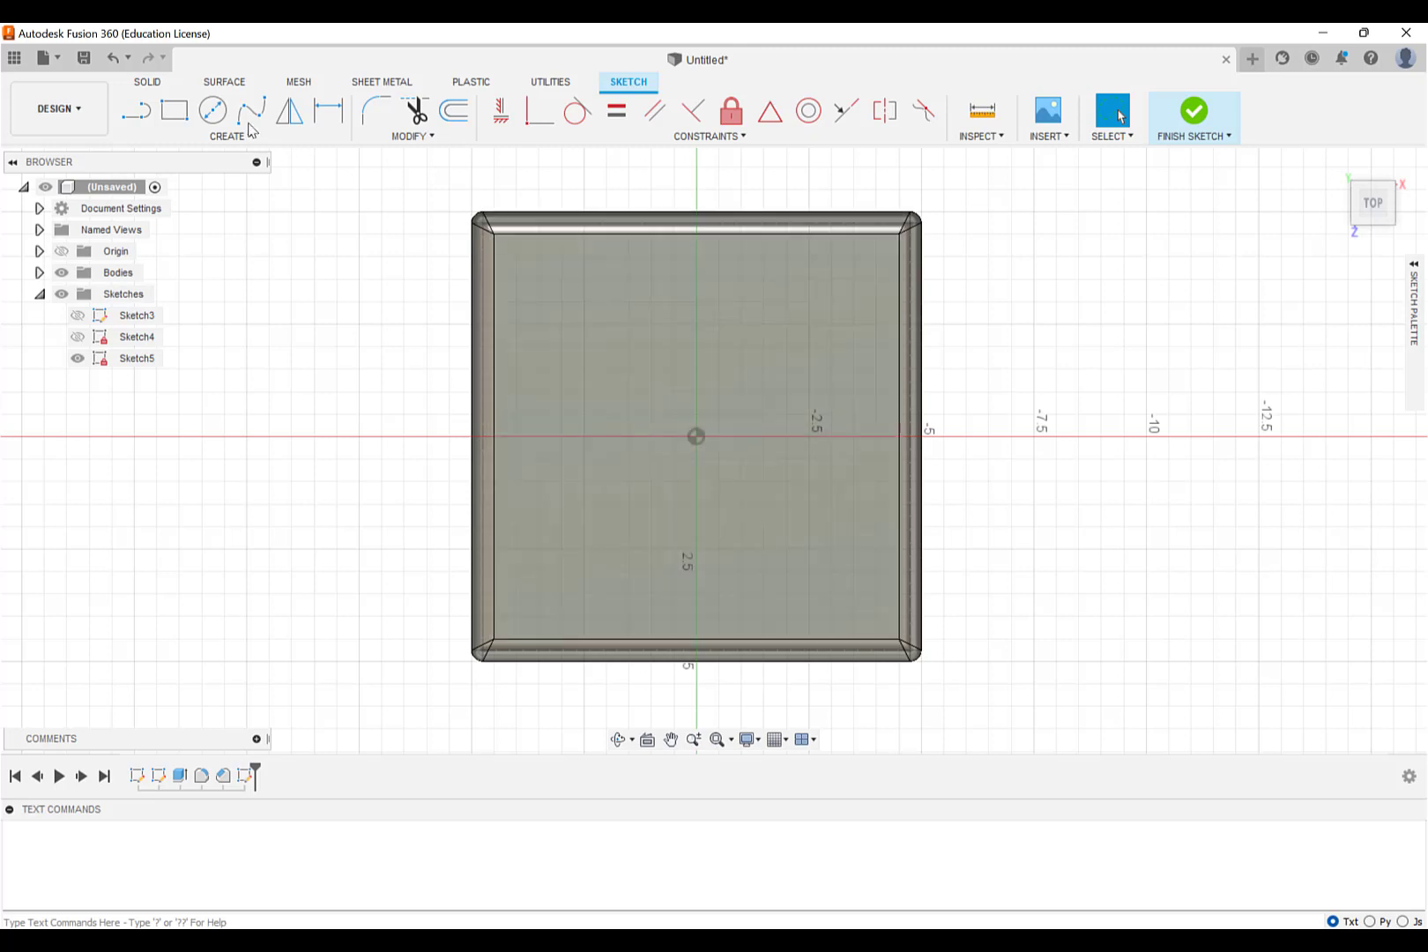
left_click(214, 113)
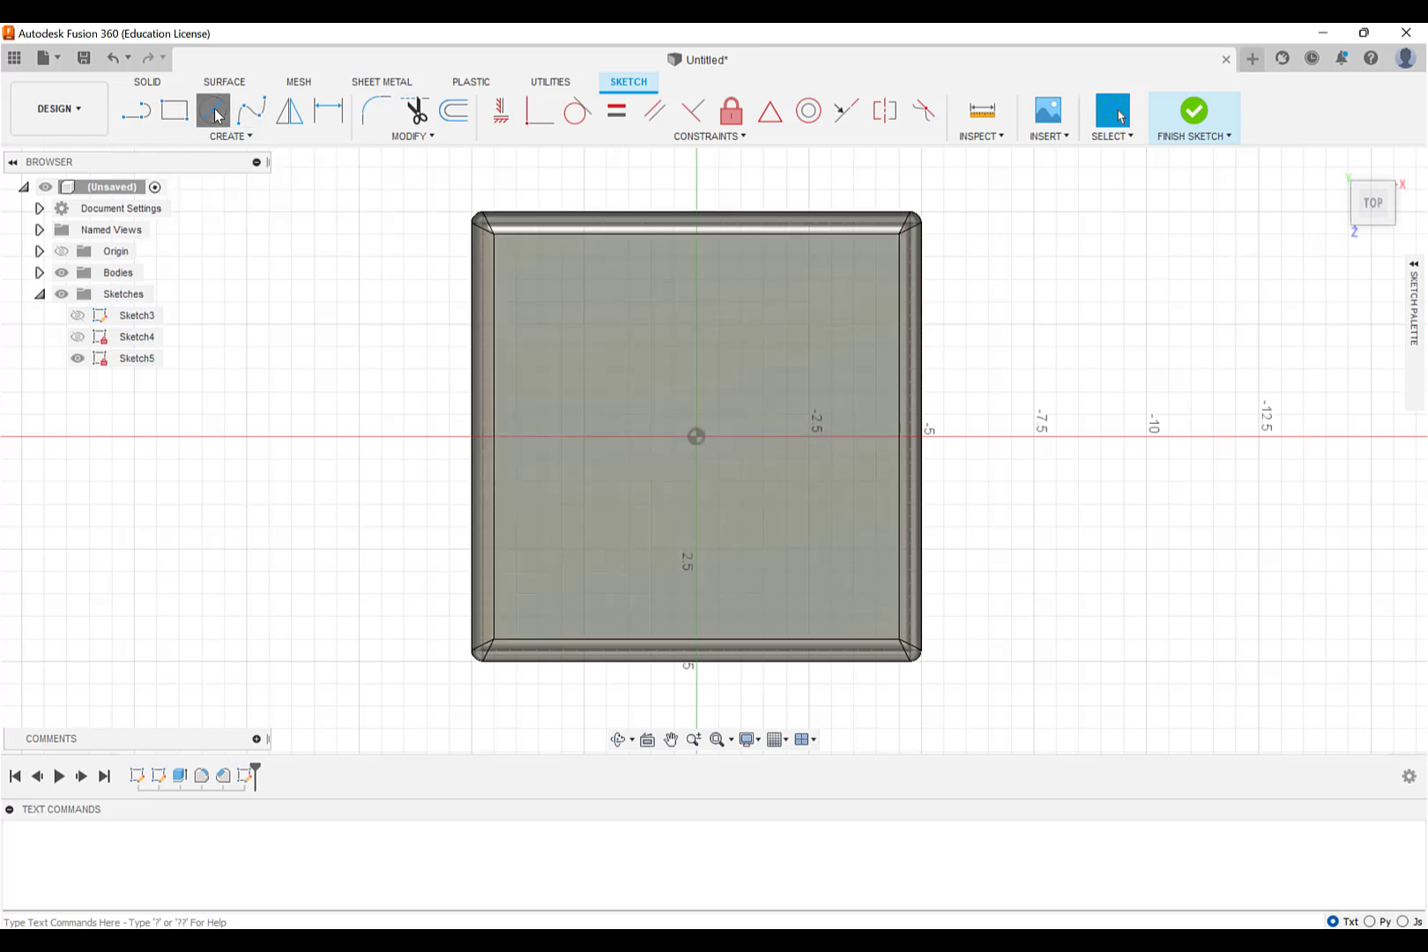
left_click(697, 437)
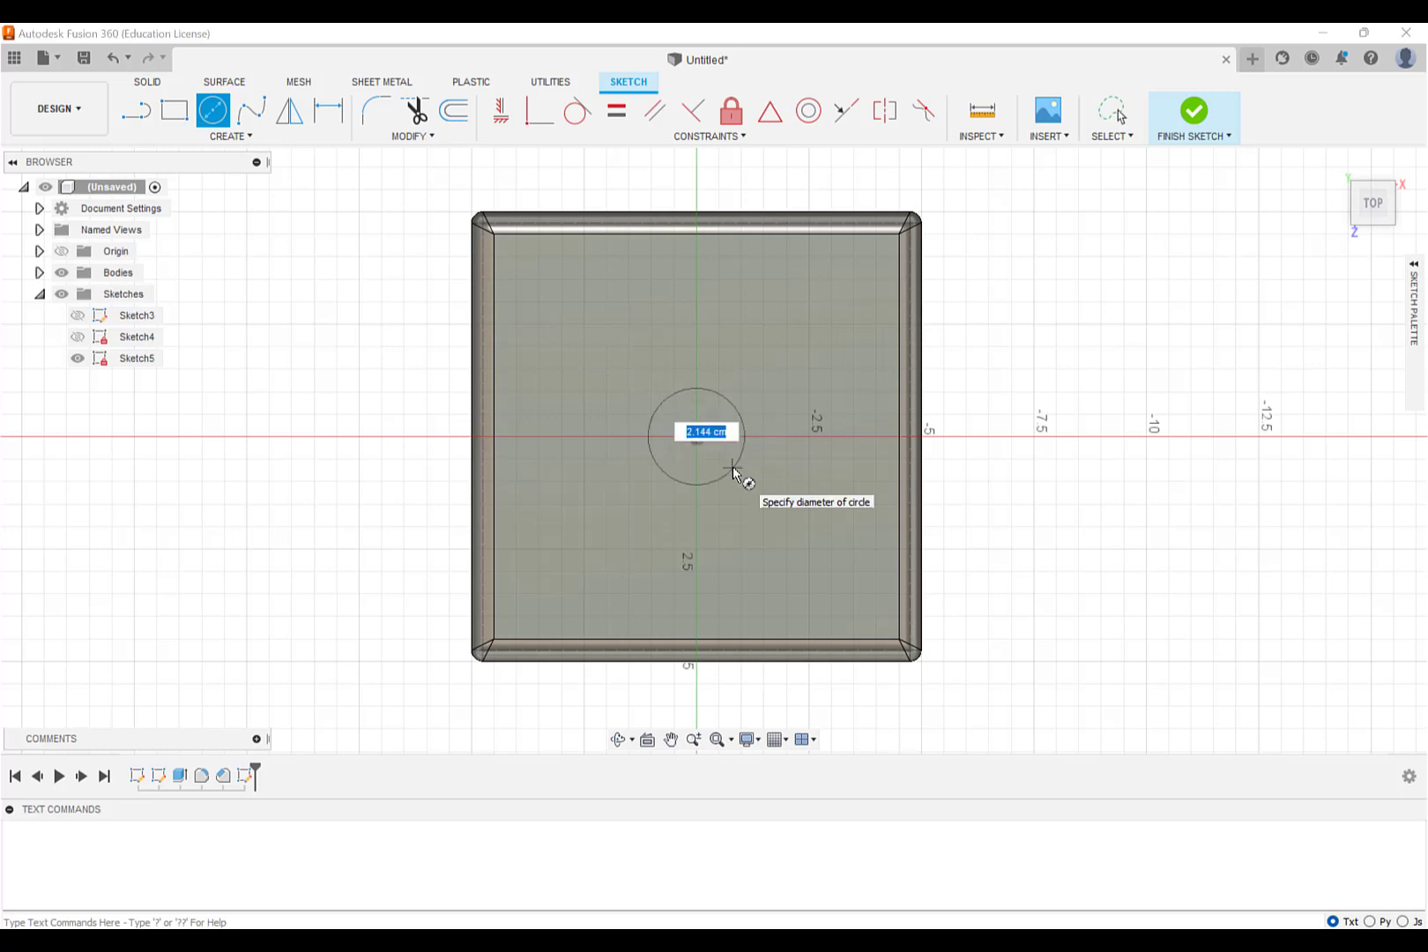
type("2")
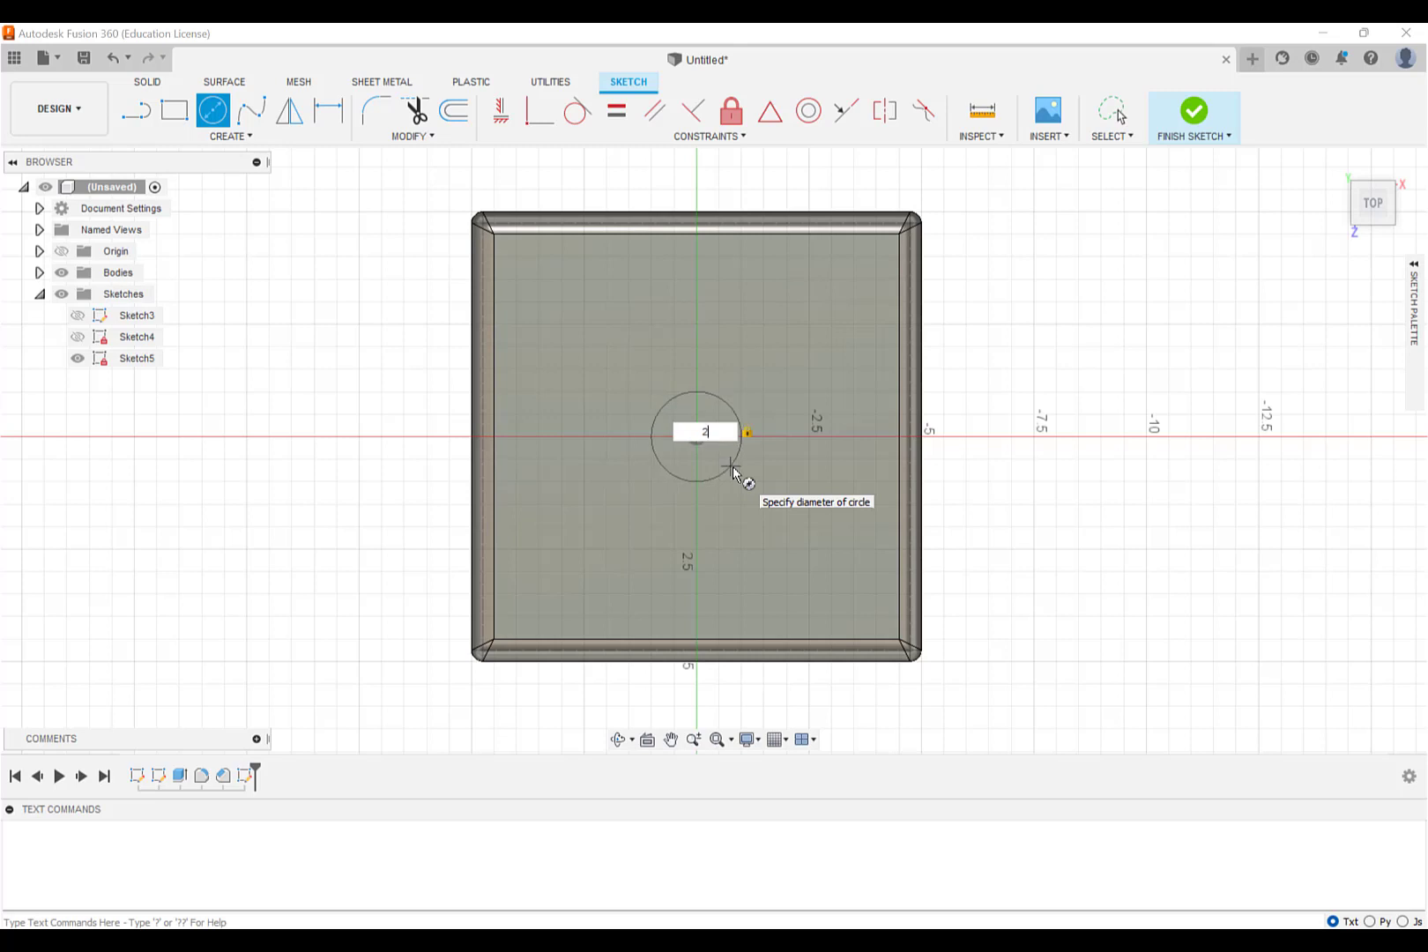
key("Return")
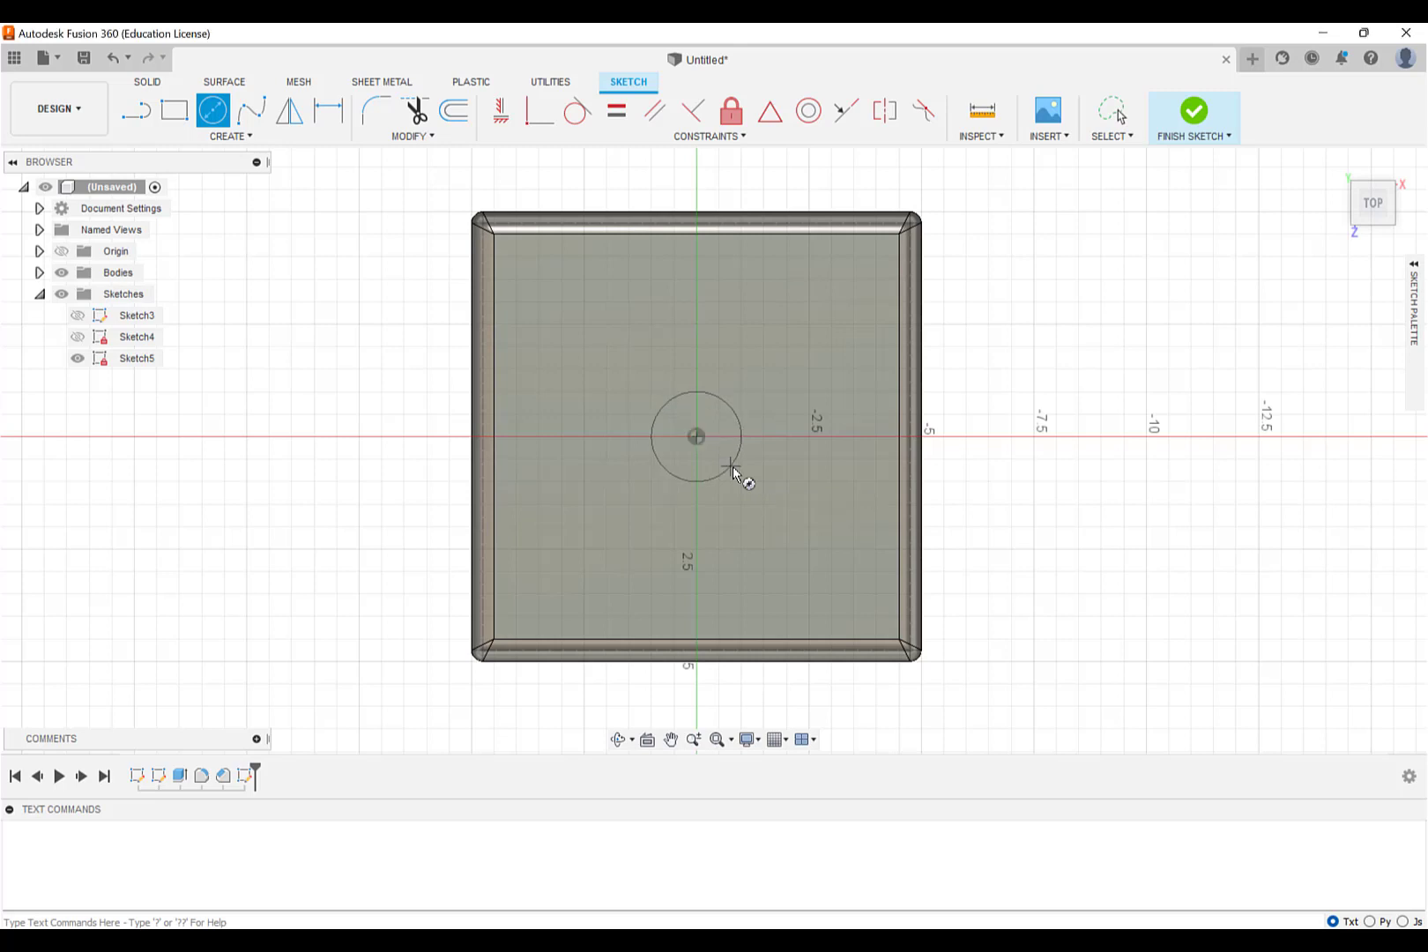
key("Escape")
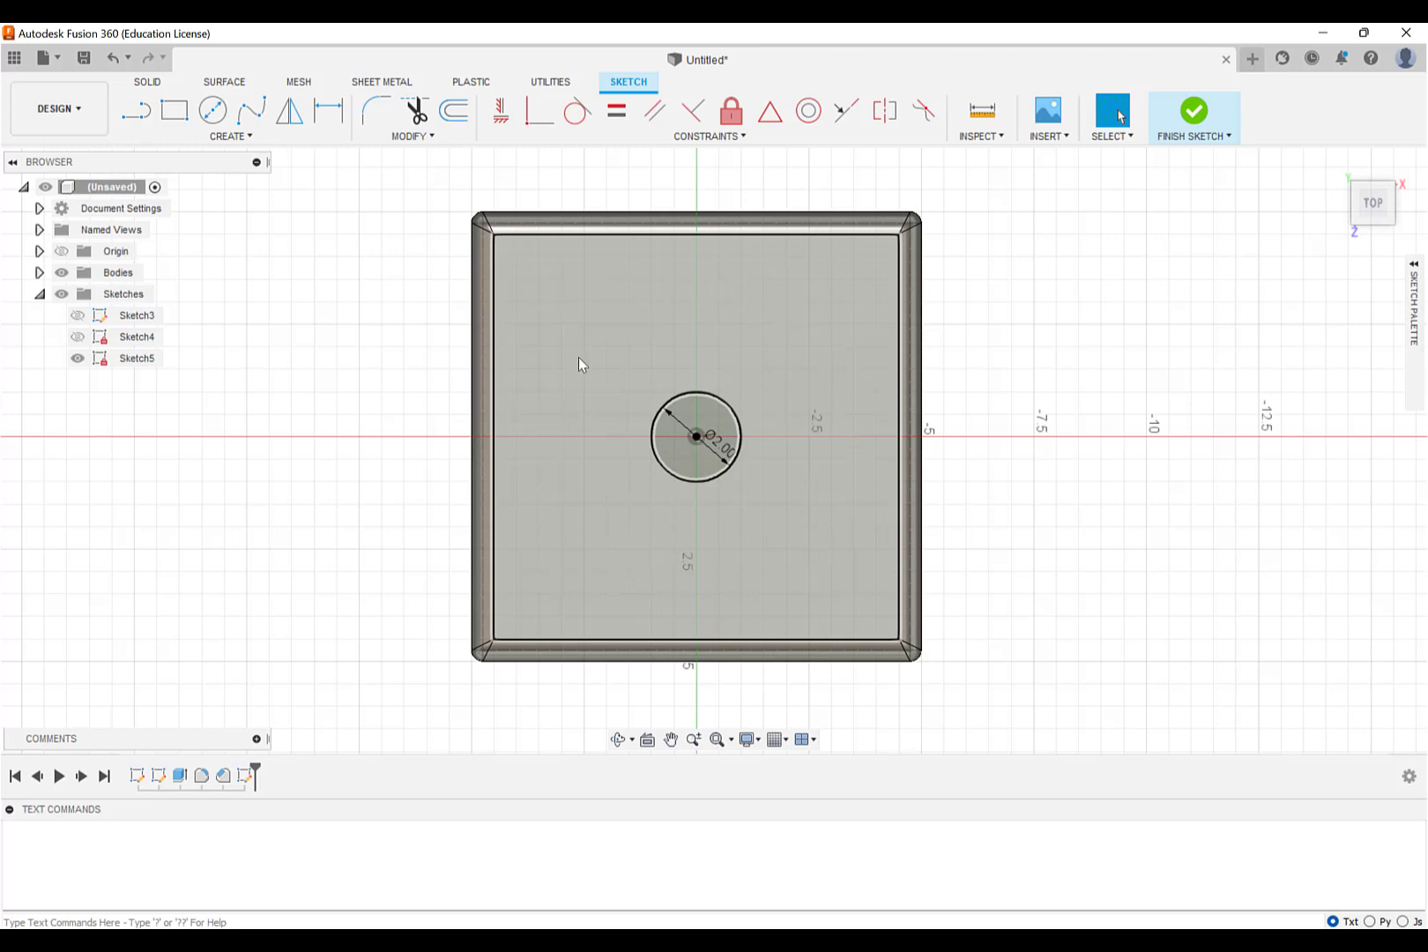
left_click(738, 435)
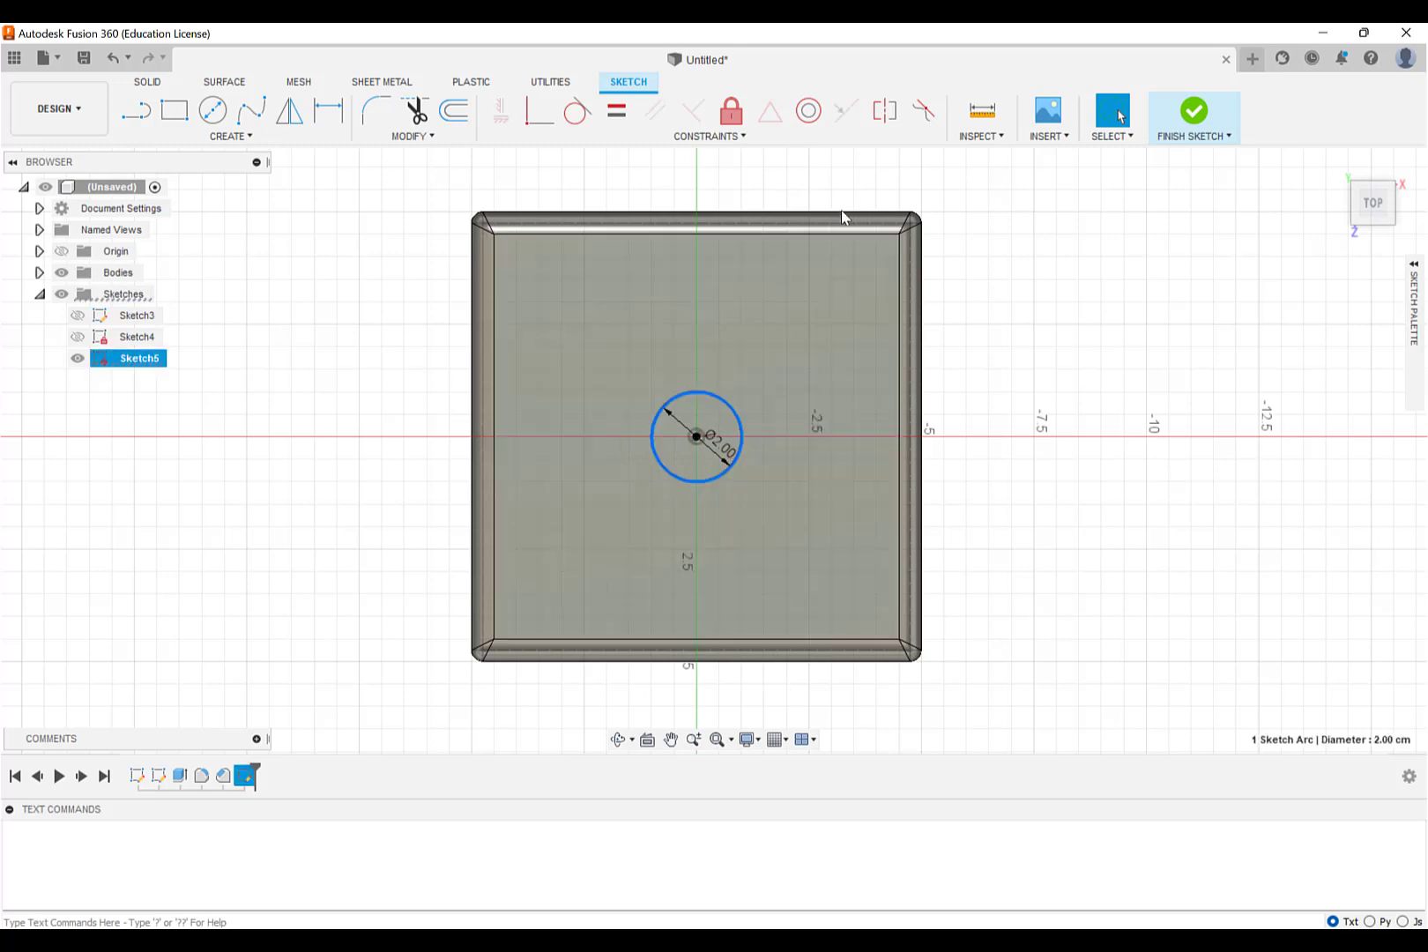
left_click(437, 135)
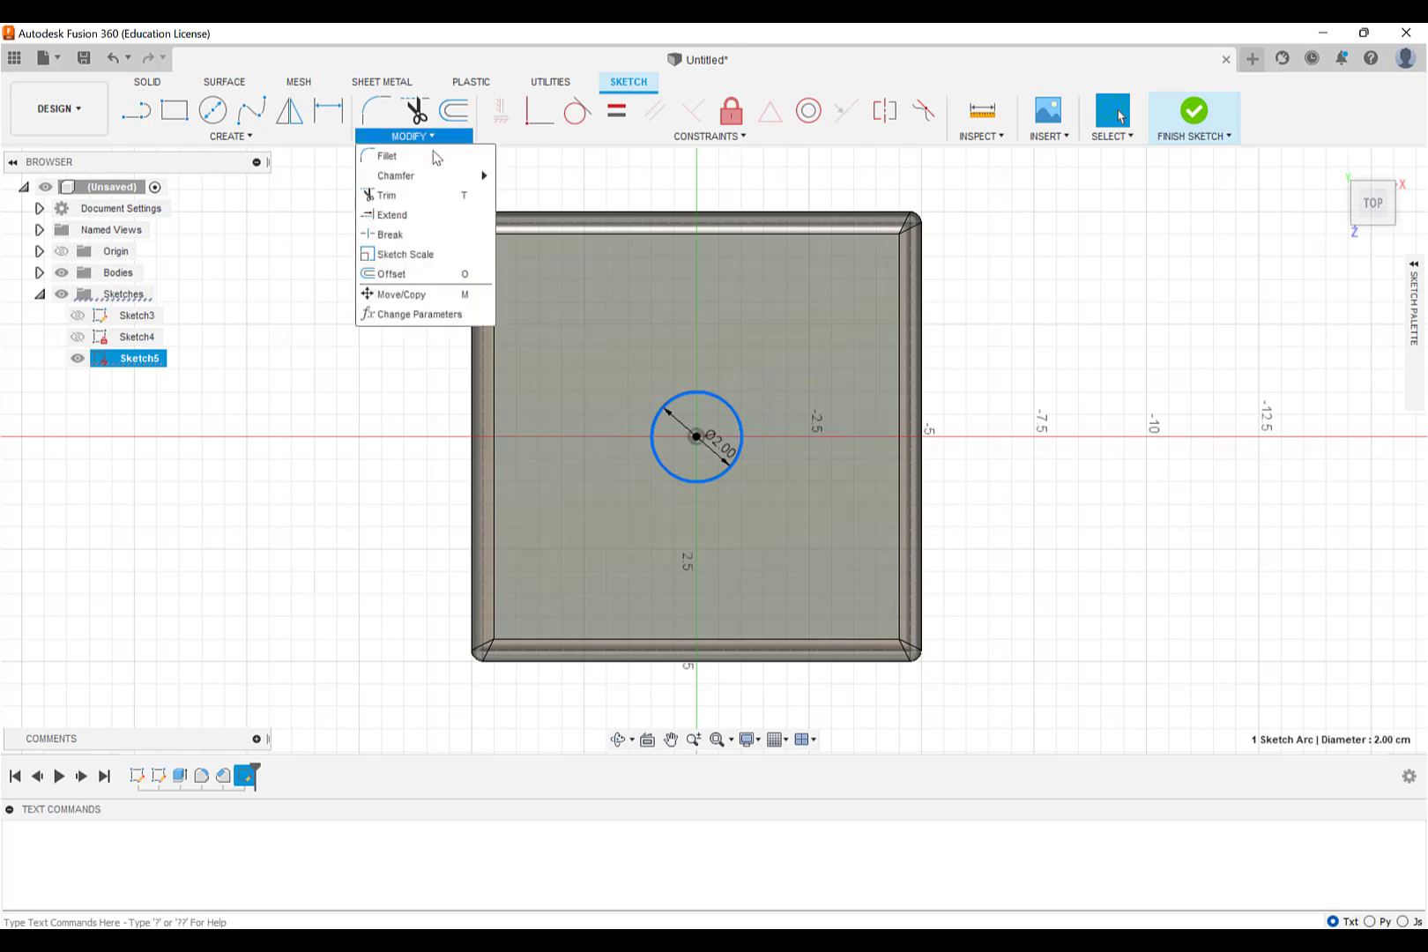
left_click(411, 296)
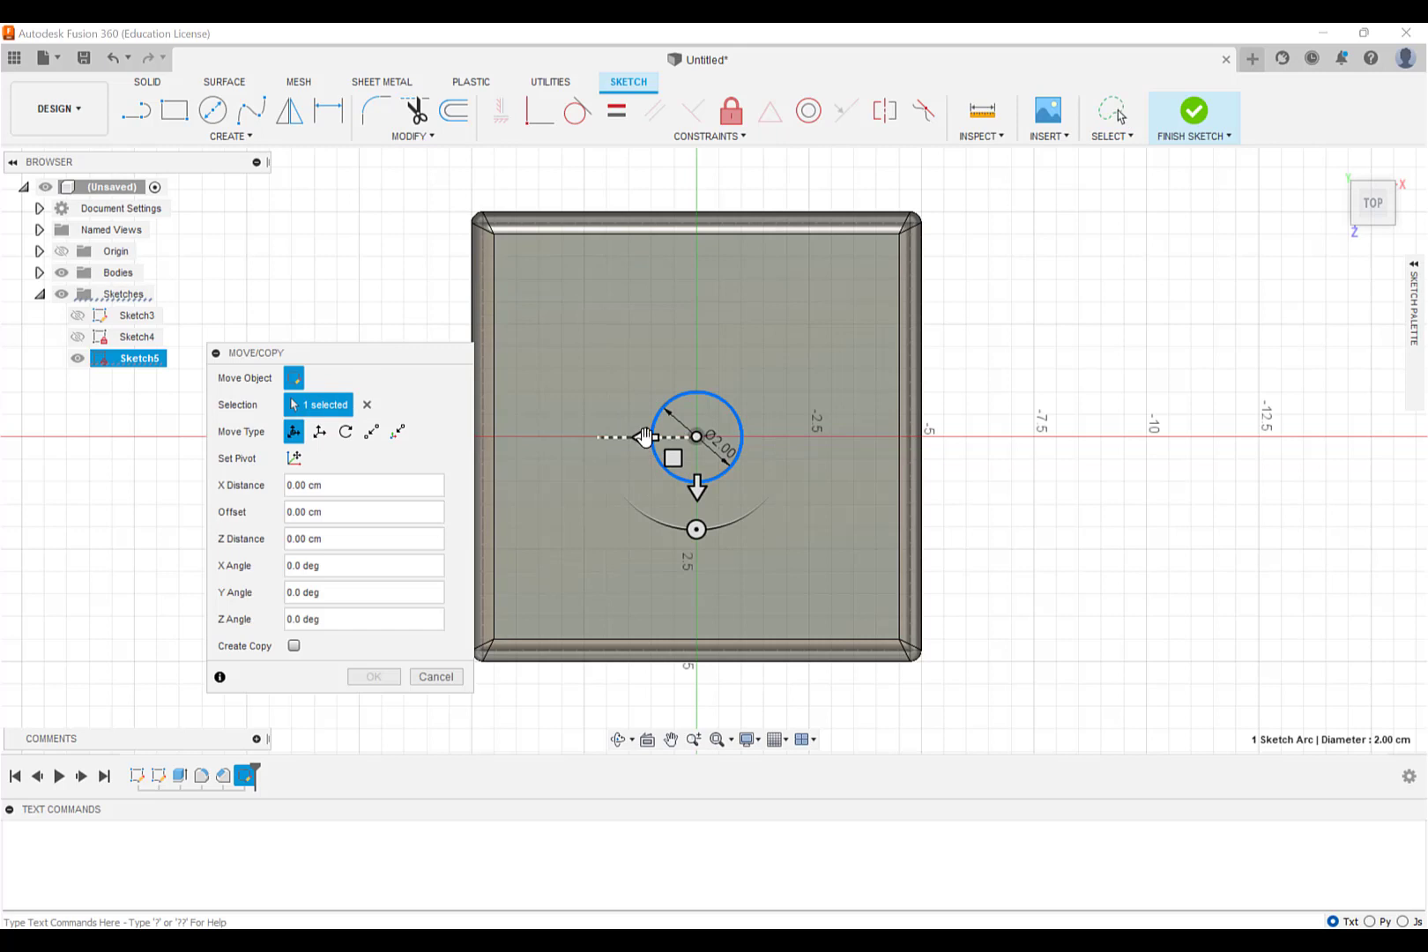
left_click_drag(644, 436, 564, 434)
key("Escape")
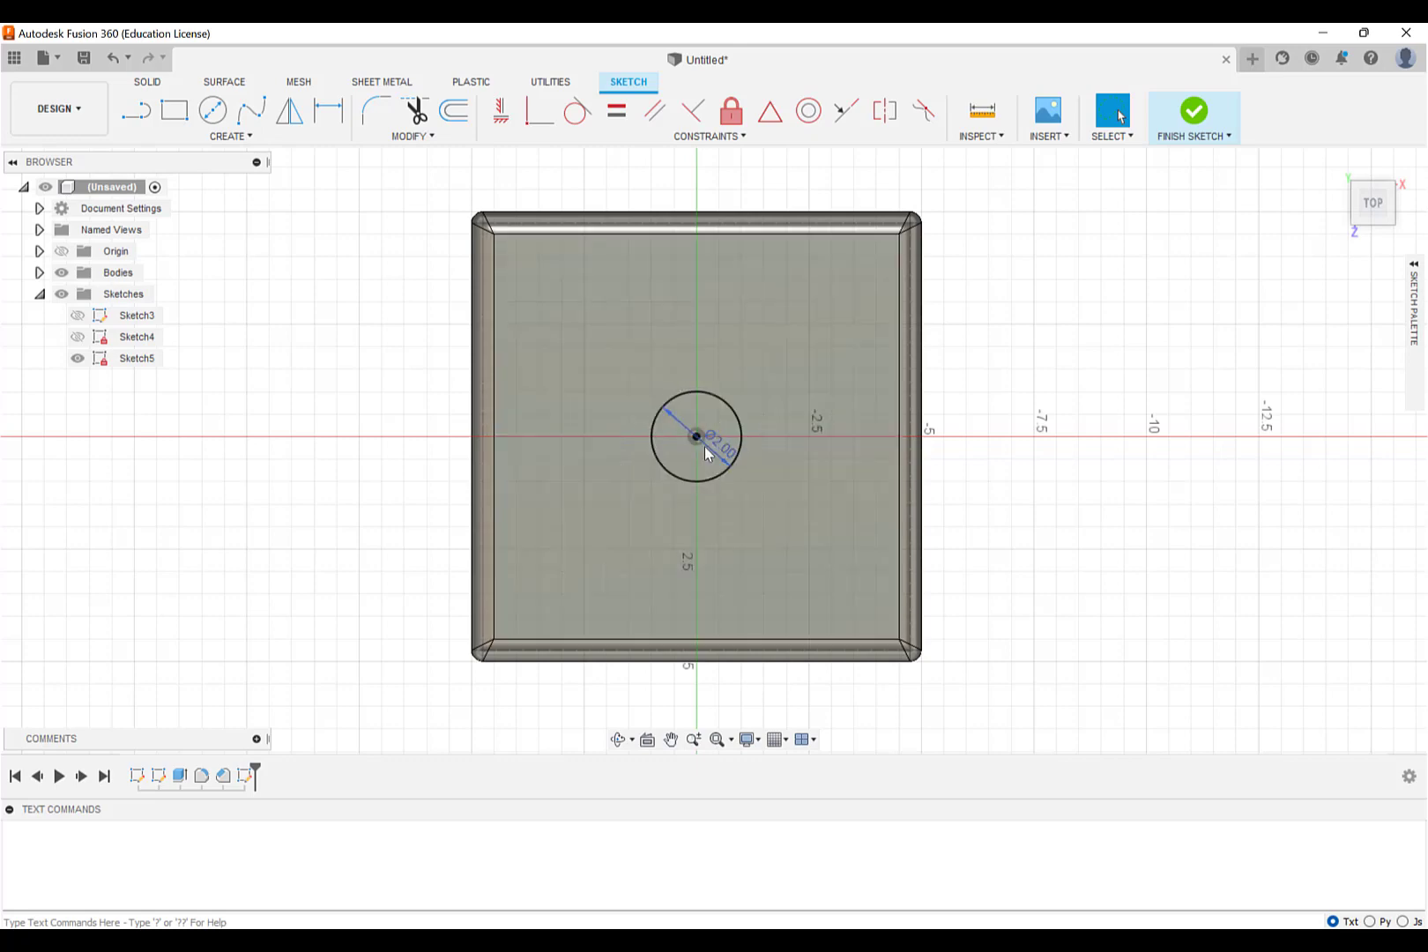
Step: Remove the coincident constraint tying the 2 cm circle's centre to the origin, then reselect the circle
left_click(701, 436)
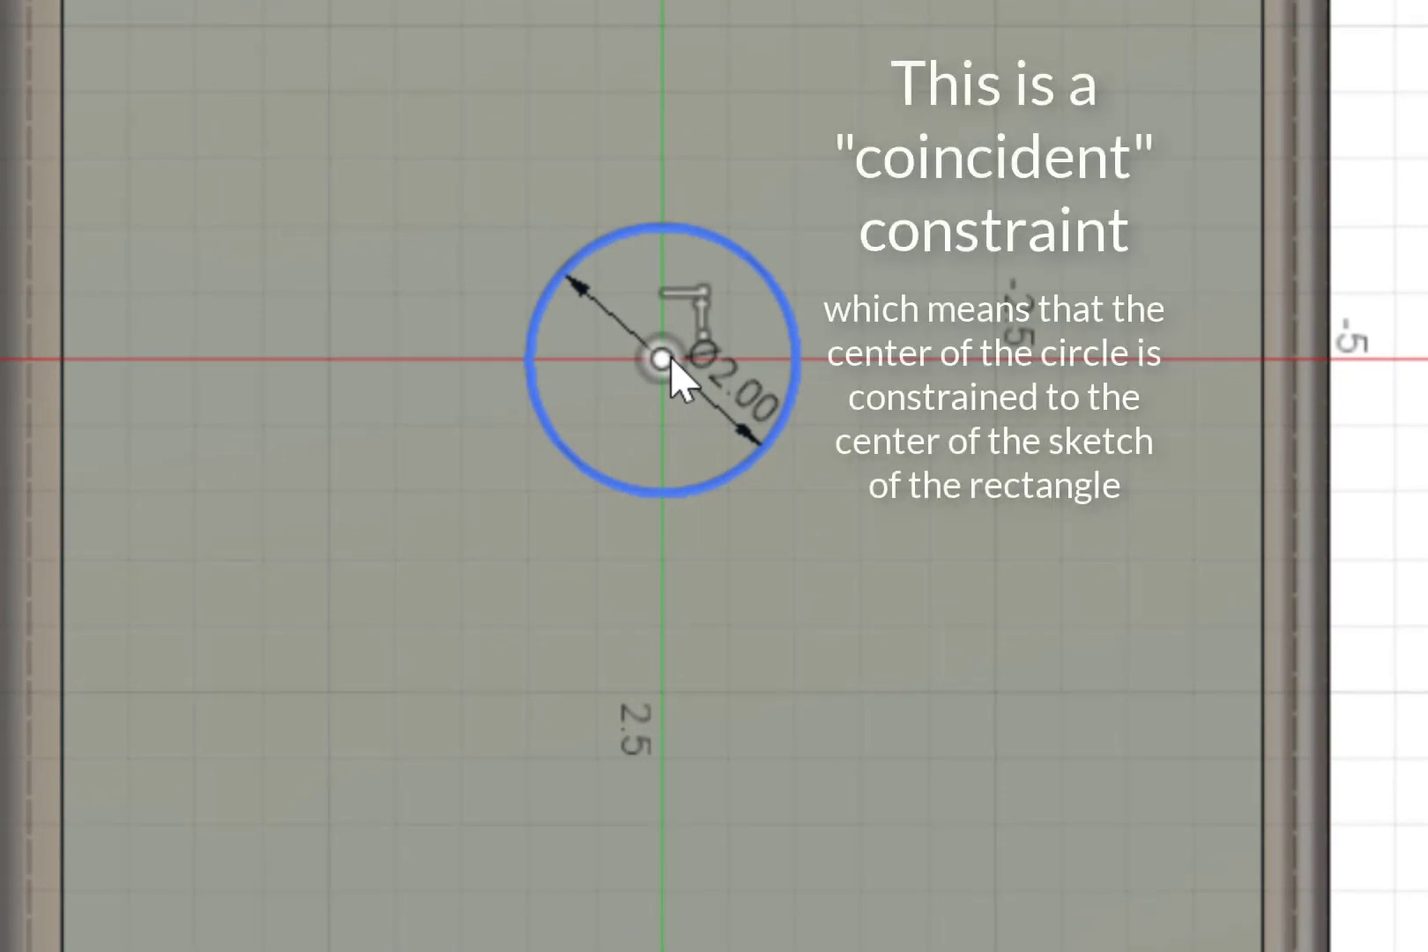
key("Escape")
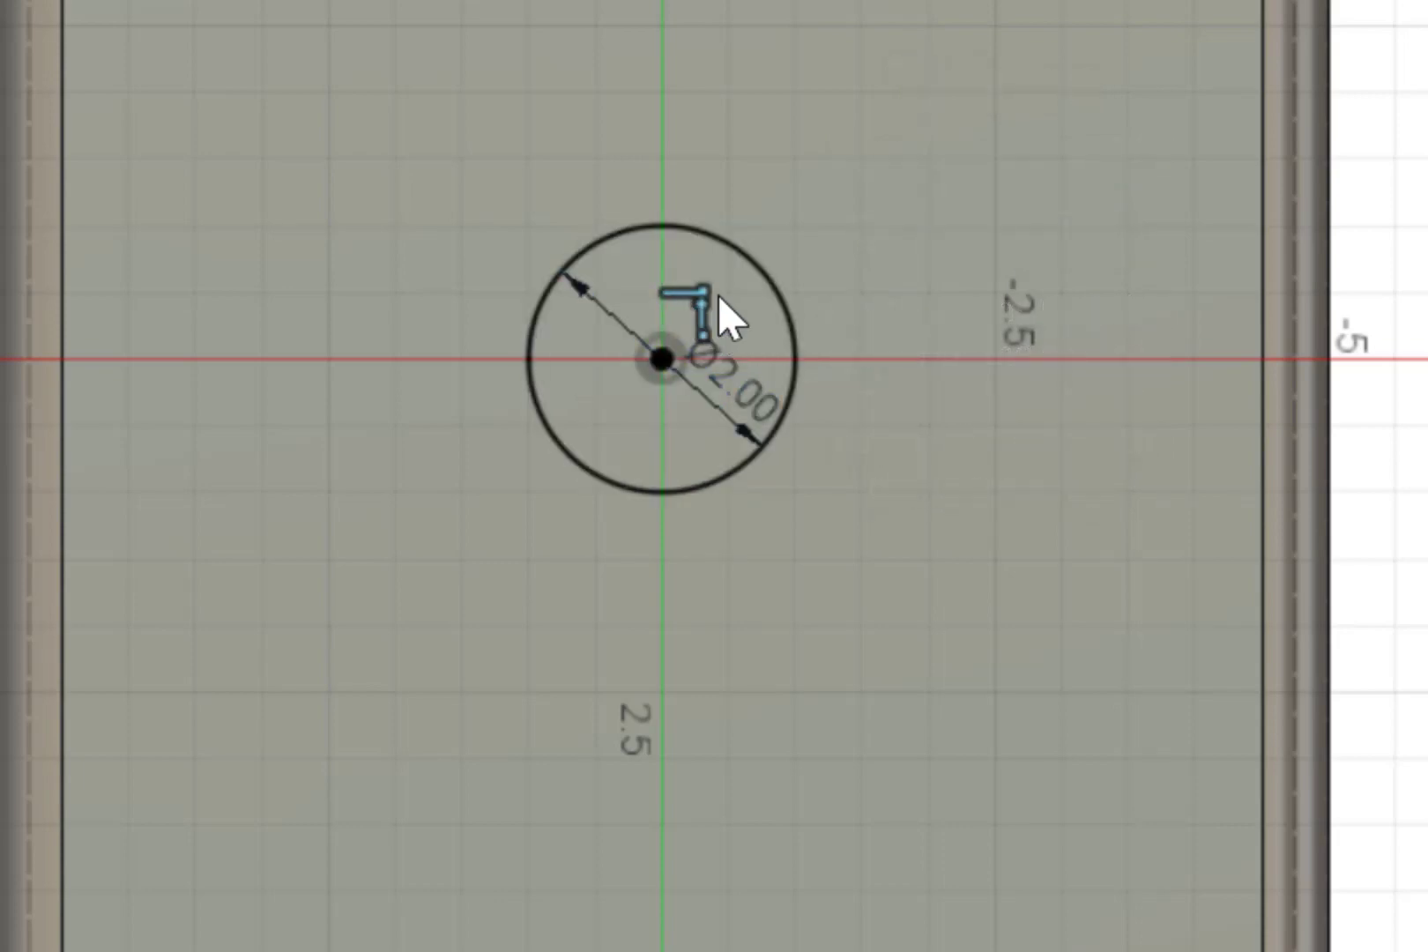
key("Escape")
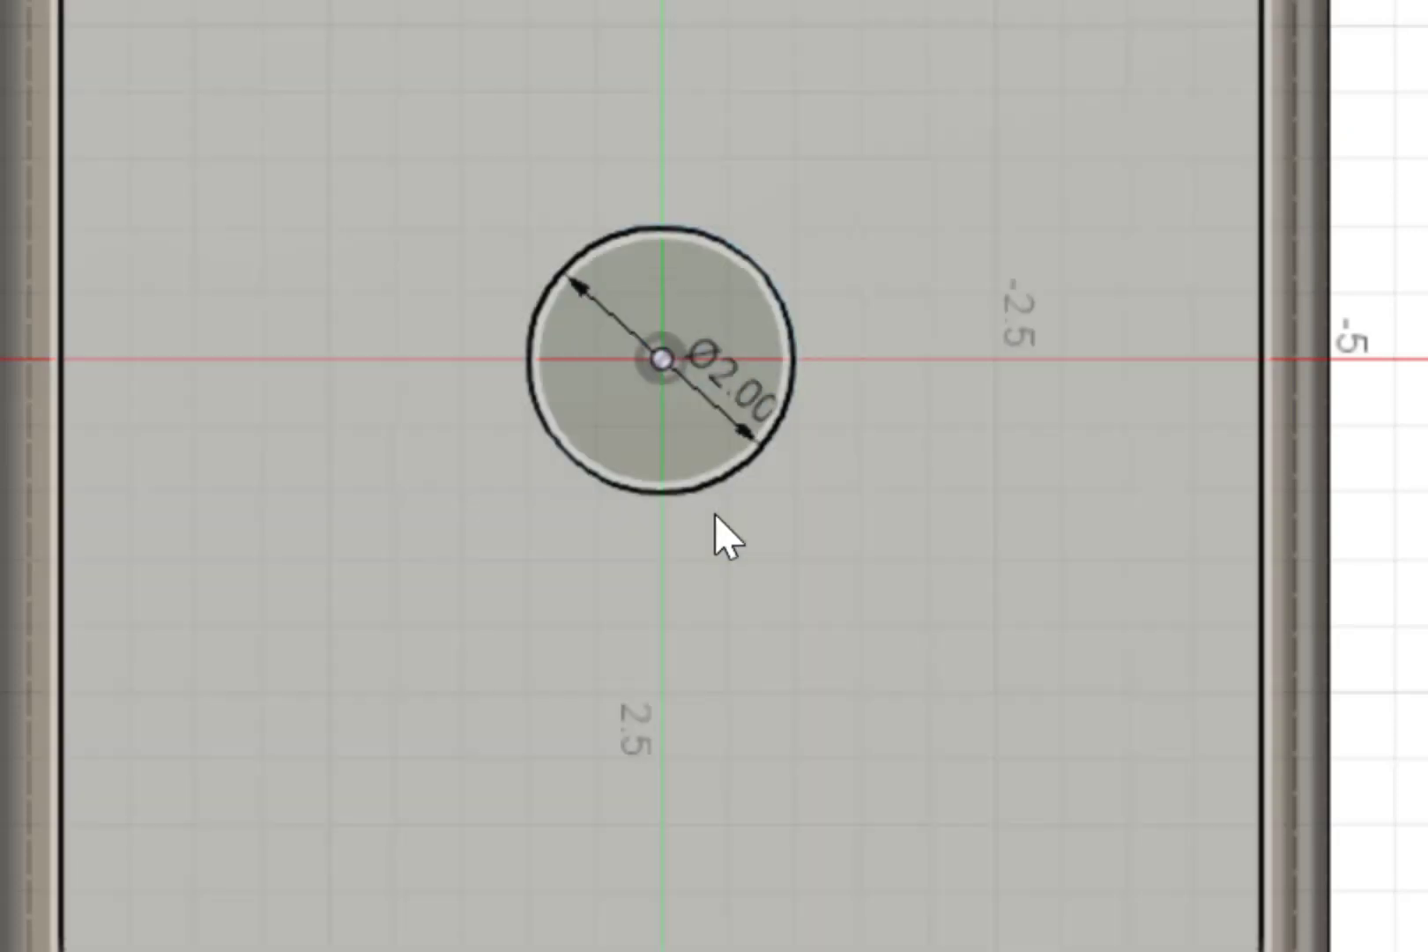
left_click(772, 401)
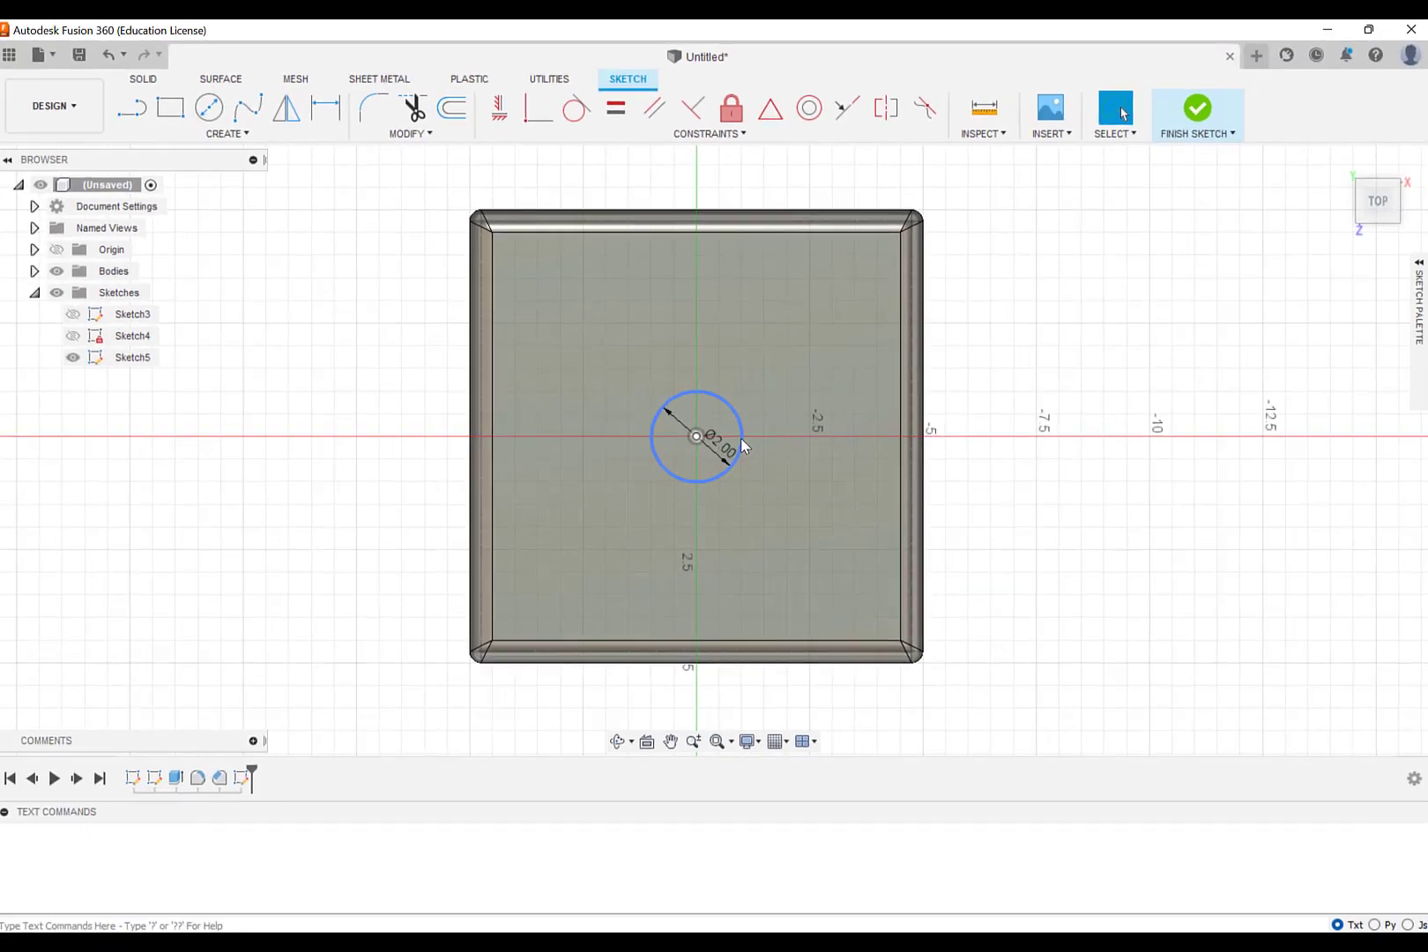
Step: Use Move/Copy to shift the 2 cm circle 3 cm along the x-axis
left_click(445, 135)
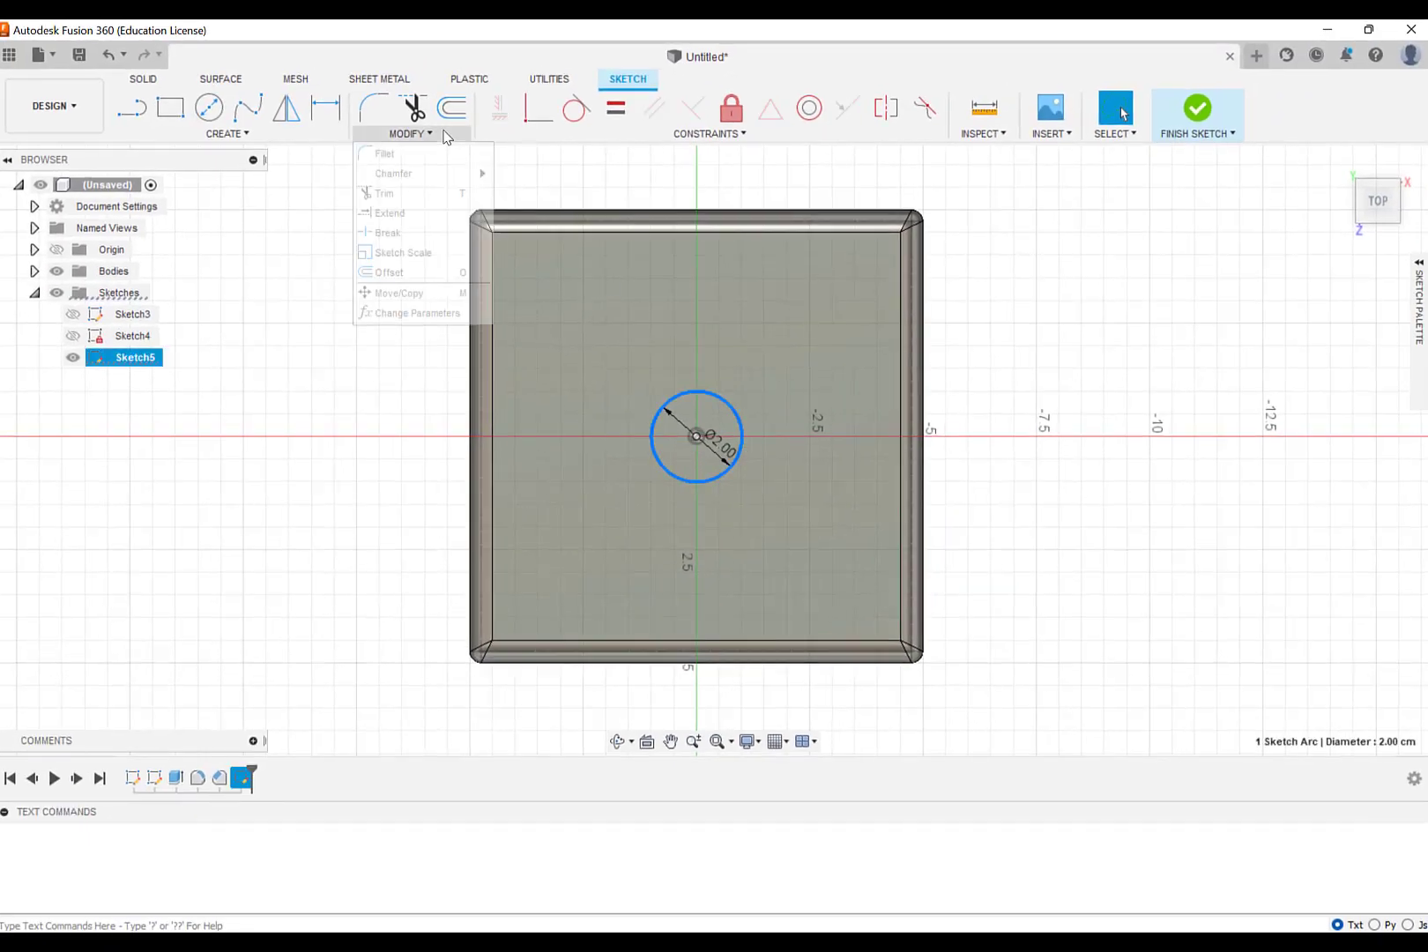
left_click(436, 287)
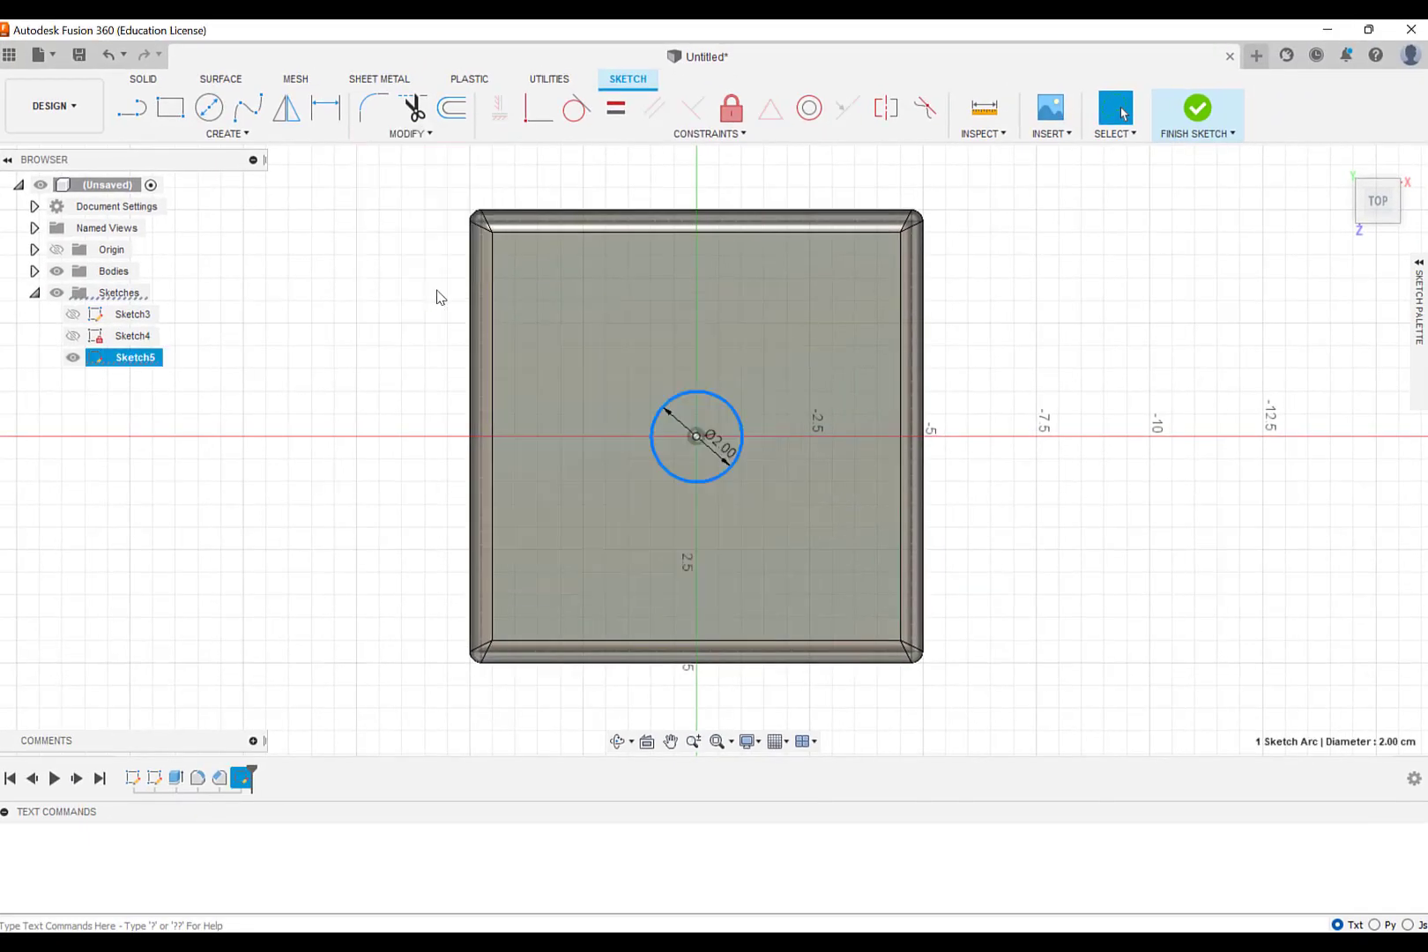
left_click(642, 433)
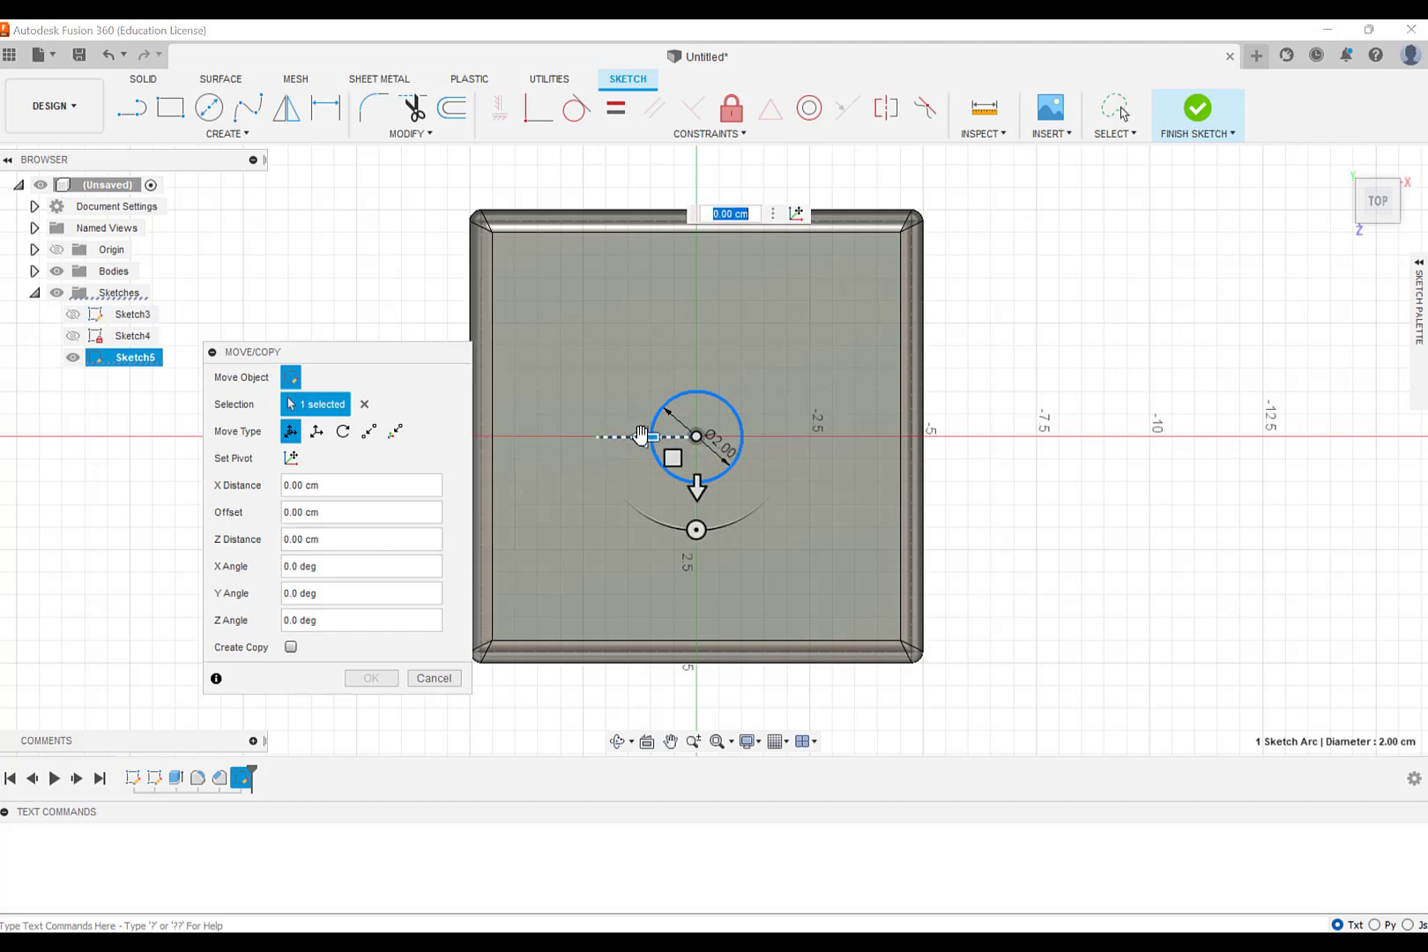
type("3")
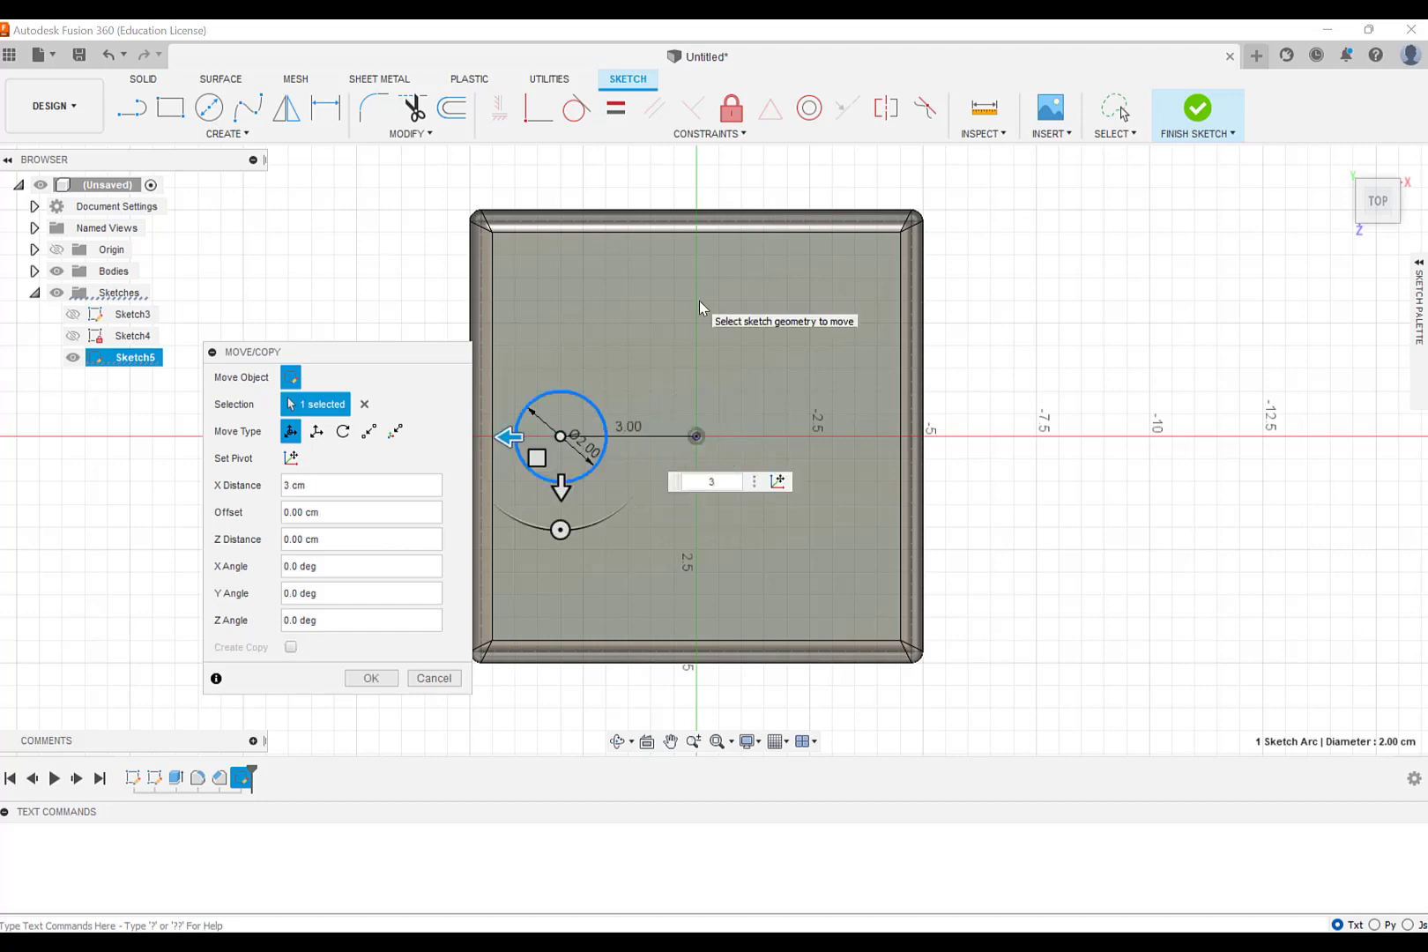
key("Return")
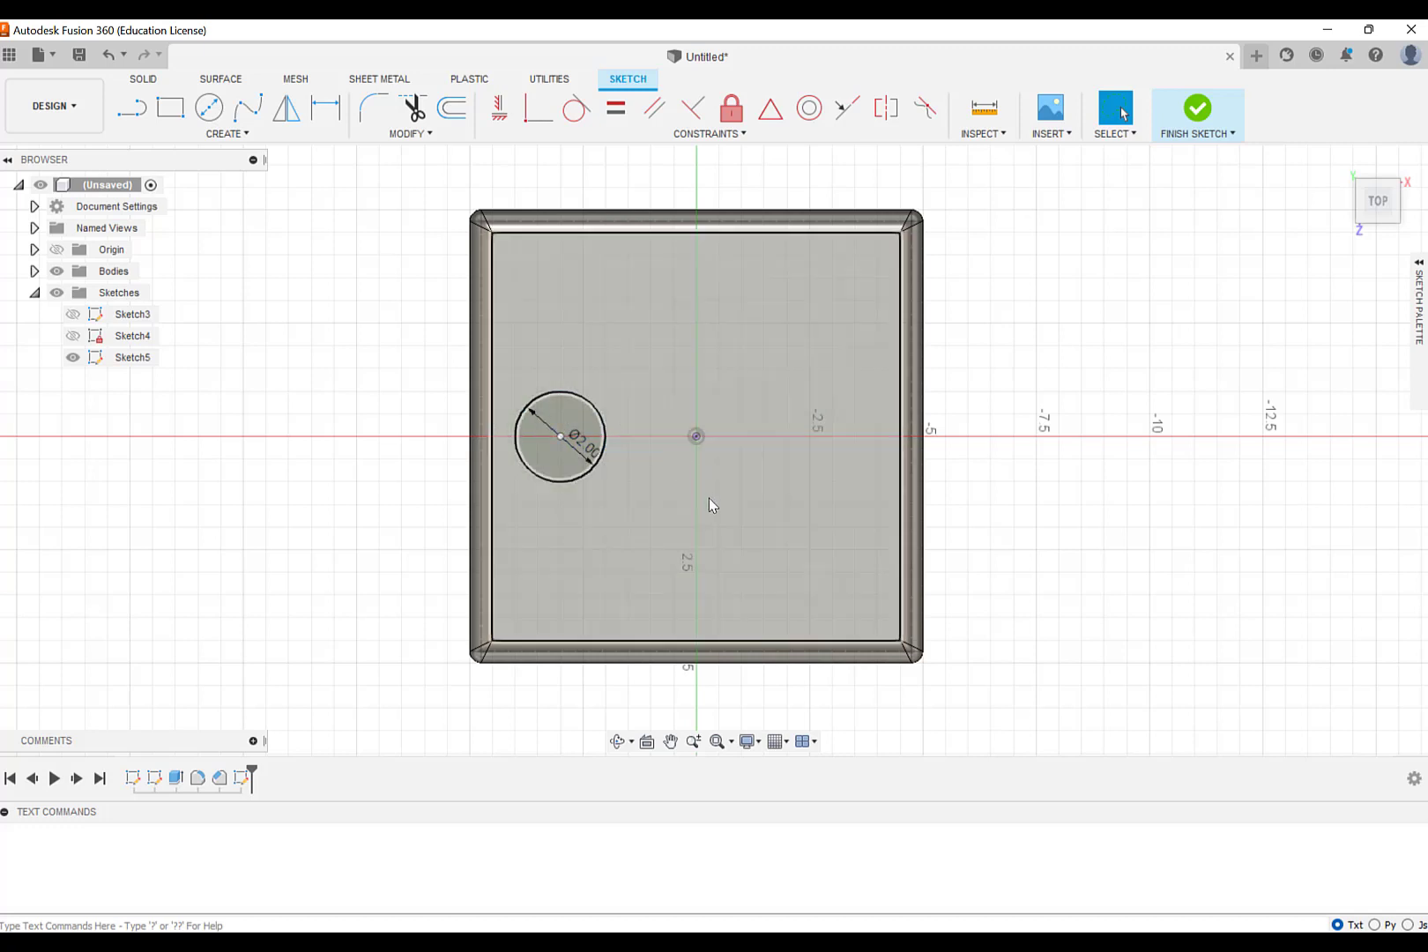
Step: Start a sketch circular pattern of the moved circle centred on the sketch origin
left_click(559, 404)
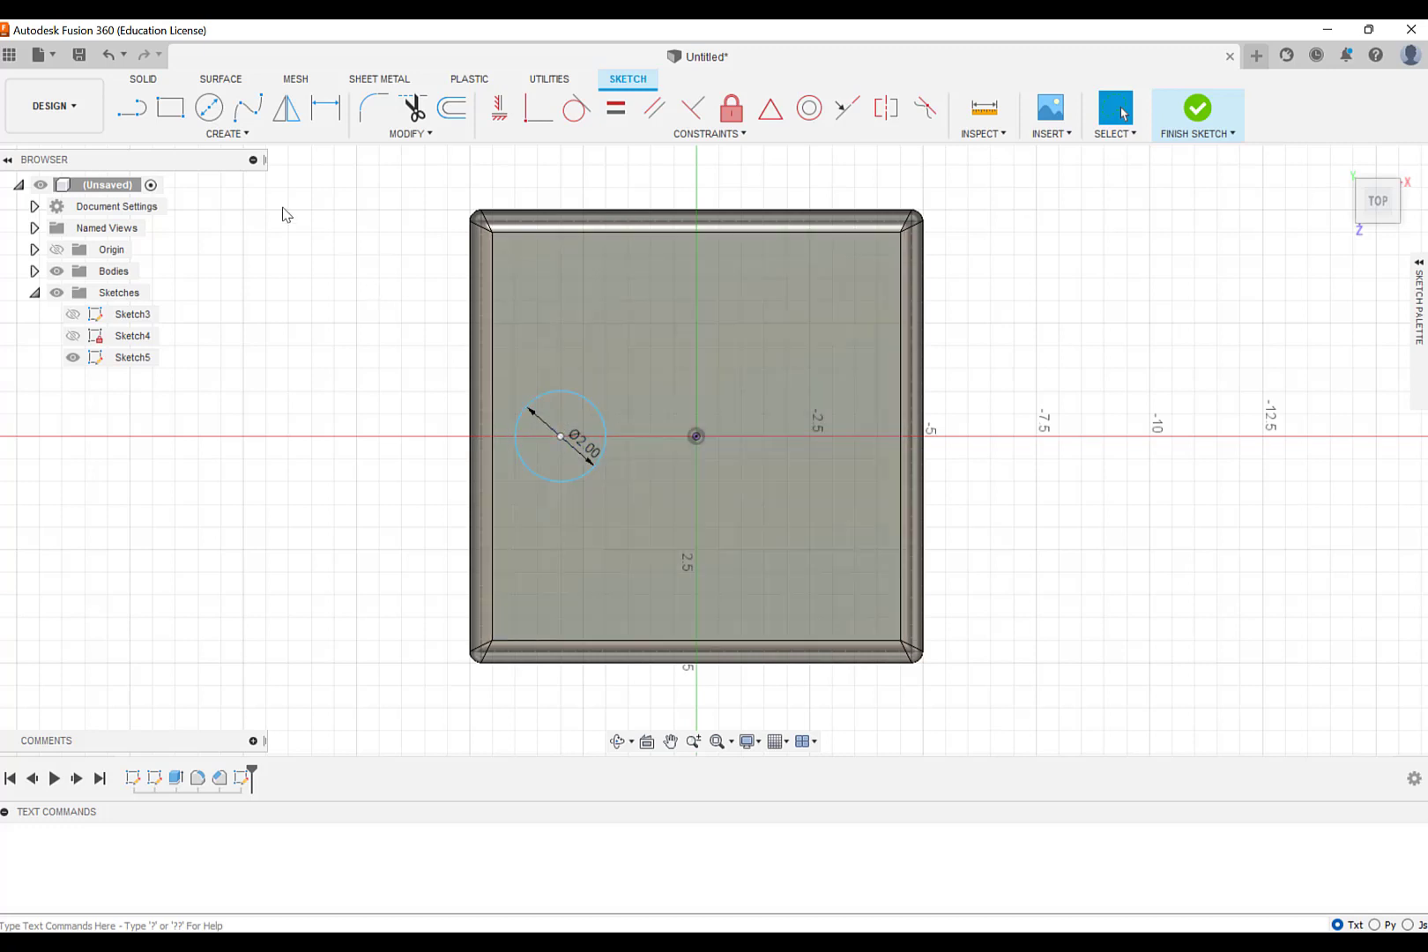
left_click(245, 134)
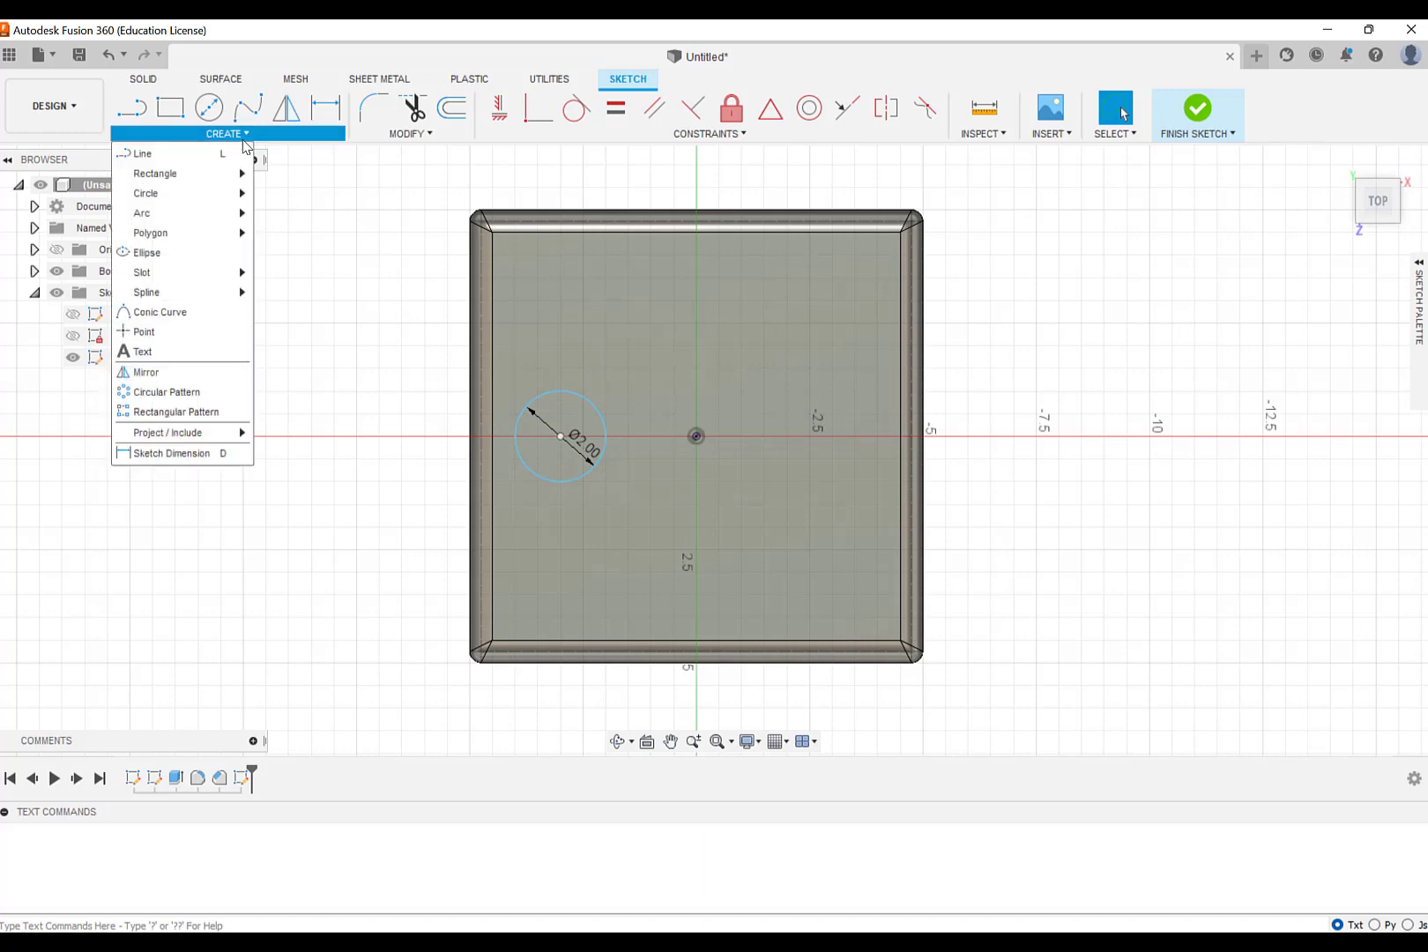
left_click(198, 394)
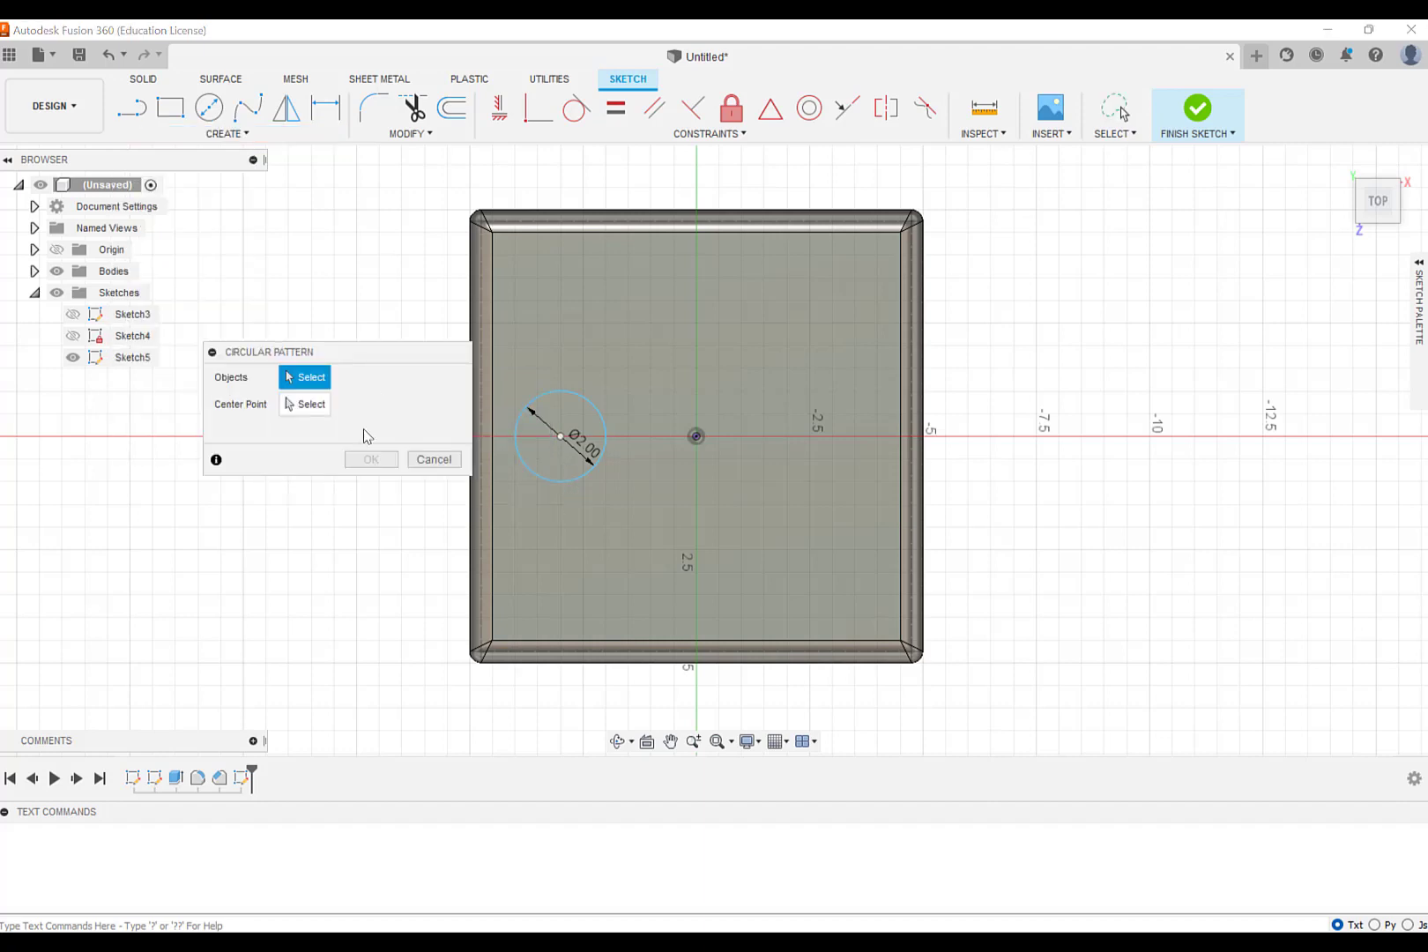
left_click(598, 419)
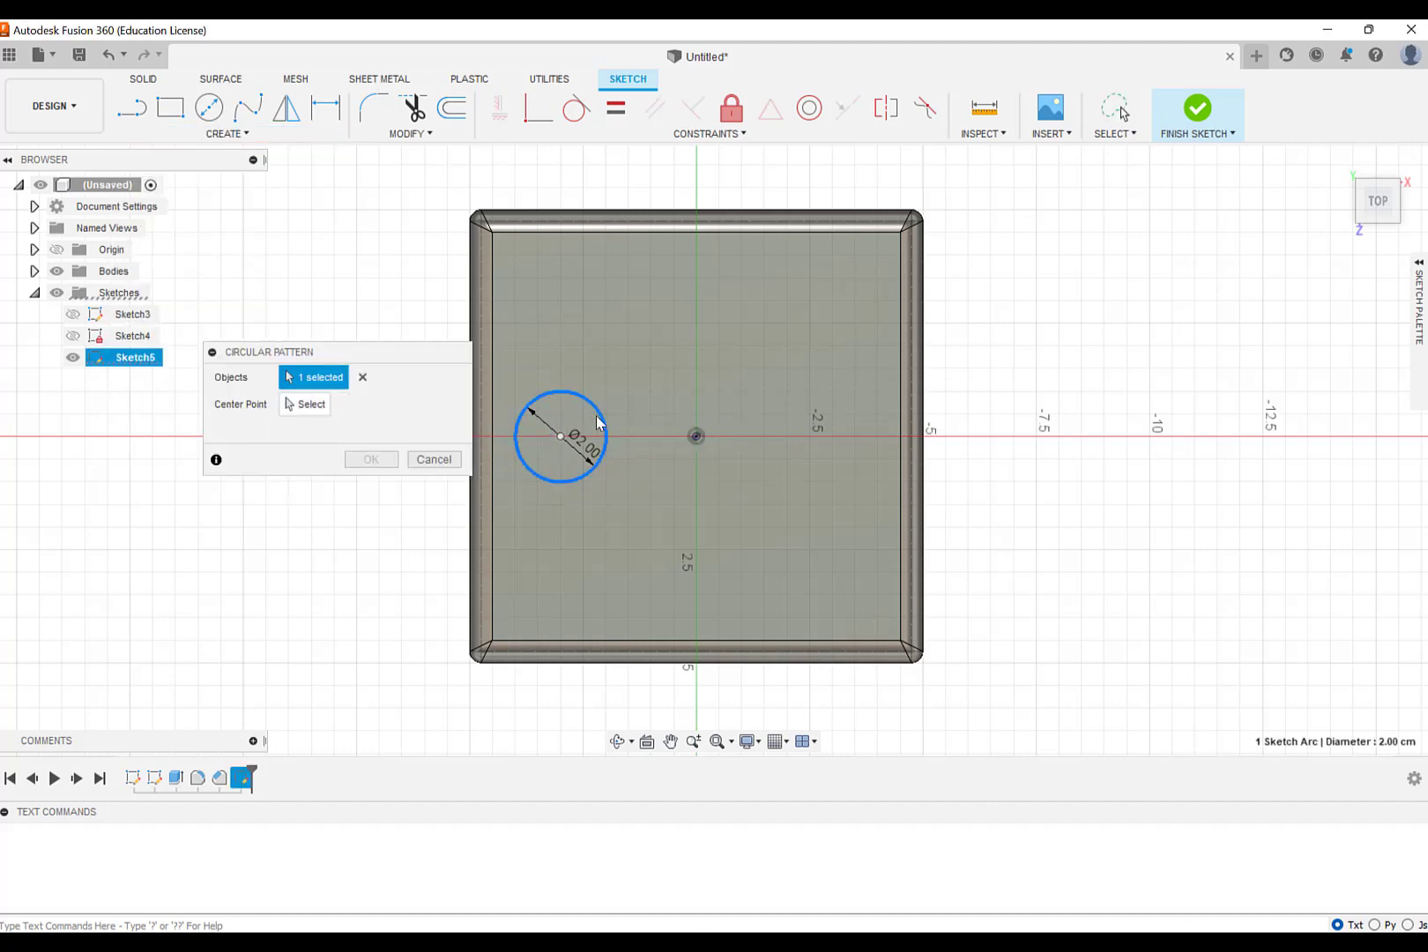
left_click(310, 405)
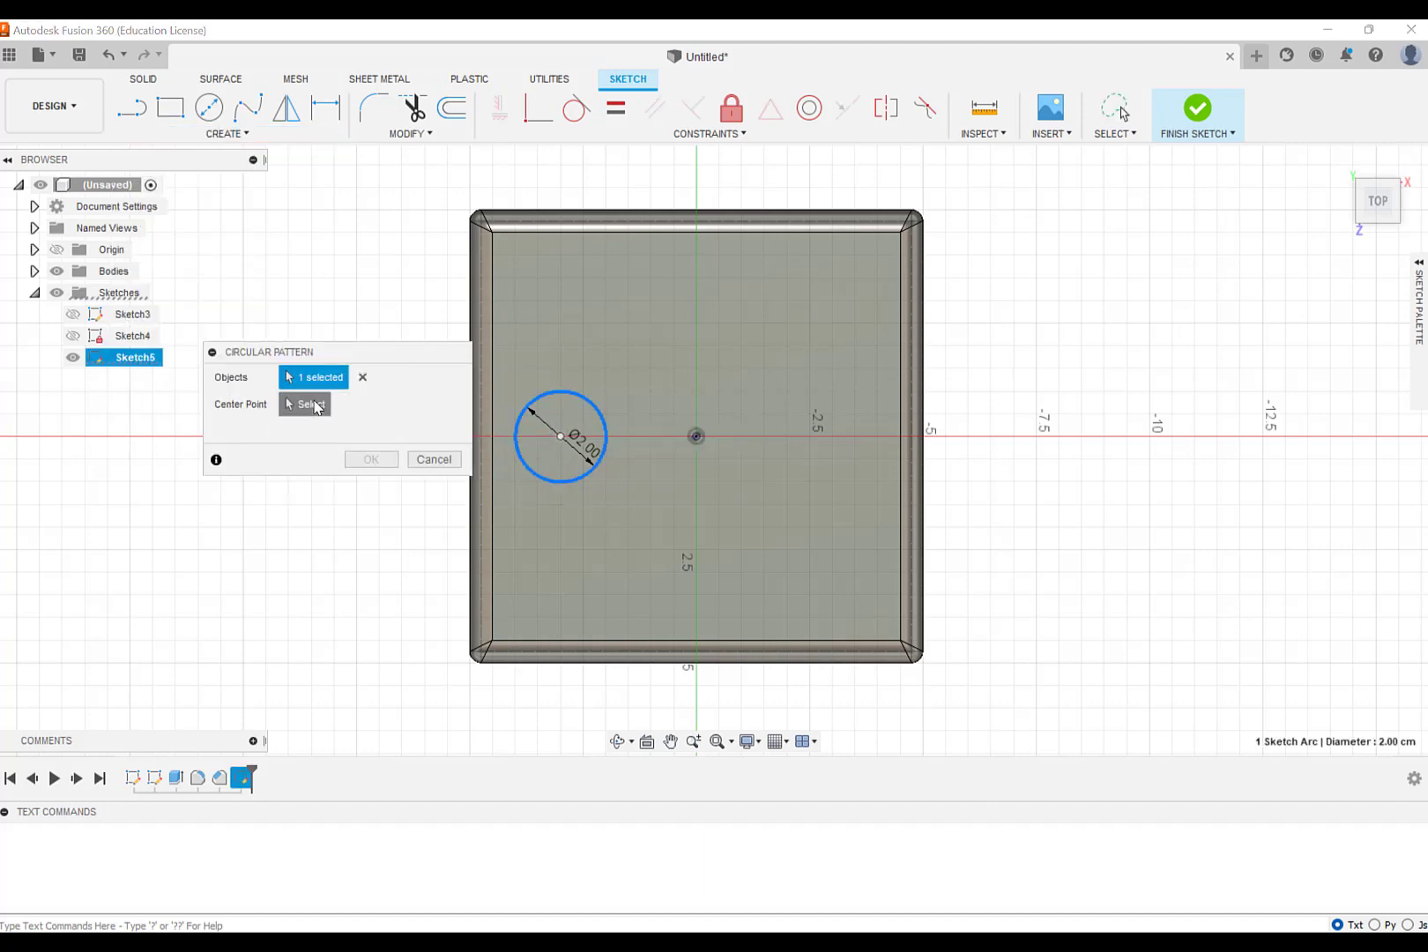
left_click(696, 436)
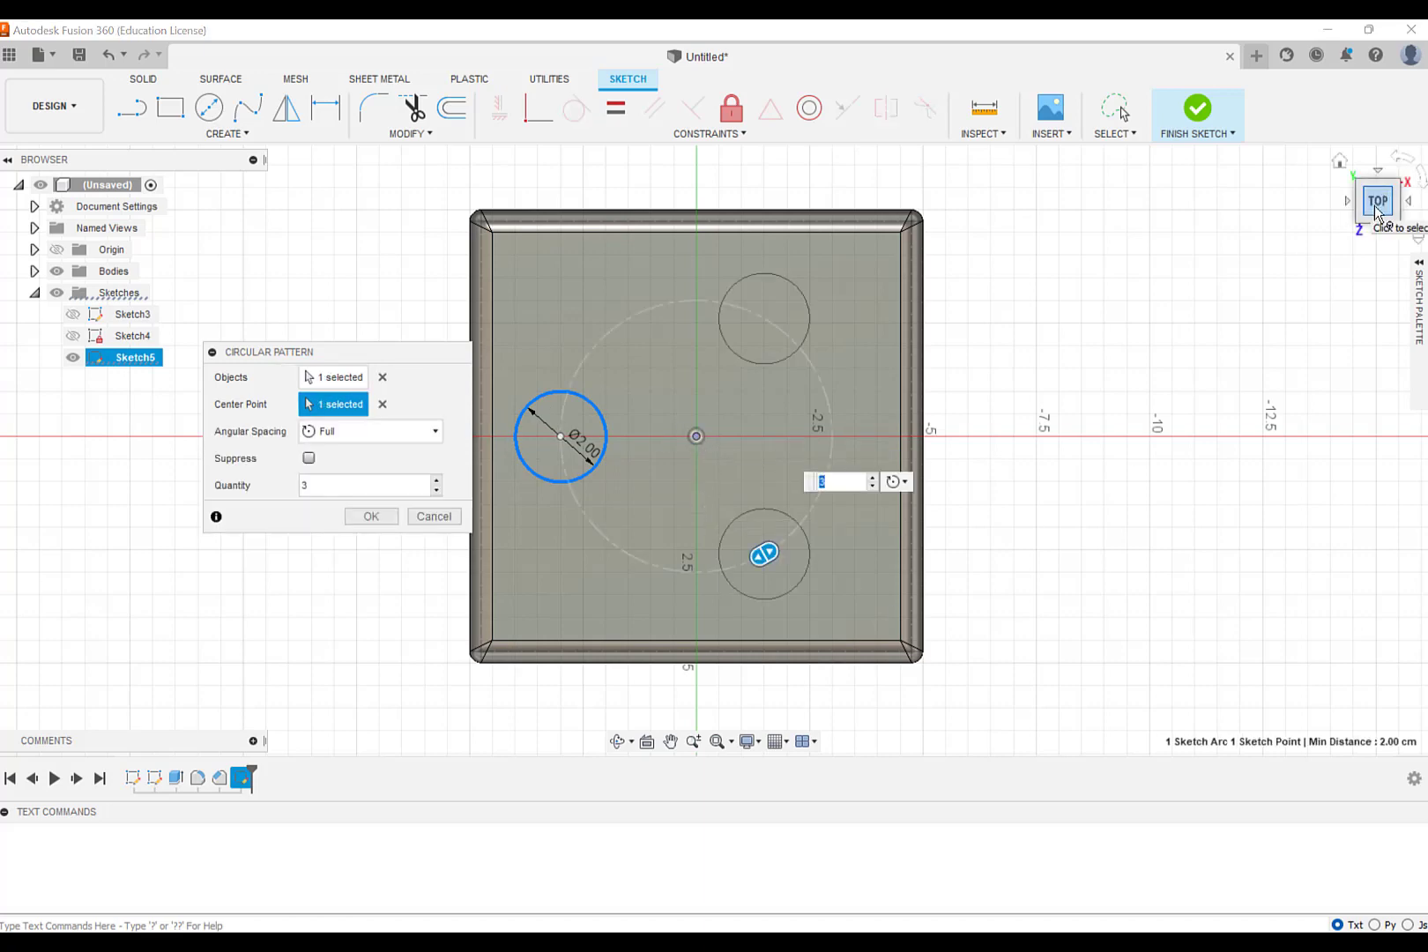
Step: Raise the pattern quantity to 8 and confirm the ring of circles
left_click(1383, 176)
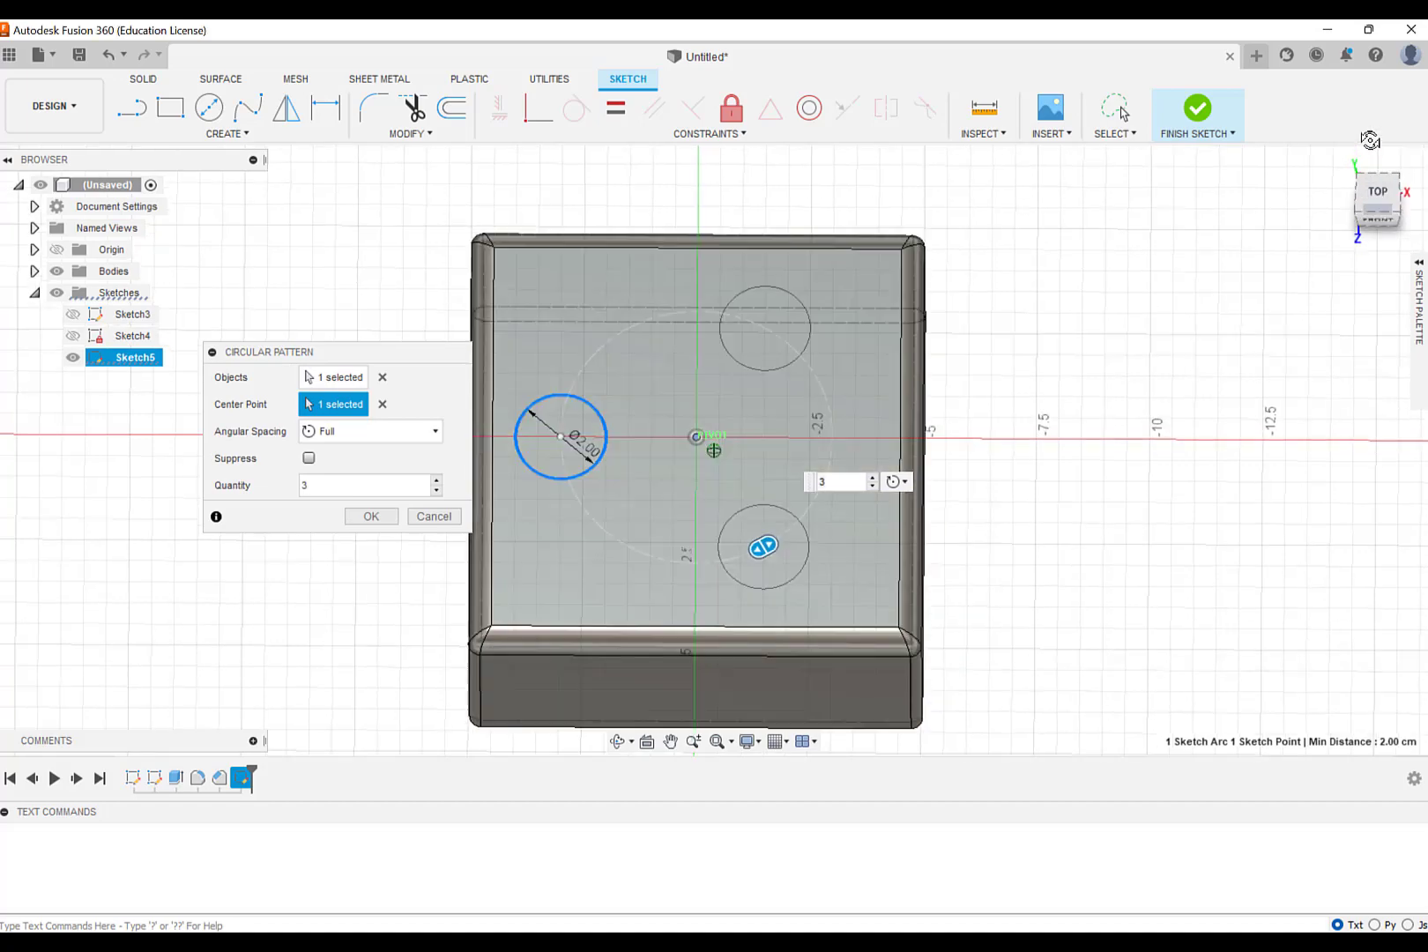
middle_click_drag(732, 291, 732, 418, "shift")
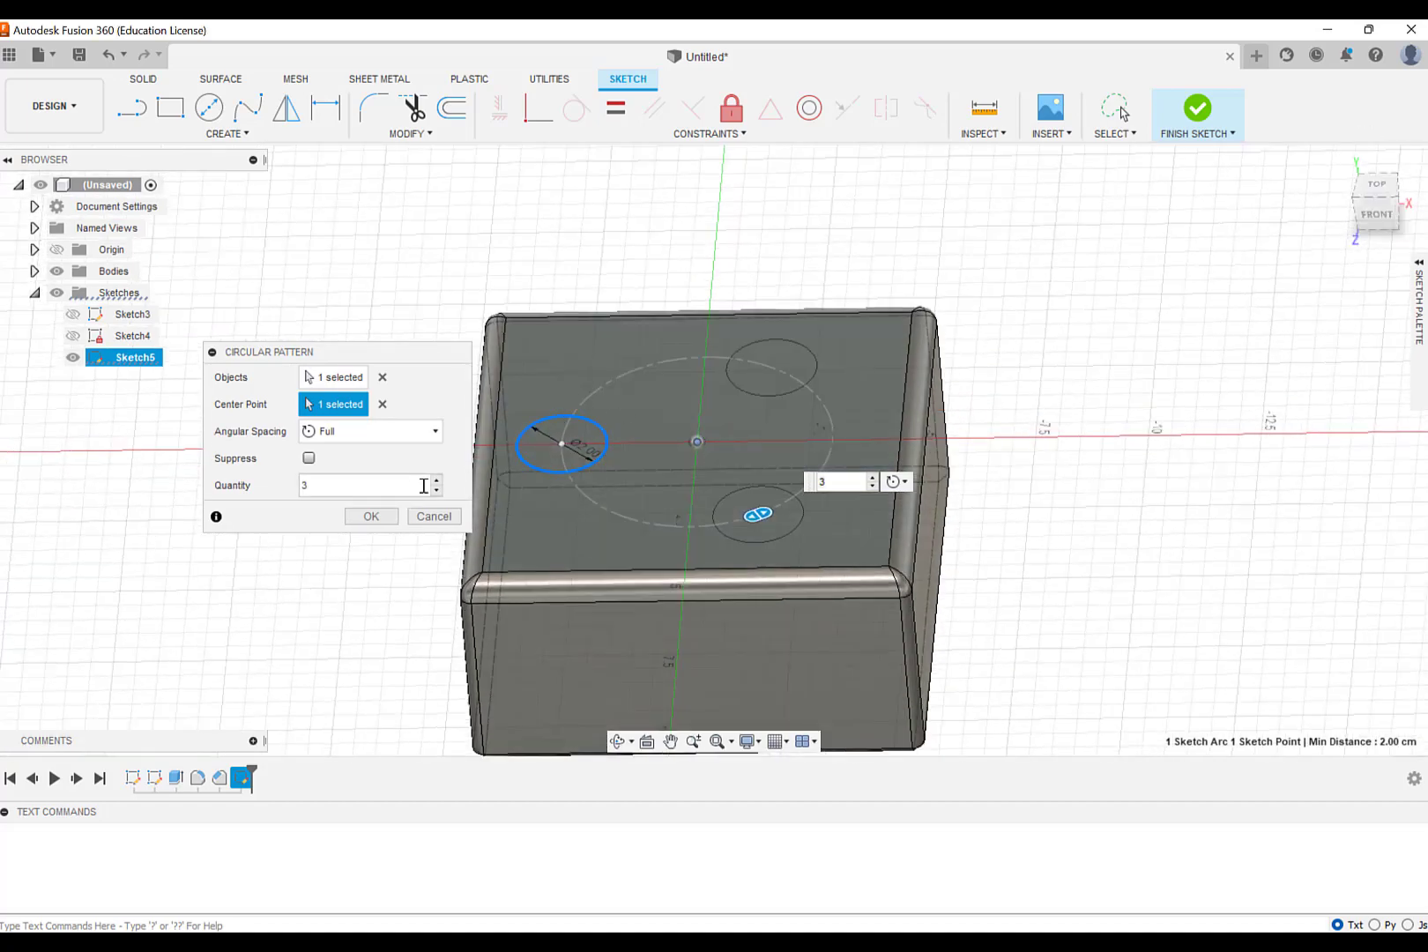
left_click(435, 482)
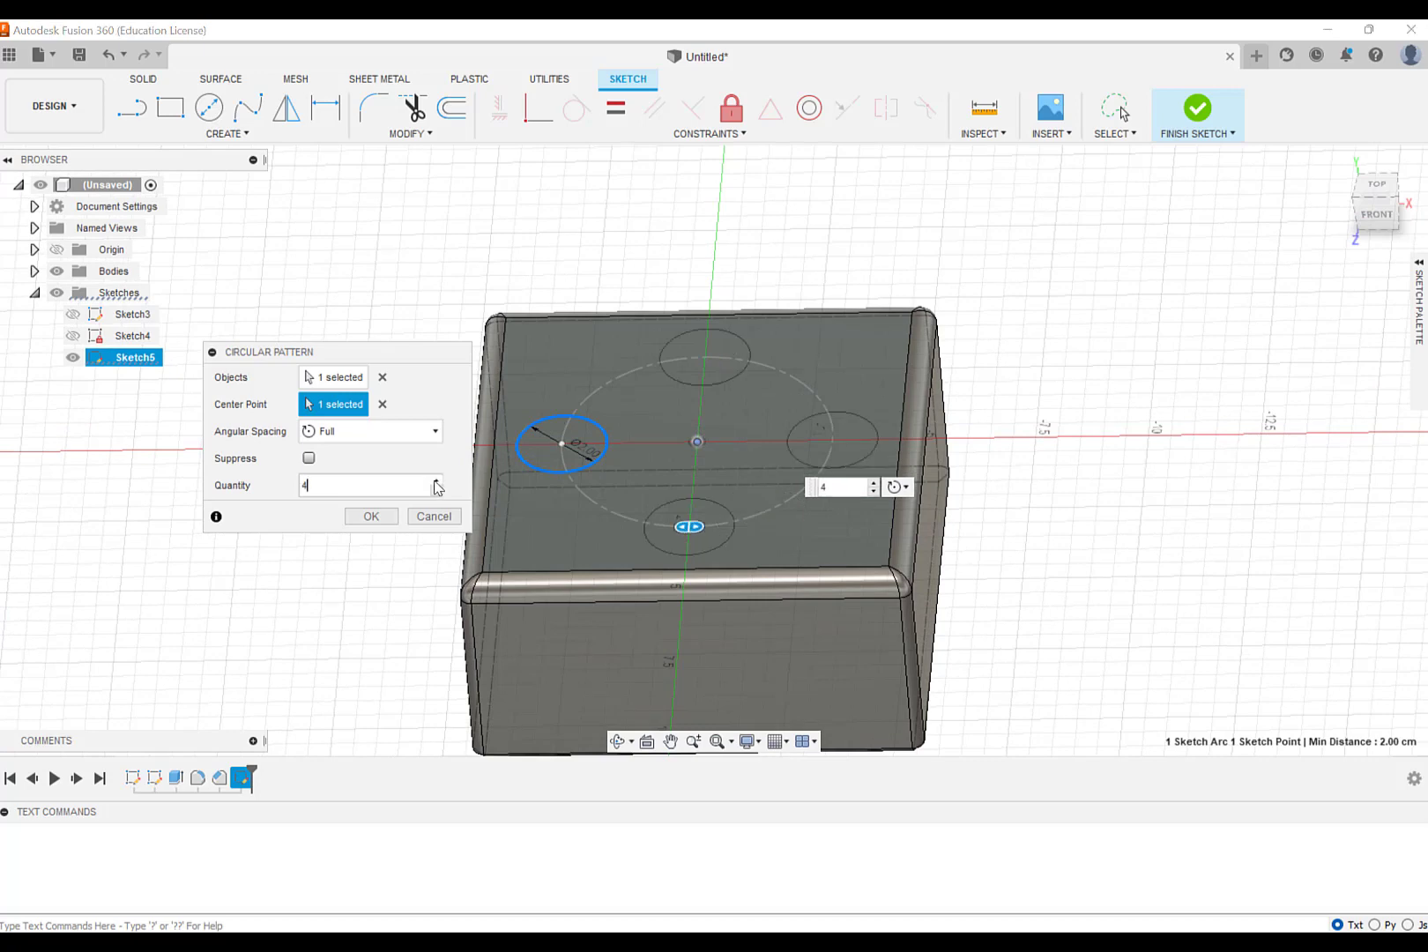
left_click(436, 481)
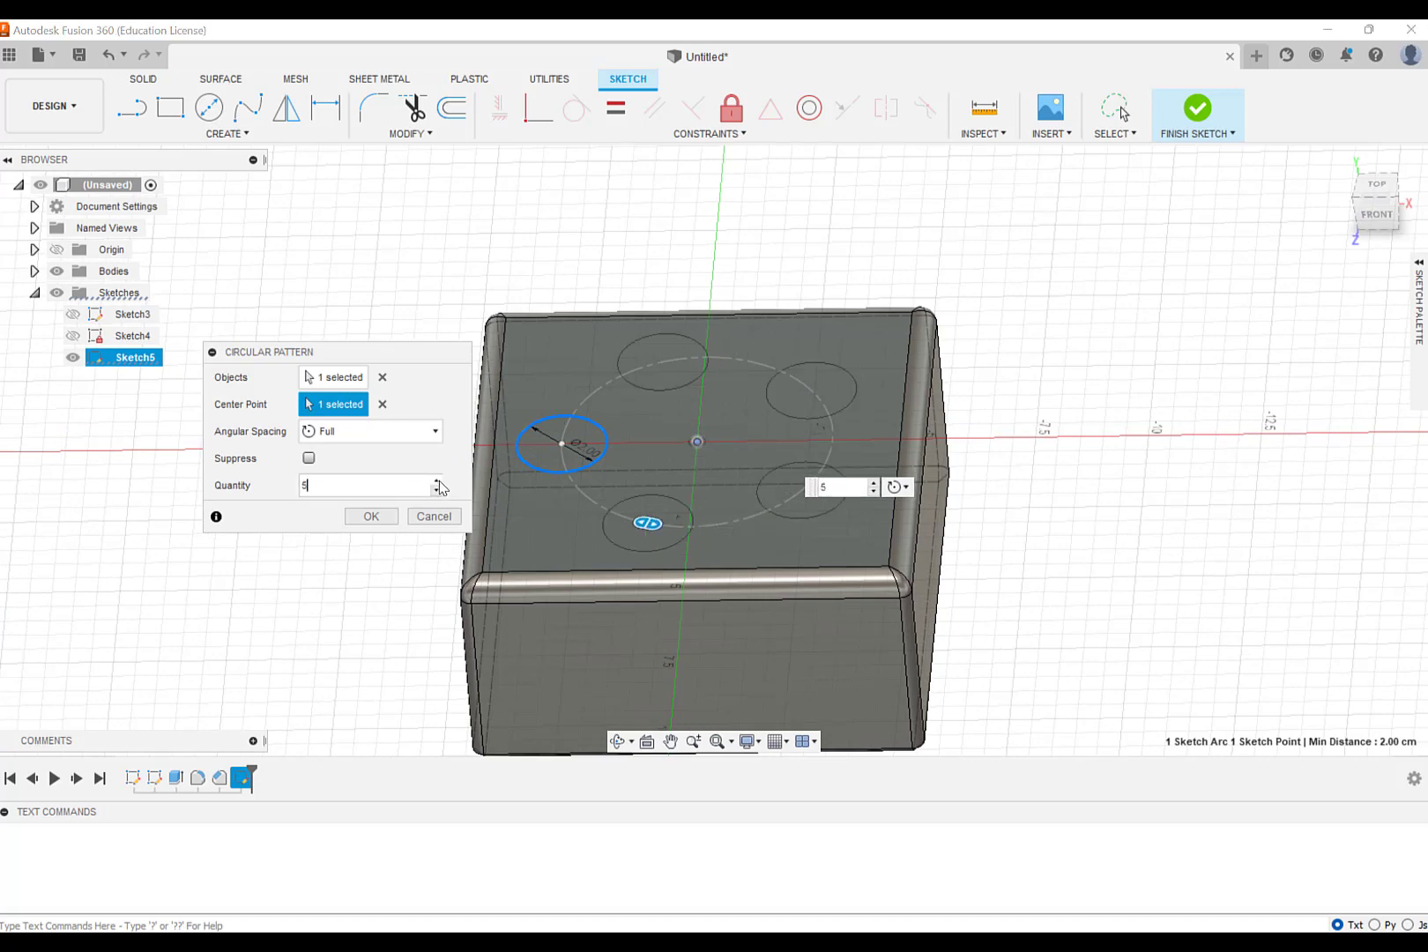
left_click(435, 481)
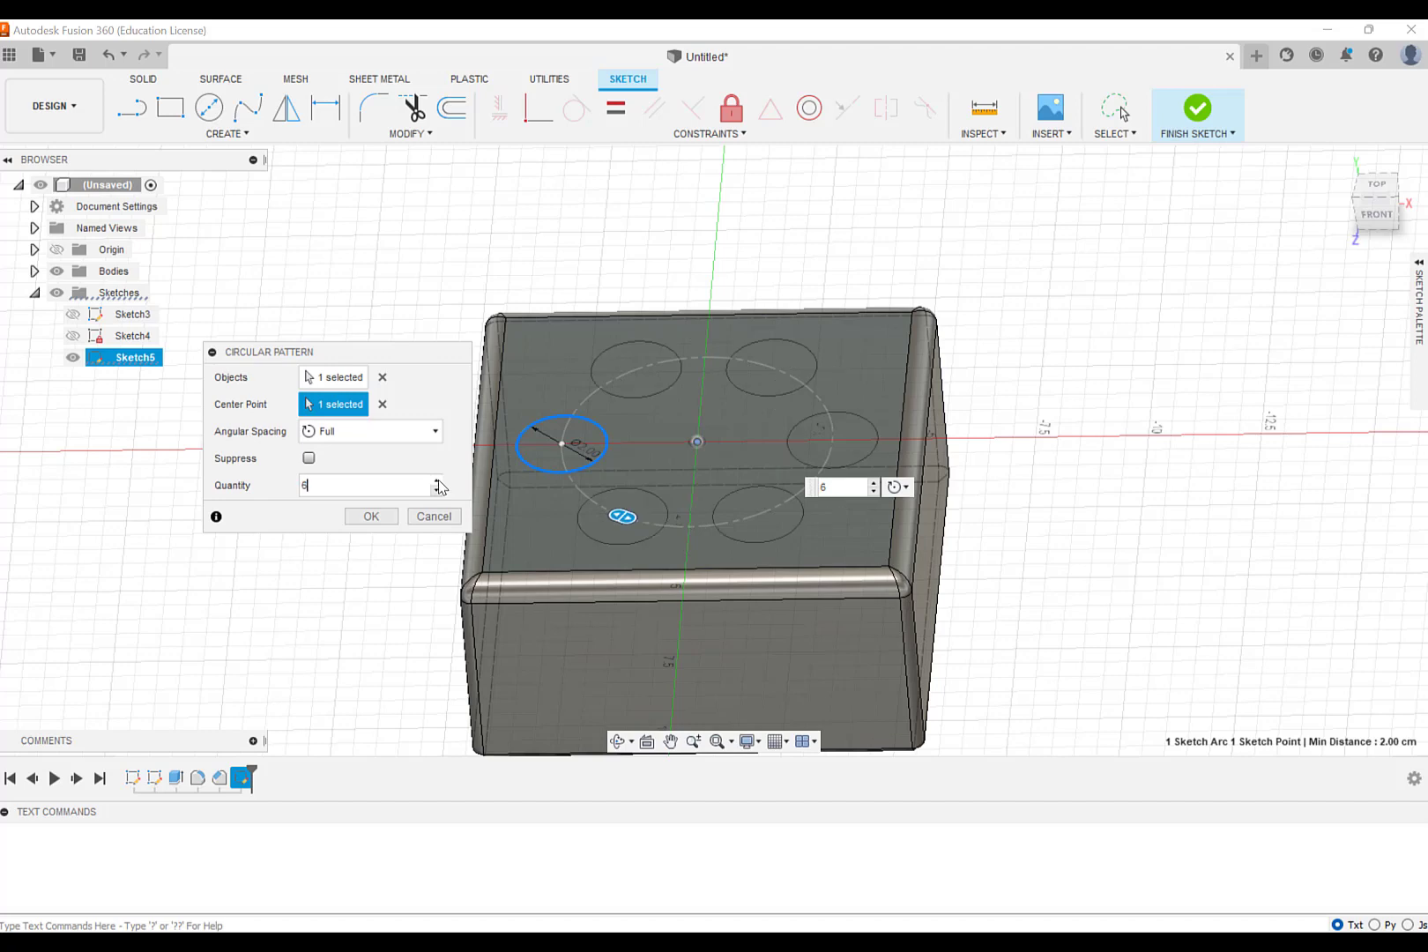
left_click(437, 482)
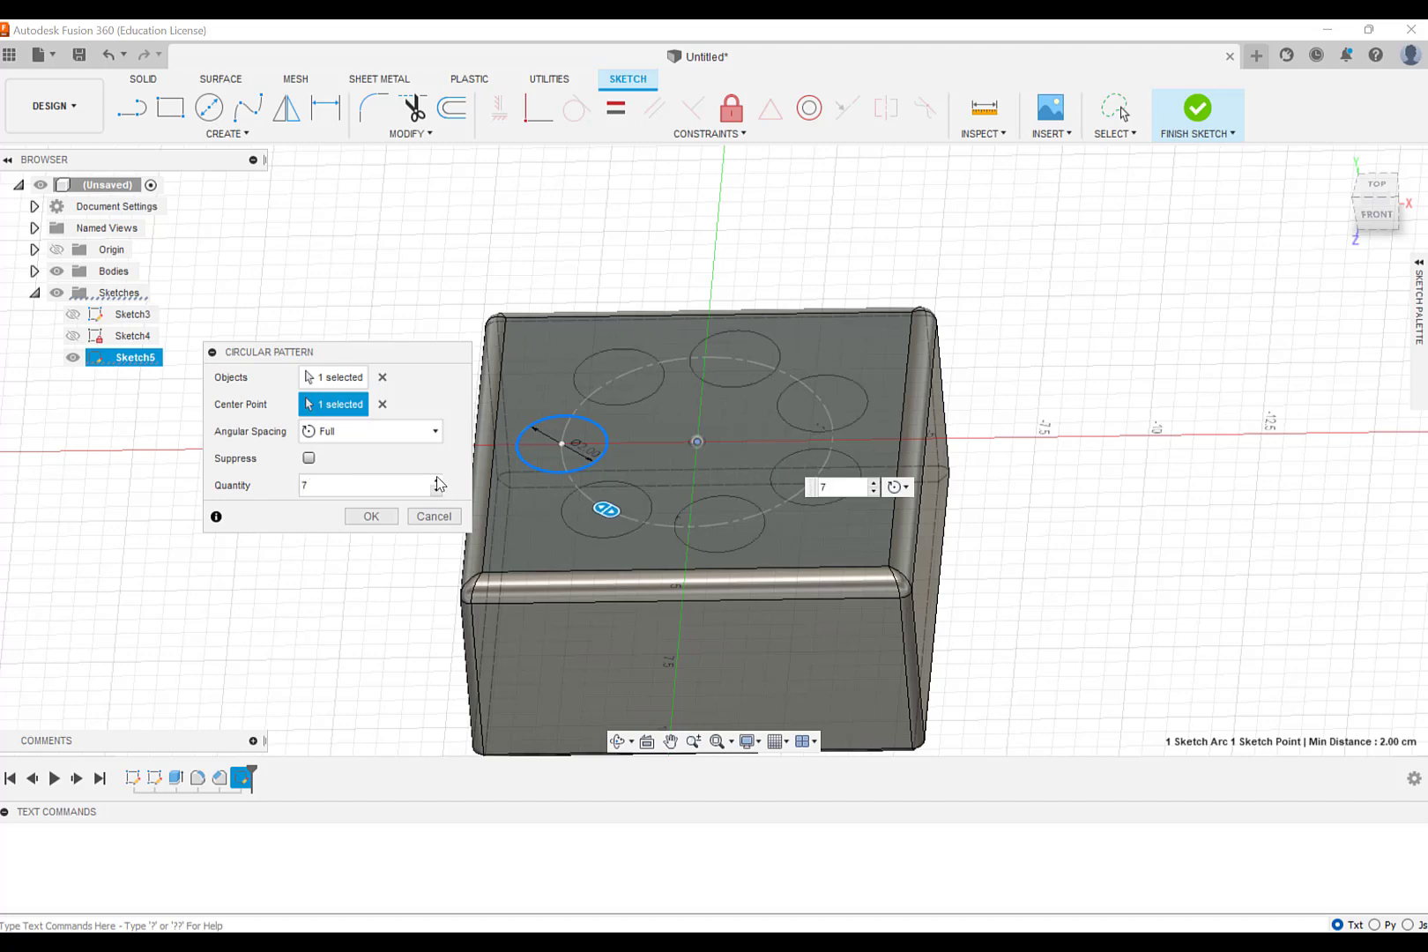
left_click(435, 481)
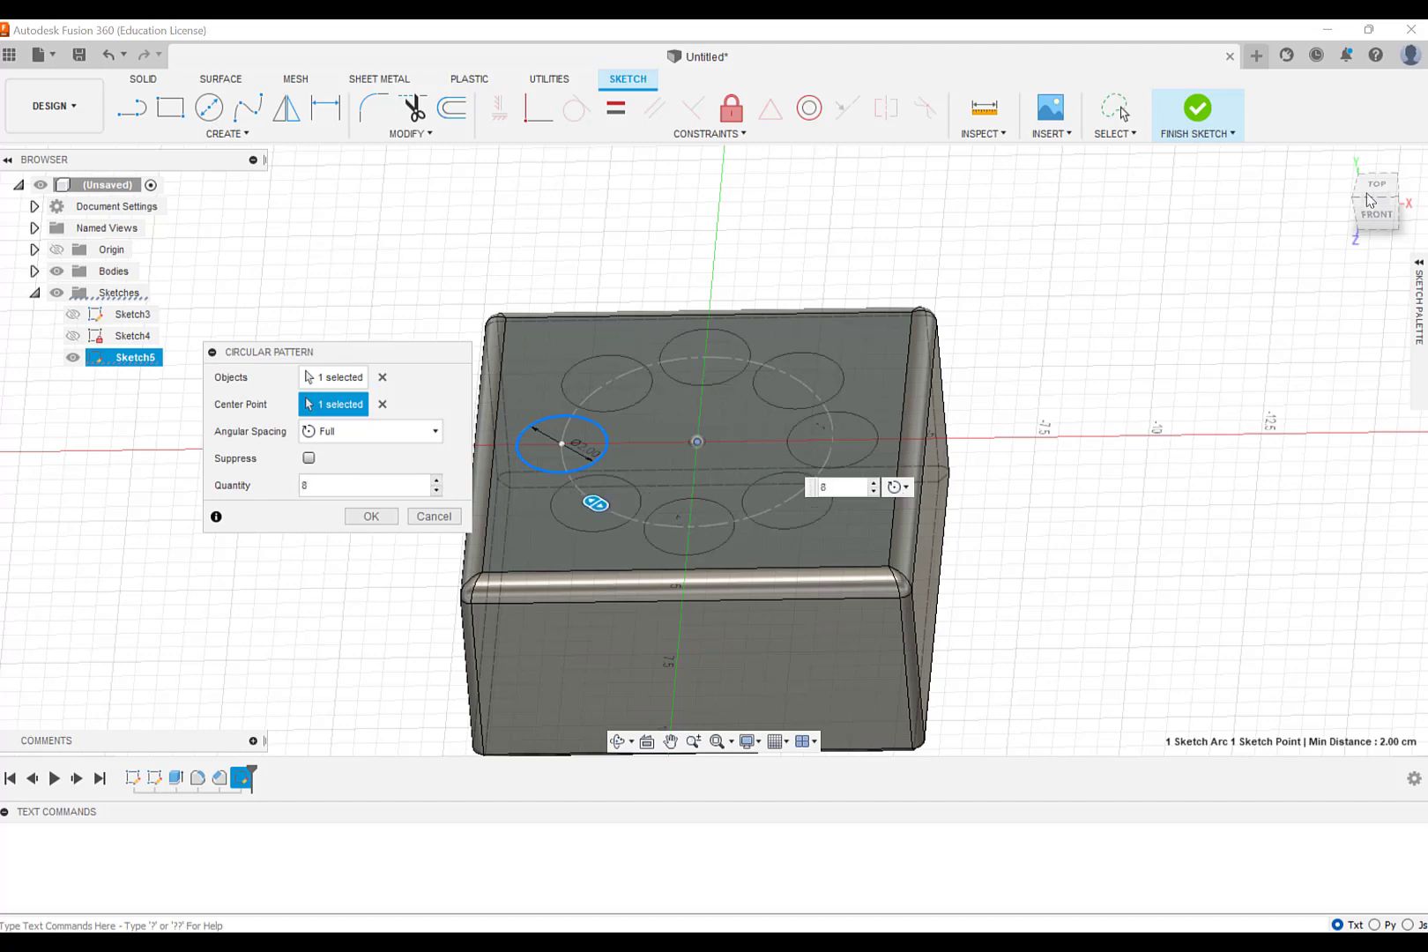
left_click(1390, 181)
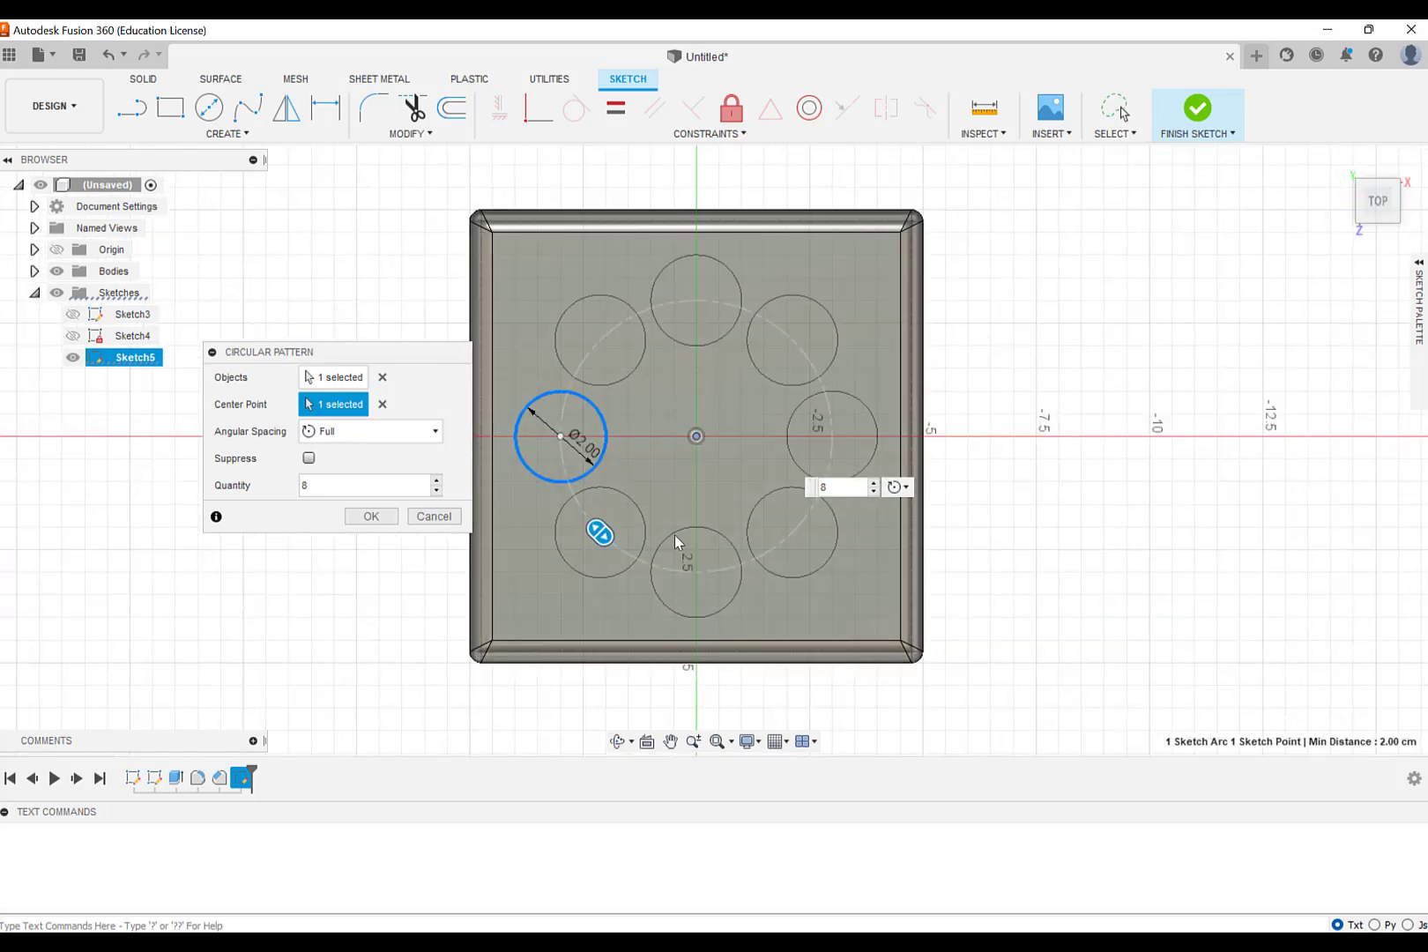
left_click(371, 516)
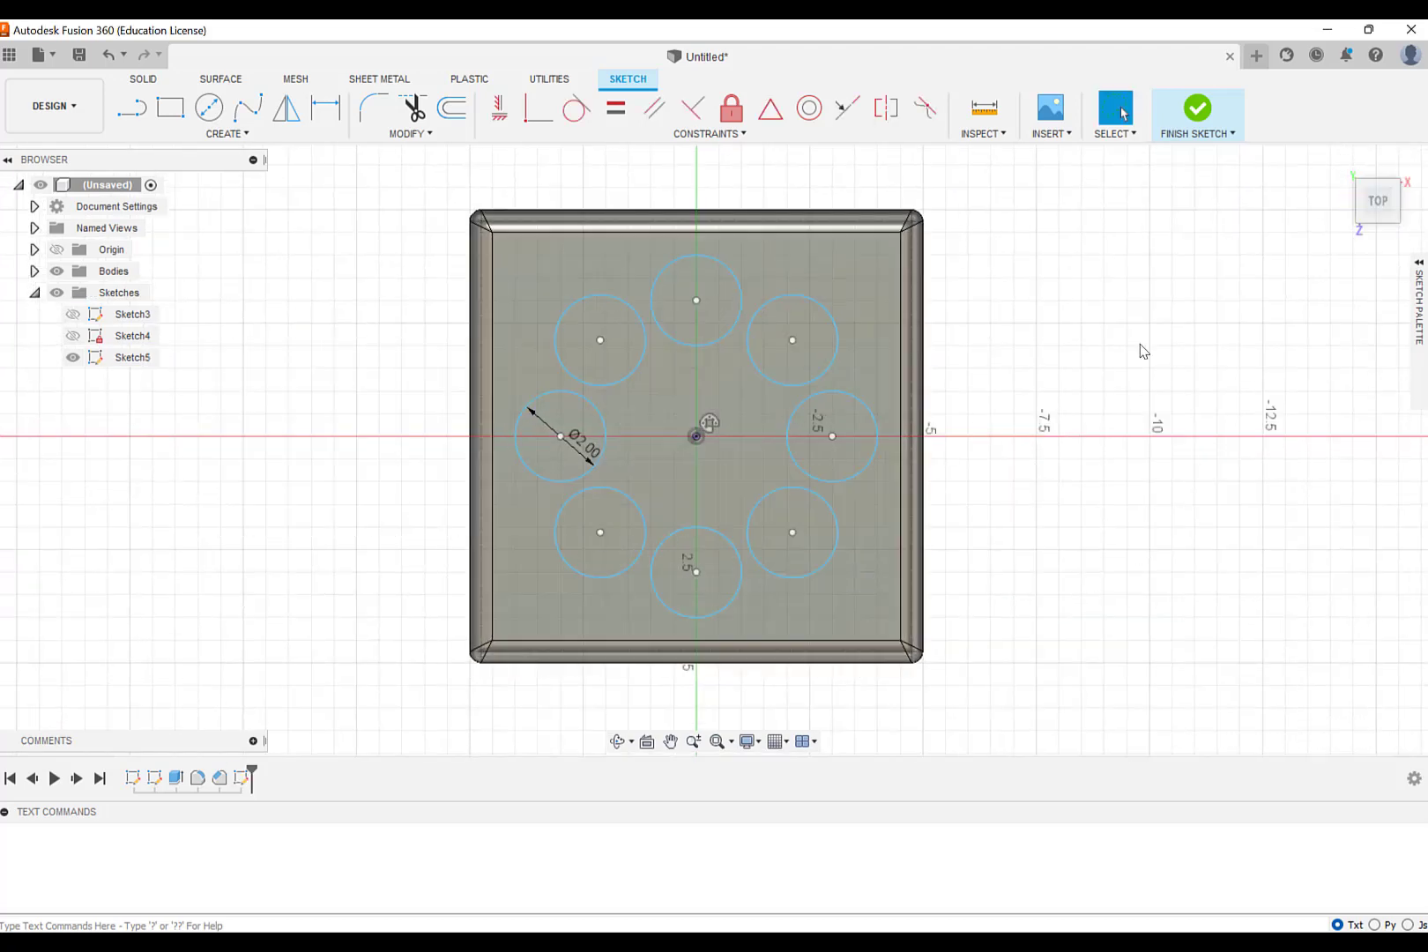
Step: Finish the sketch and start an extrude with all eight circle profiles selected
left_click(1196, 114)
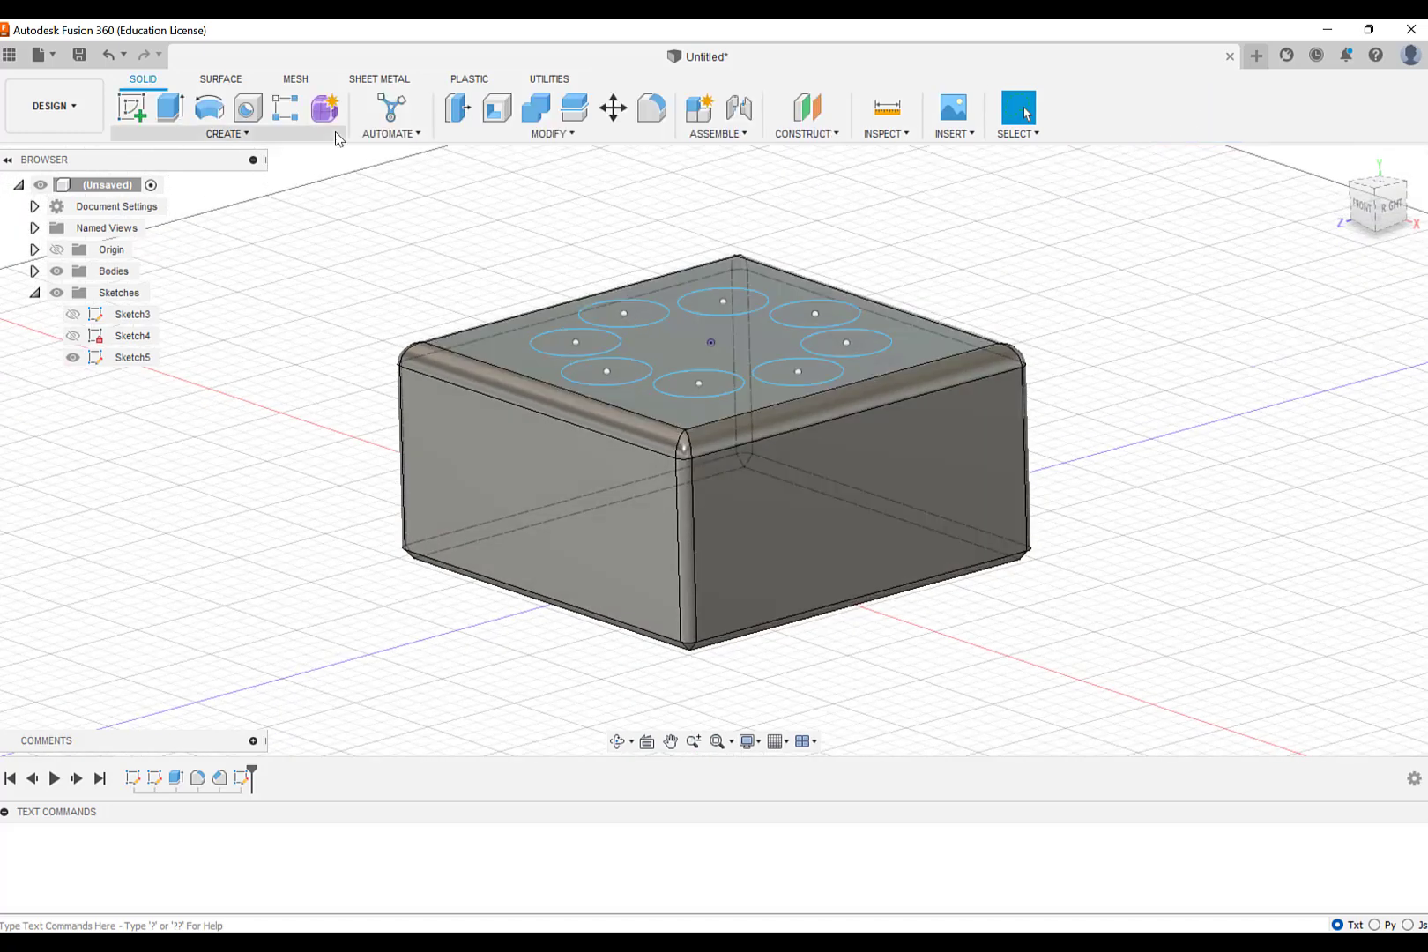
left_click(170, 109)
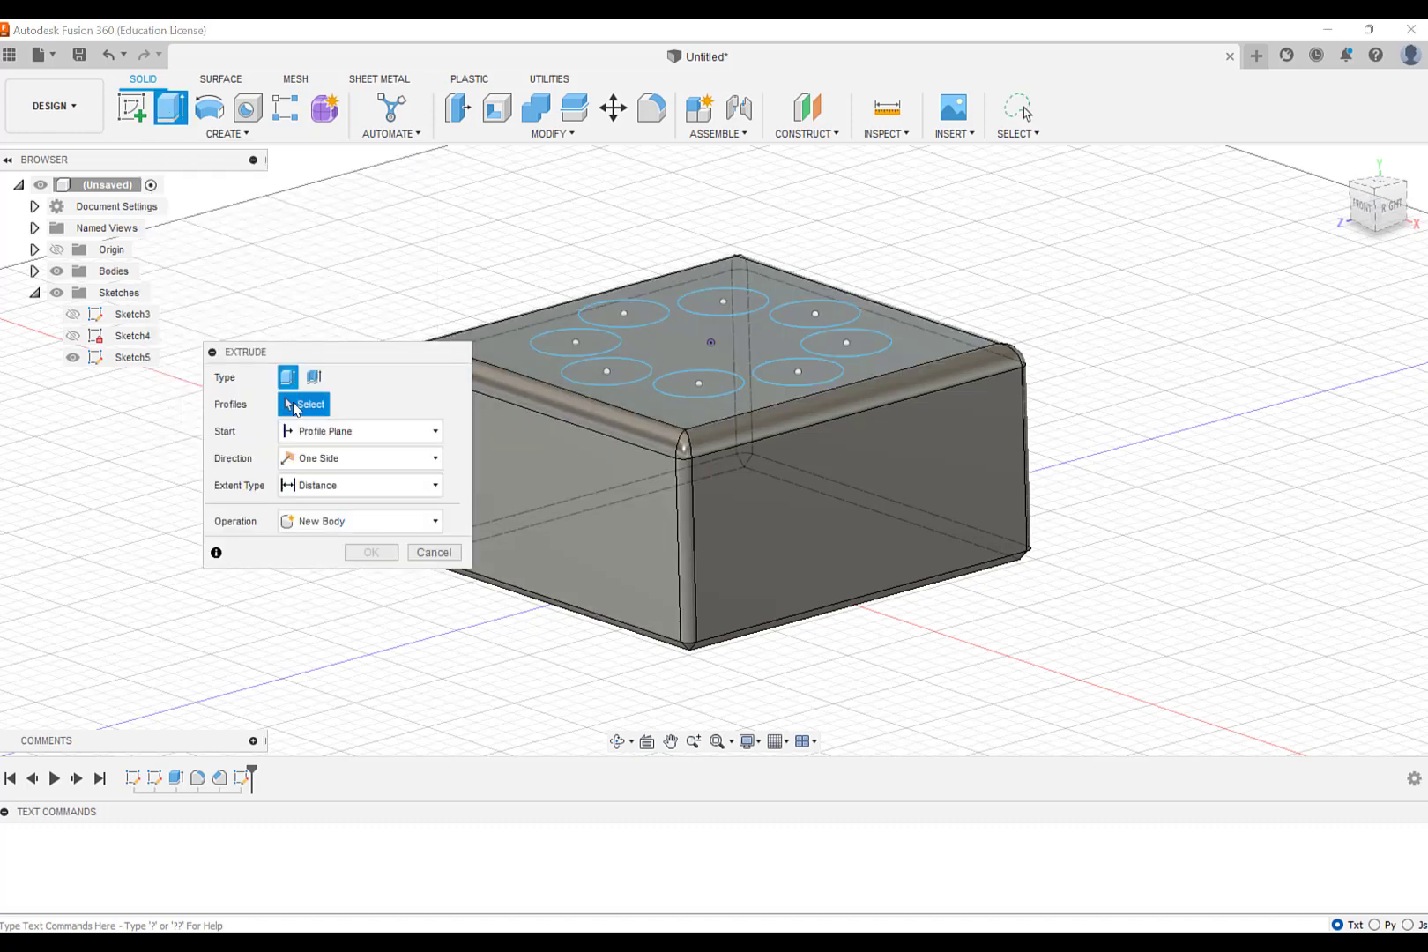
left_click(628, 373)
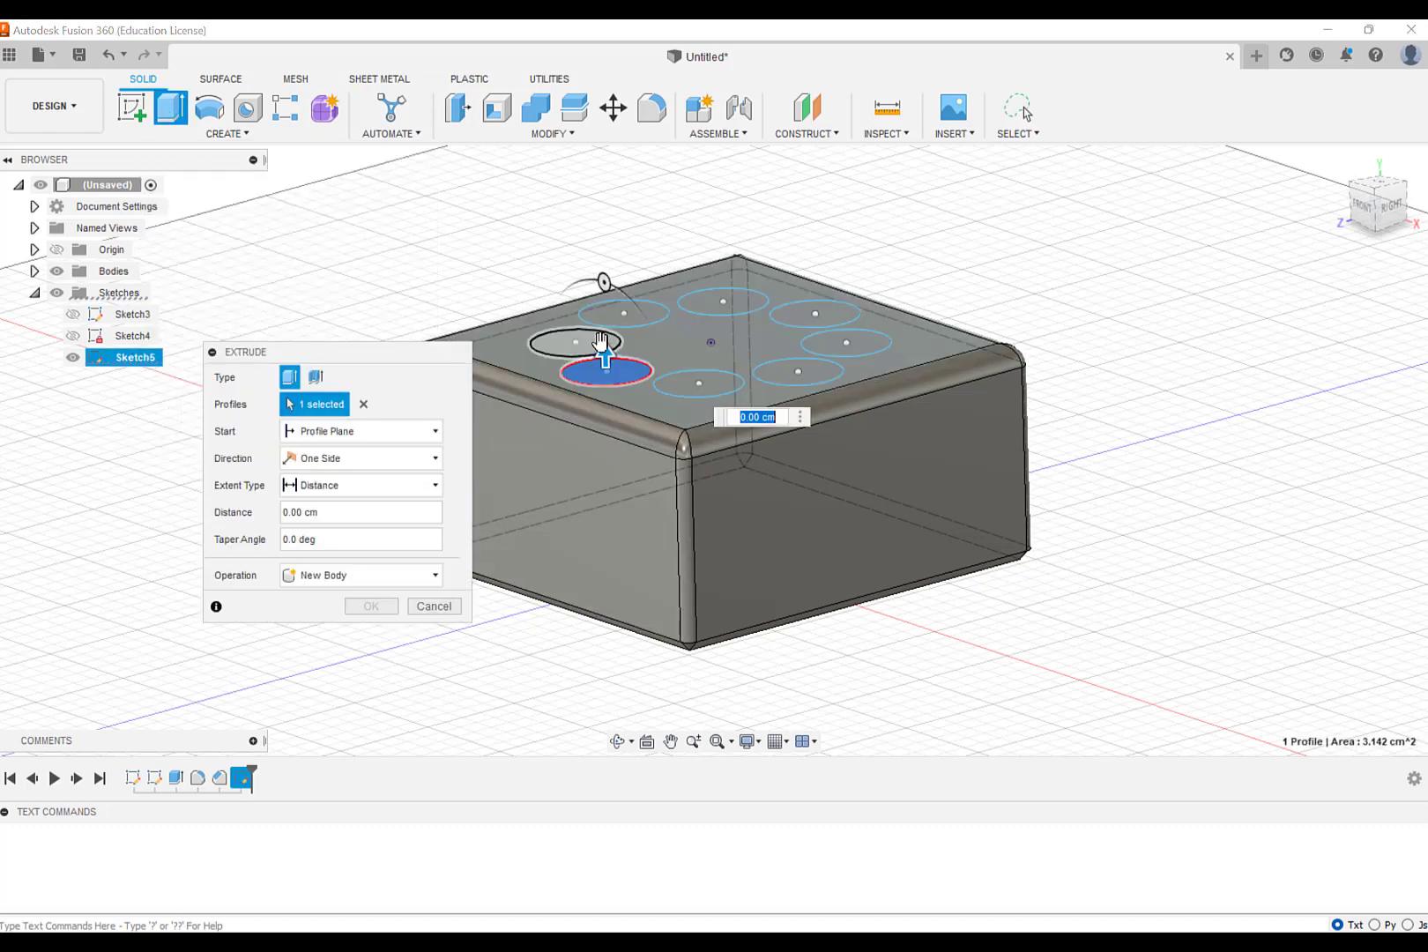
left_click(582, 344)
left_click(628, 314)
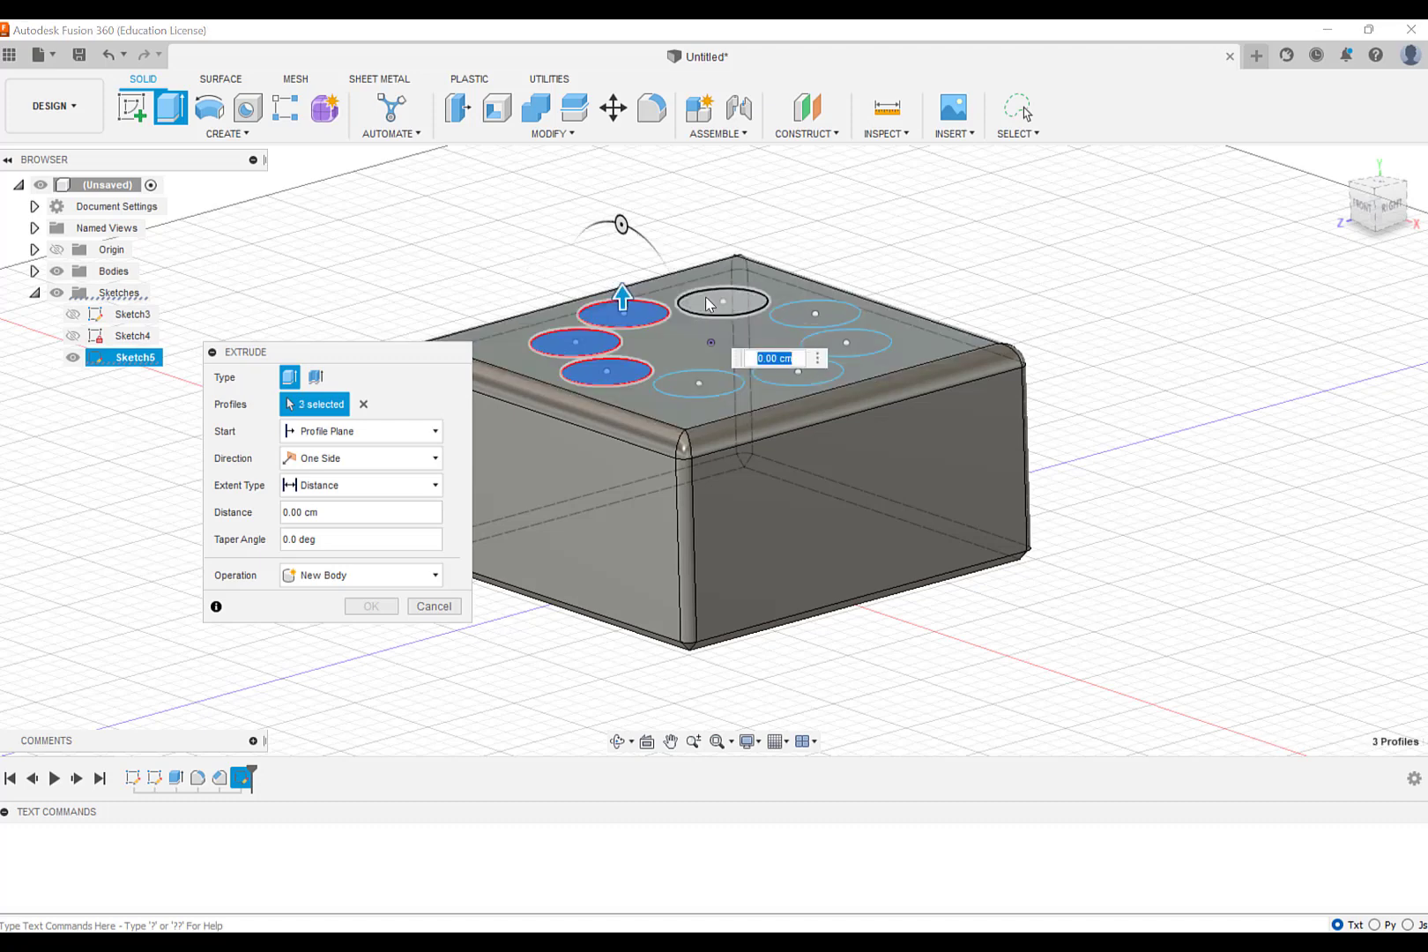
left_click(705, 295)
left_click(799, 310)
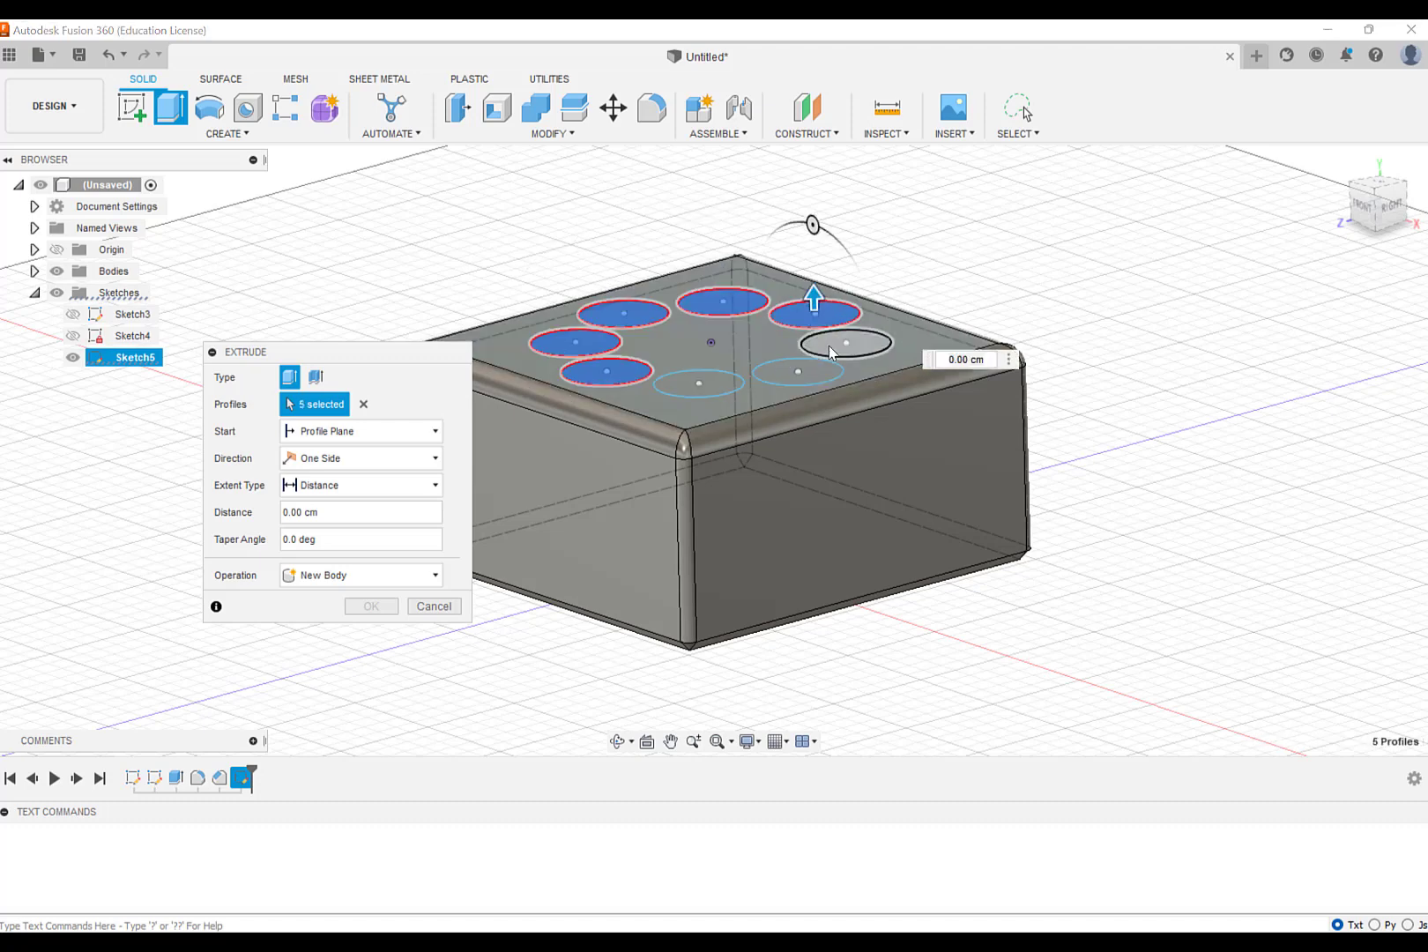
left_click(828, 345)
left_click(798, 371)
left_click(728, 381)
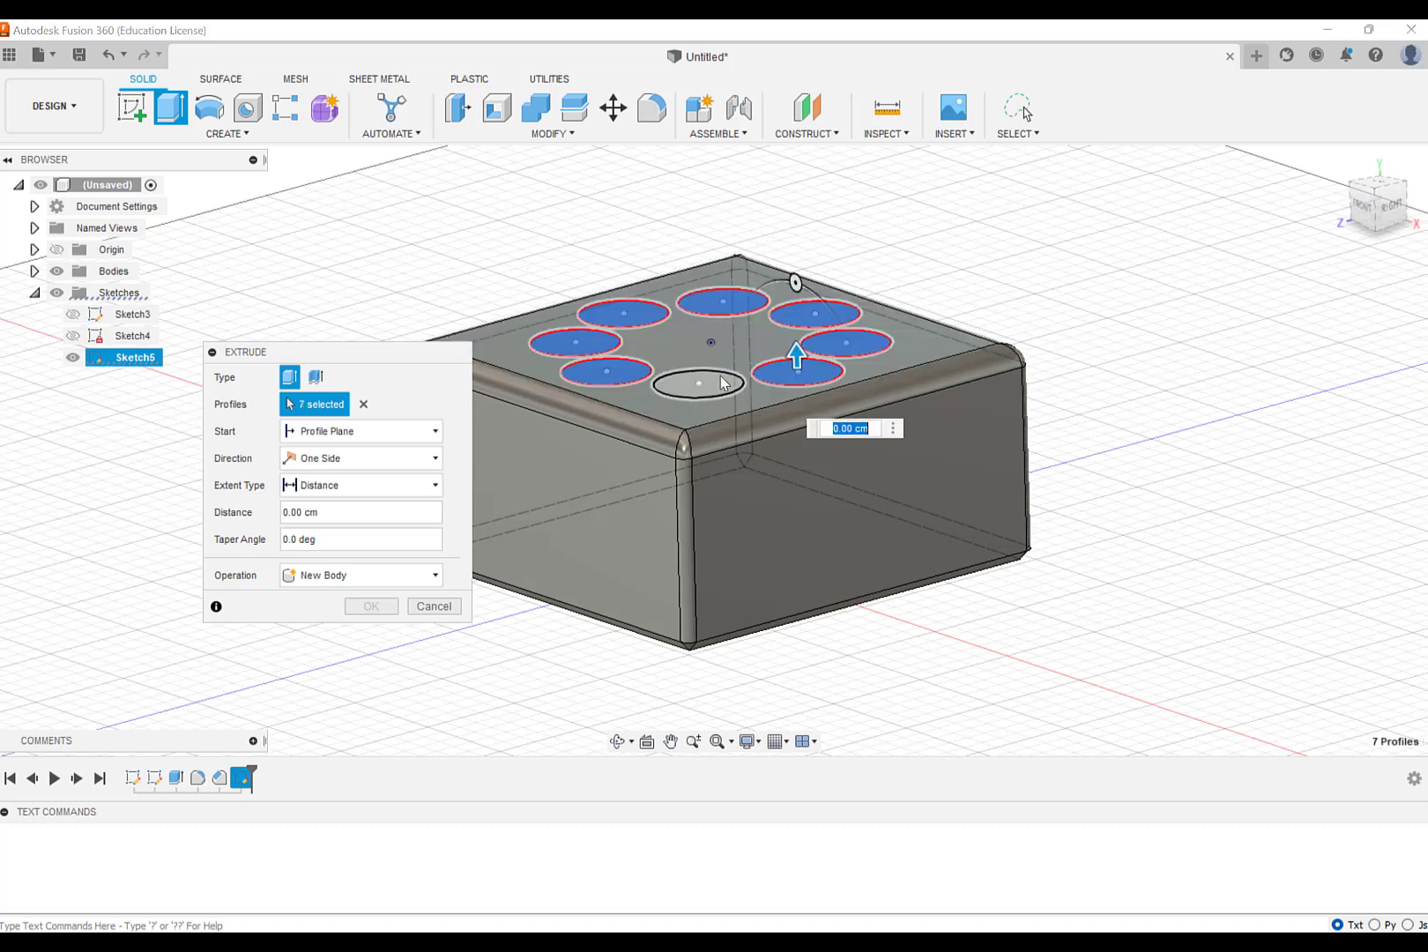
Step: Set the extrude extent to All as a cut and confirm the eight through-holes
left_click(434, 458)
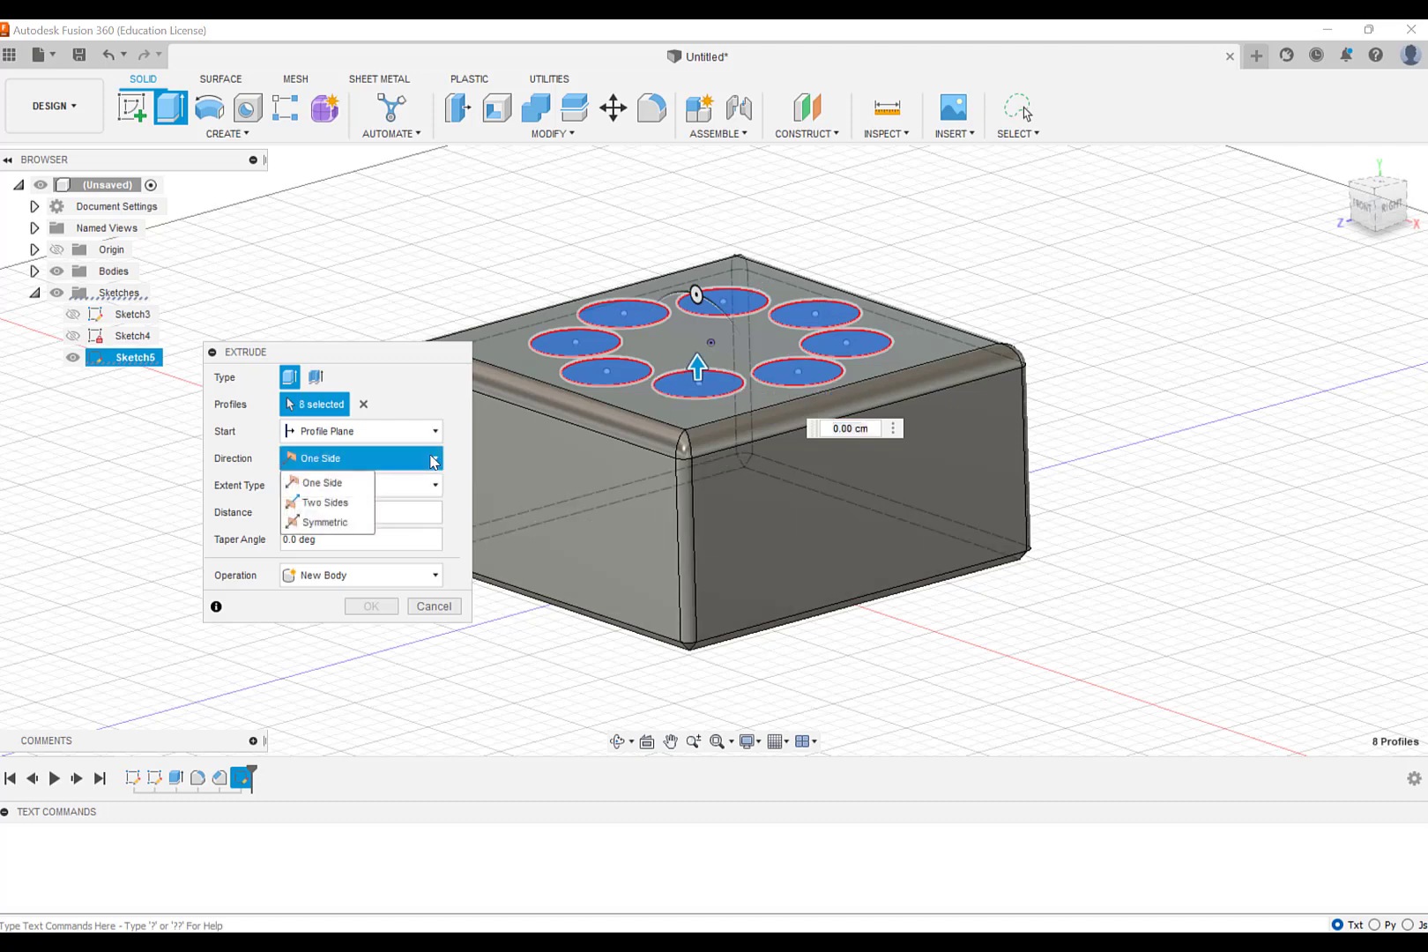
left_click(434, 459)
left_click(434, 485)
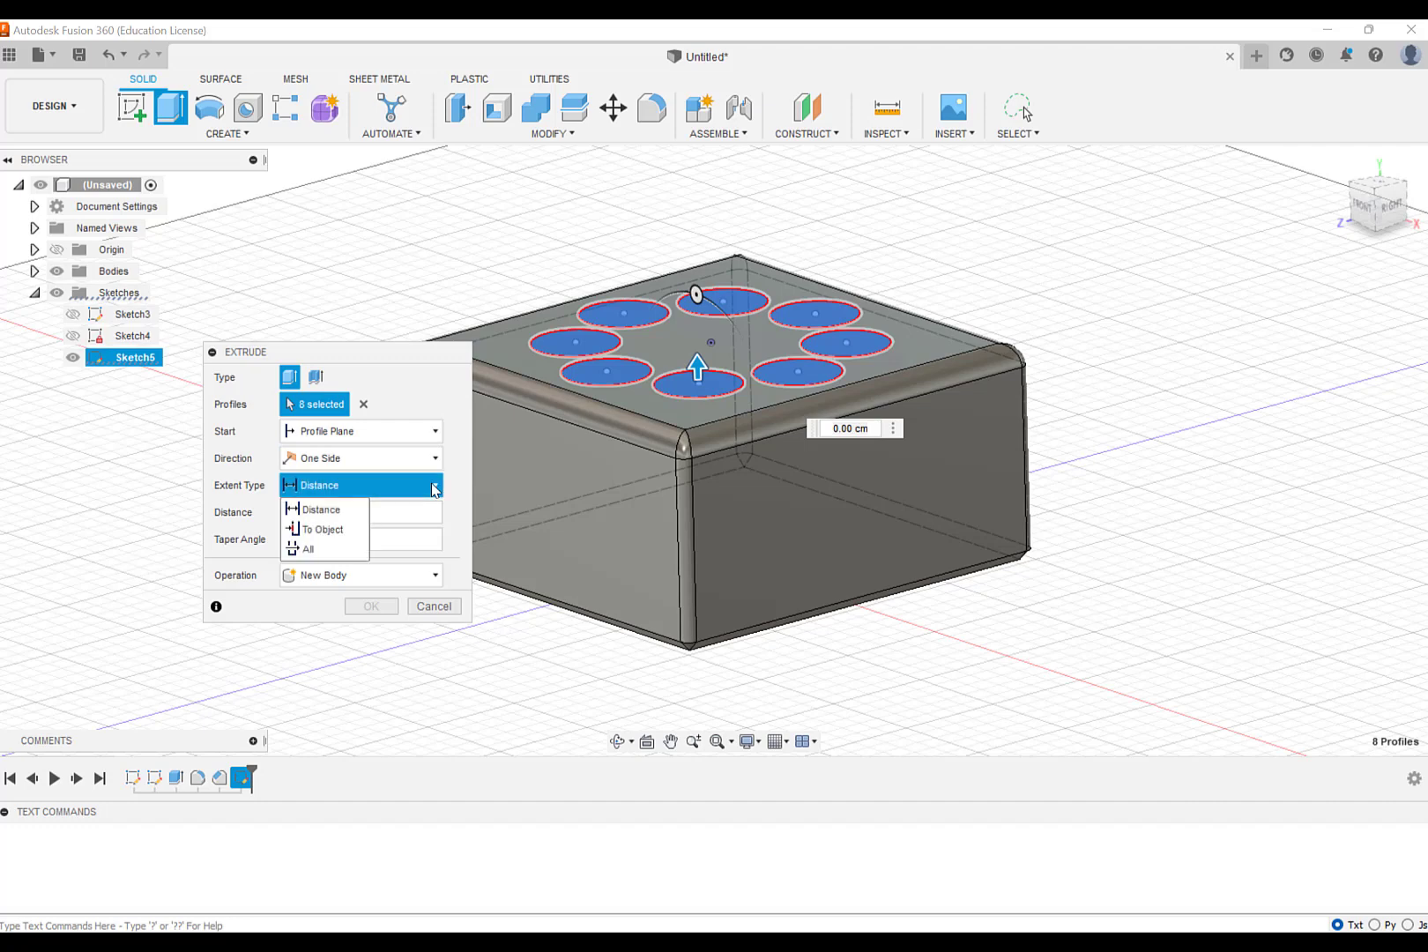
left_click(323, 551)
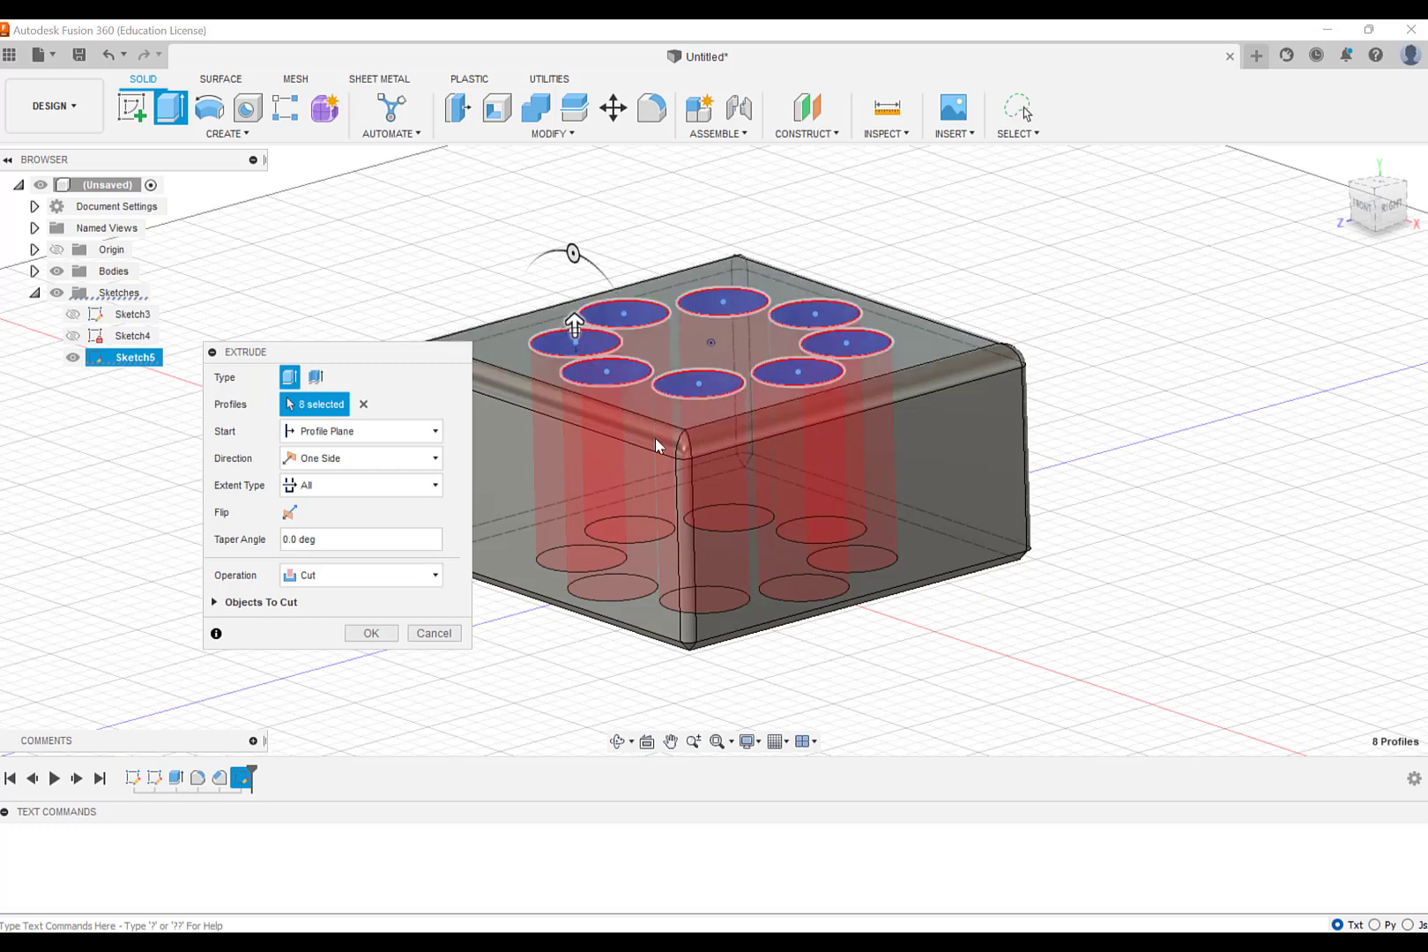
left_click(371, 633)
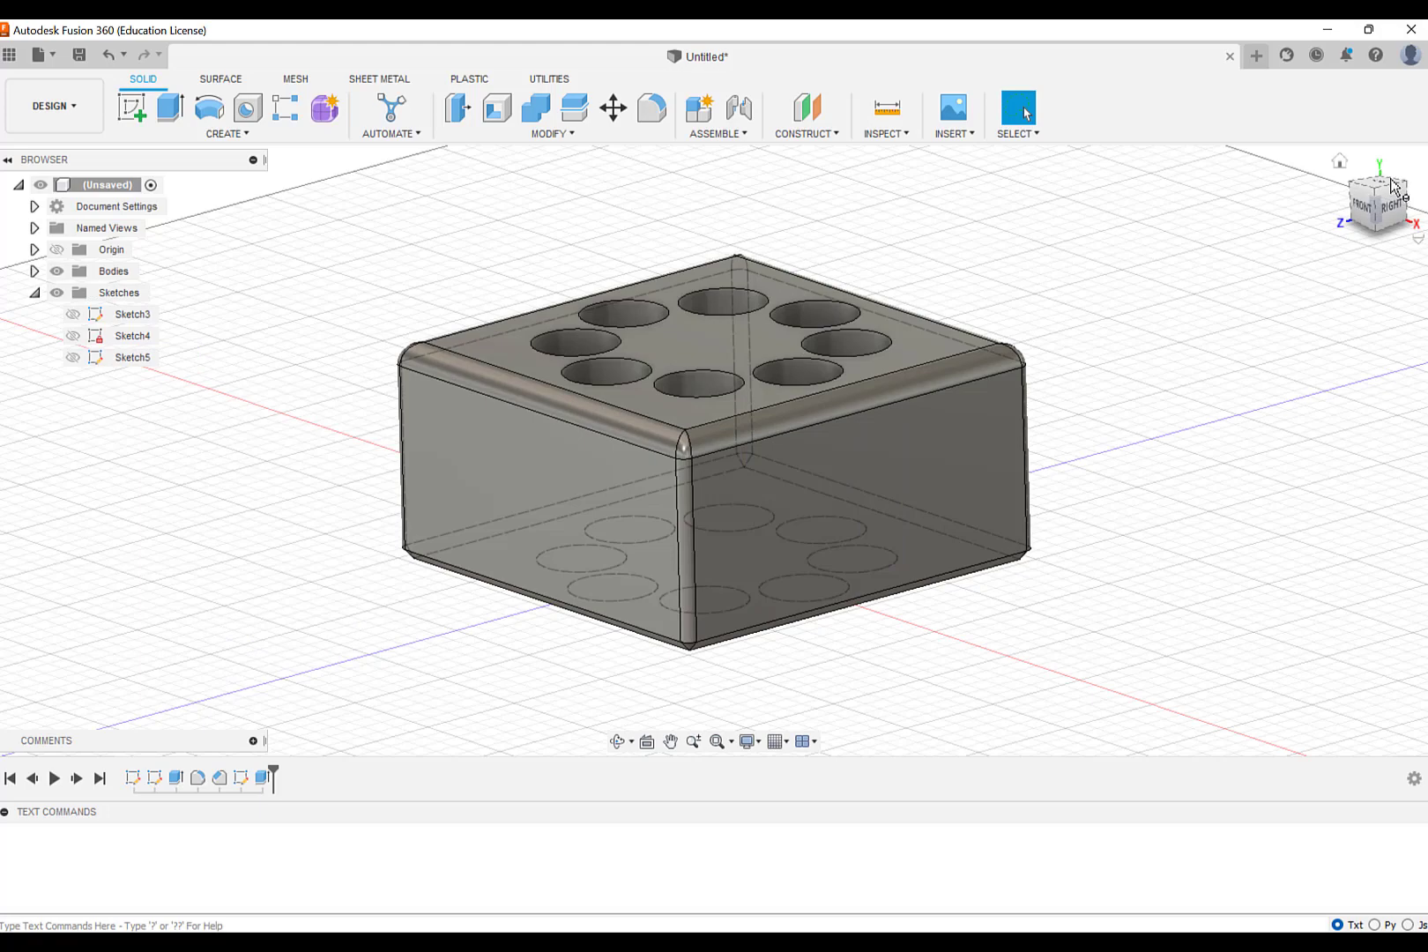
Step: Orbit the view to look down into the eight holes
mouse_move(1405, 216)
left_mouse_down()
mouse_move(1407, 273)
mouse_move(1379, 228)
mouse_move(1392, 226)
mouse_move(1358, 212)
mouse_move(1354, 243)
left_mouse_up()
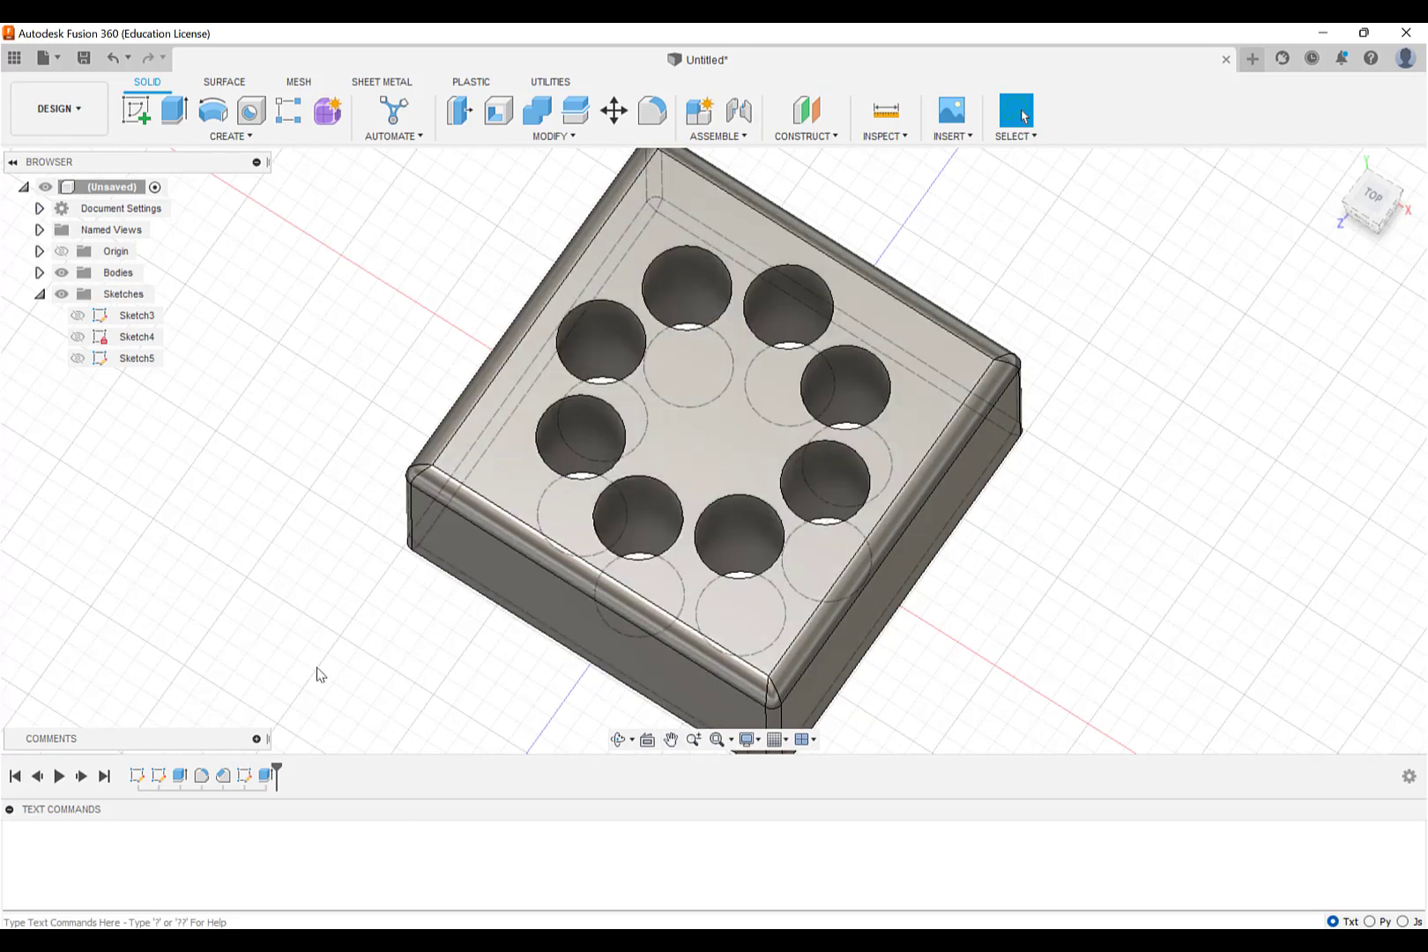
Step: Edit Sketch5's circular pattern to a quantity of 5 and finish the sketch
right_click(245, 776)
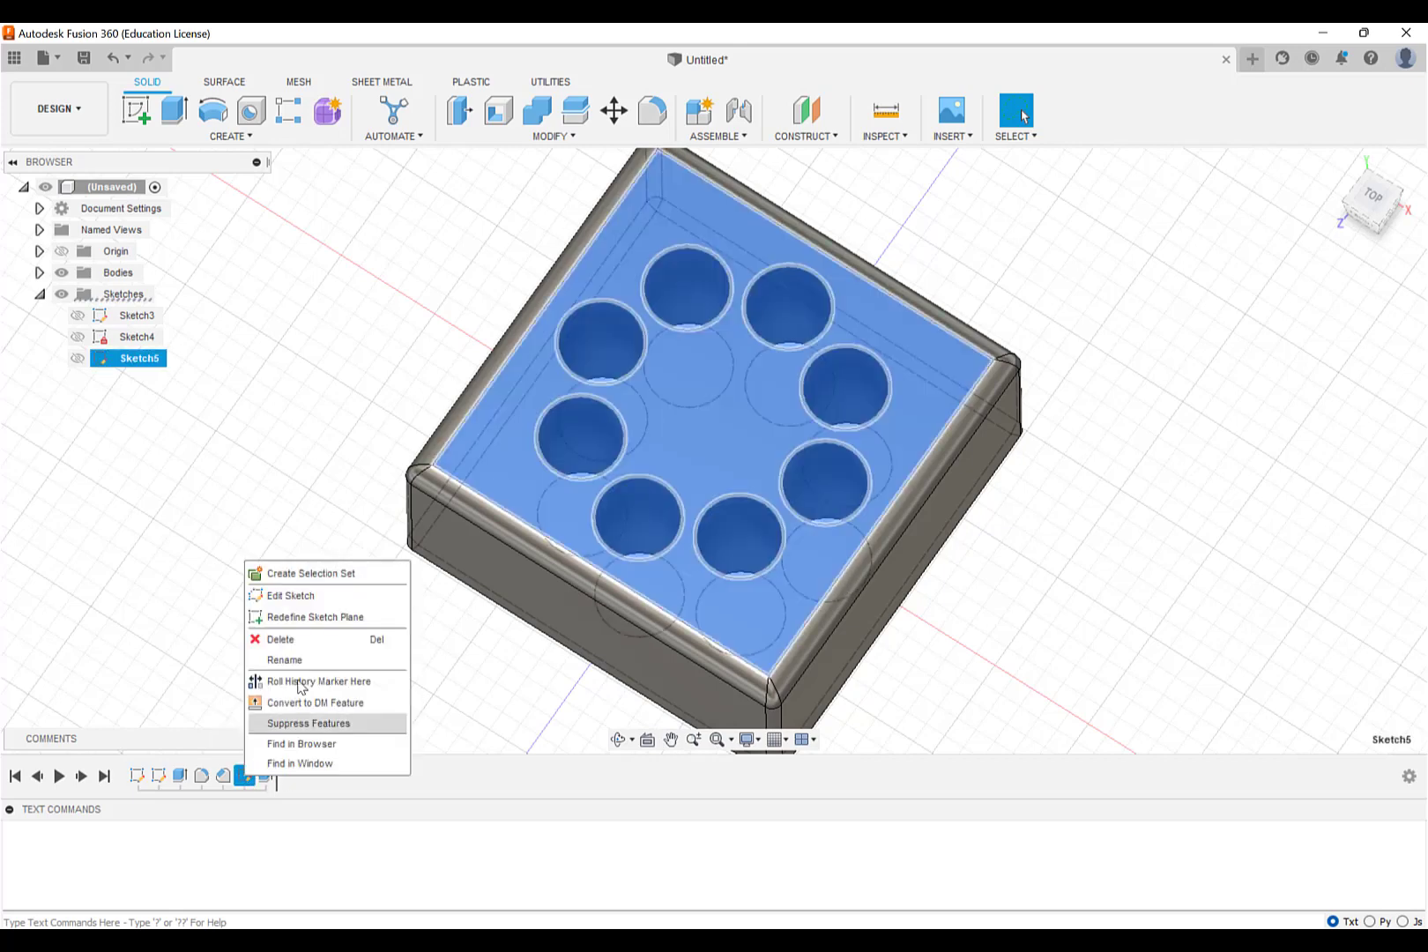
left_click(305, 597)
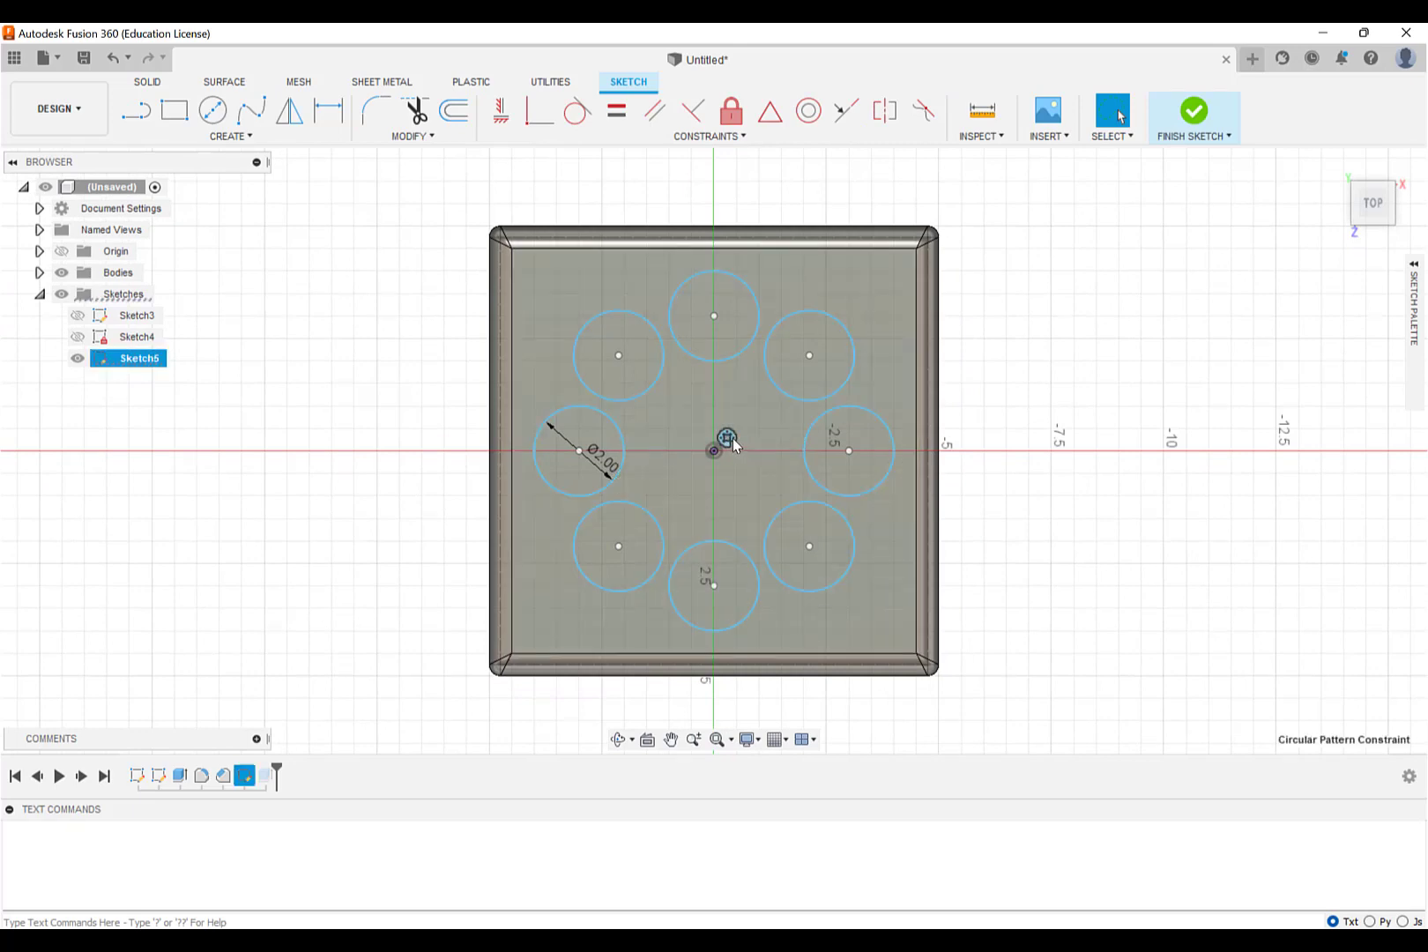
right_click(734, 438)
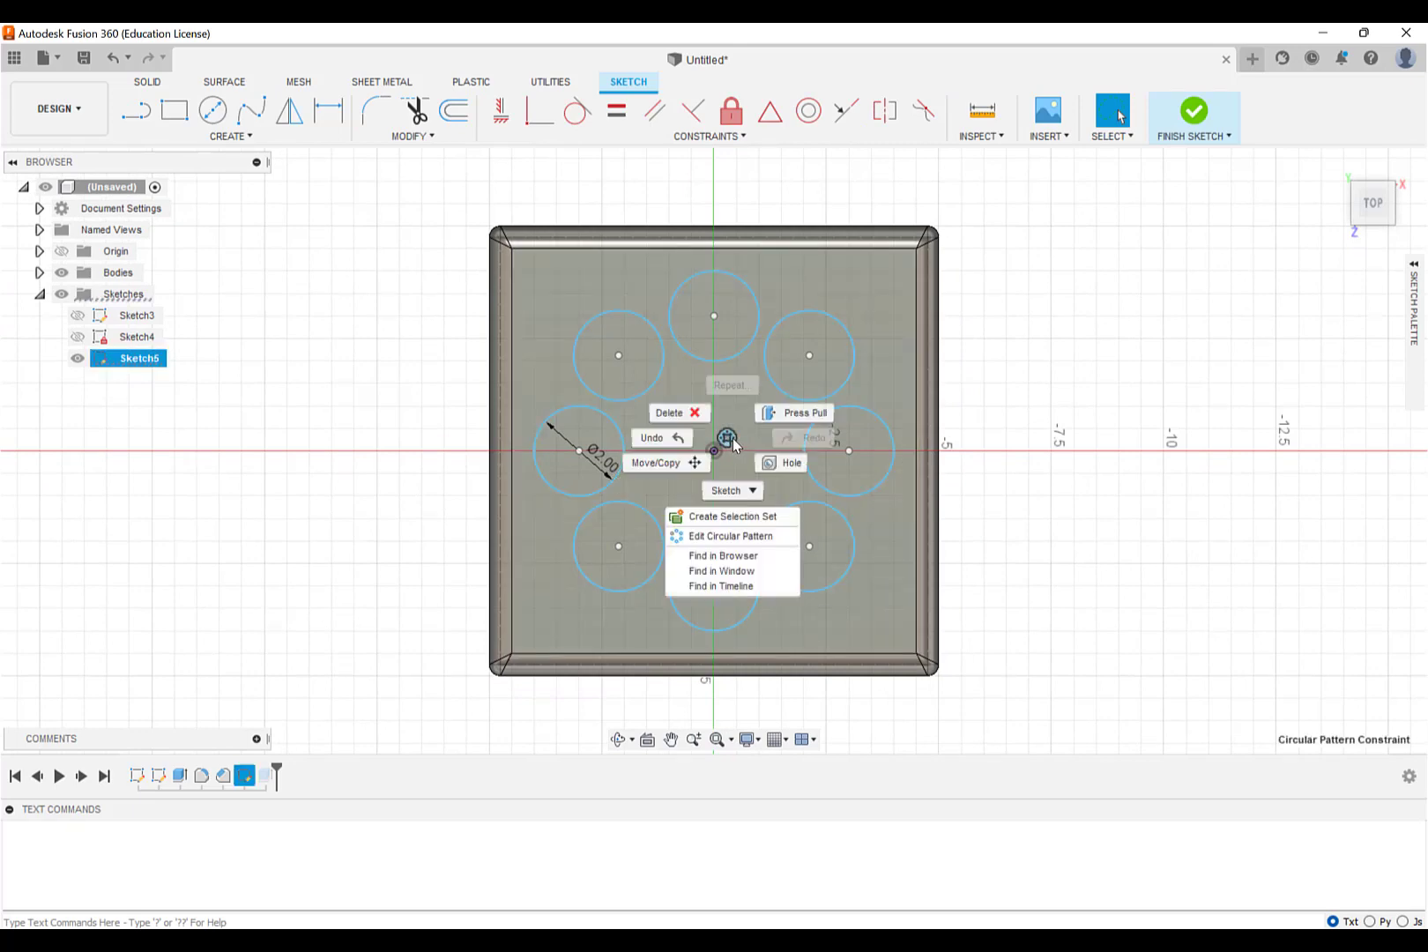
left_click(732, 535)
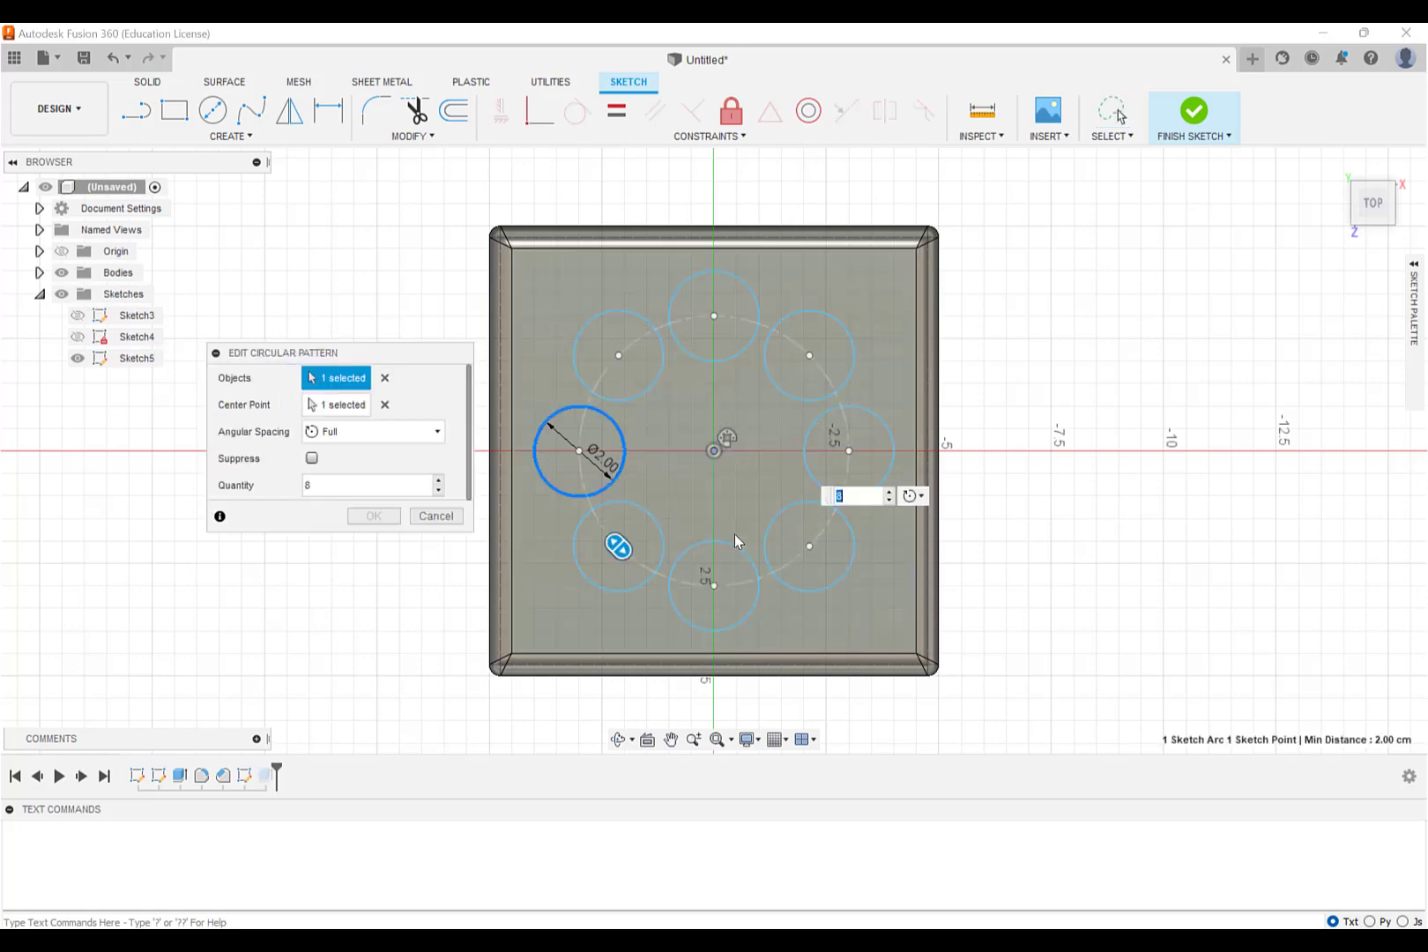
left_click(366, 486)
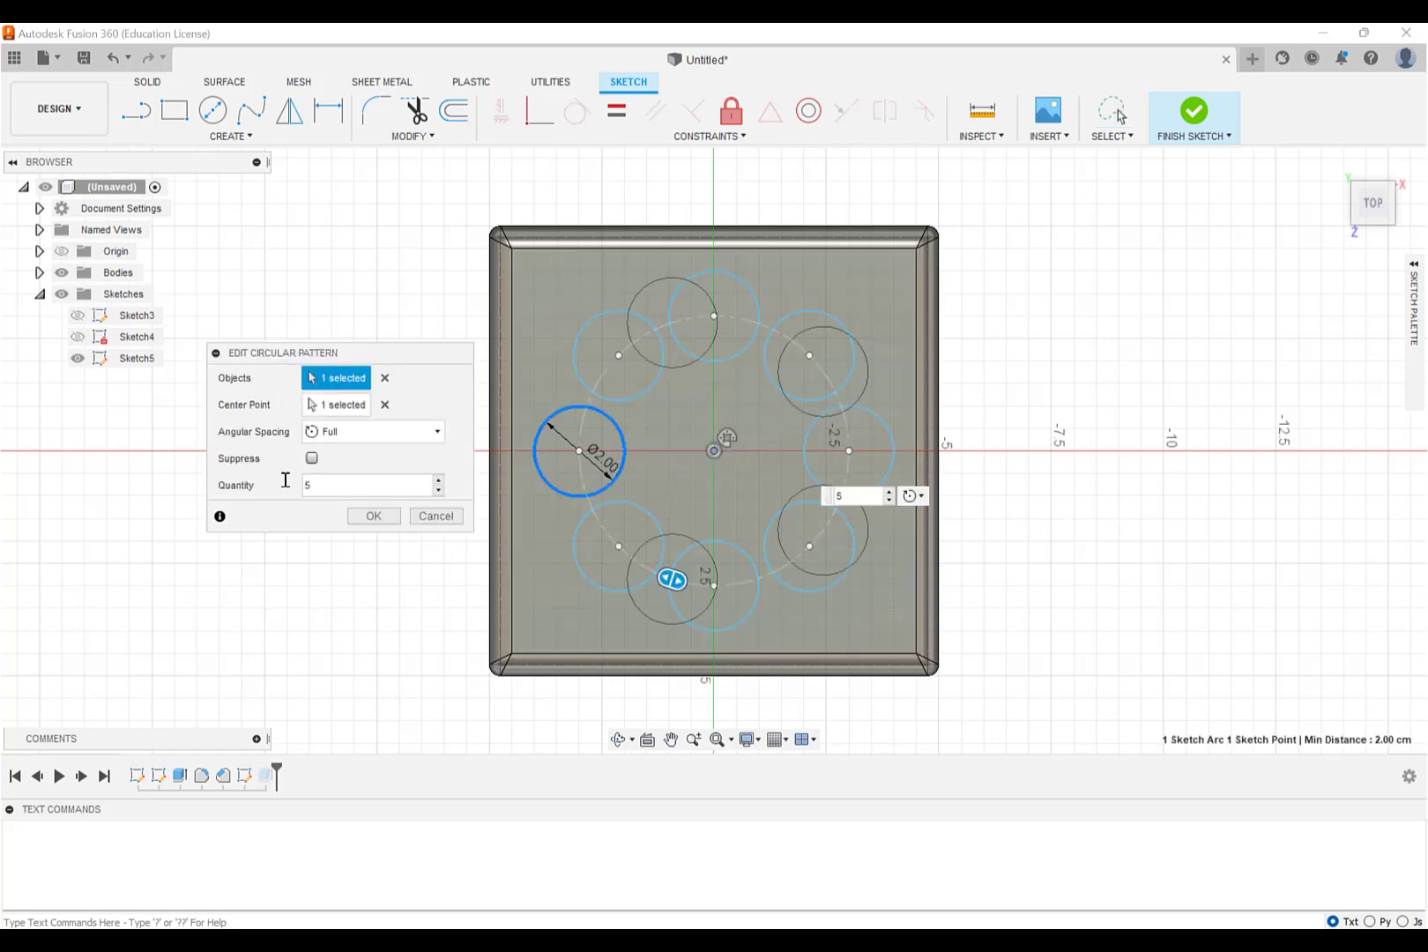
key("Return")
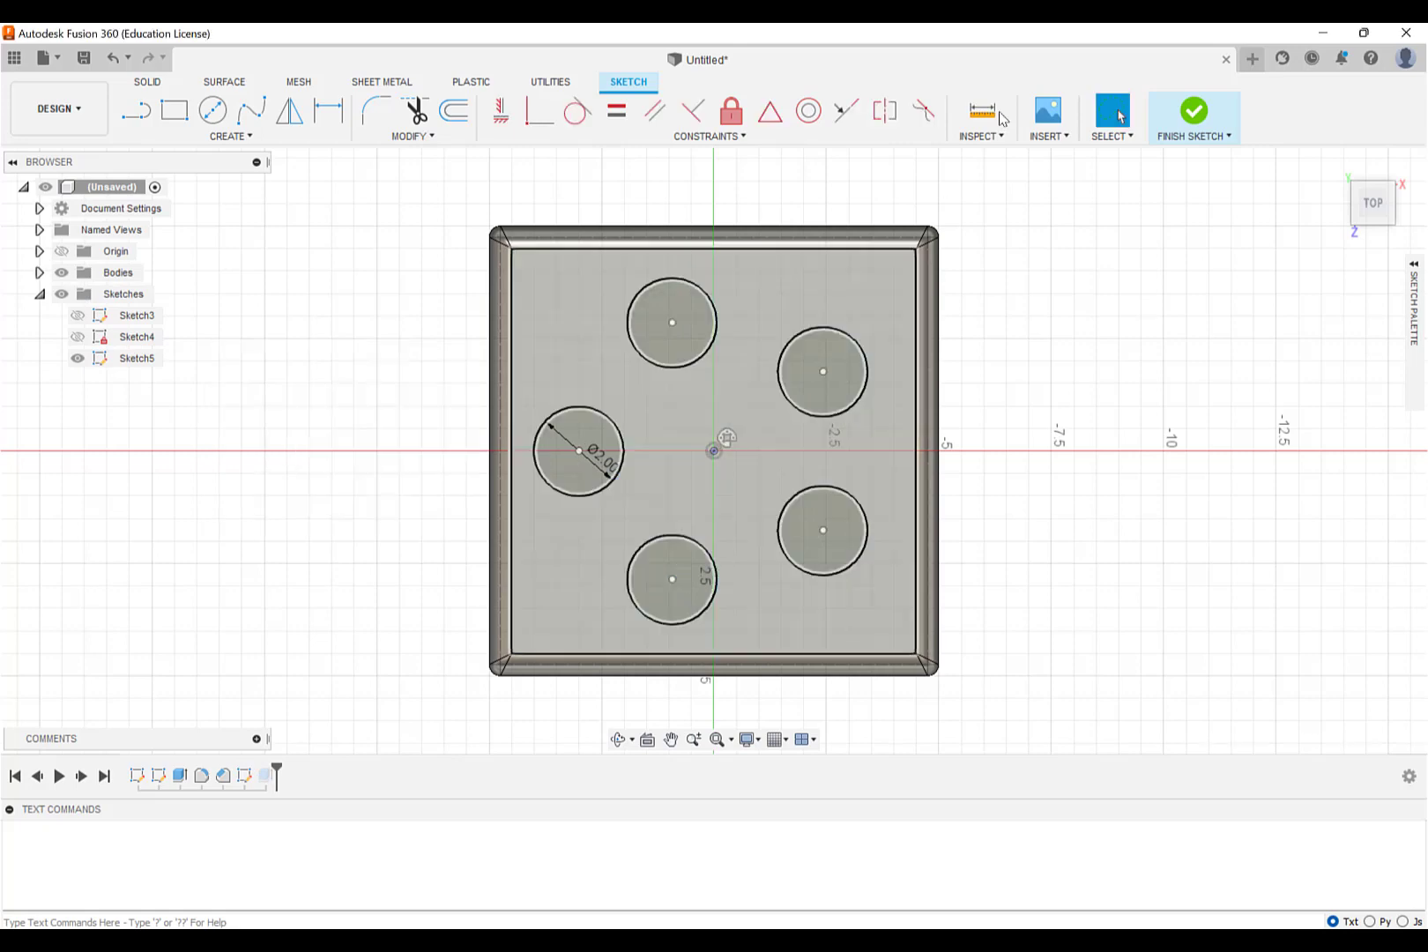
left_click(1194, 120)
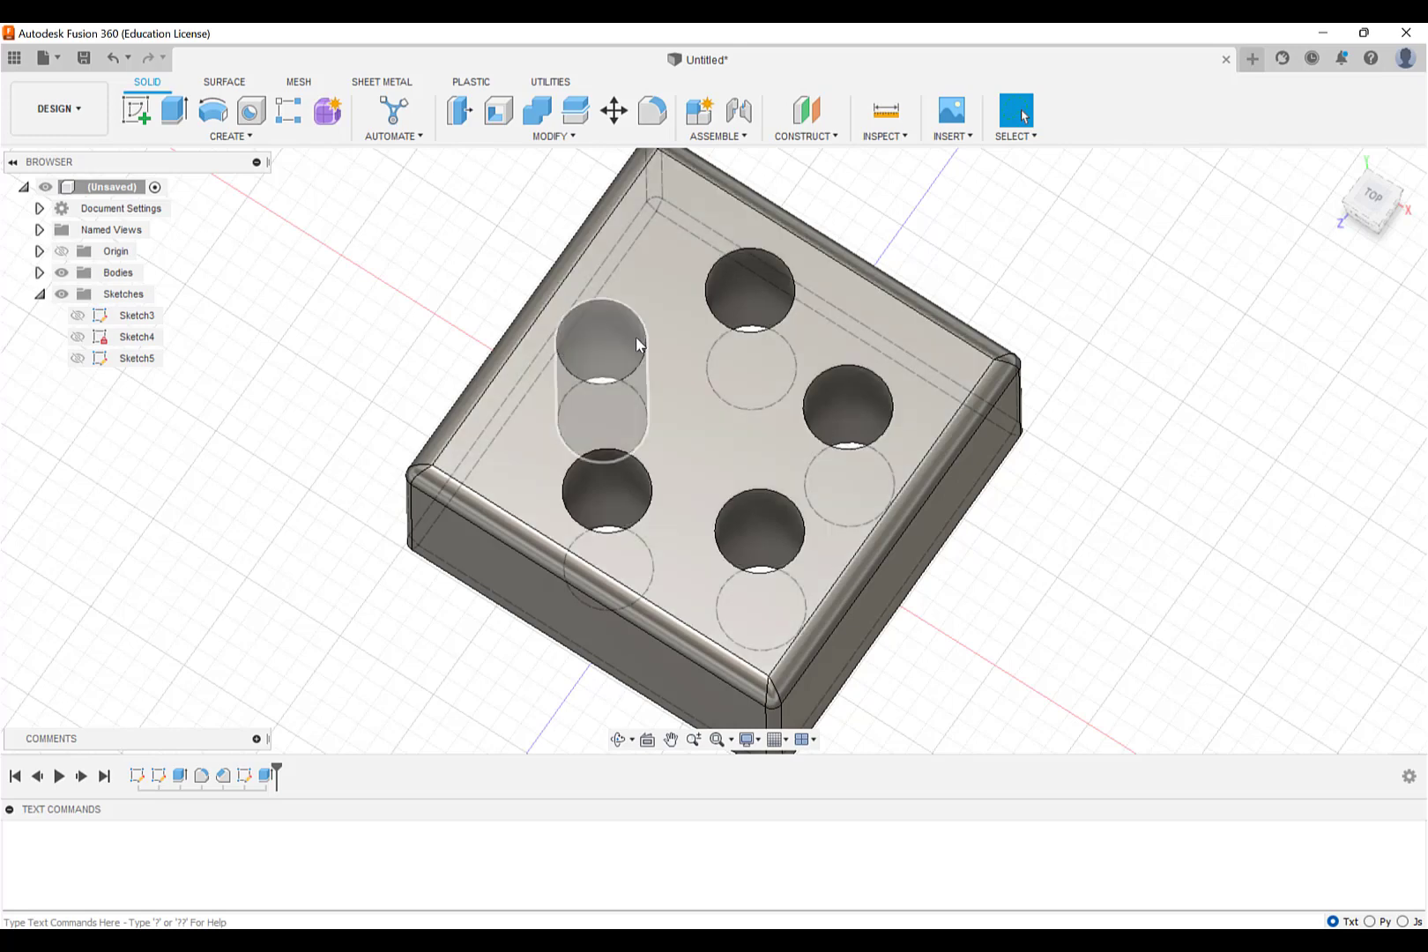
Step: Edit Sketch5's circular pattern quantity from 5 to 6 and finish the sketch
right_click(244, 777)
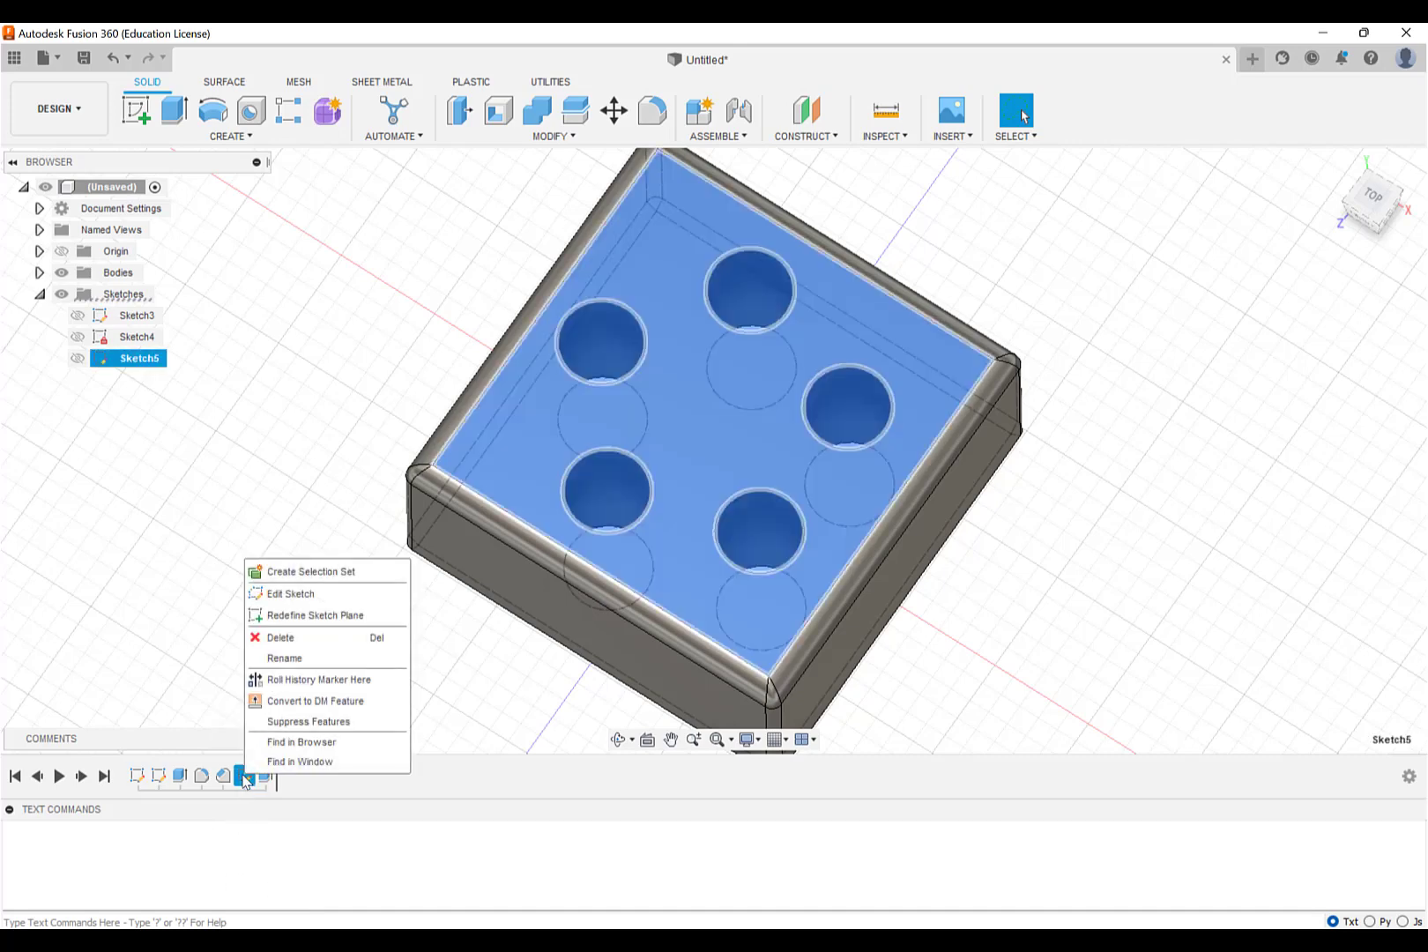
left_click(309, 608)
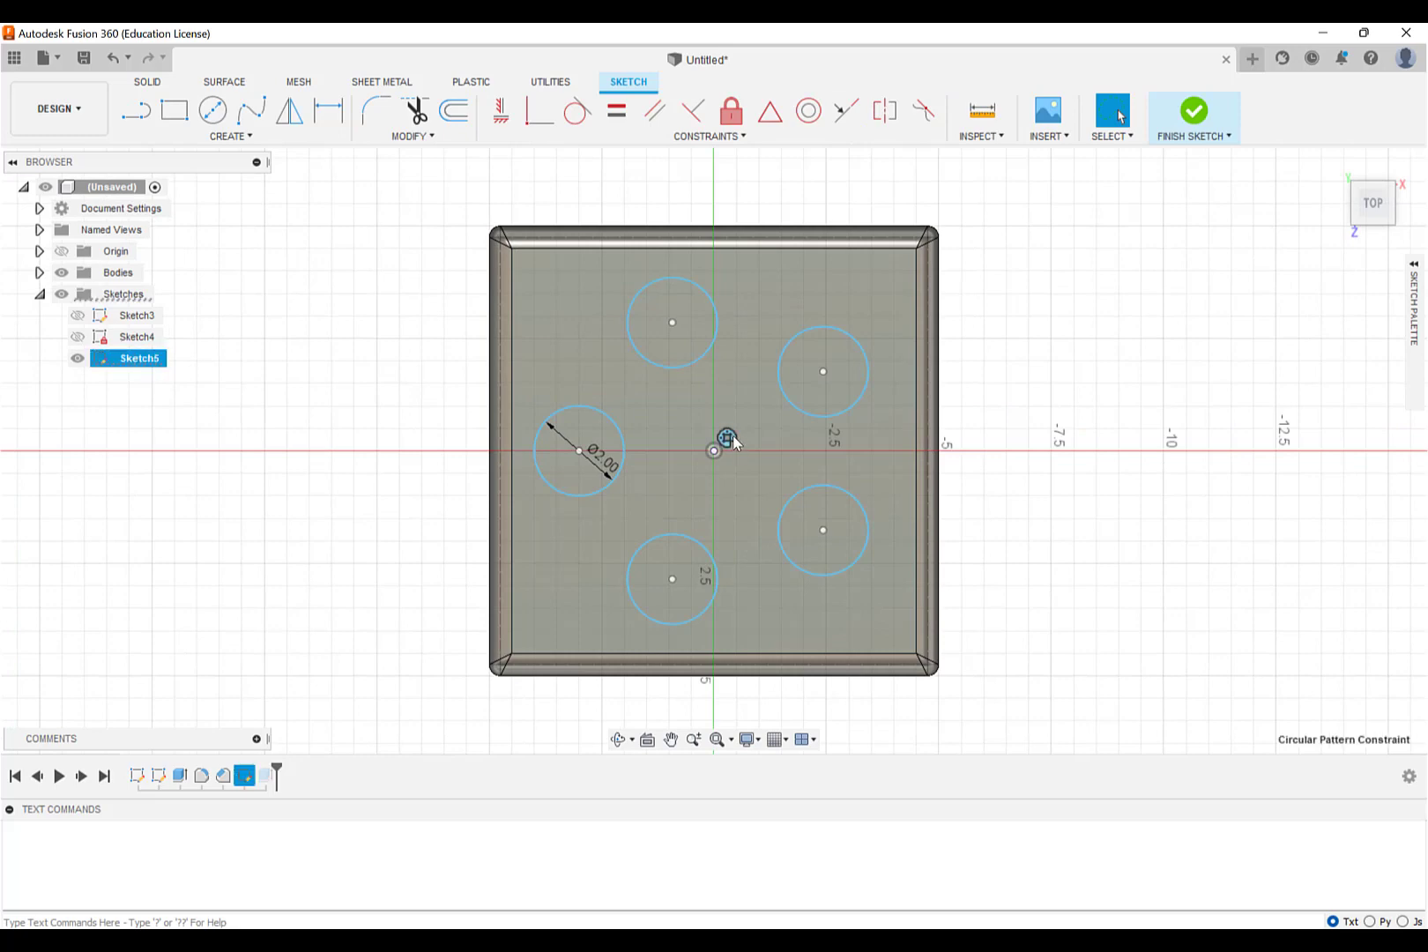
right_click(731, 438)
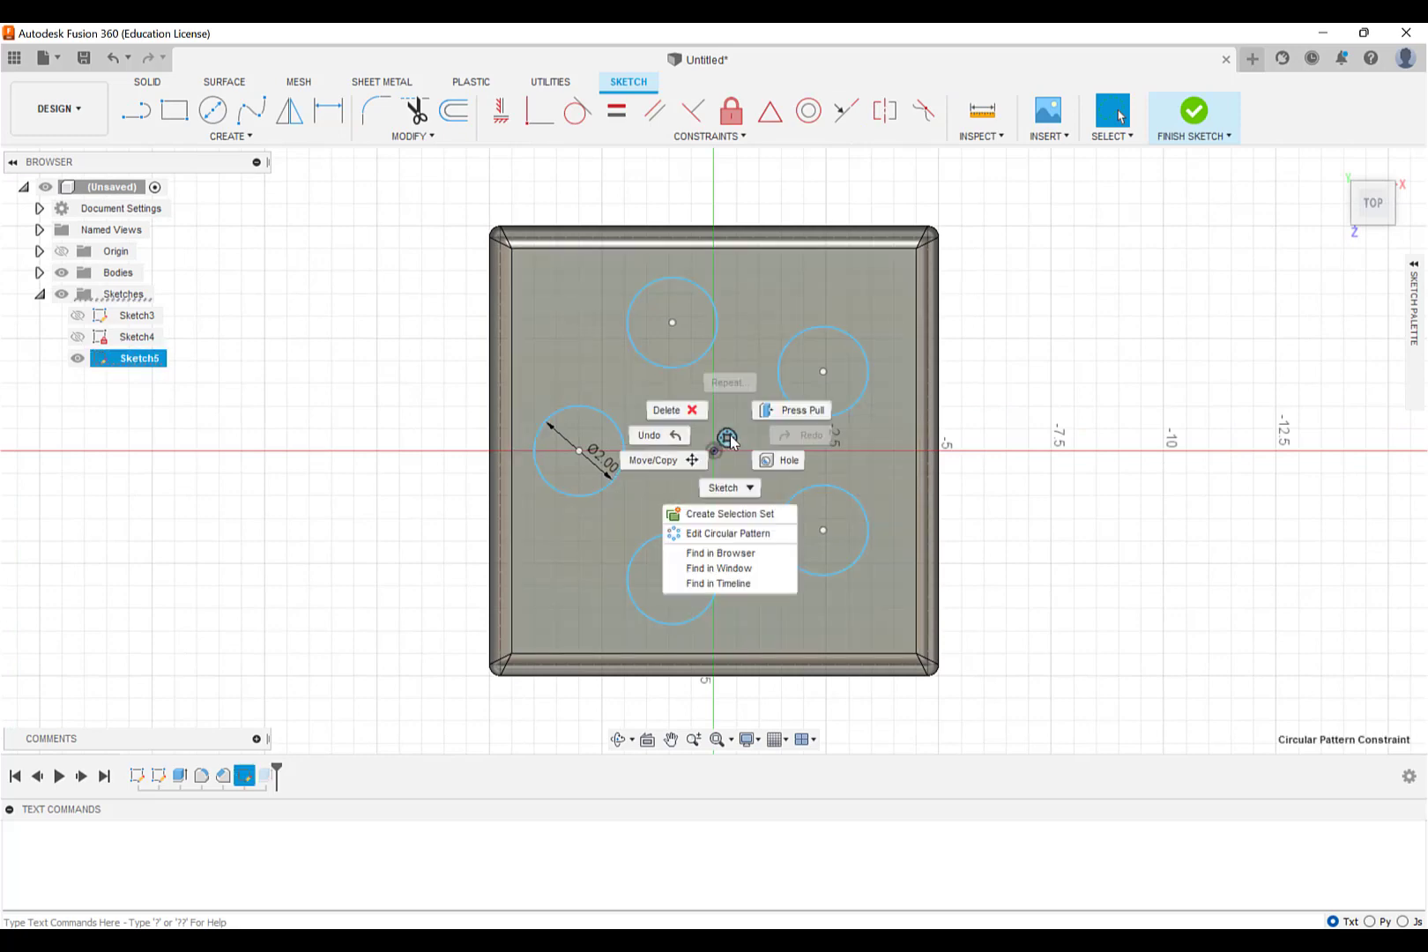
left_click(733, 531)
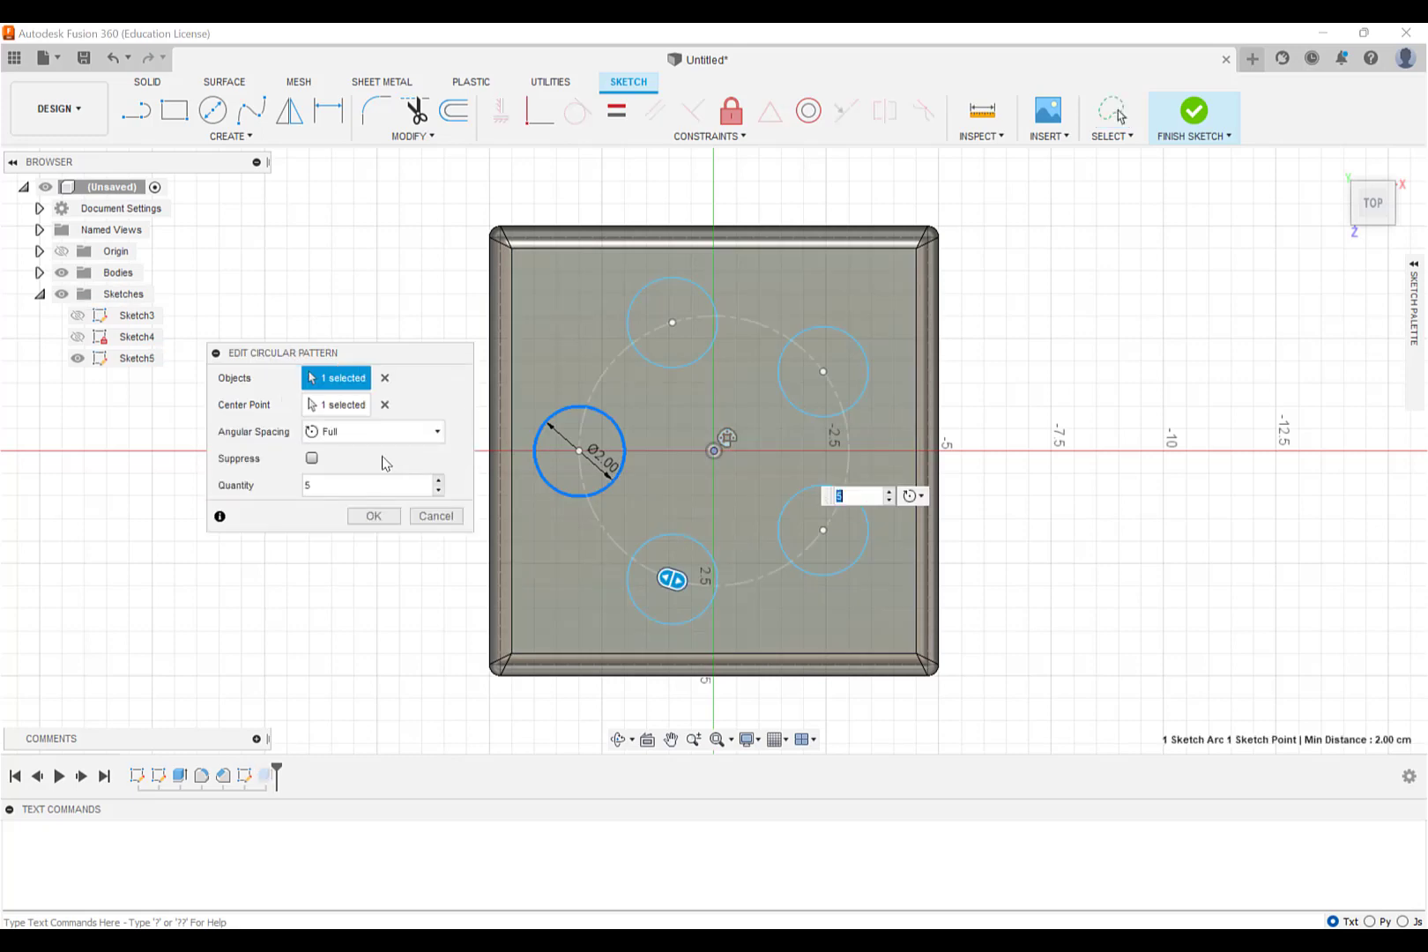
left_click(438, 481)
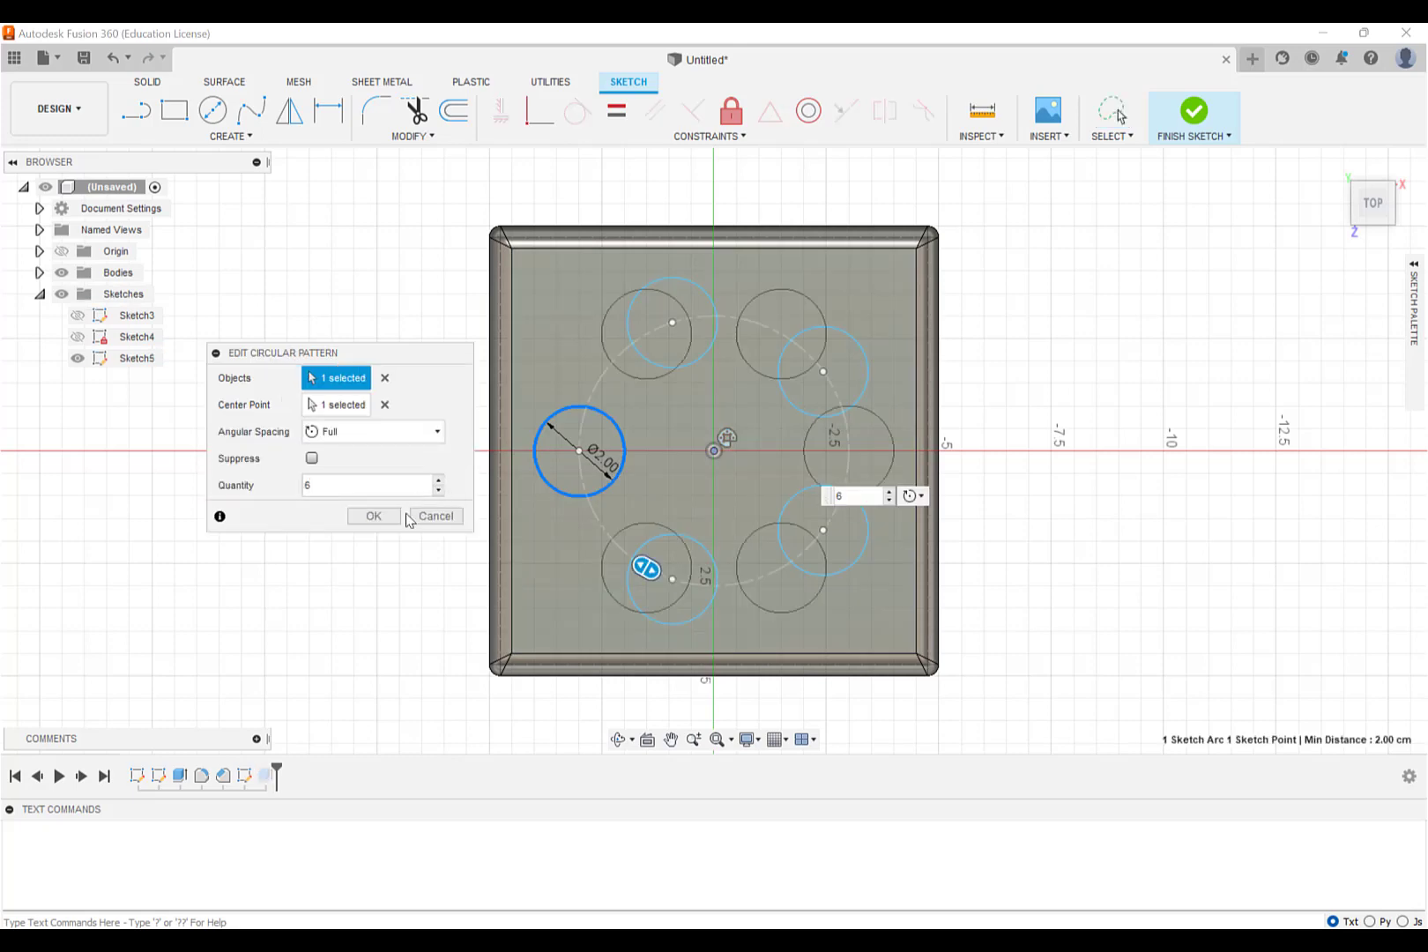
left_click(388, 518)
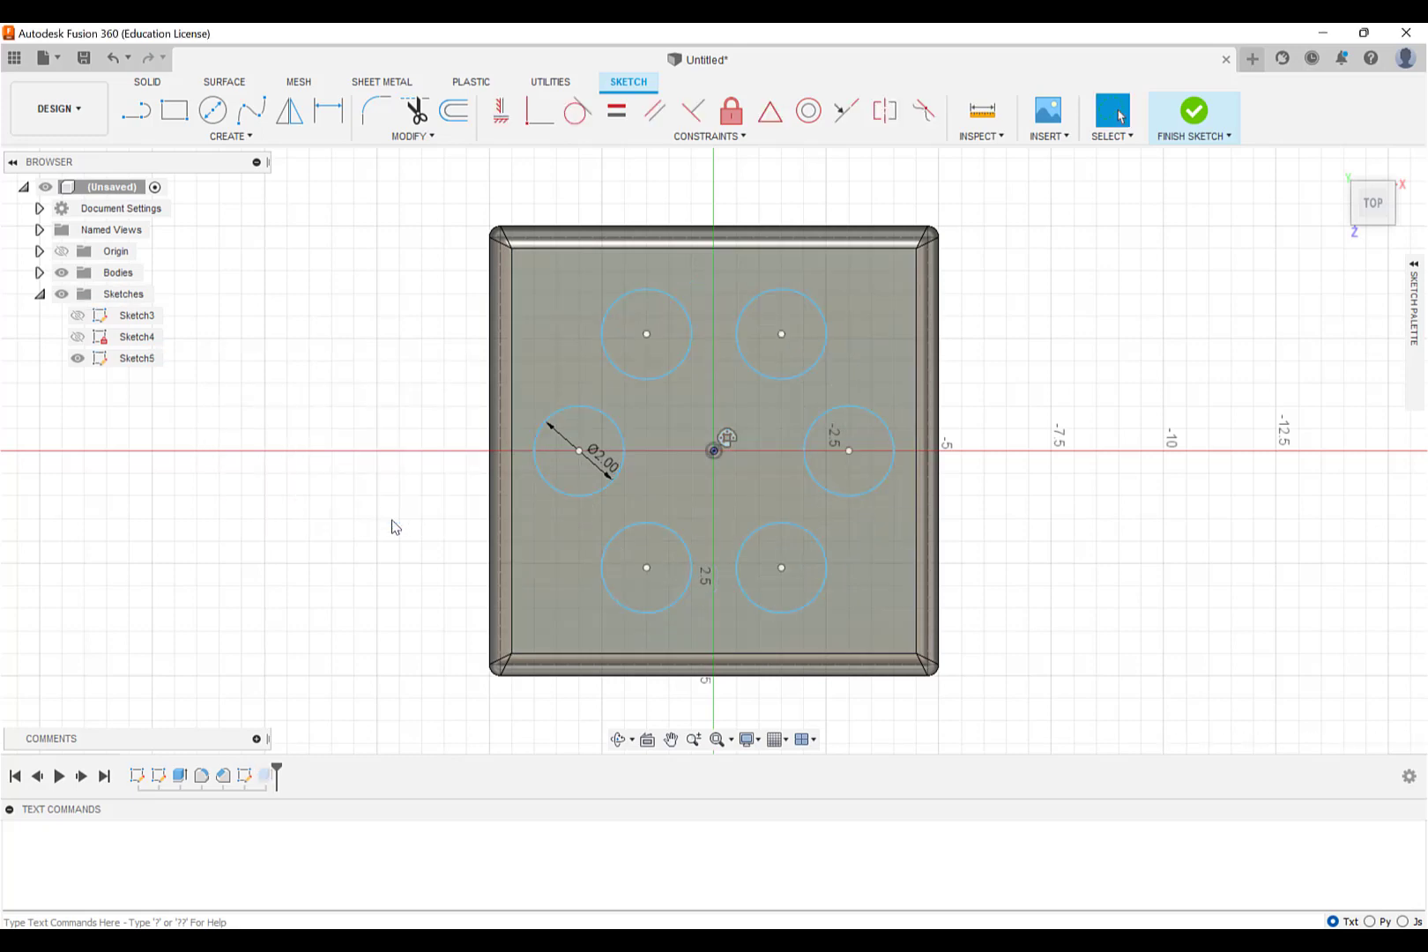
left_click(1190, 113)
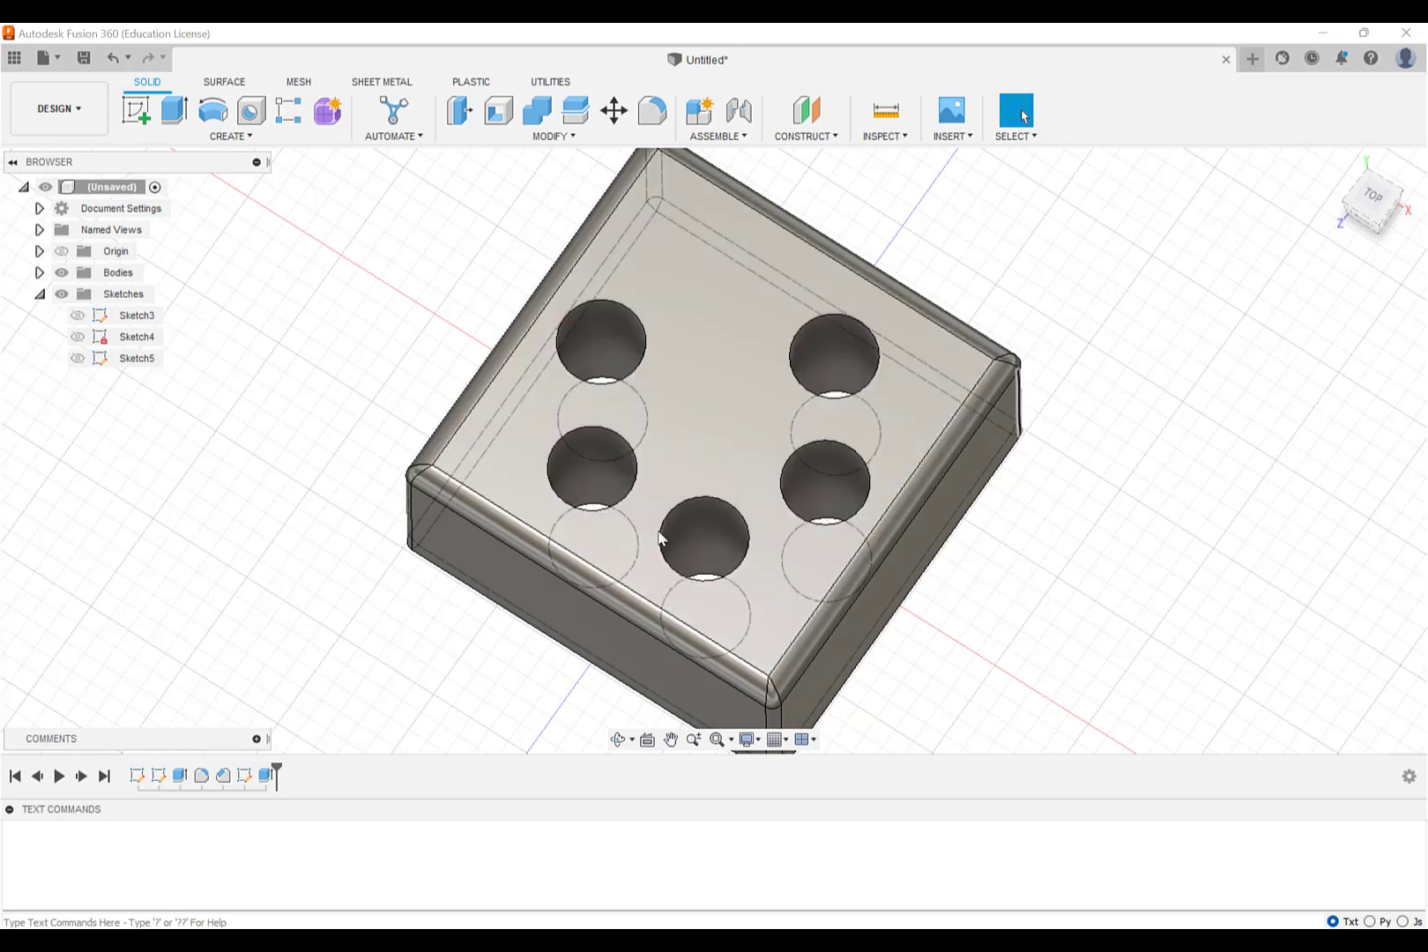
Step: Reopen Sketch5 and delete its circular pattern constraint
right_click(245, 775)
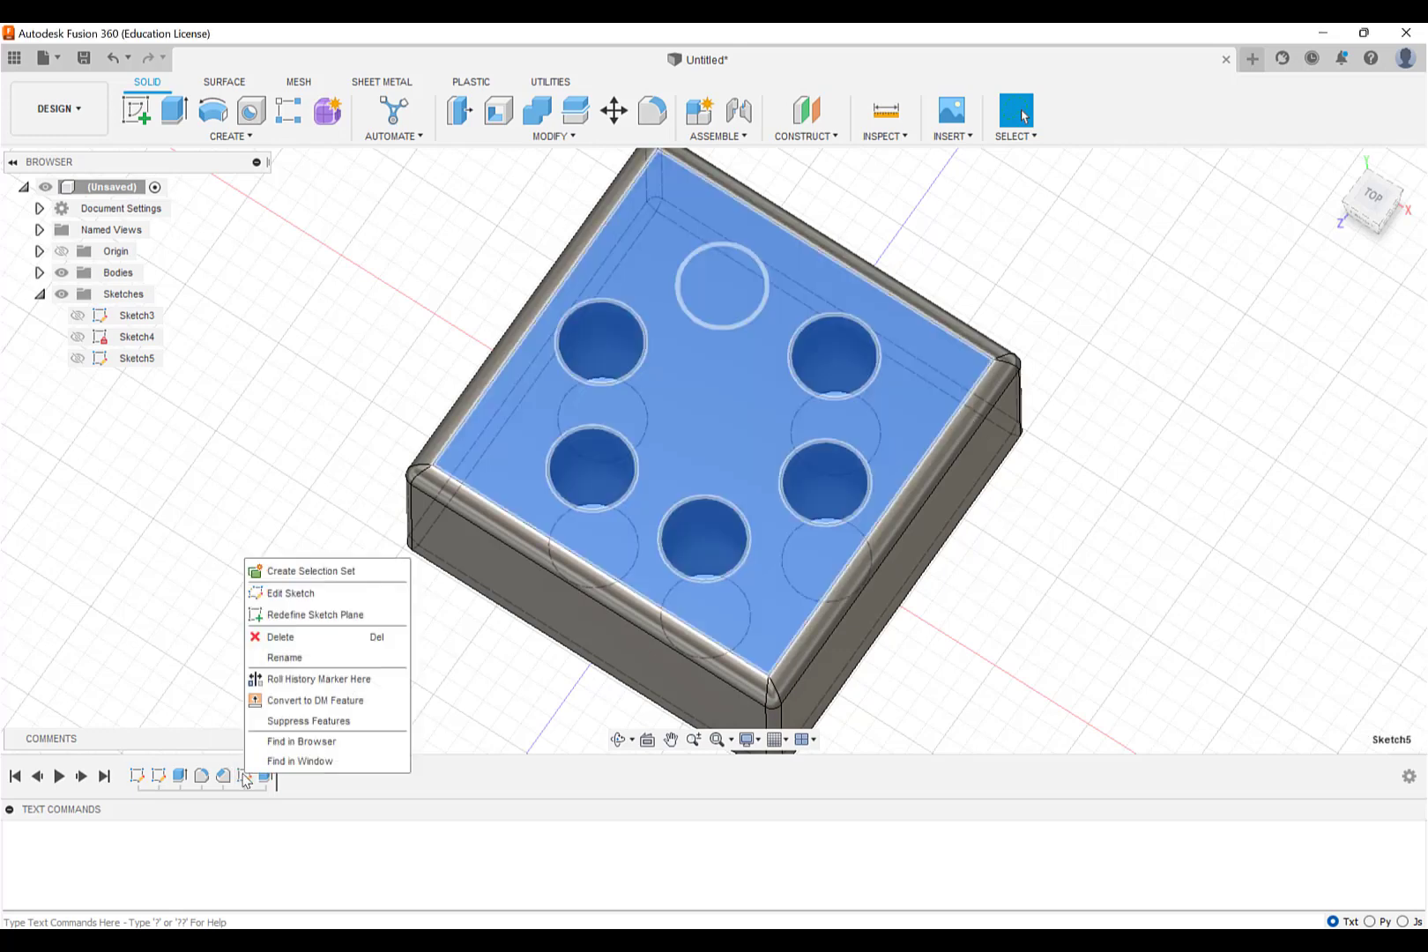
left_click(306, 595)
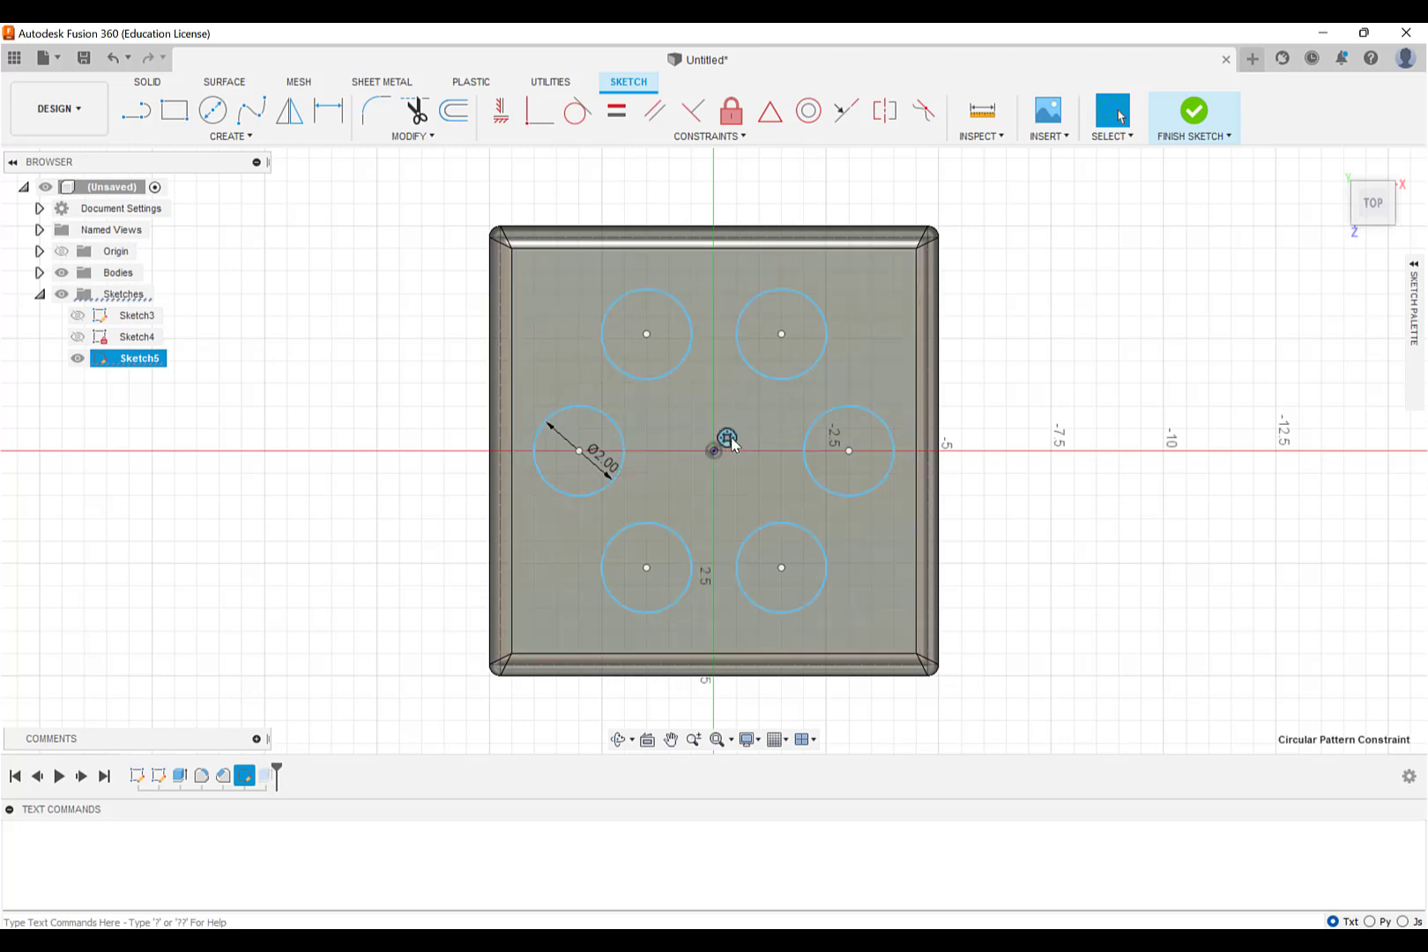
right_click(731, 443)
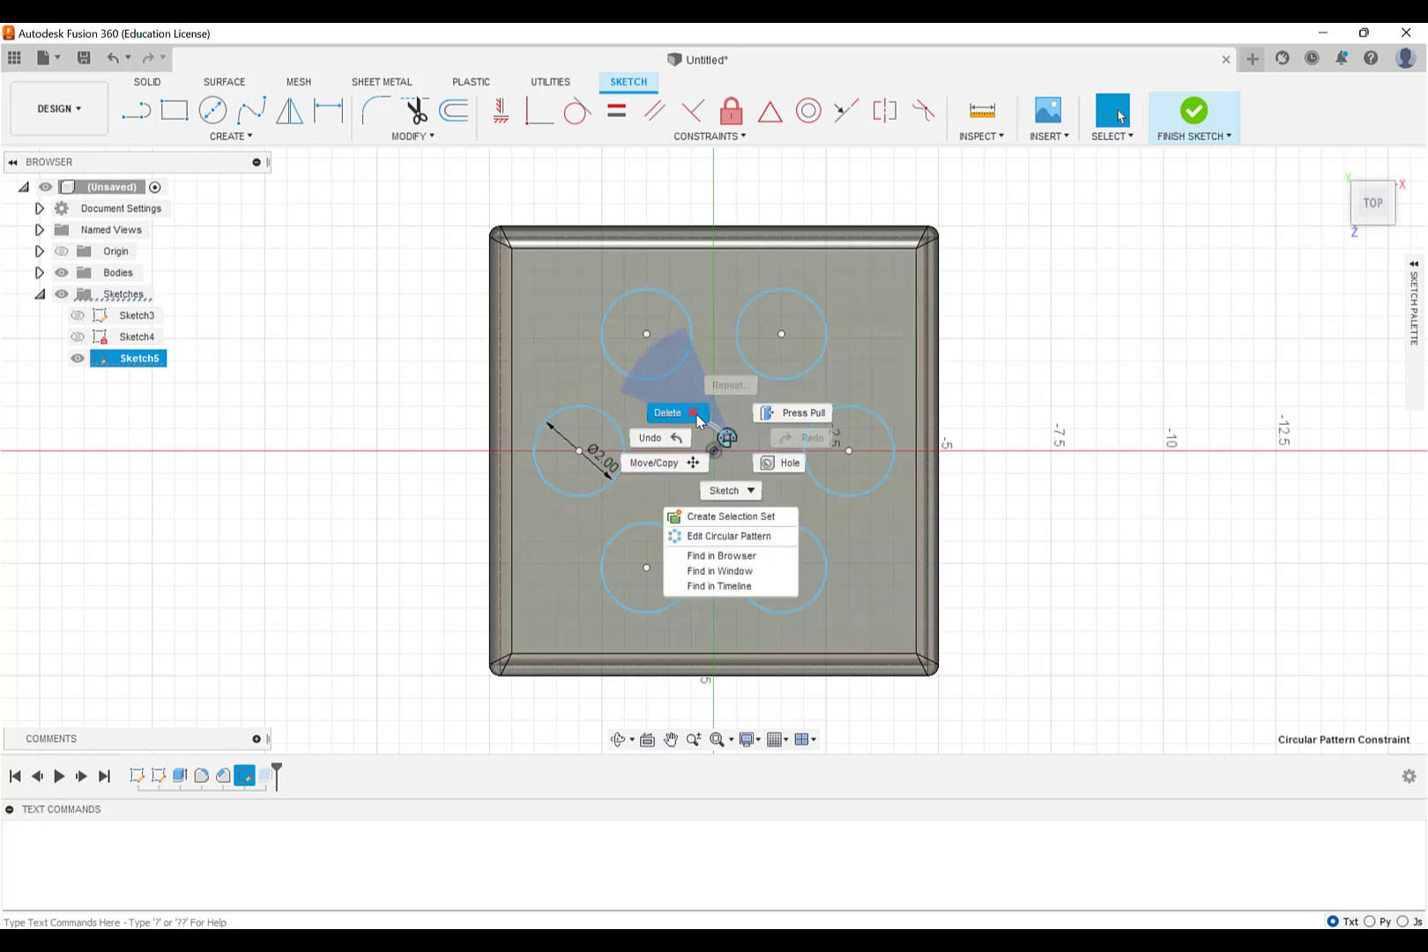
left_click(696, 416)
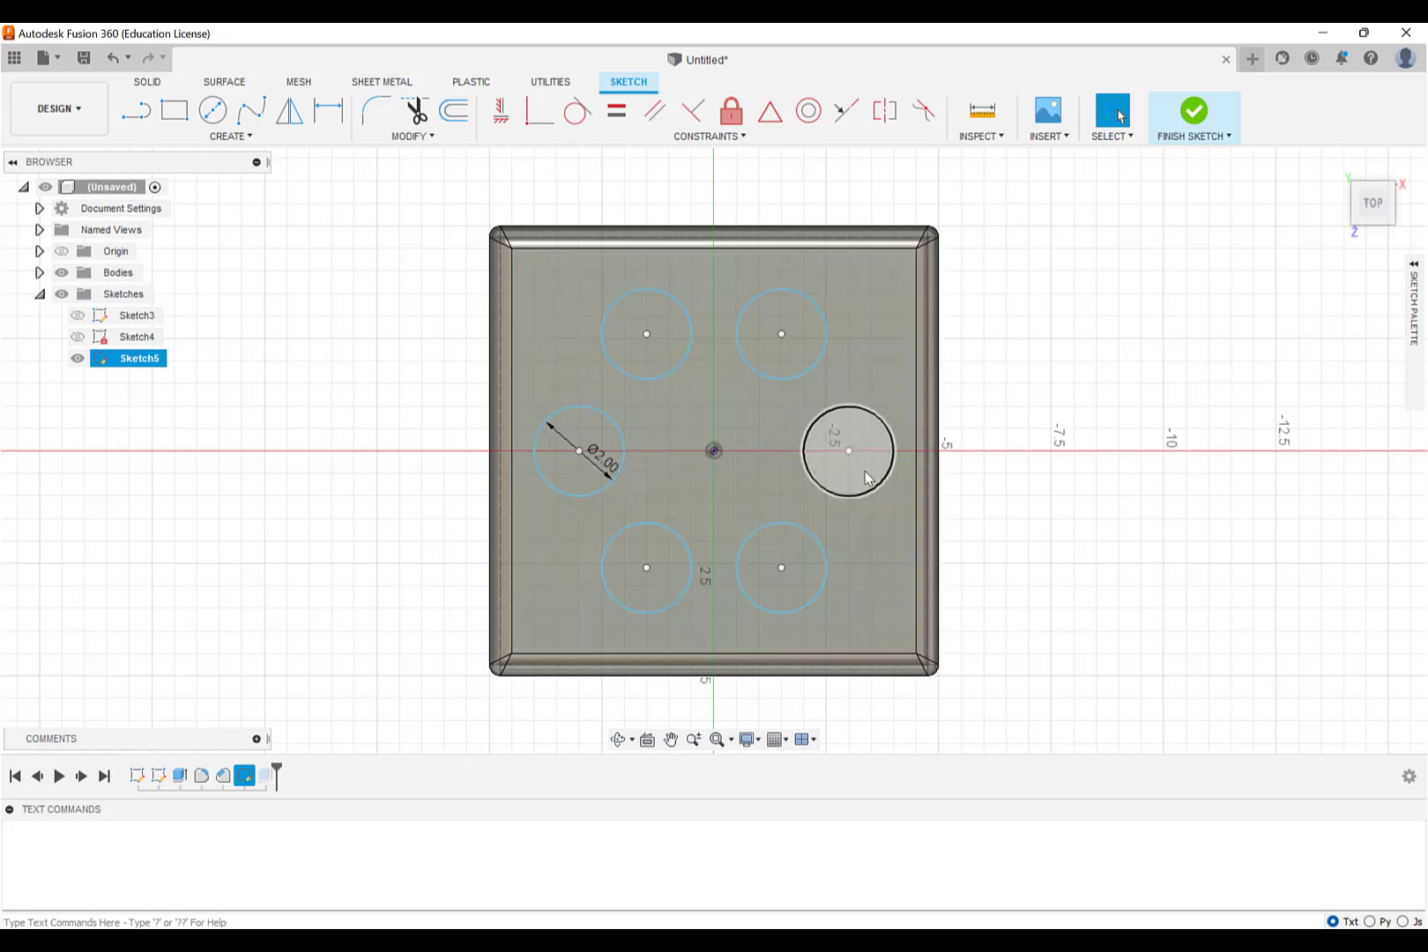
Step: Delete the five extra circles: top-left, top-right, right, bottom-right, and bottom-left
left_click(864, 477)
left_click(682, 358)
key("Delete")
left_click(799, 366)
left_click(826, 395)
left_click(806, 369)
left_click(806, 368)
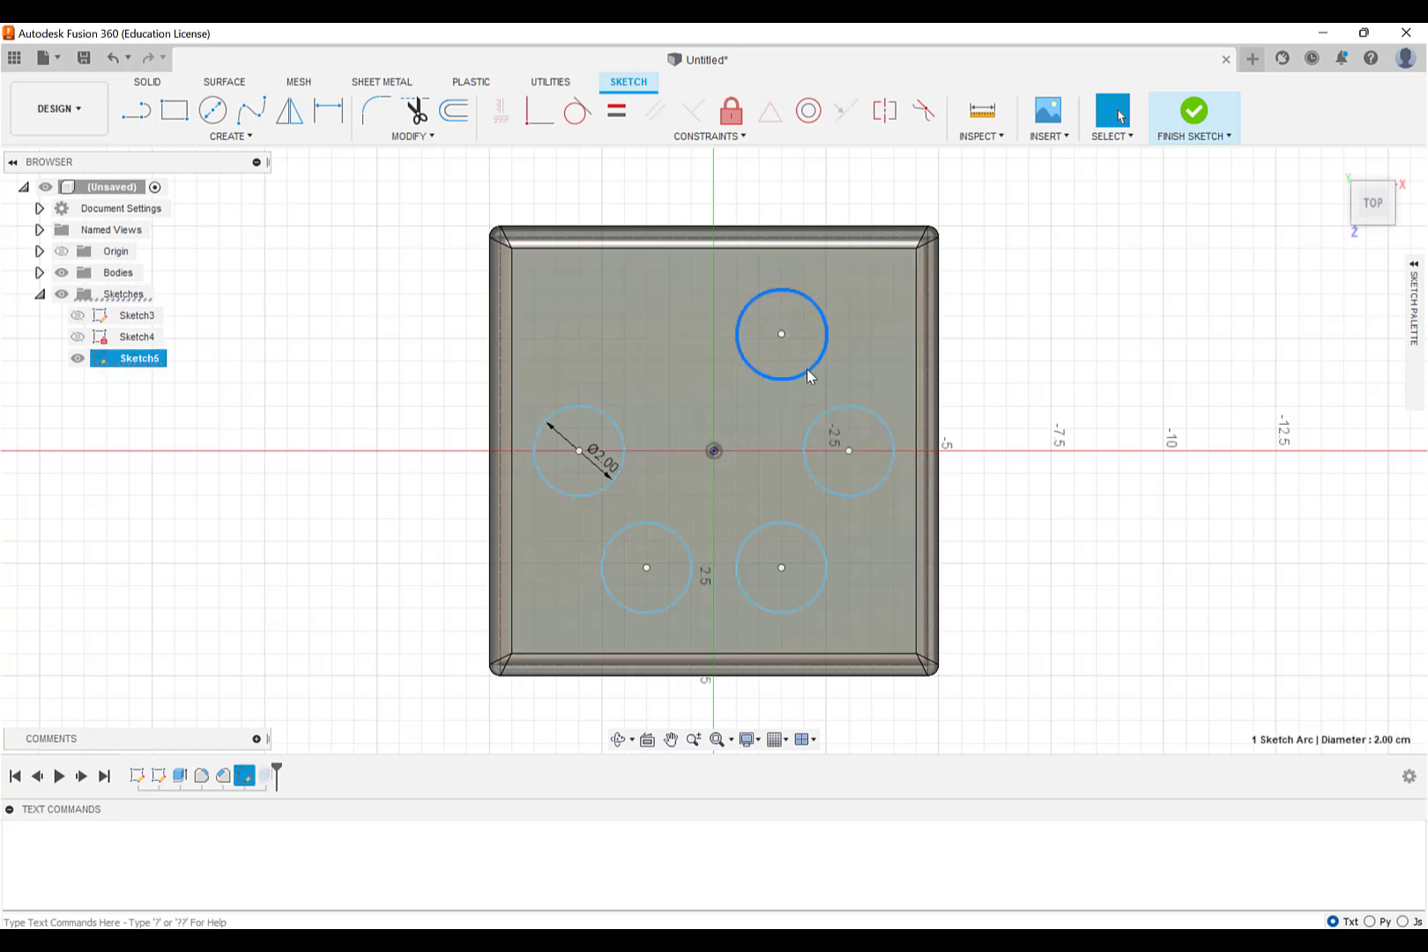
key("Delete")
left_click(860, 408)
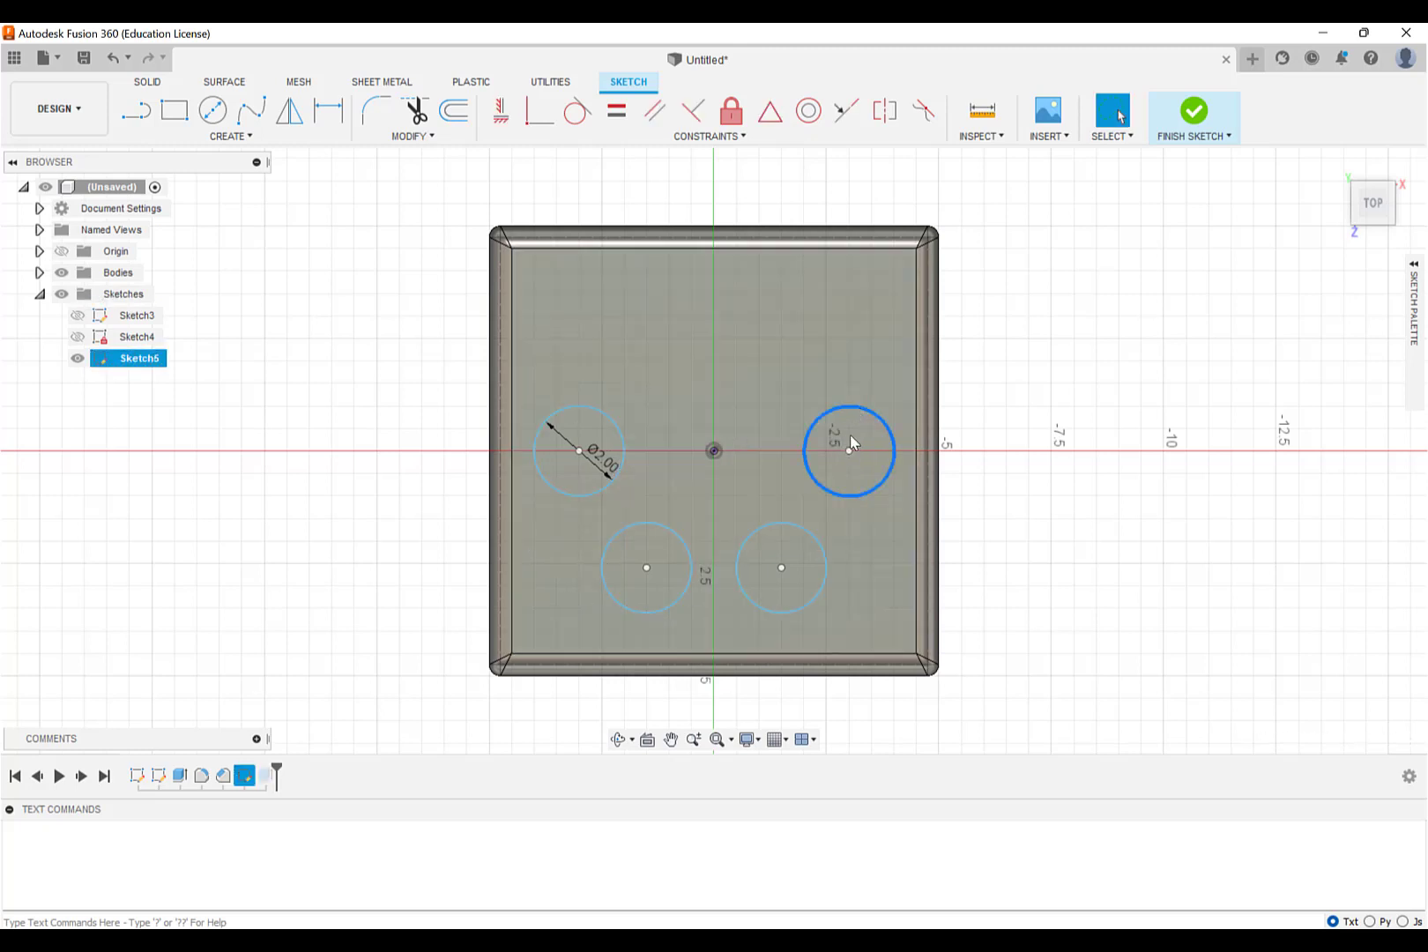
key("Delete")
left_click(817, 539)
key("Delete")
left_click(681, 548)
key("Delete")
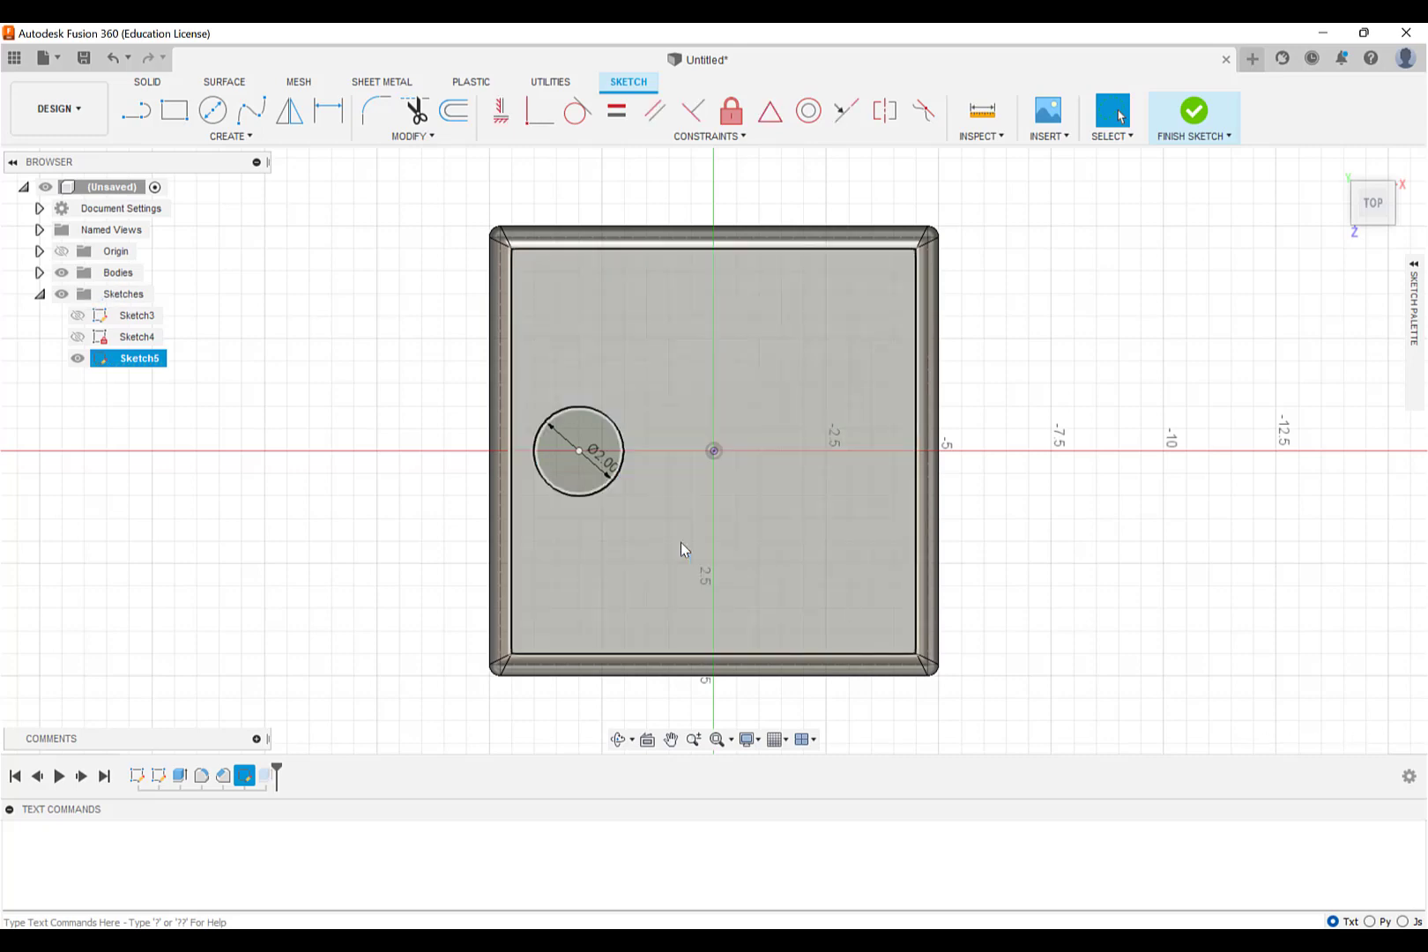
Step: Finish the sketch and start a solid Circular Pattern with its type set to Features
left_click(1192, 118)
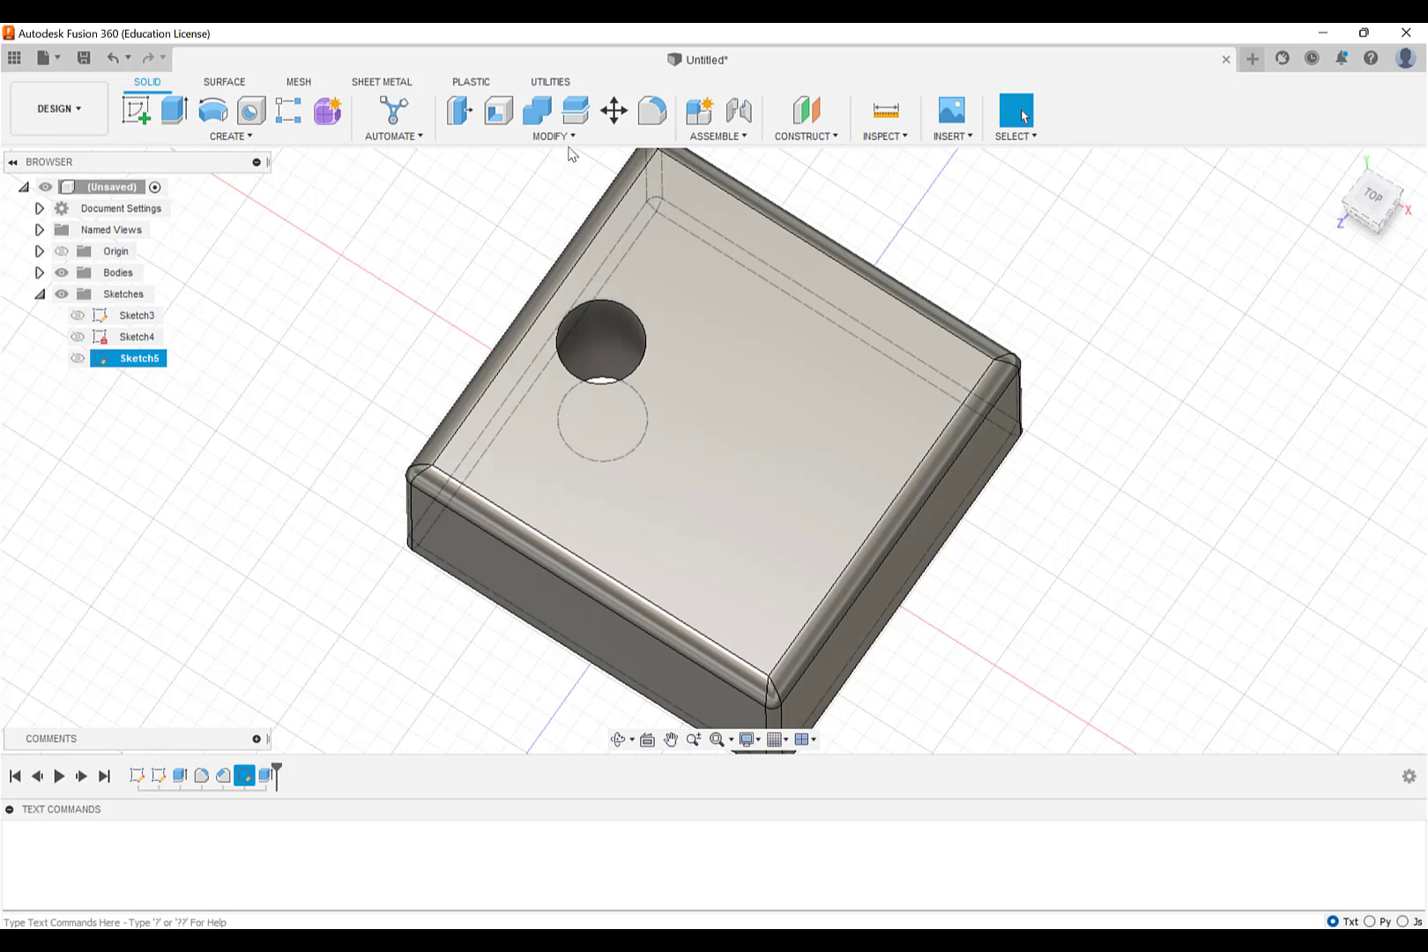
left_click(245, 136)
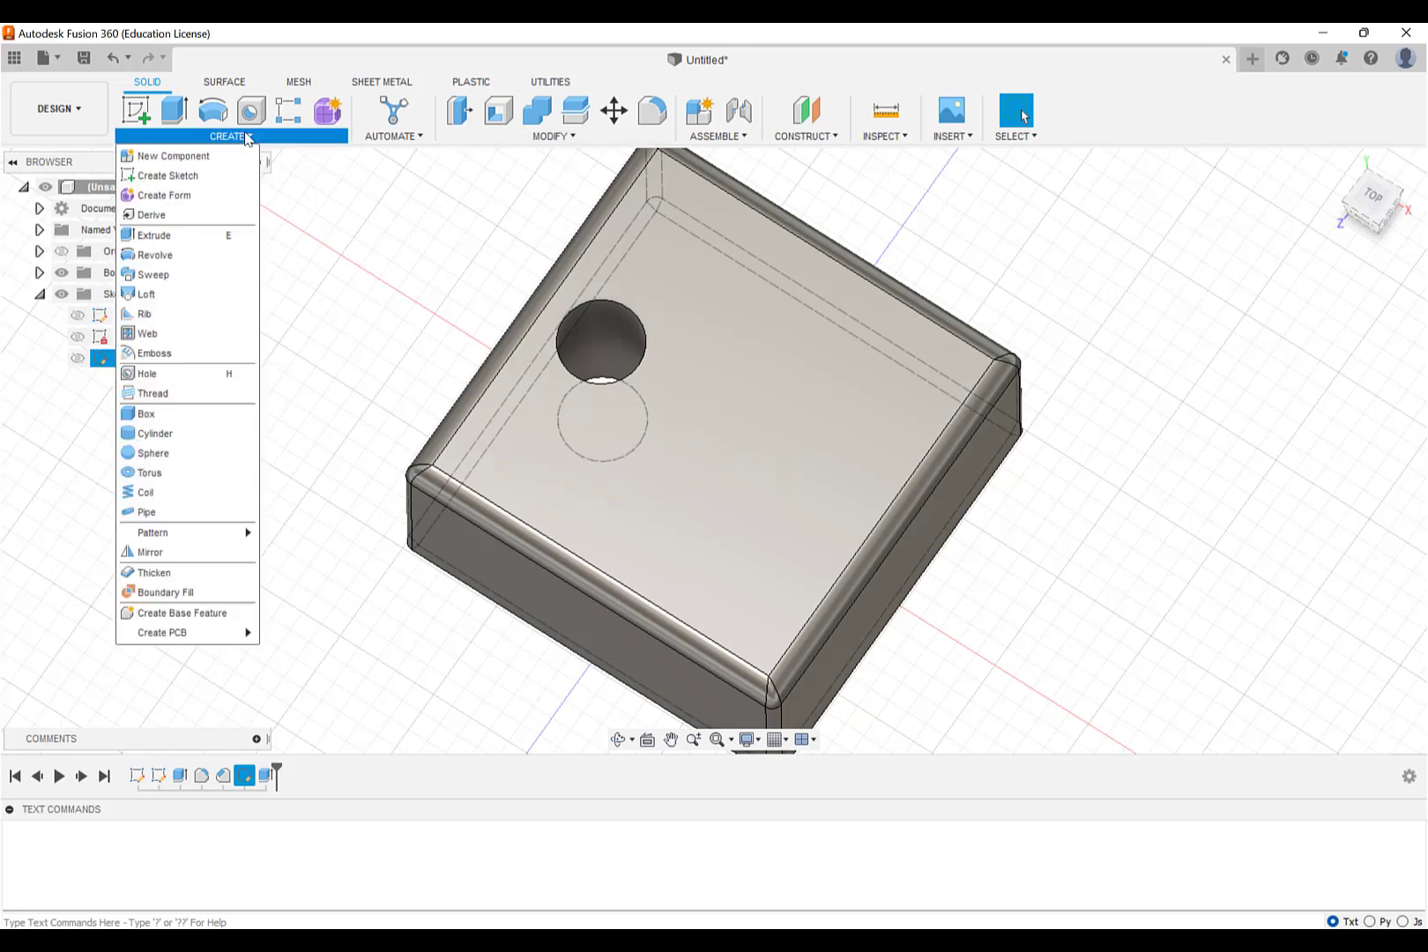
mouse_move(197, 532)
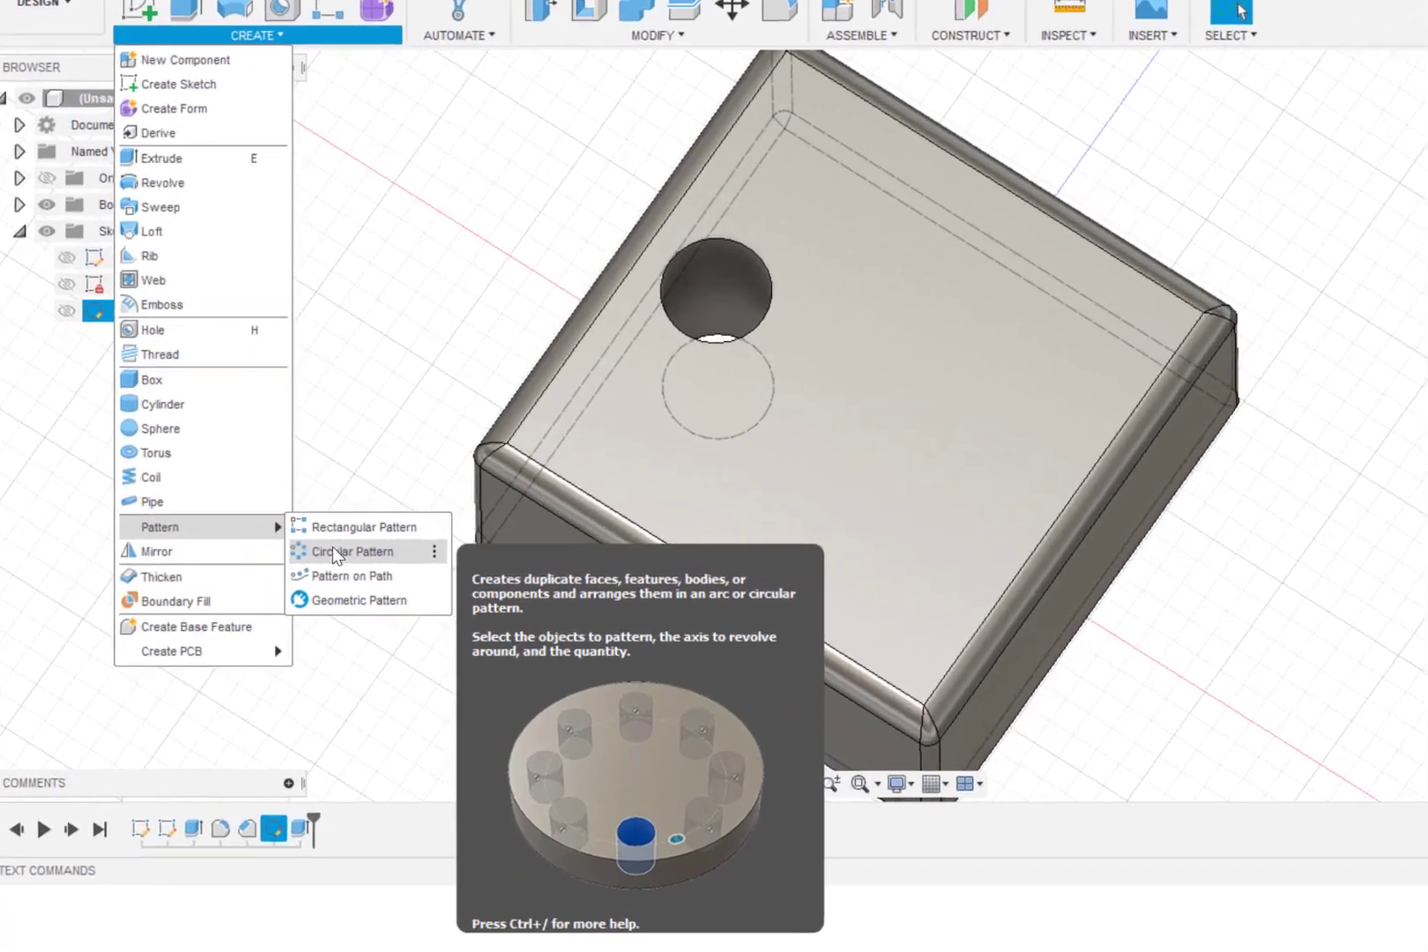
left_click(307, 551)
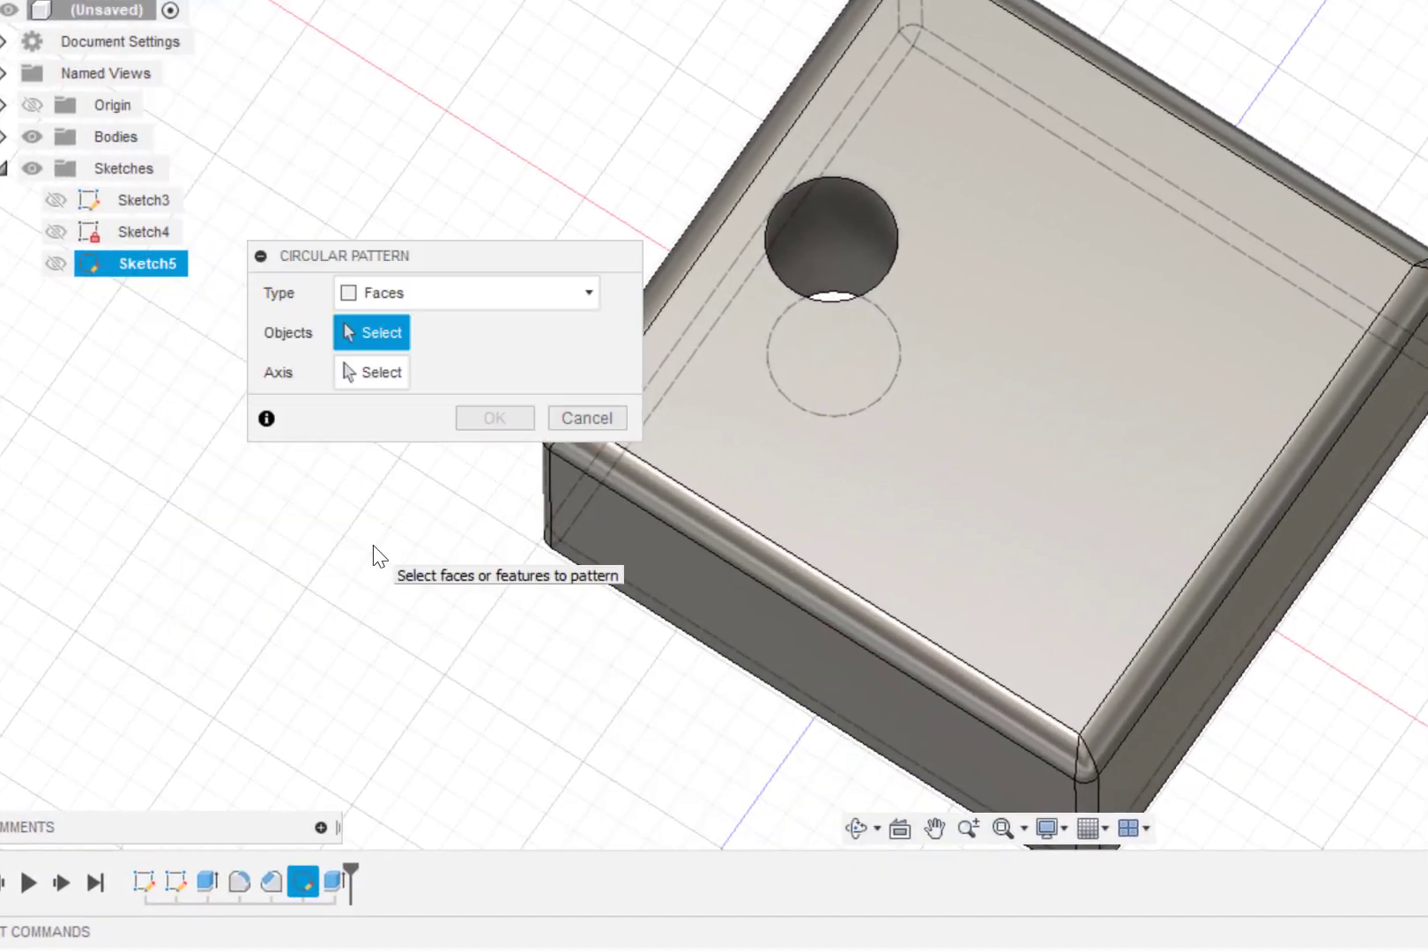
left_click(542, 293)
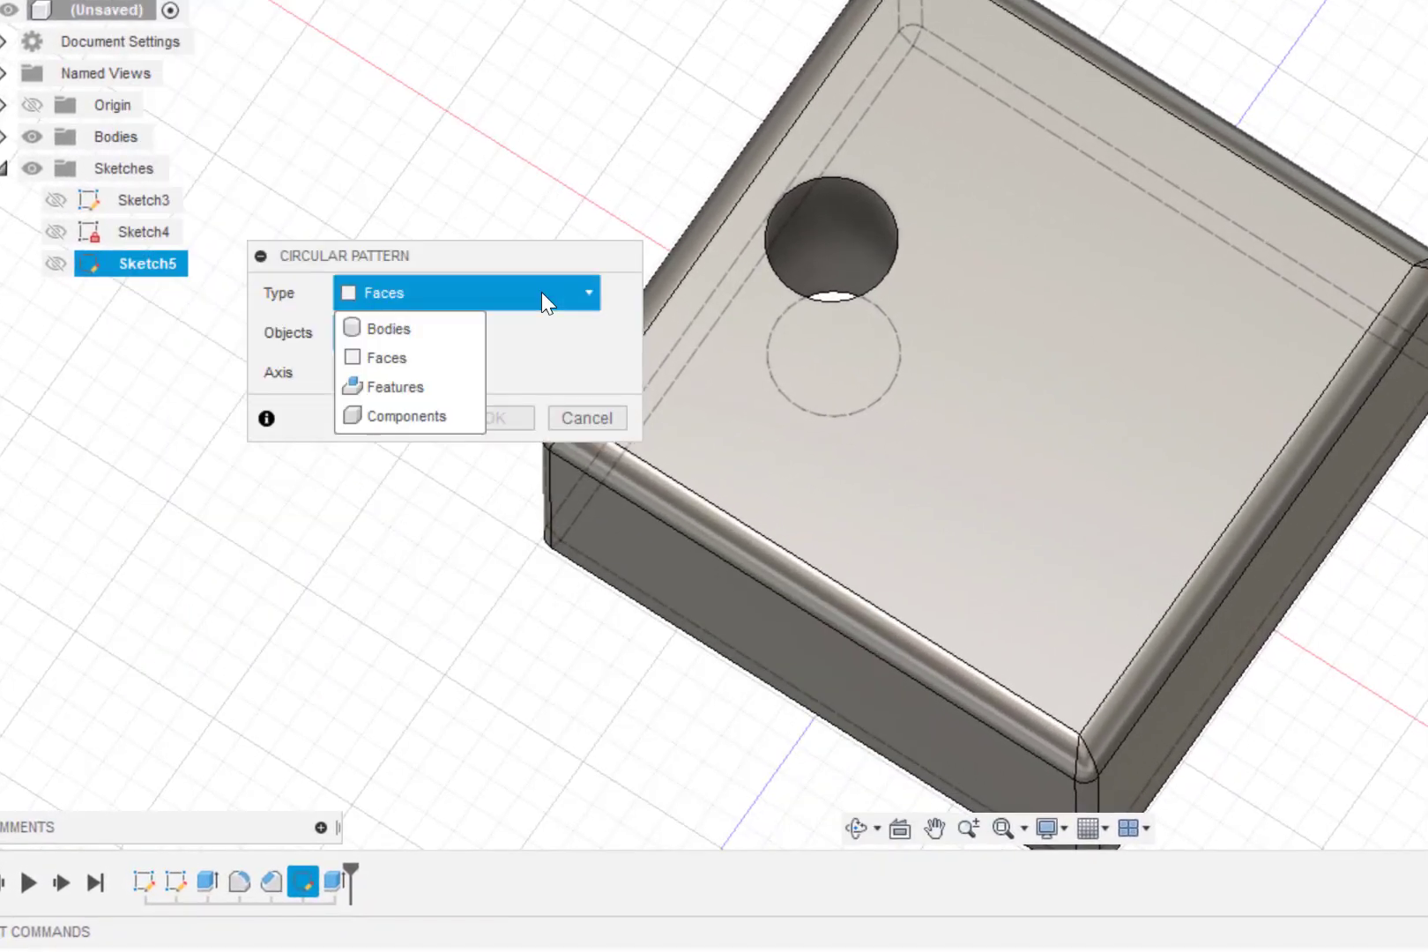
left_click(390, 379)
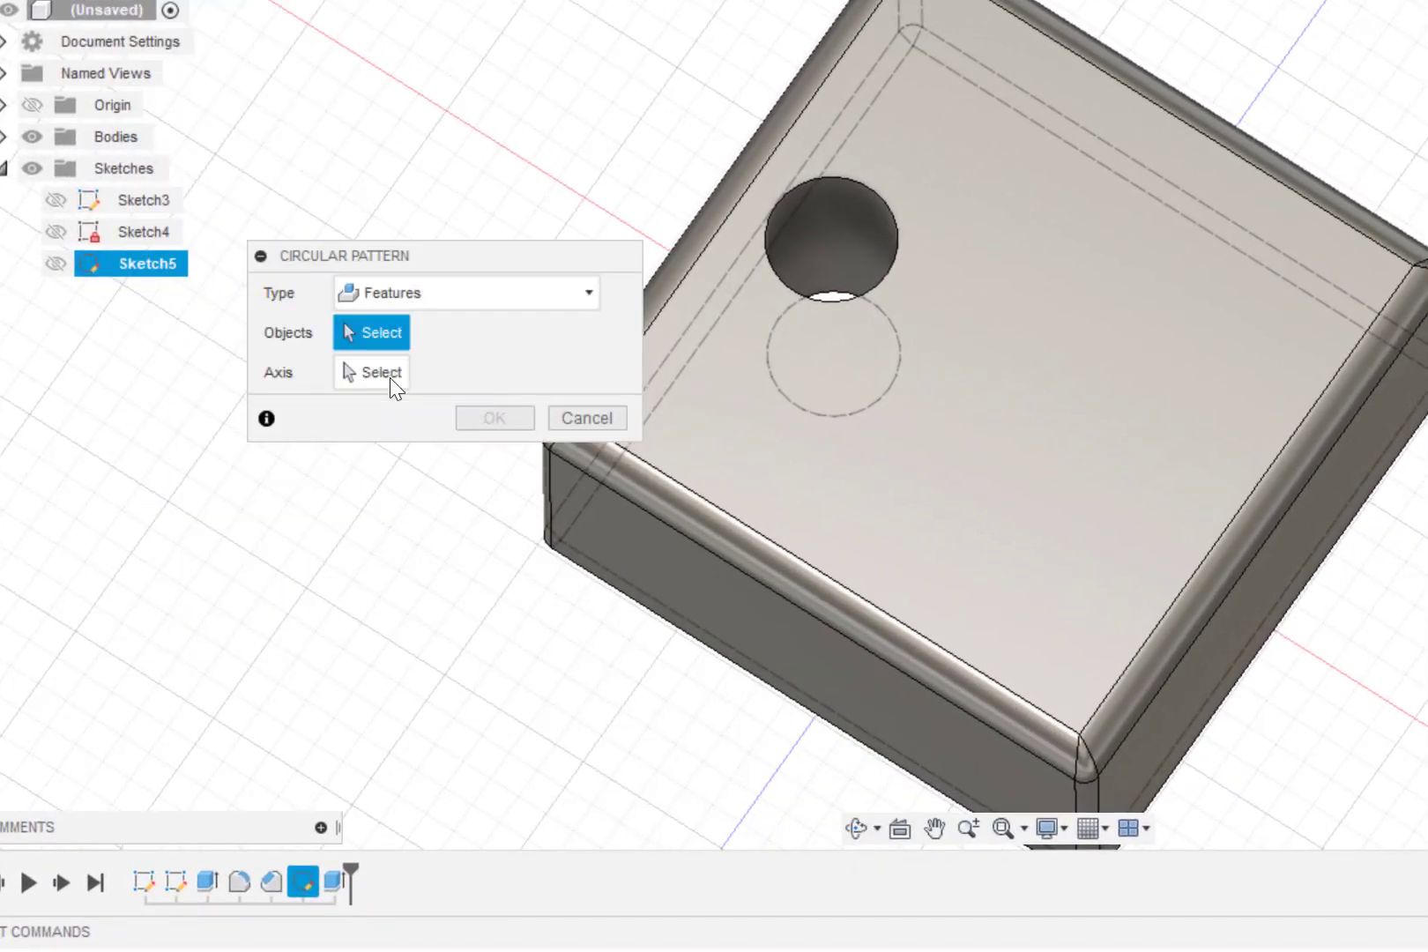
Step: Pattern the hole around the Z axis with quantity 5 and confirm
left_click(853, 245)
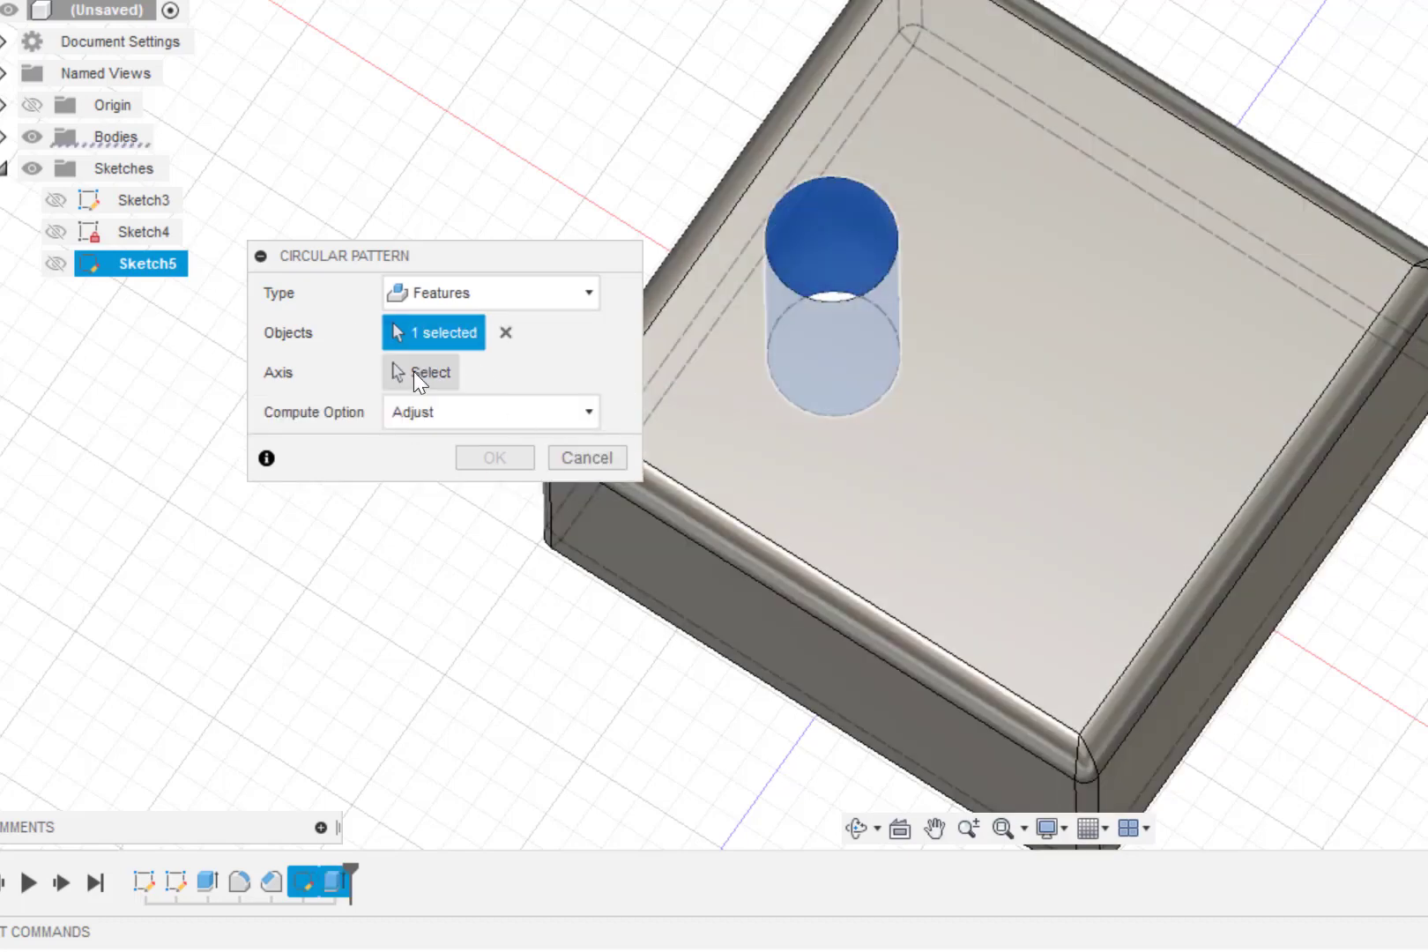
left_click(415, 374)
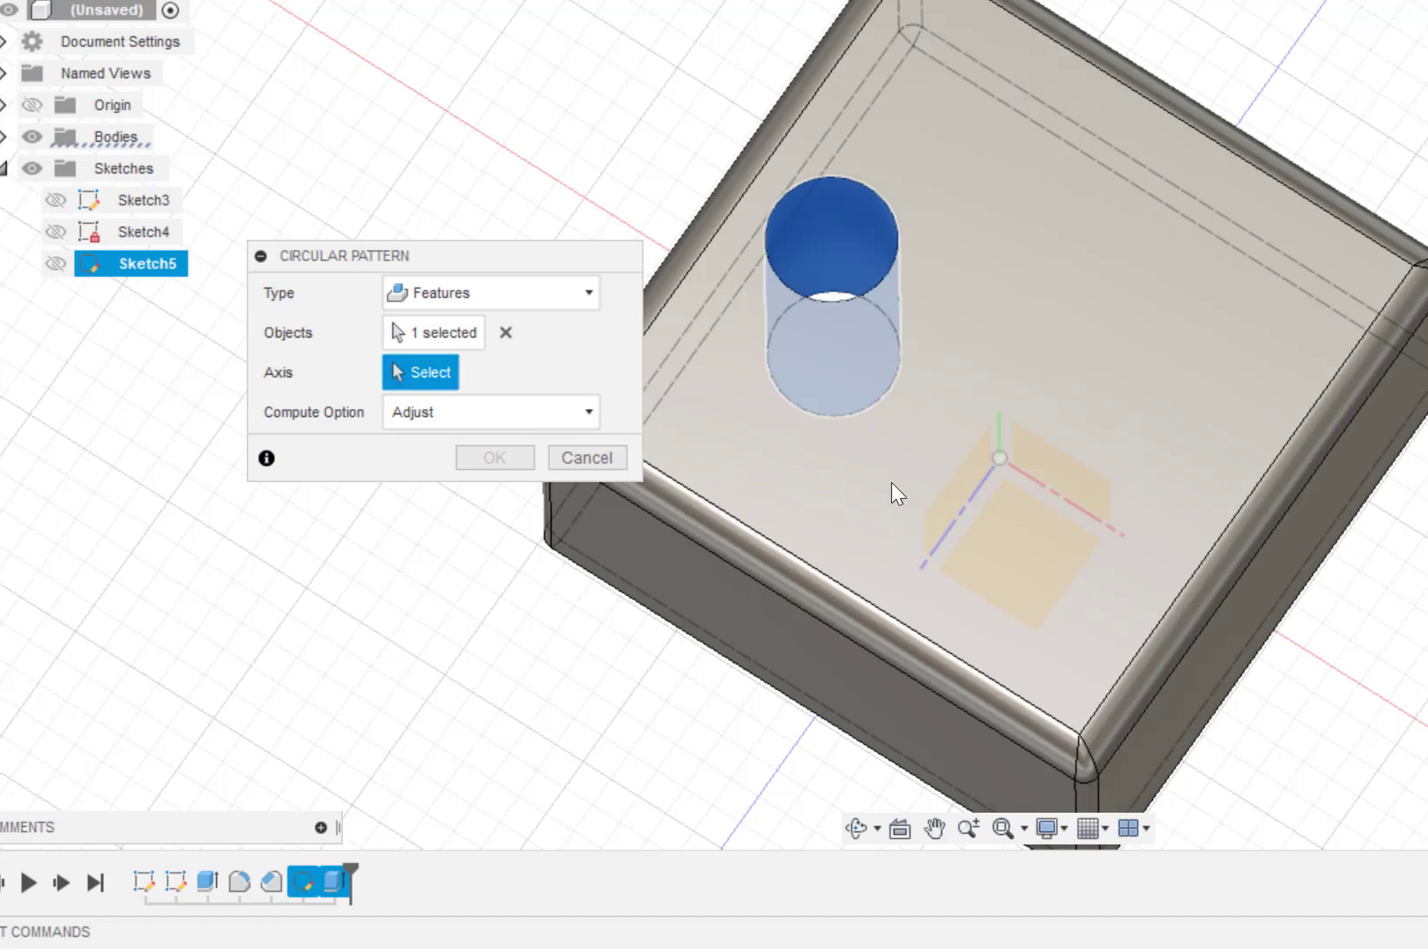
left_click(999, 433)
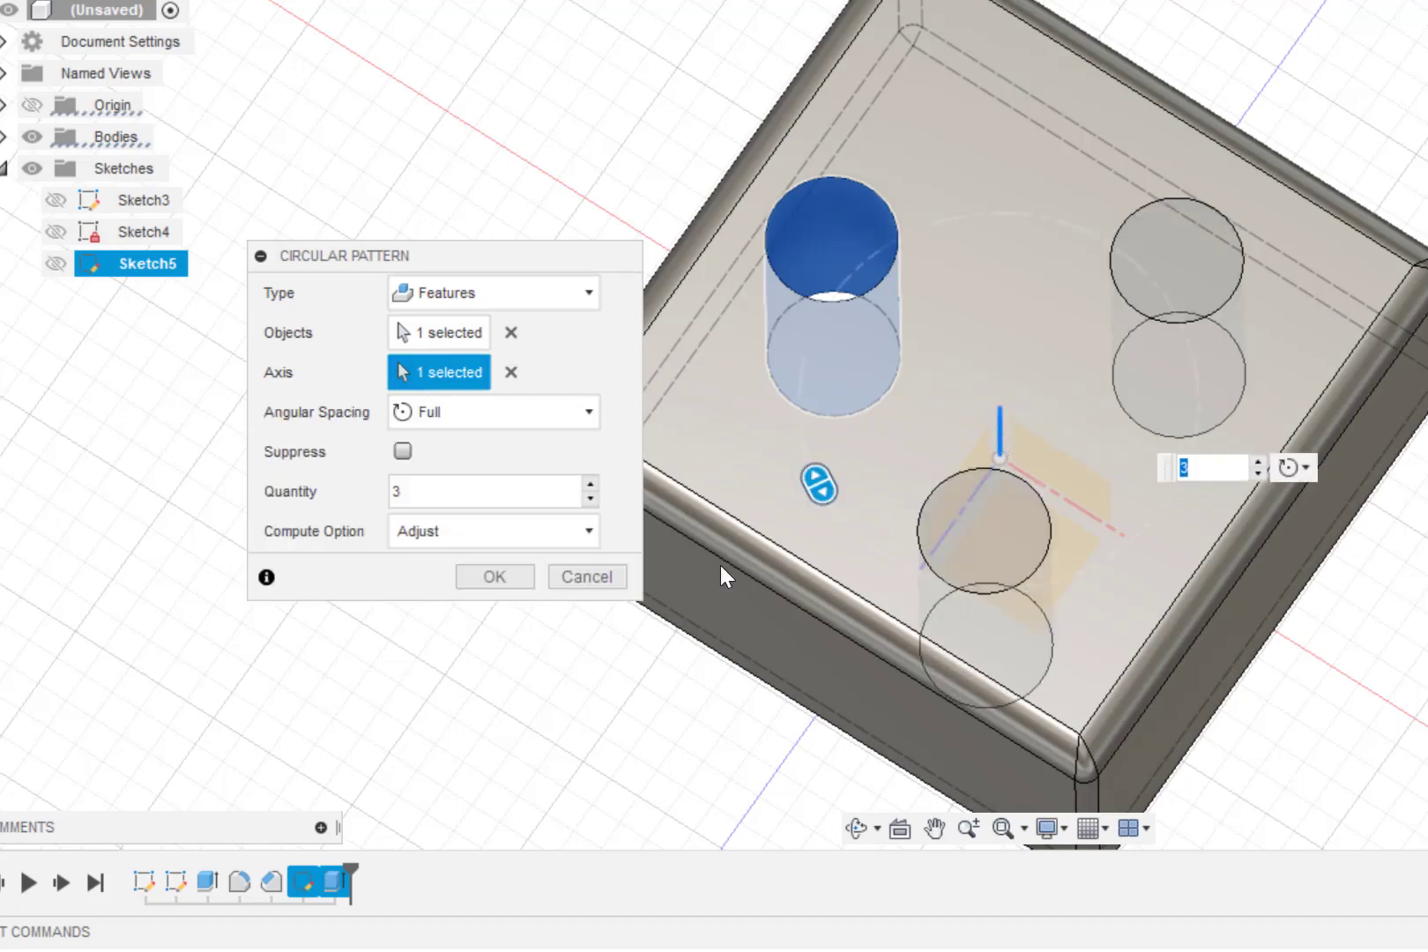
left_click(590, 482)
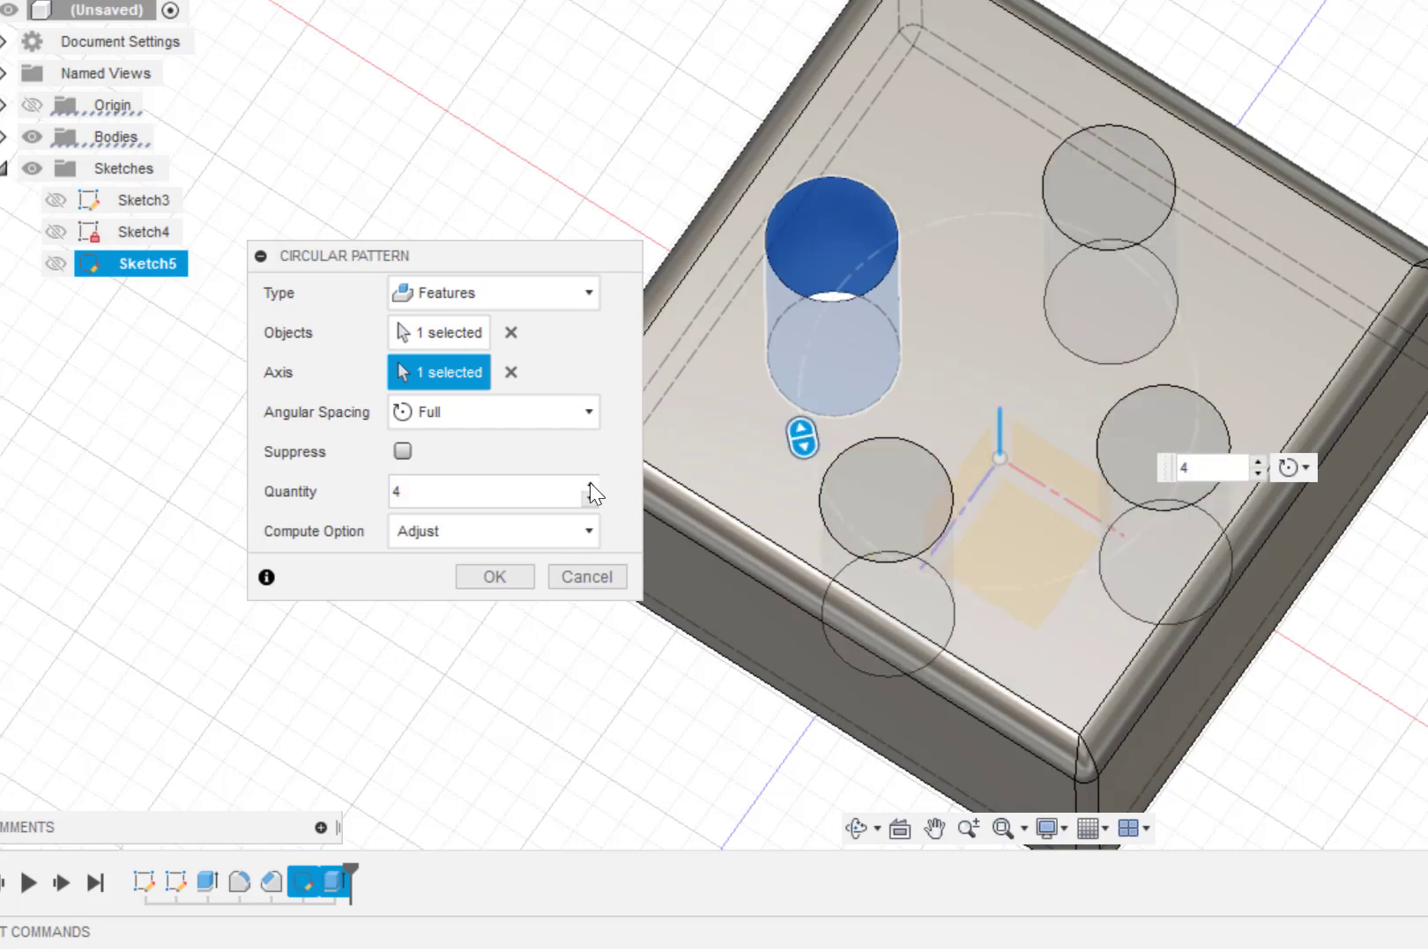
left_click(591, 482)
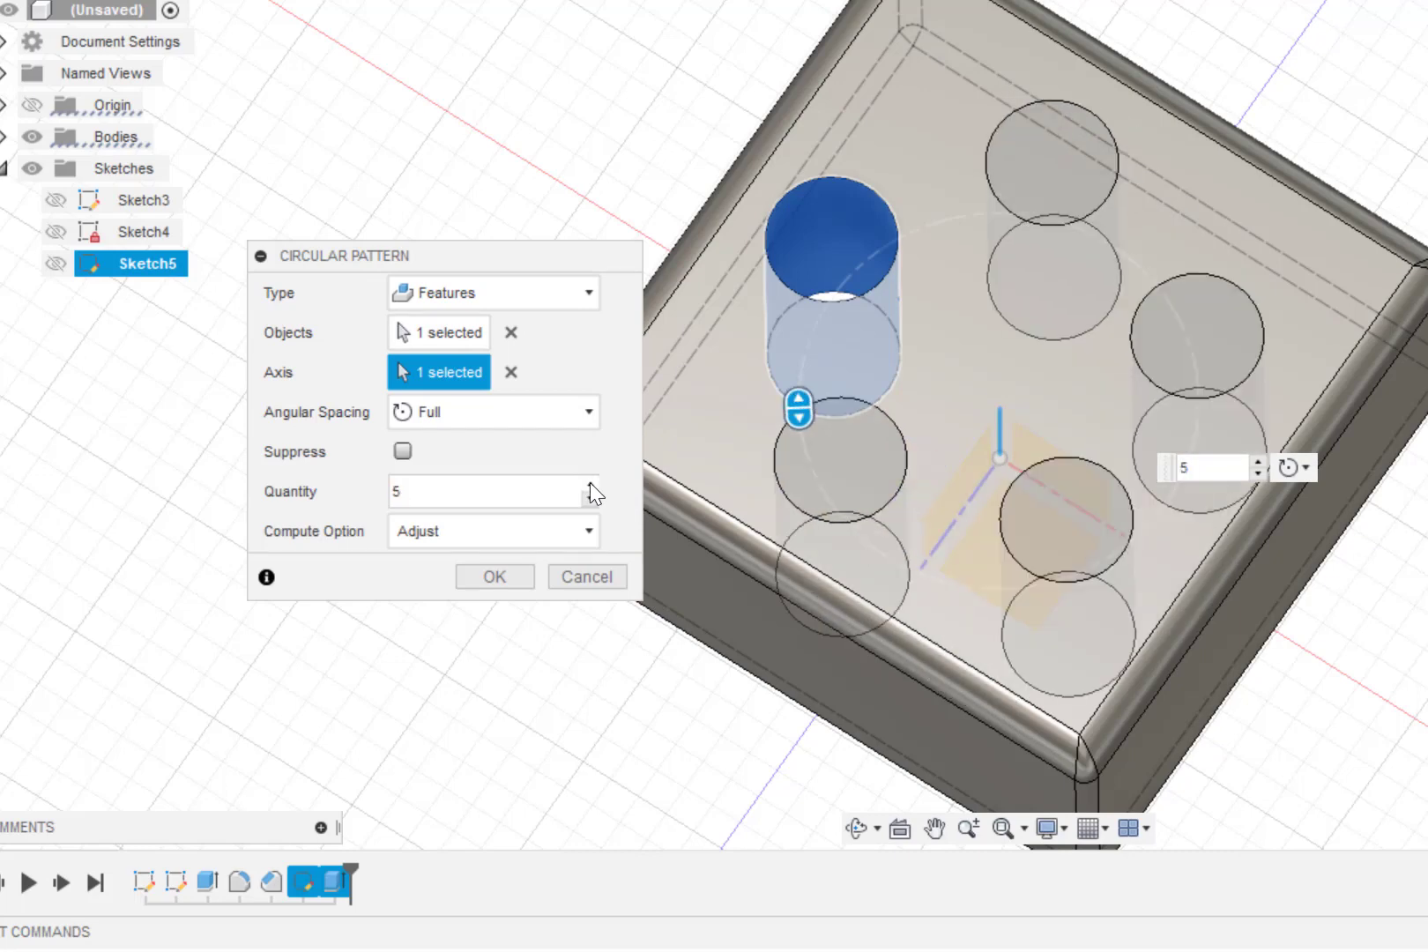
left_click(496, 577)
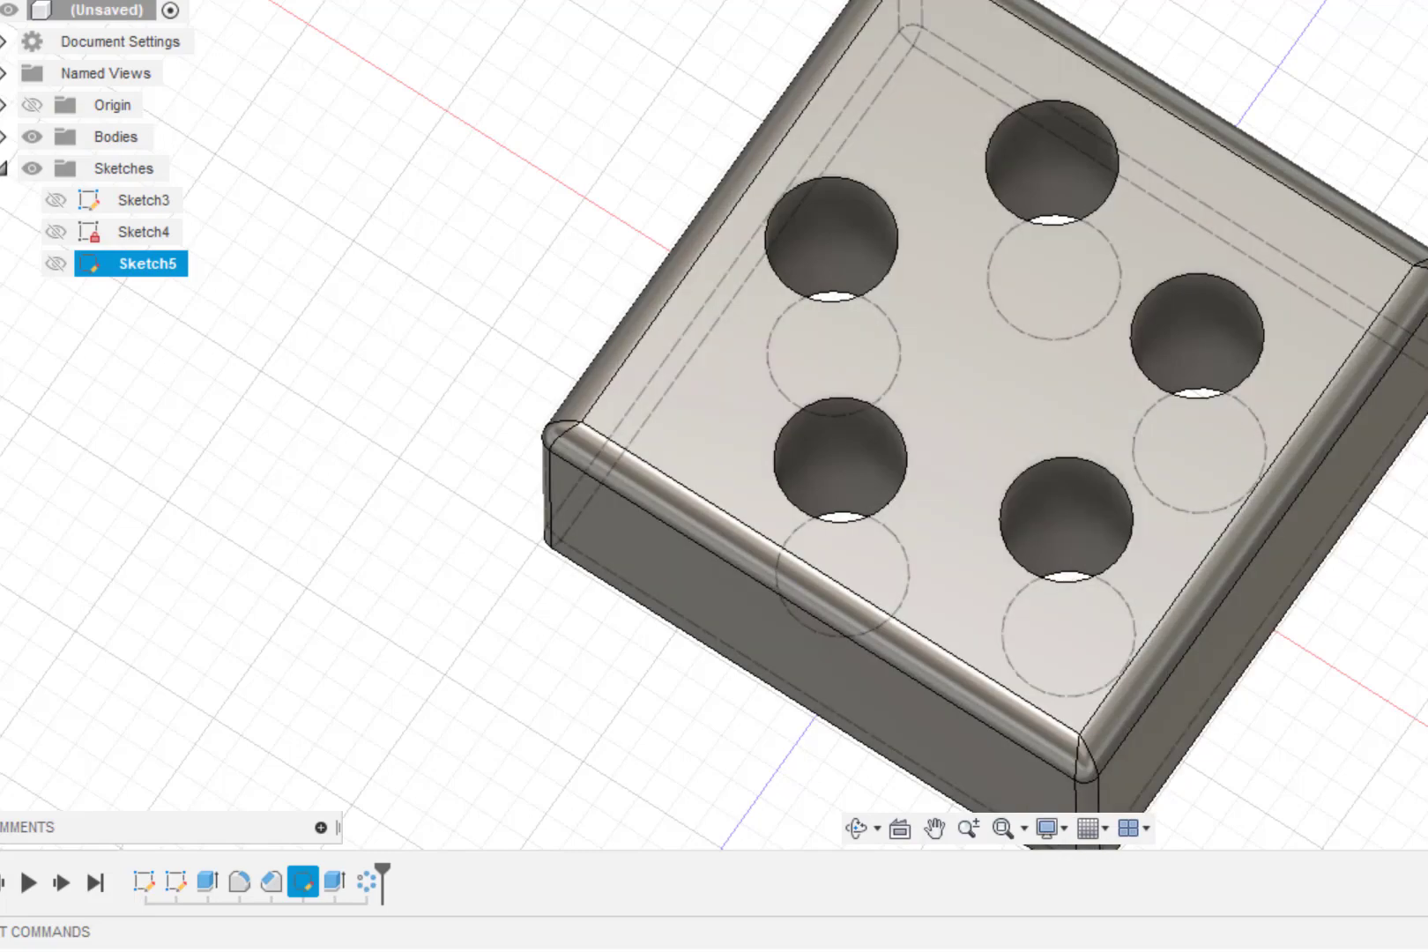
Step: Edit the circular hole pattern feature, raising its quantity from 5 to 8
mouse_move(998, 401)
middle_mouse_down("shift")
mouse_move(1040, 361)
mouse_move(1062, 467)
middle_mouse_up("shift")
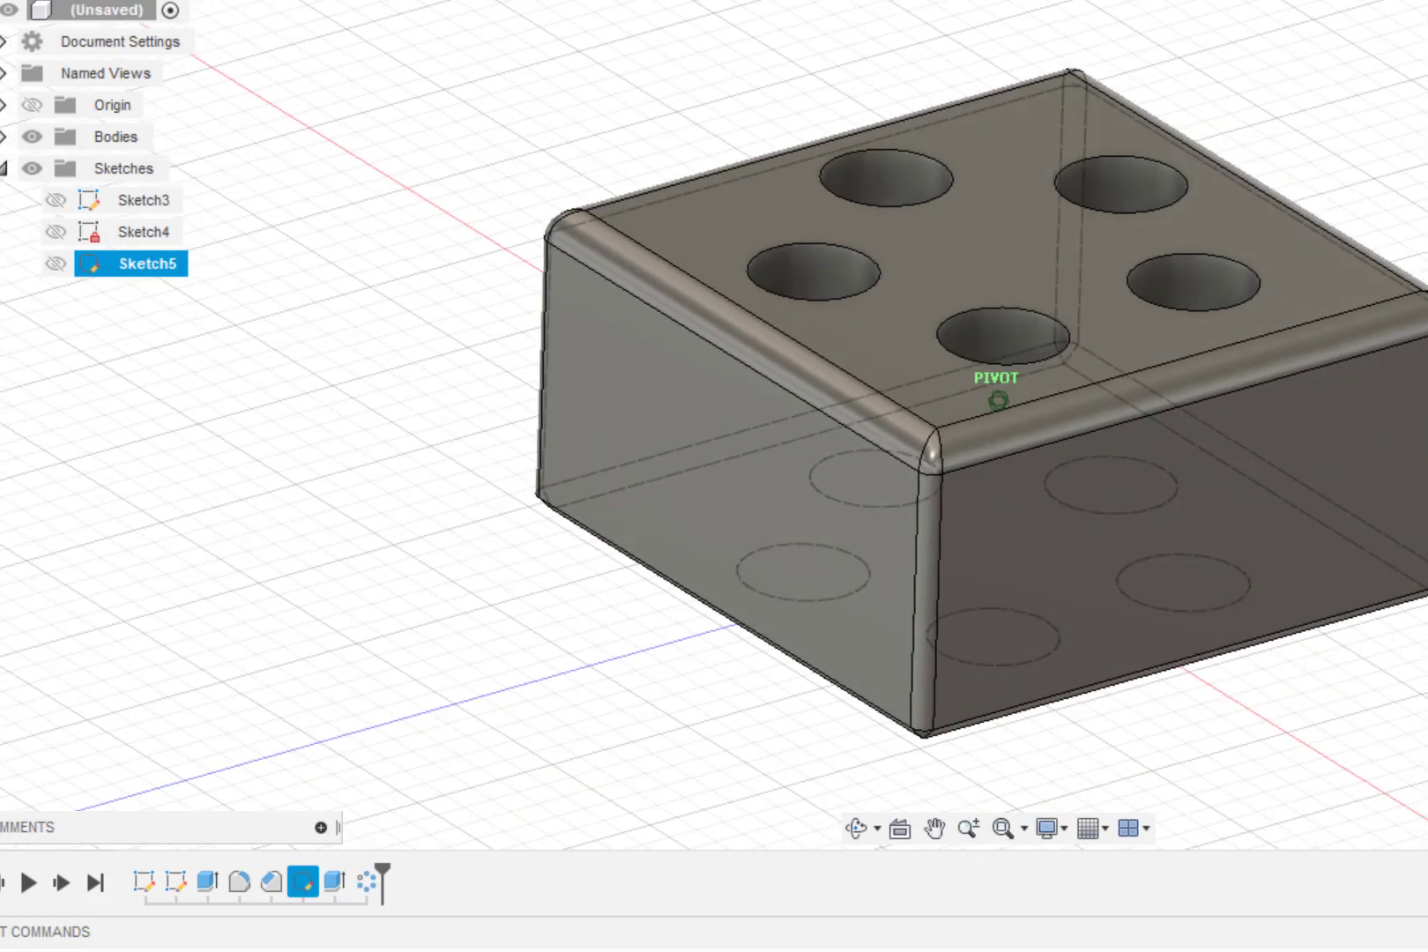
mouse_move(1062, 467)
middle_mouse_down("shift")
mouse_move(1062, 436)
mouse_move(792, 119)
middle_mouse_up("shift")
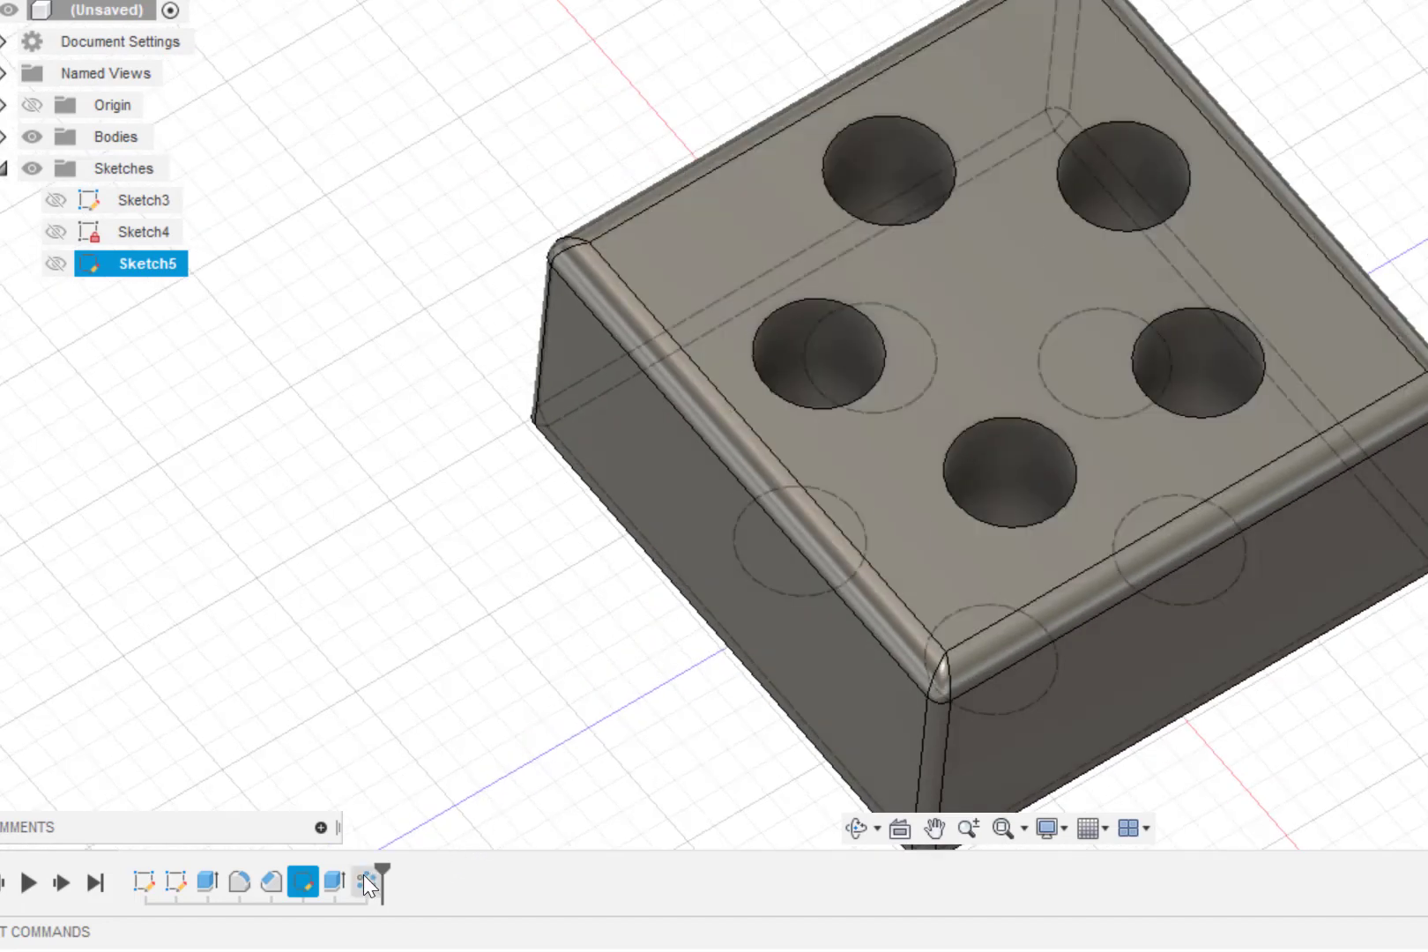
right_click(364, 879)
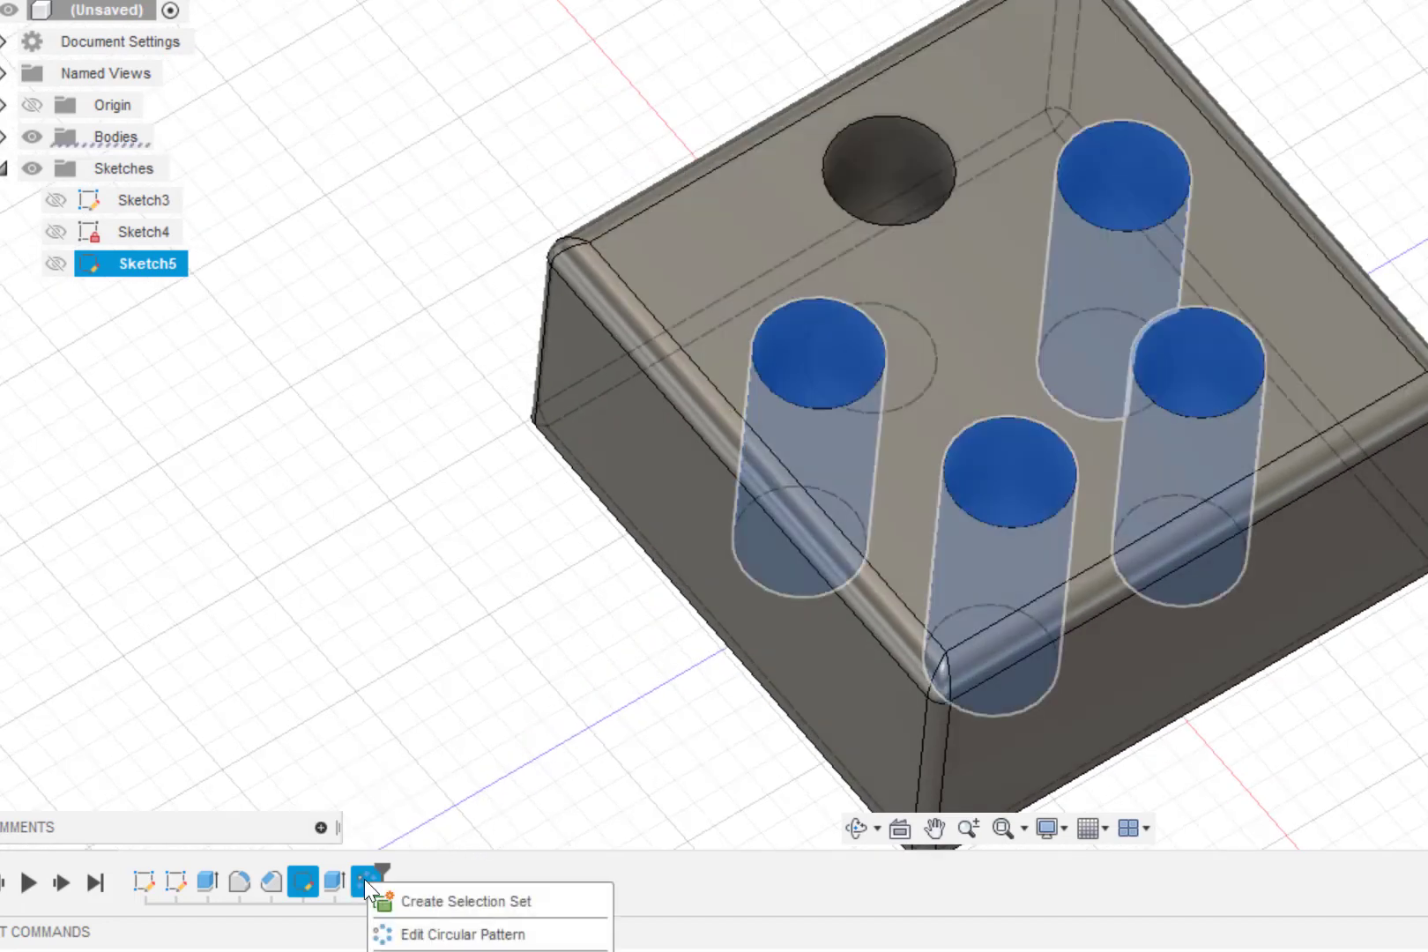
left_click(411, 934)
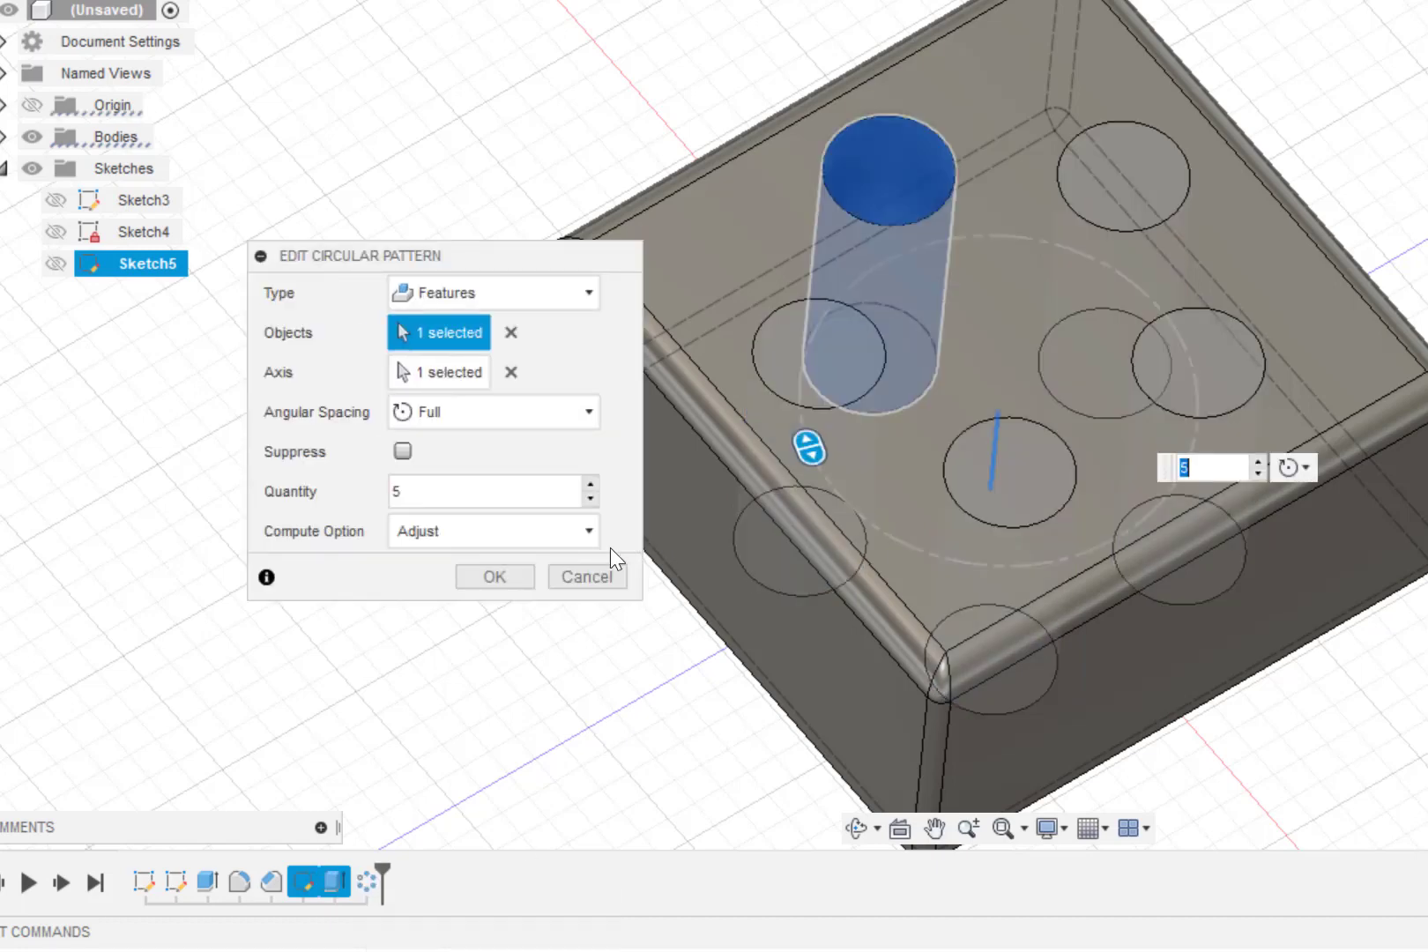
left_click(592, 485)
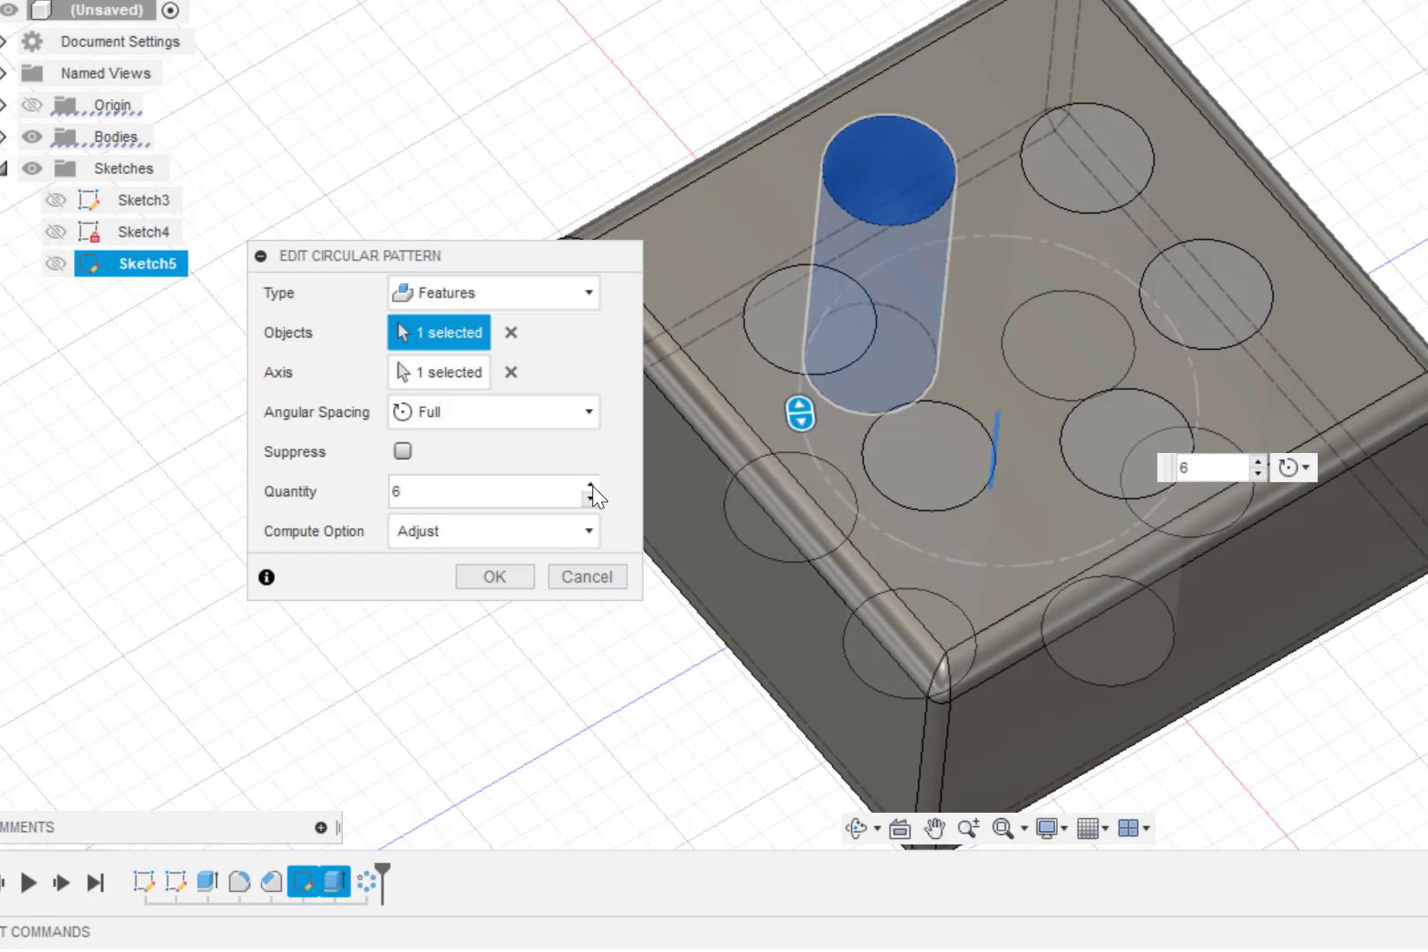
left_click(592, 485)
left_click(592, 486)
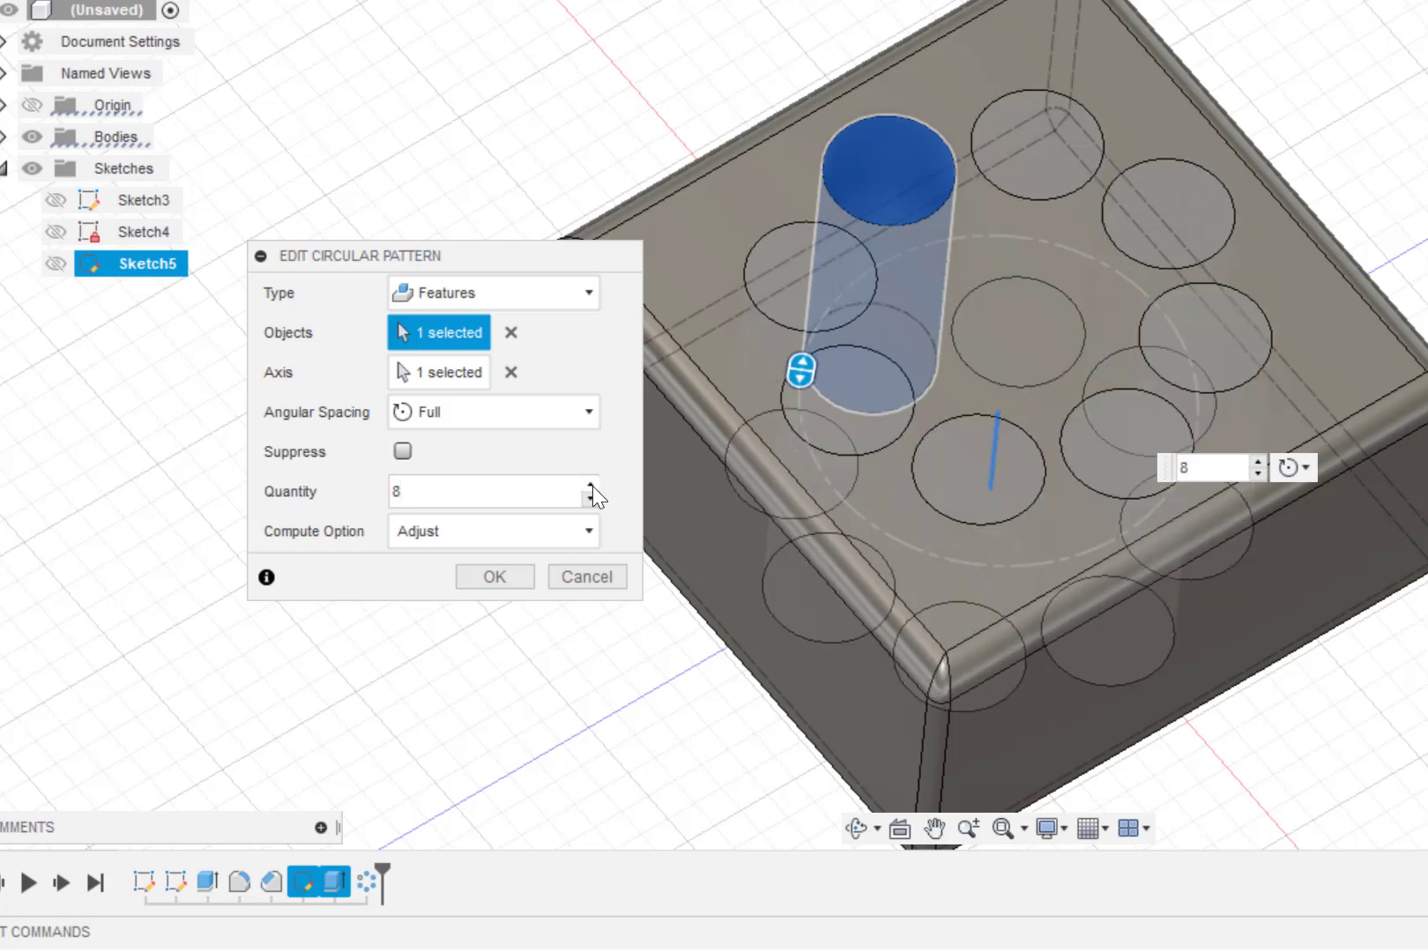
left_click(514, 576)
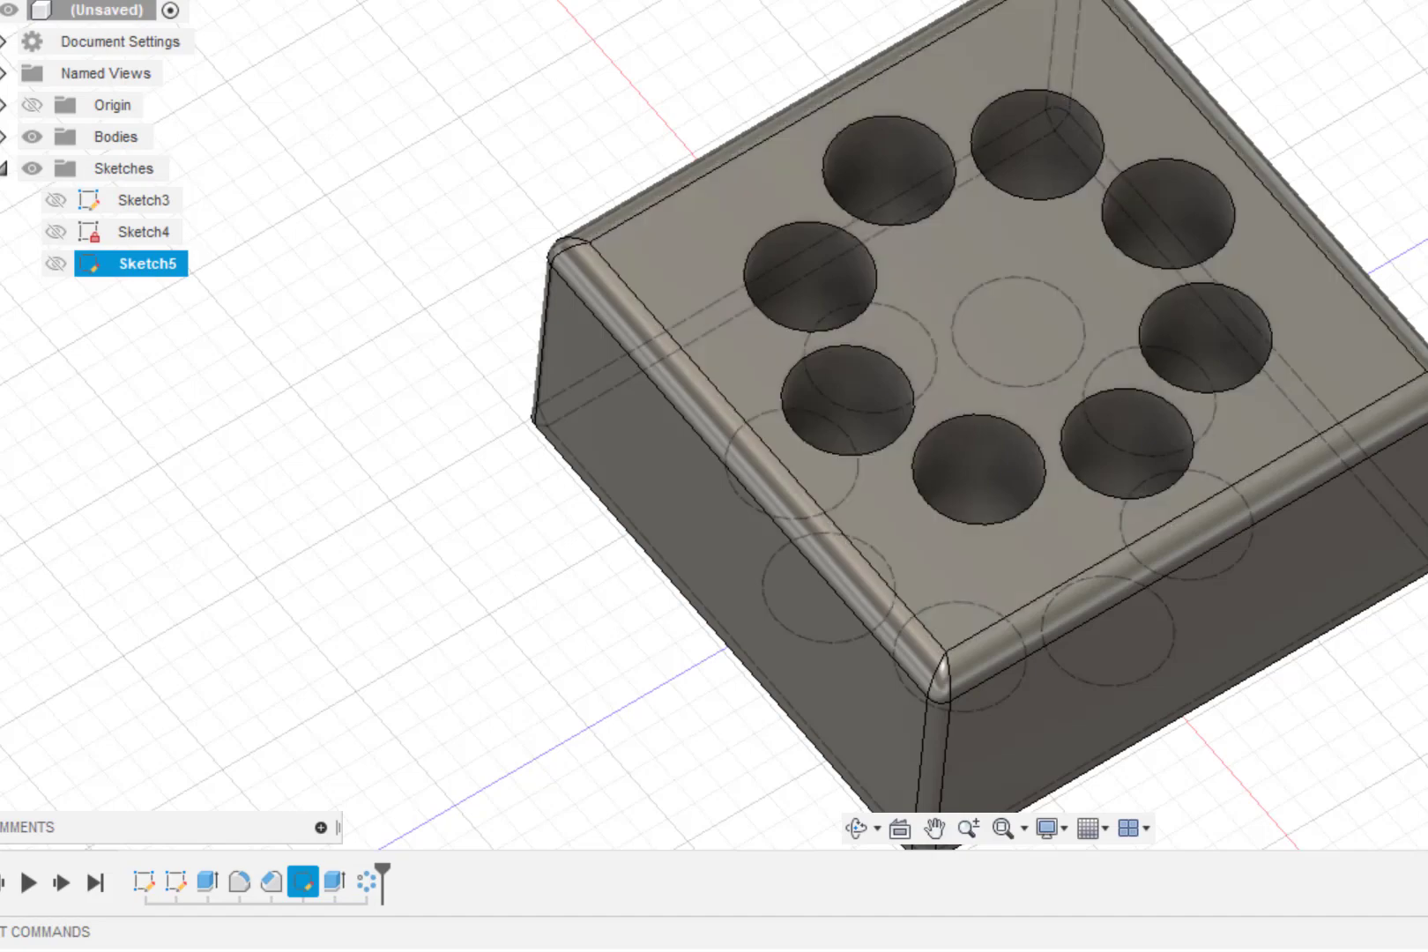
mouse_move(998, 401)
middle_mouse_down("shift")
mouse_move(1005, 265)
mouse_move(1014, 365)
mouse_move(1013, 345)
middle_mouse_up("shift")
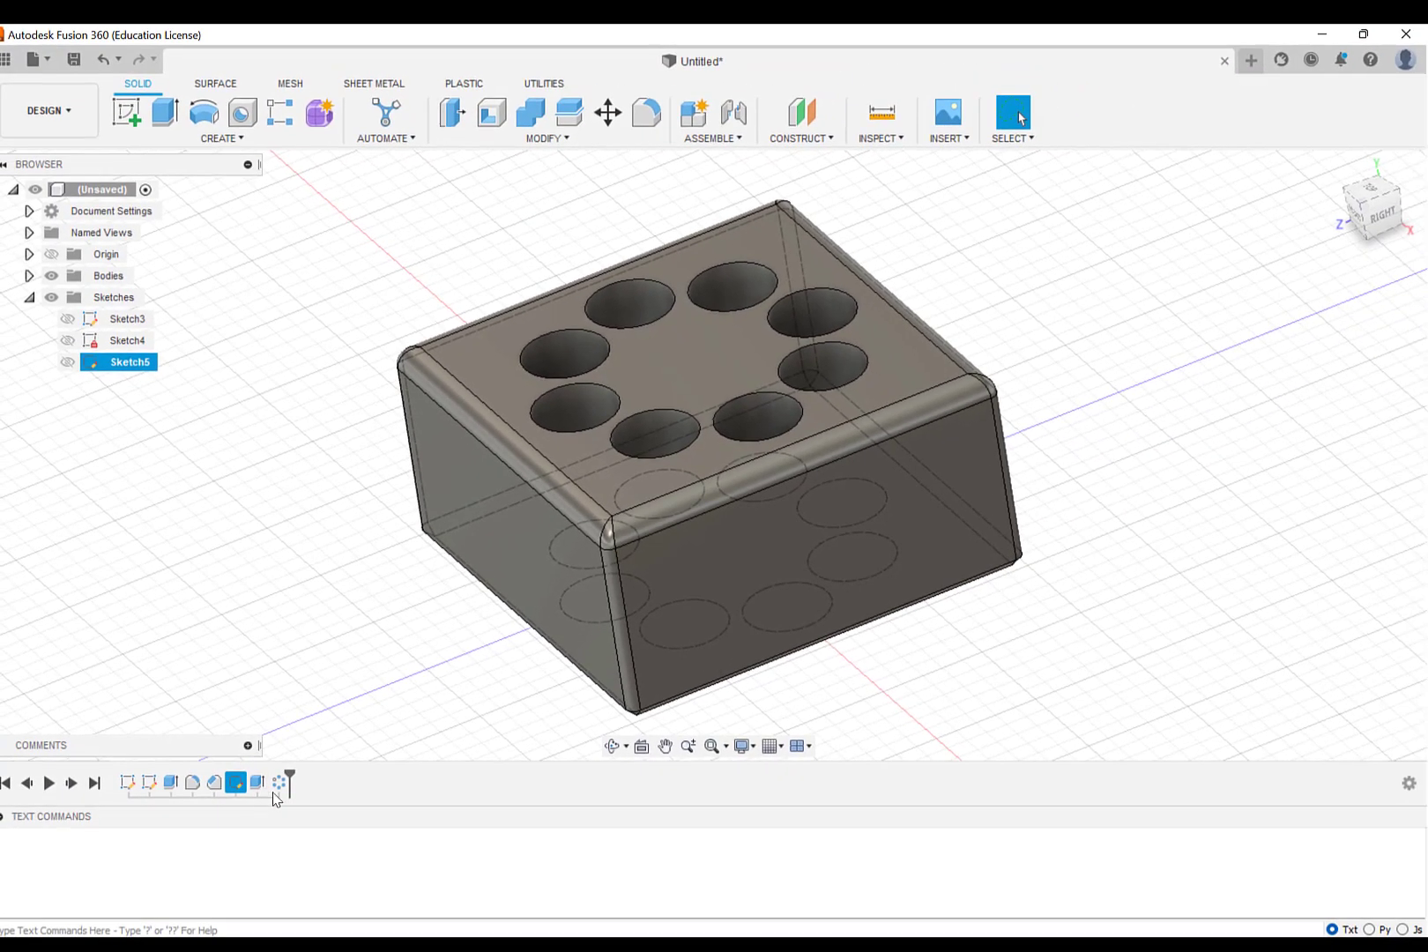
Step: Edit C-Pattern1 to reduce the circular hole pattern quantity from eight to 4
right_click(280, 791)
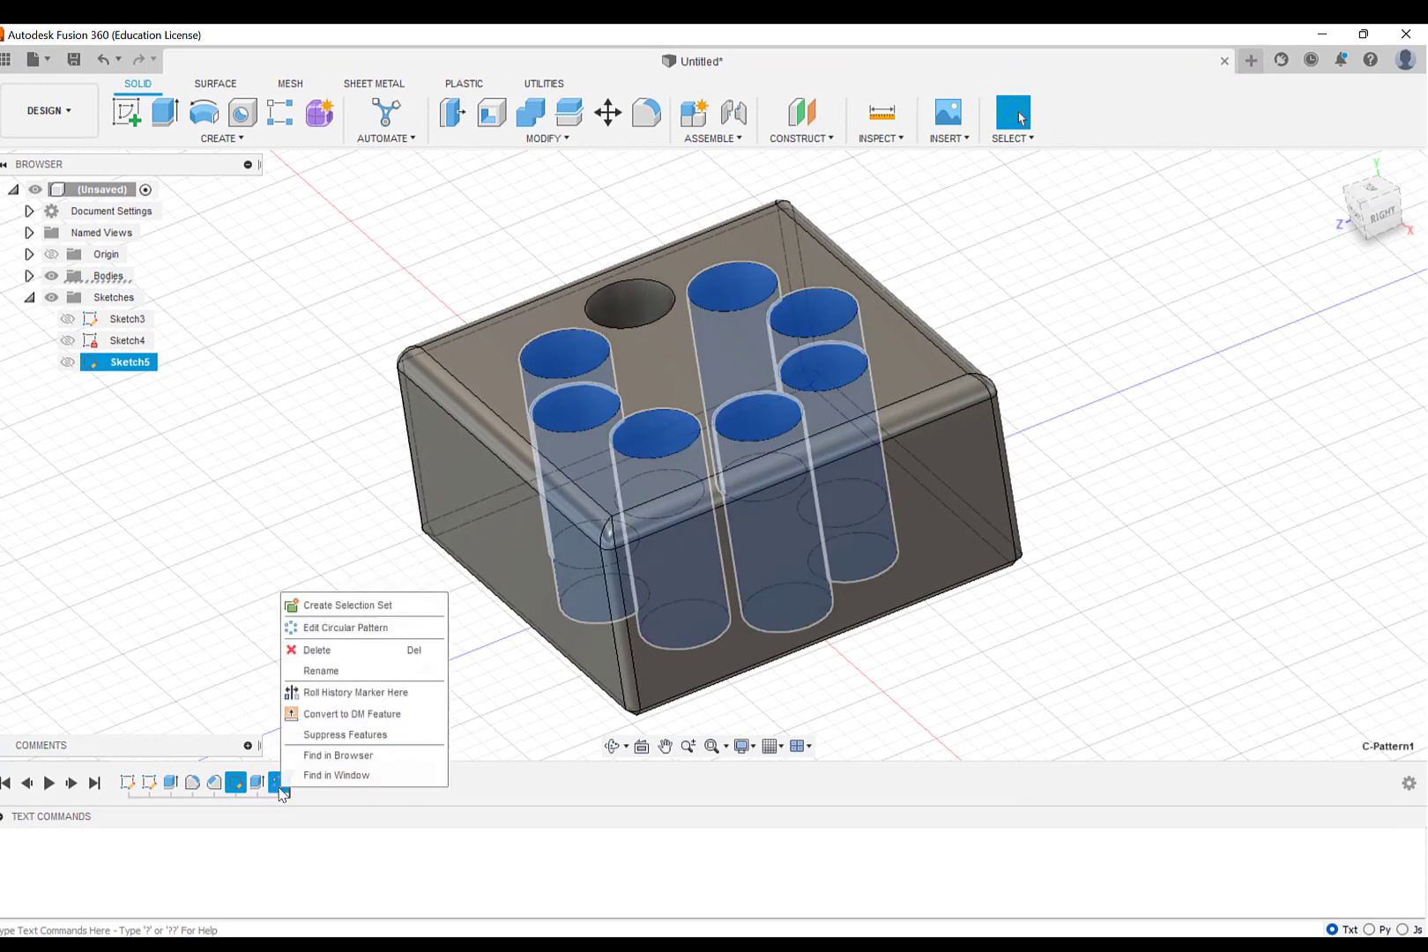
left_click(335, 630)
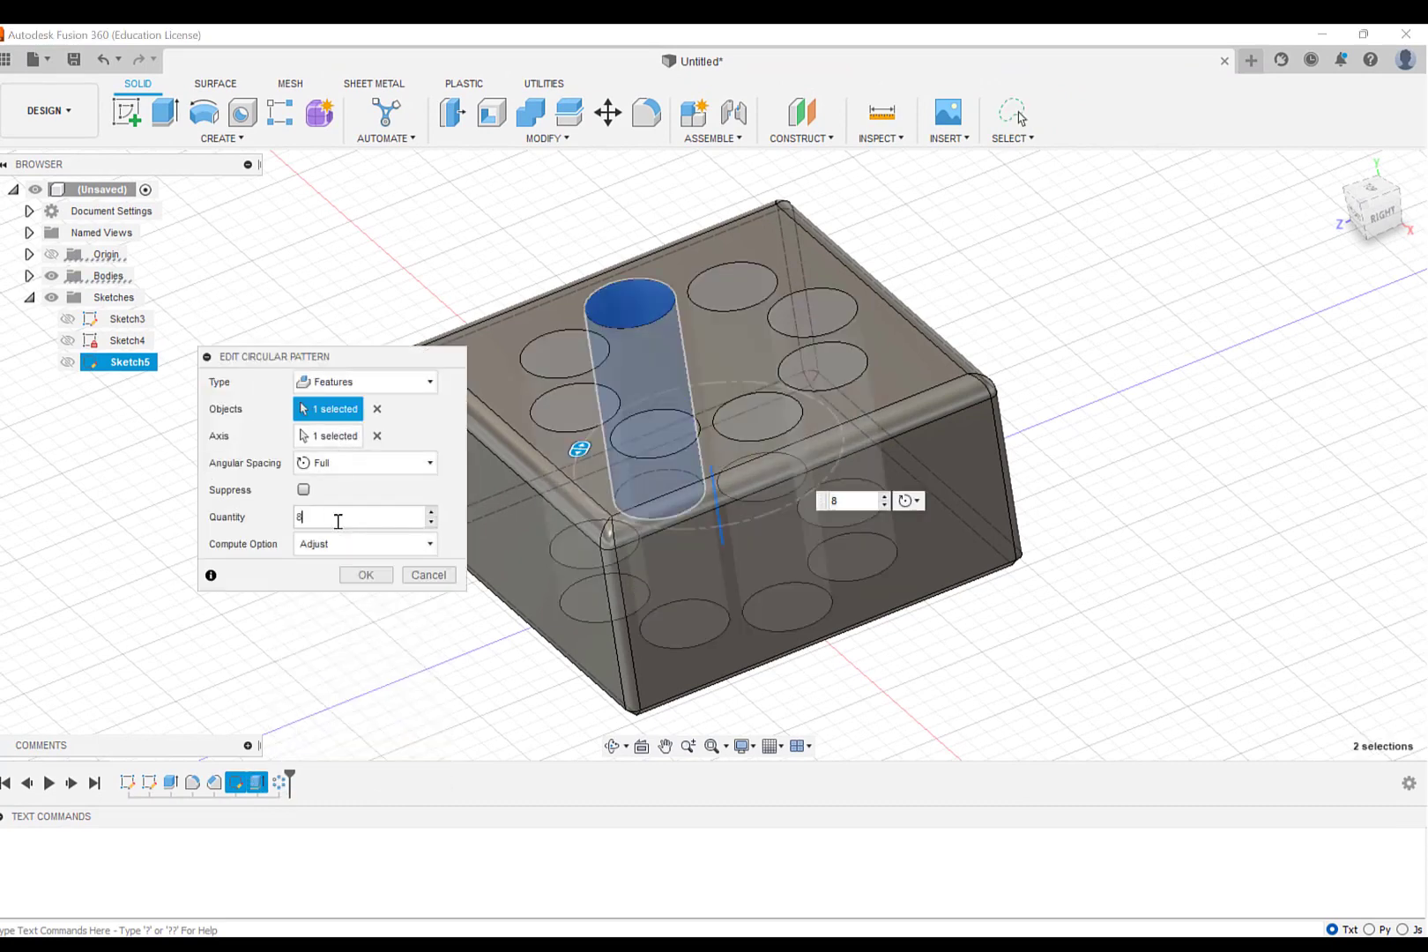
double_click(328, 519)
type("4")
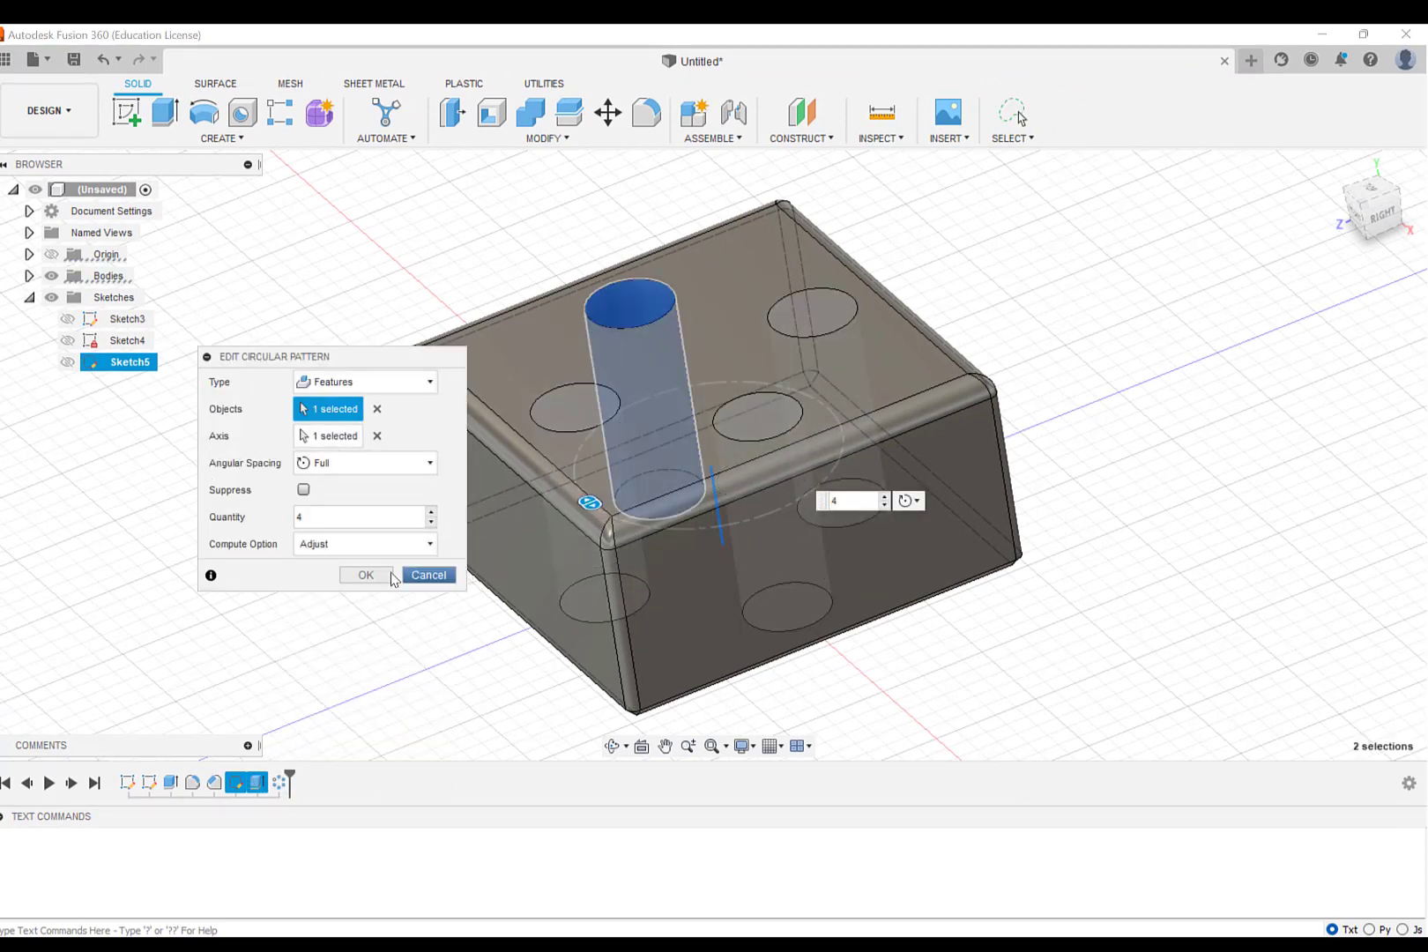
left_click(365, 575)
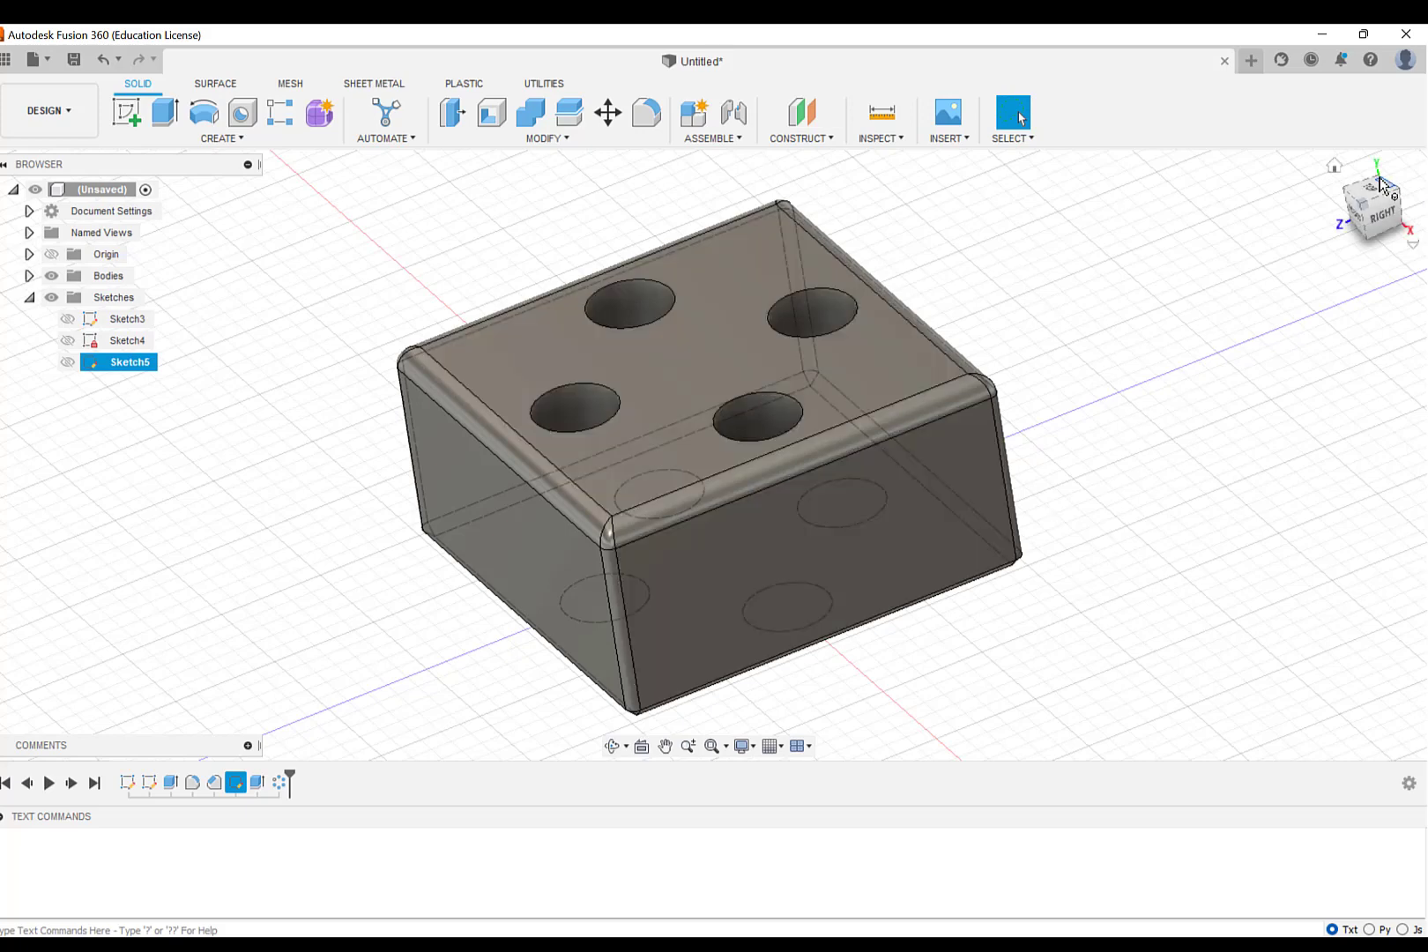
Step: Orbit to the underside to confirm the four holes pass through the bottom
mouse_move(1397, 211)
middle_mouse_down("shift")
mouse_move(1406, 236)
mouse_move(1382, 217)
mouse_move(1395, 198)
middle_mouse_up("shift")
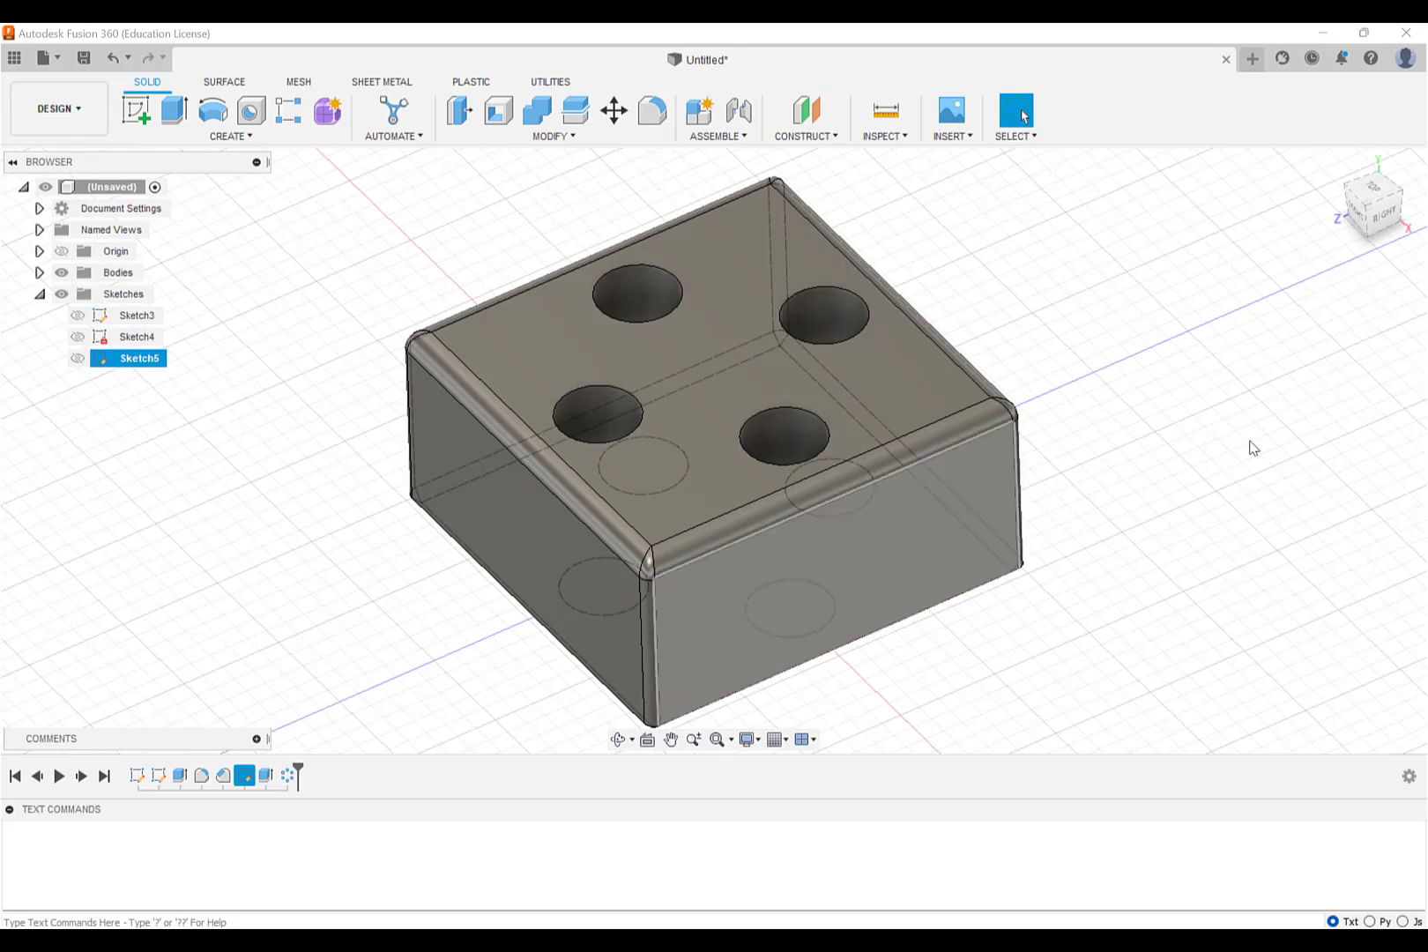
middle_click_drag(1388, 242, 1344, 92, "shift")
mouse_move(1023, 115)
middle_mouse_down("shift")
mouse_move(1009, 111)
mouse_move(1022, 115)
middle_mouse_up("shift")
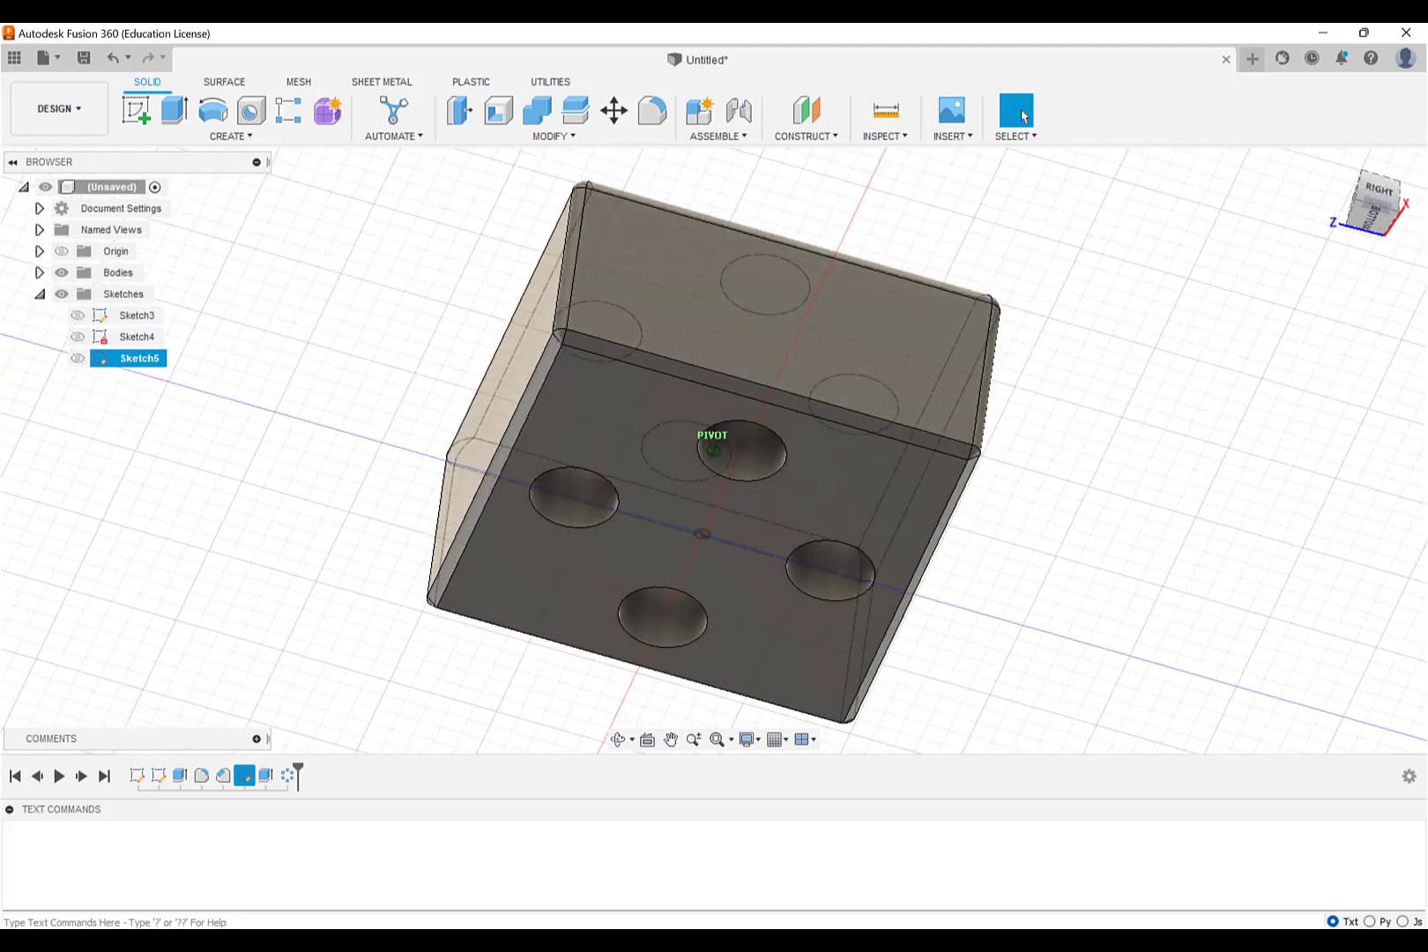
middle_click_drag(1022, 114, 1022, 115, "shift")
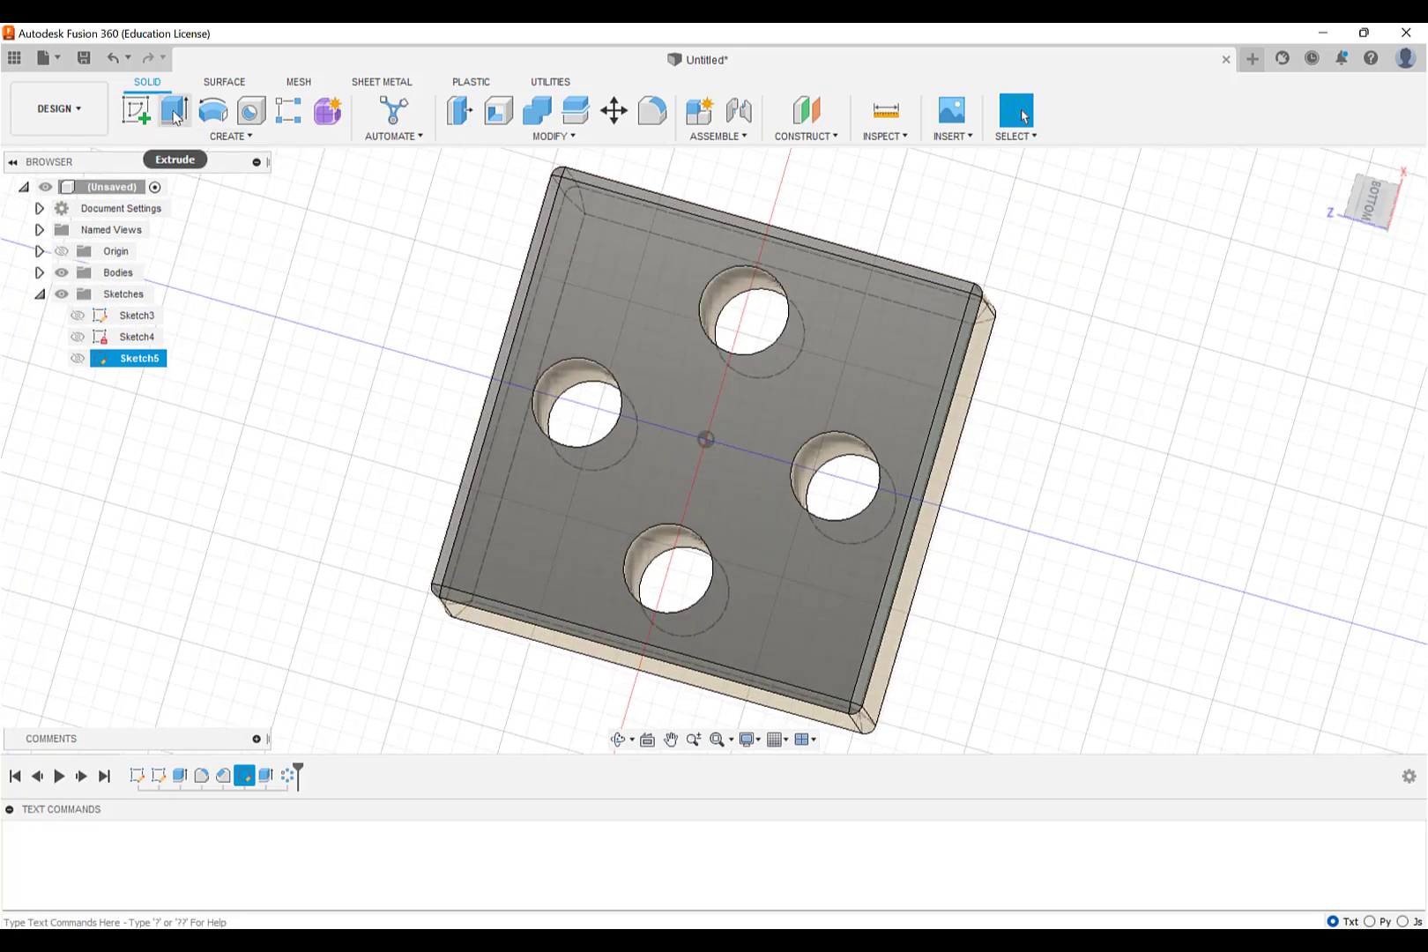
Step: Start a sketch on the box's bottom face and draw a 1 × 1 cm rectangle
left_click(136, 112)
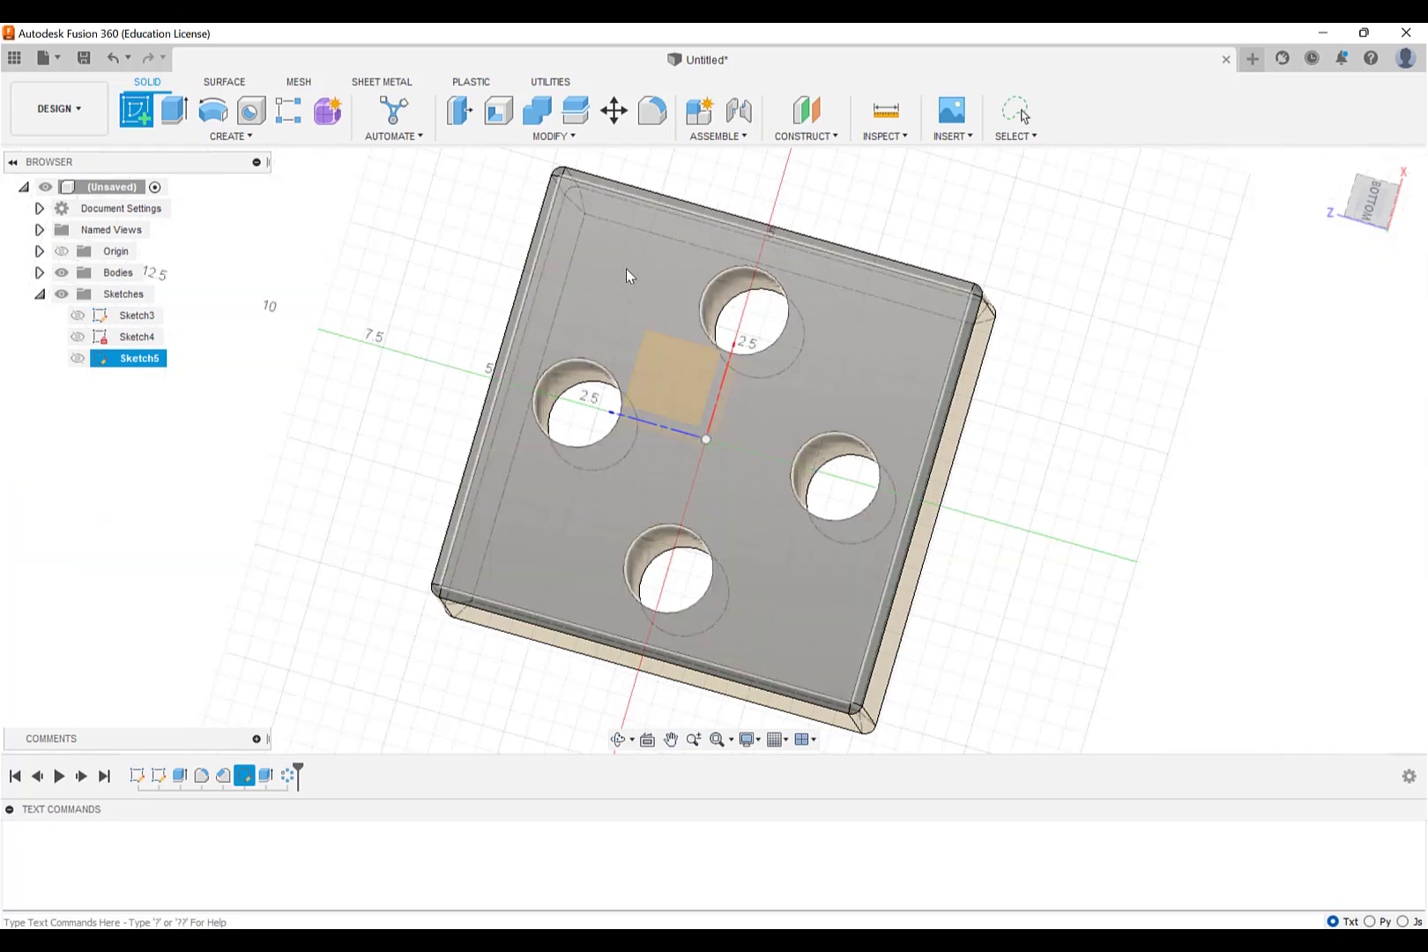
left_click(626, 269)
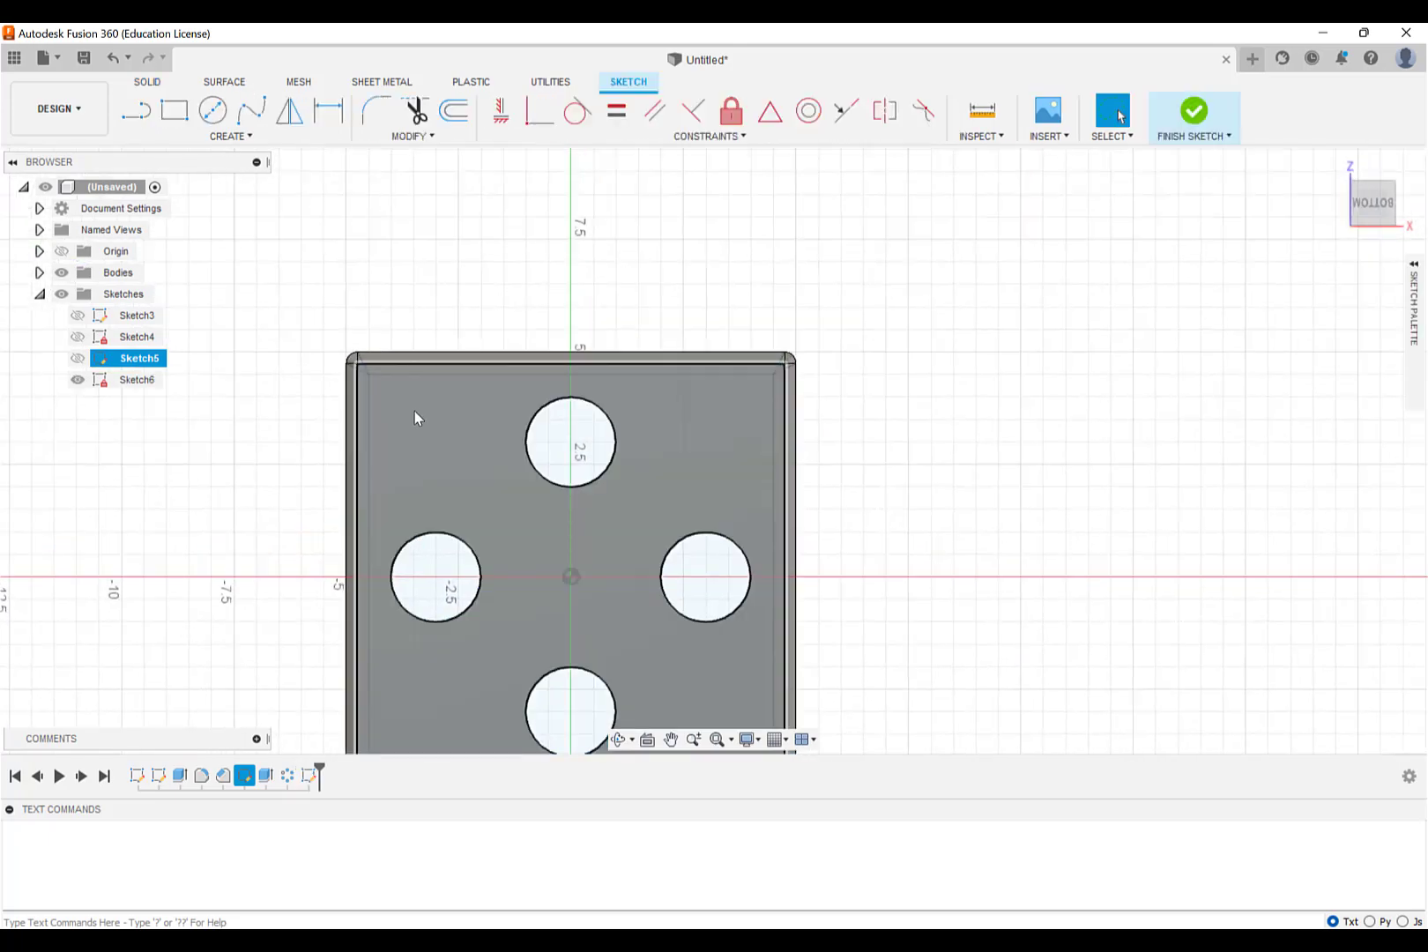
left_click(175, 118)
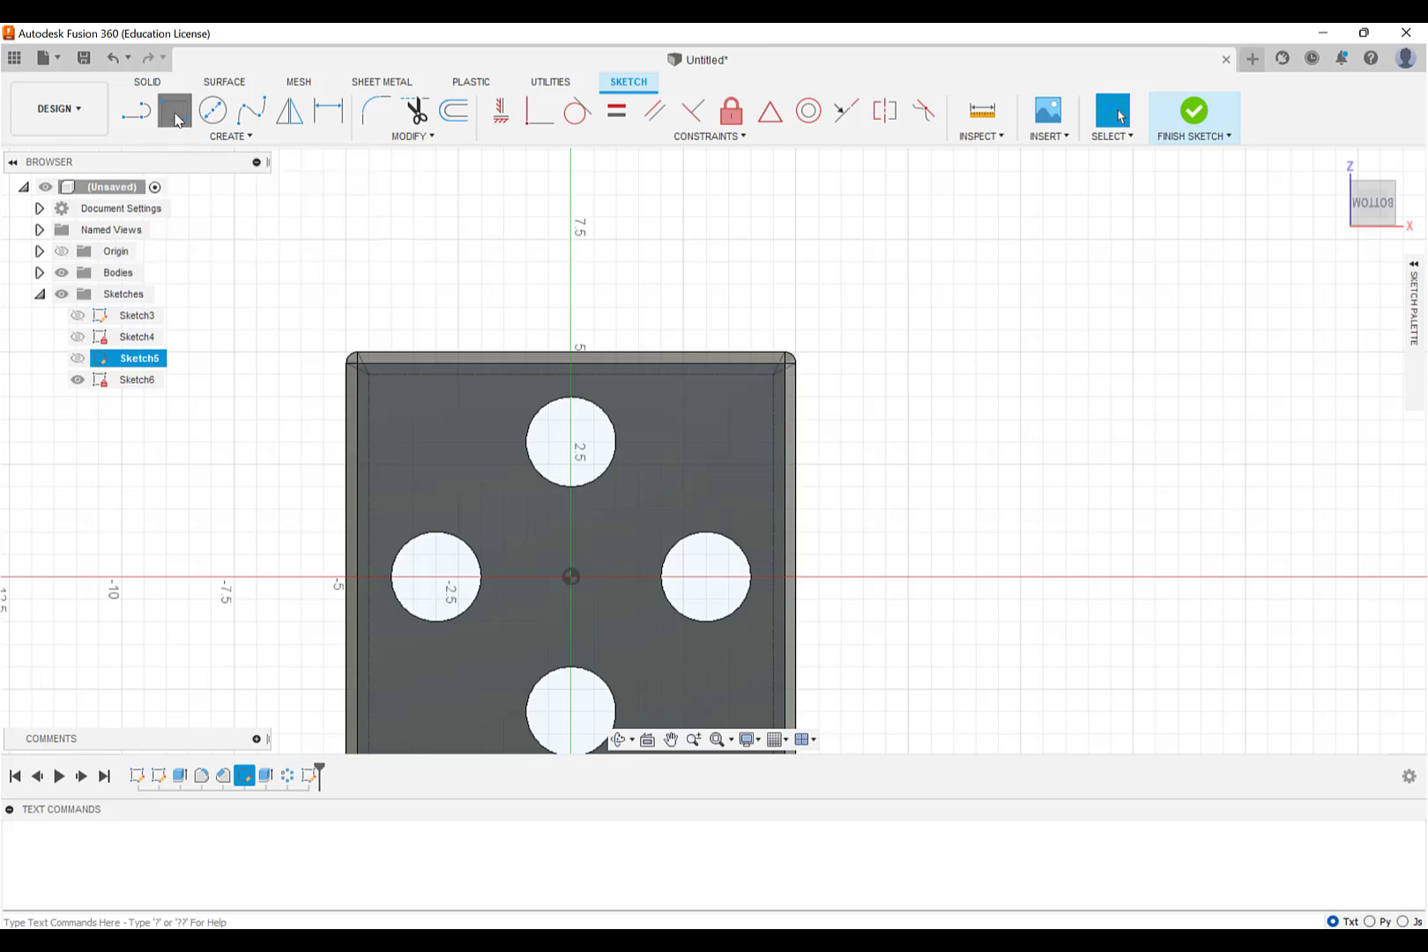
left_click(403, 408)
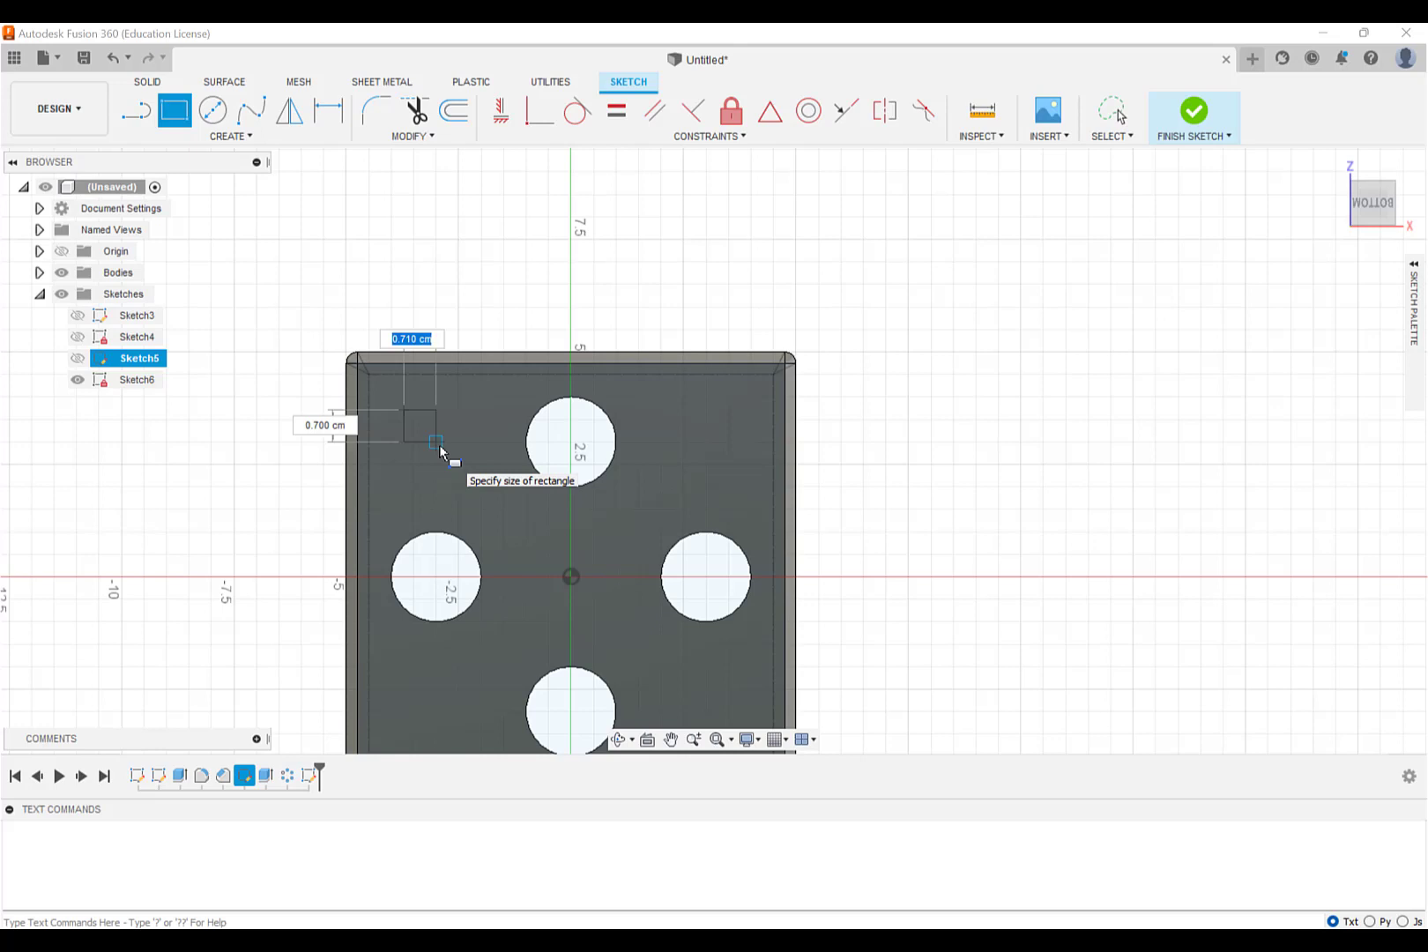
type("1")
key("Tab")
type("1")
key("Tab")
key("Return")
key("Escape")
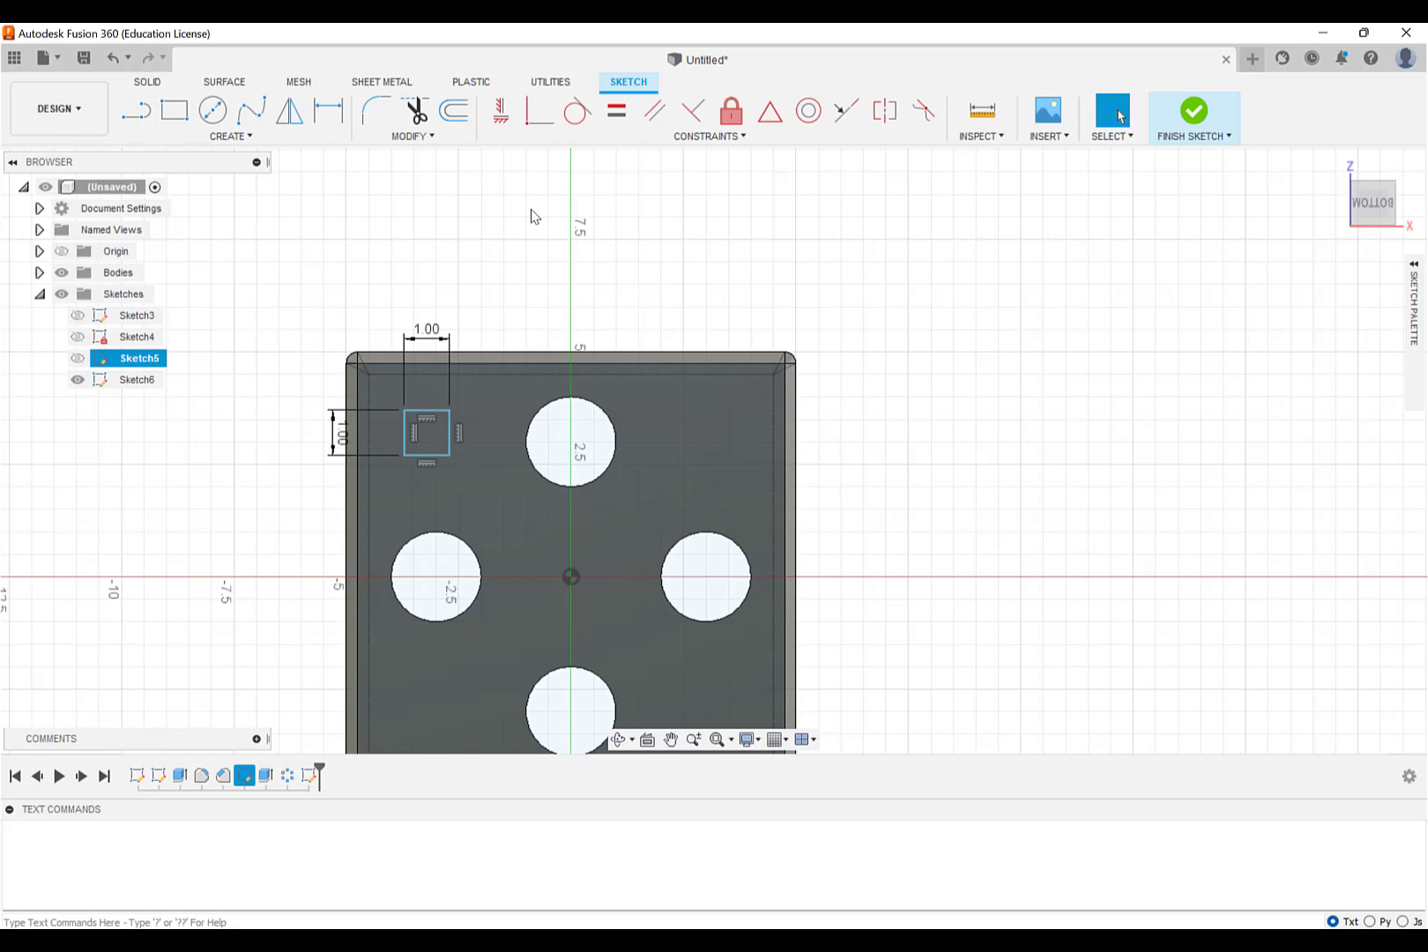
Step: Dimension the square's top edge 1 cm from the box's top edge
mouse_move(1375, 201)
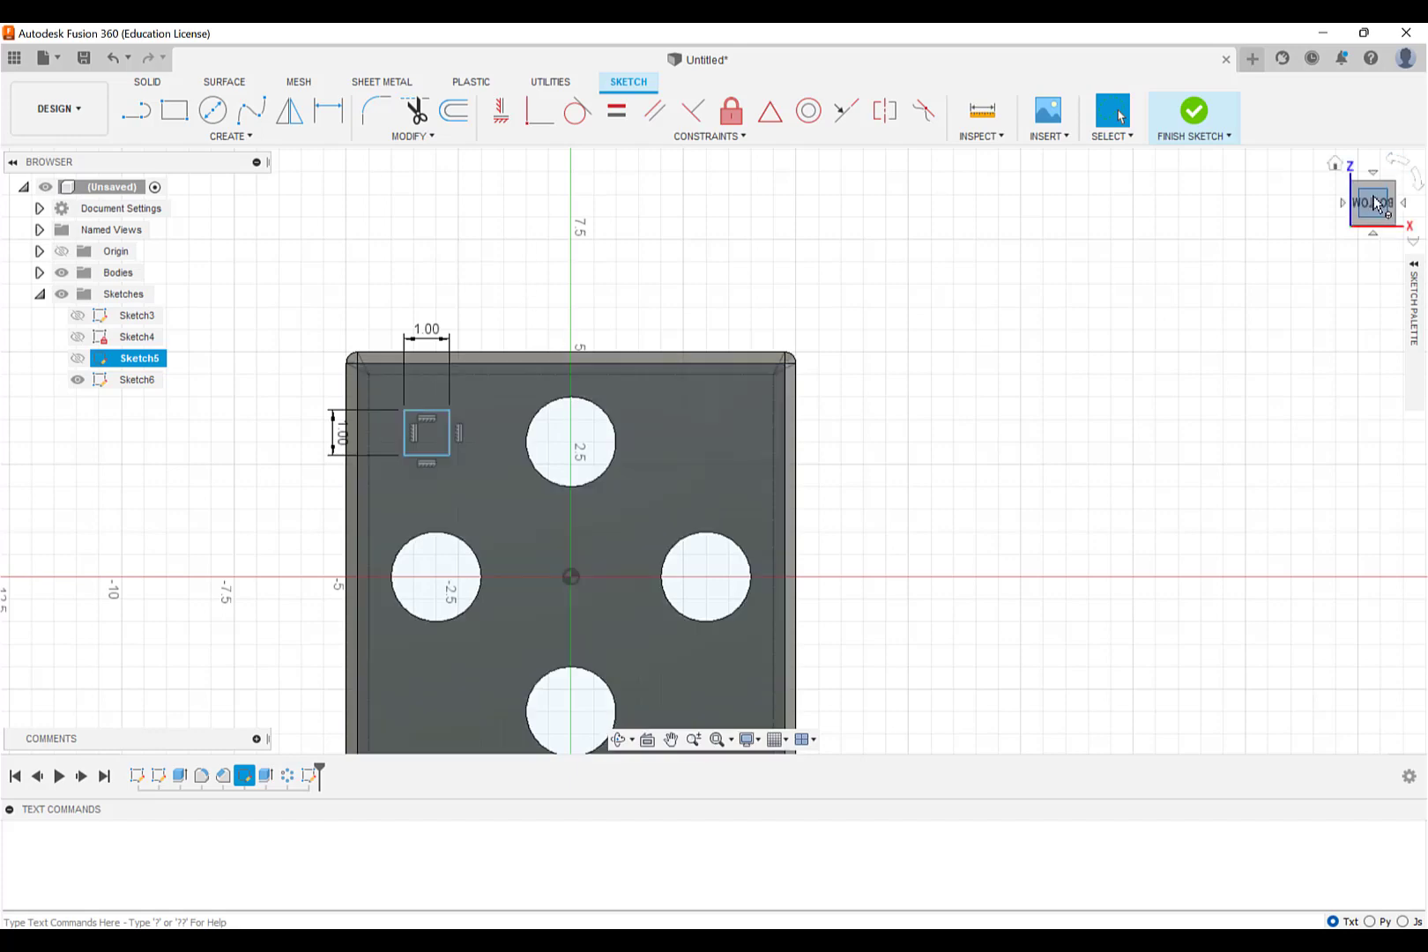
left_click_drag(1375, 201, 1408, 227)
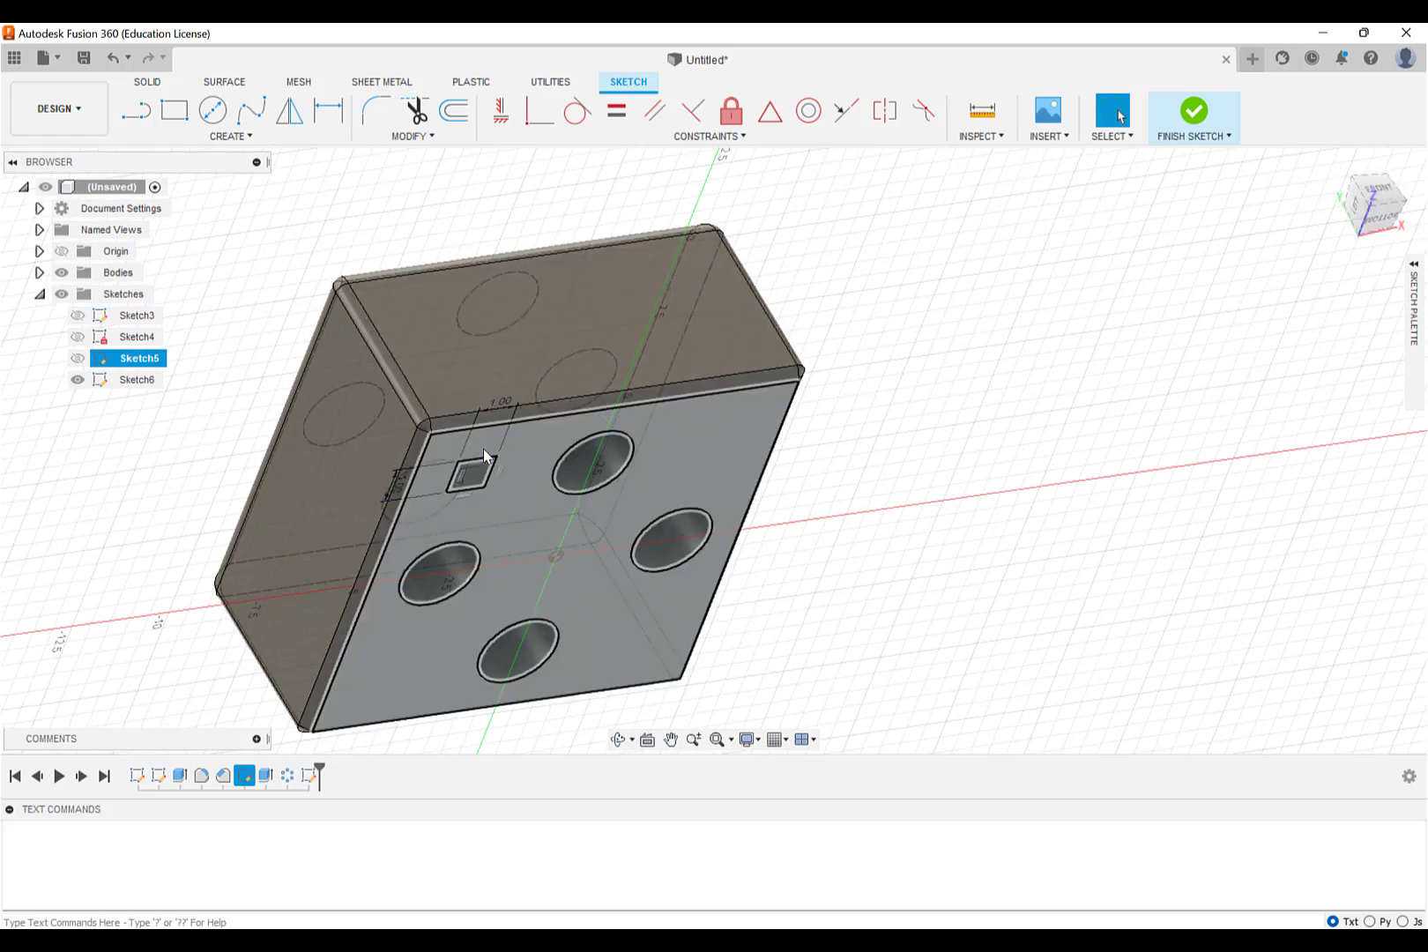
left_click(262, 141)
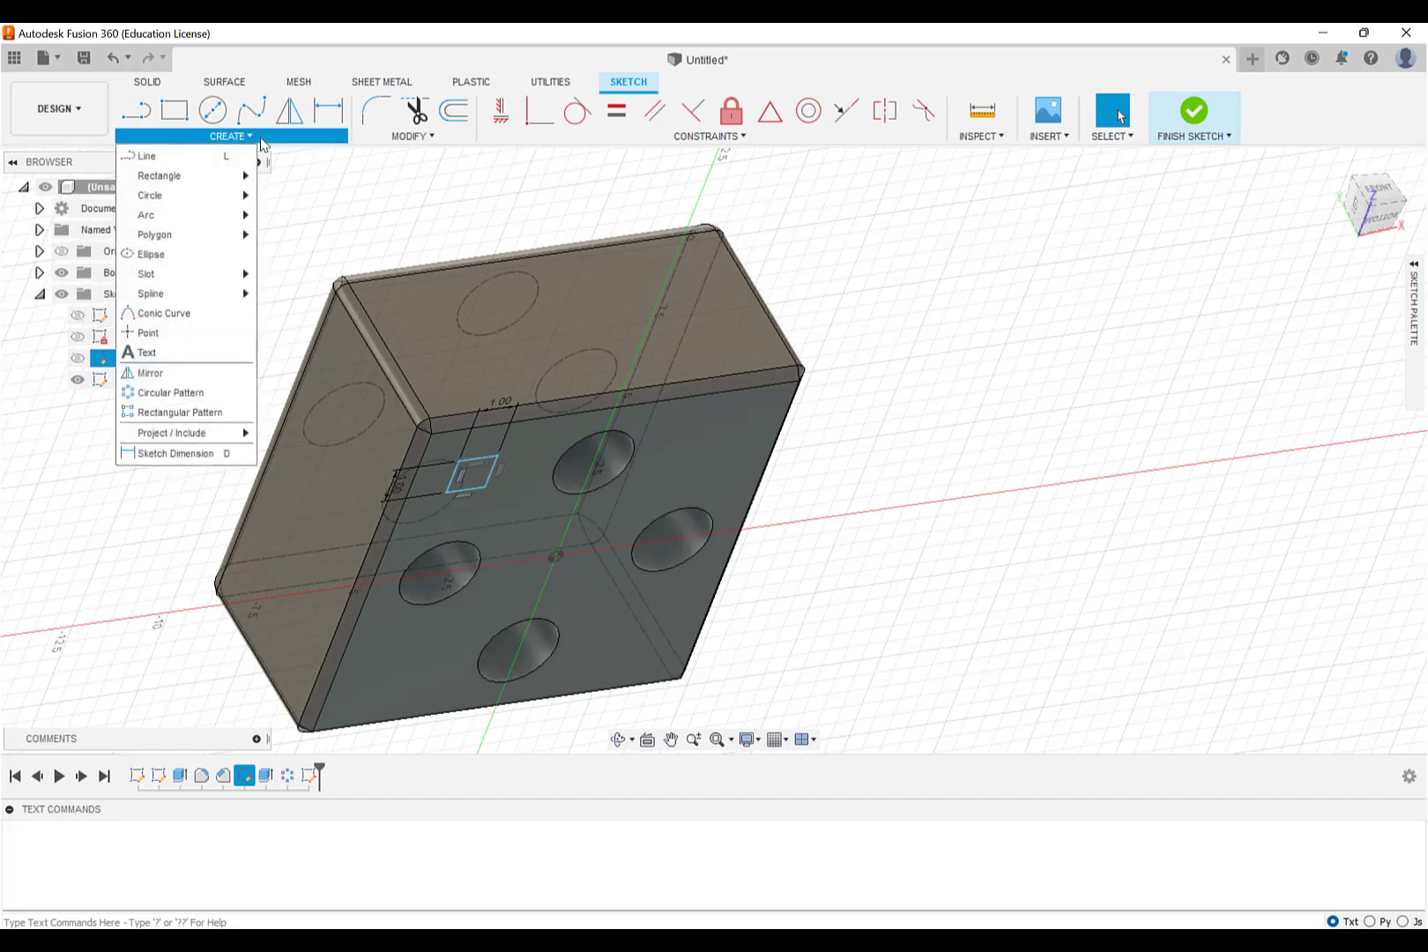
left_click(189, 453)
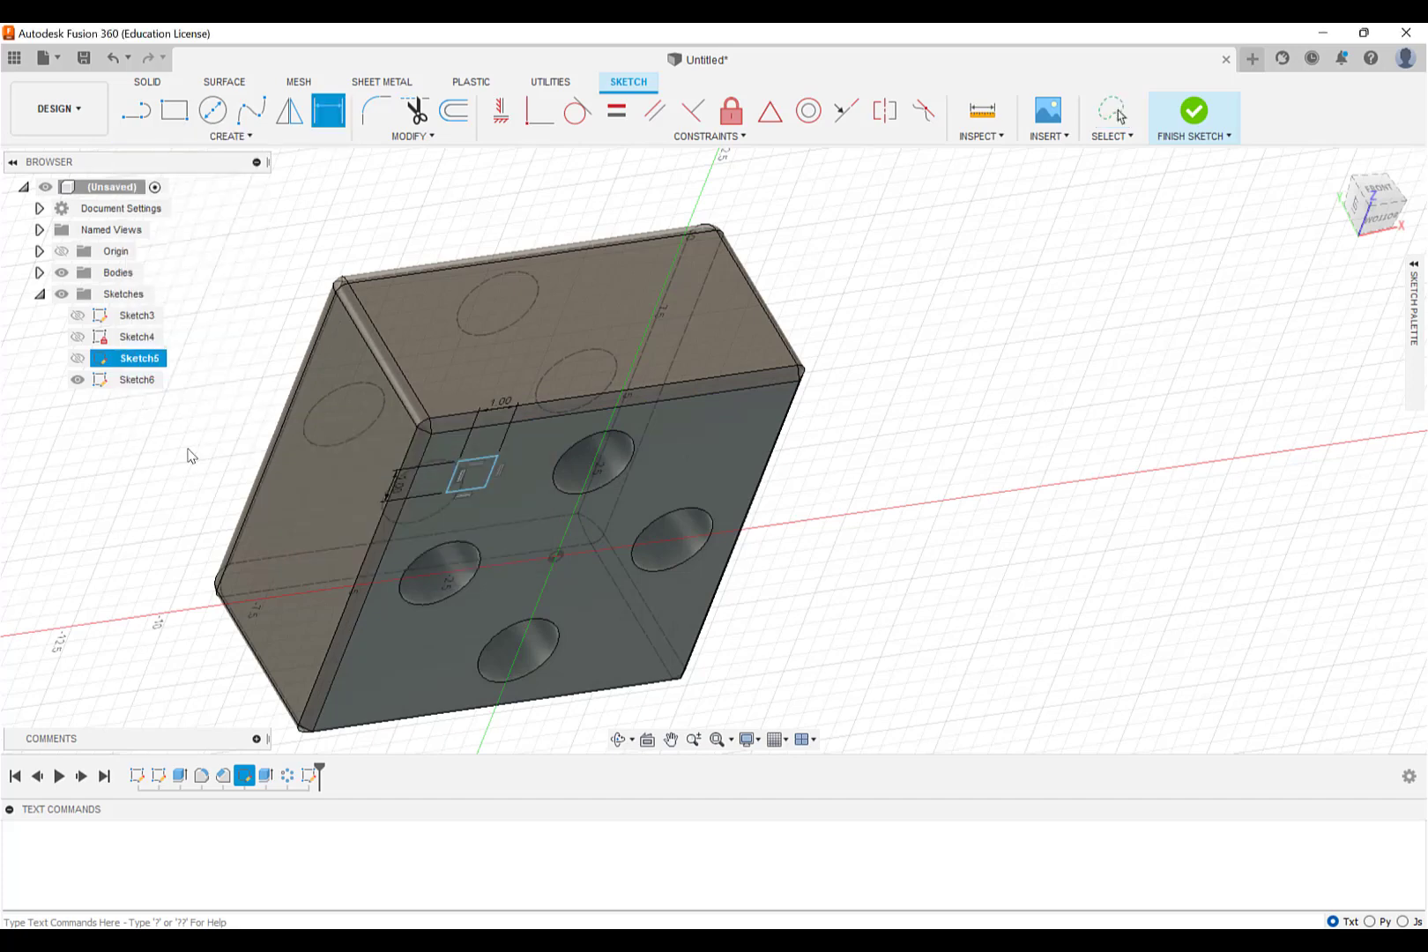
left_click(475, 461)
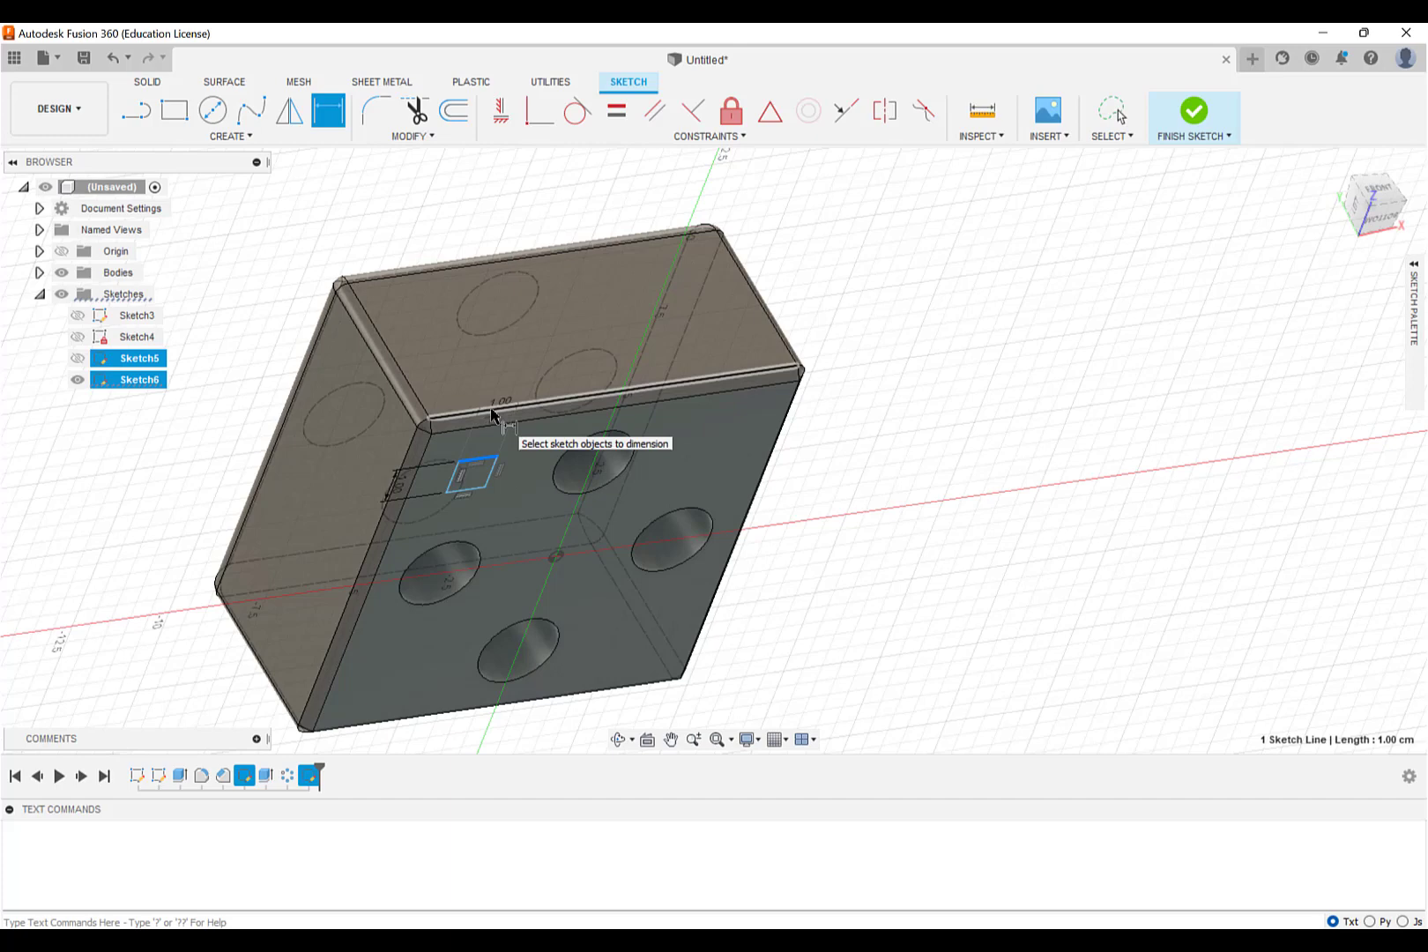
left_click(491, 411)
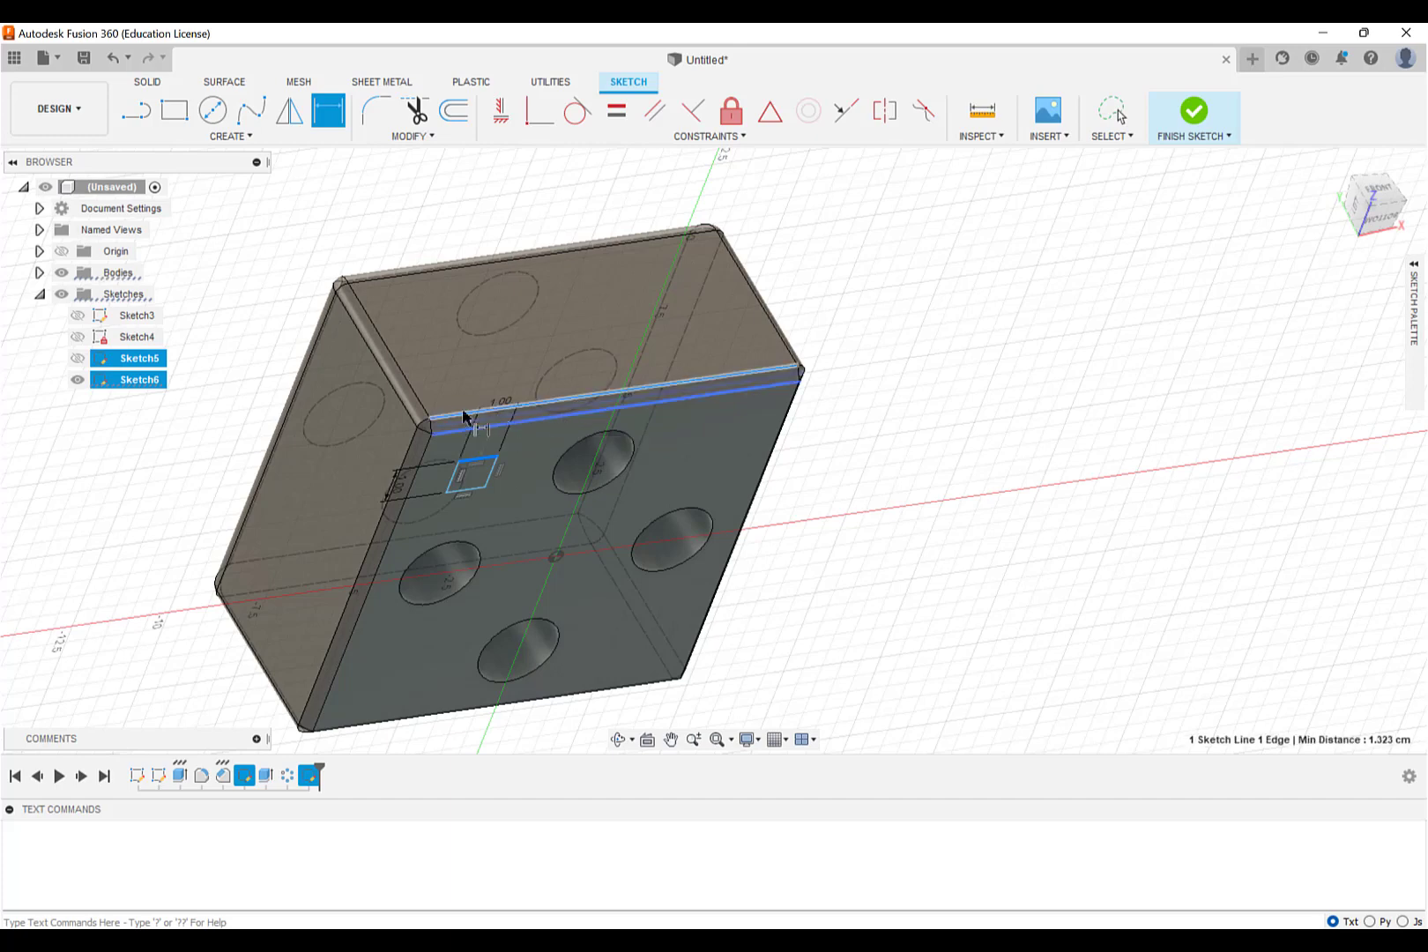
left_click(331, 429)
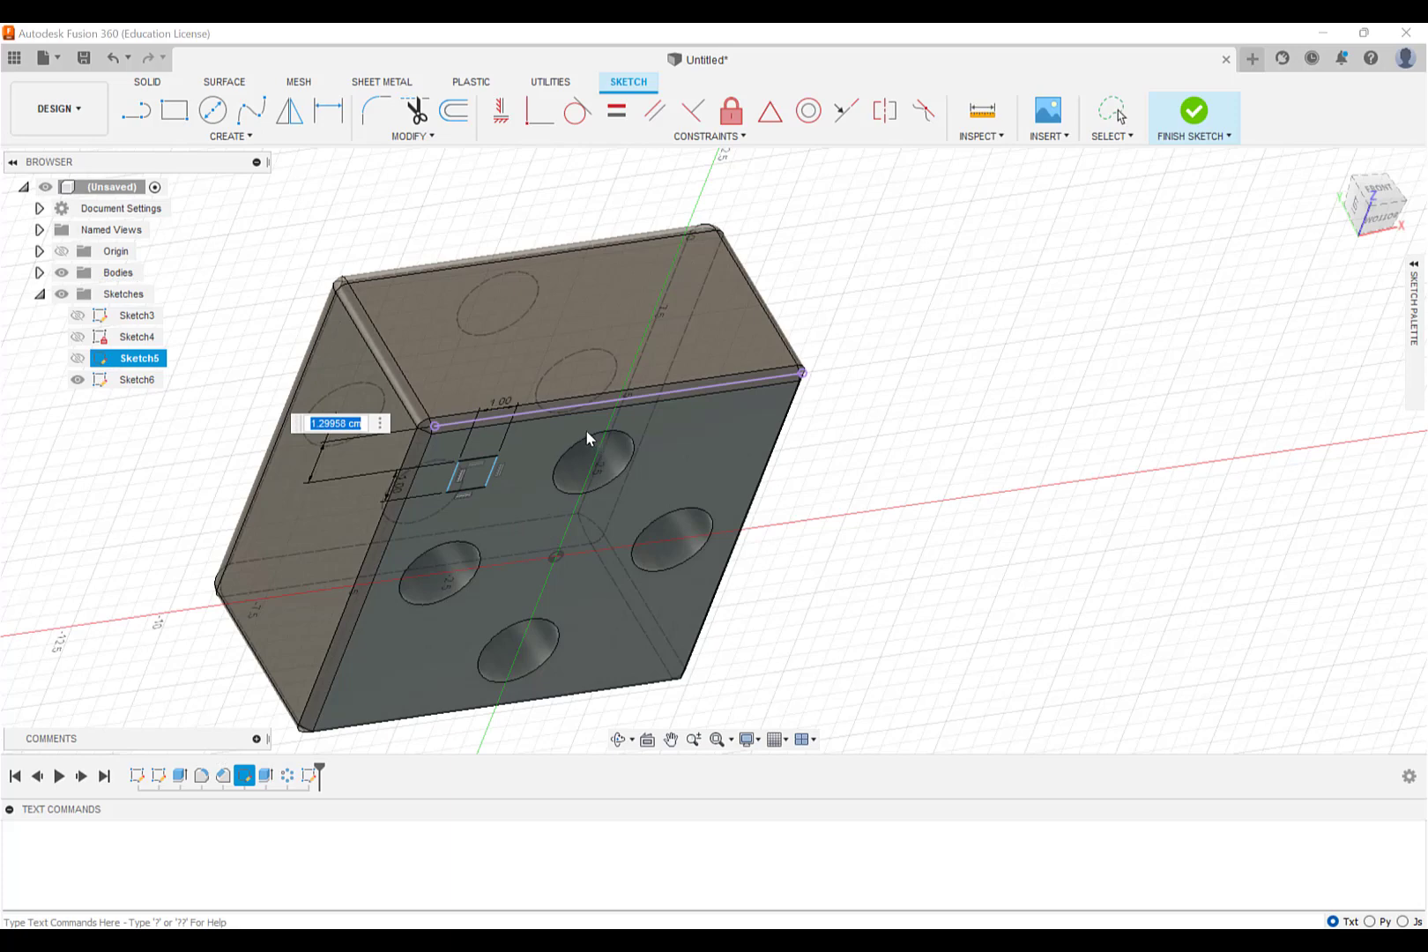
type("1")
key("Return")
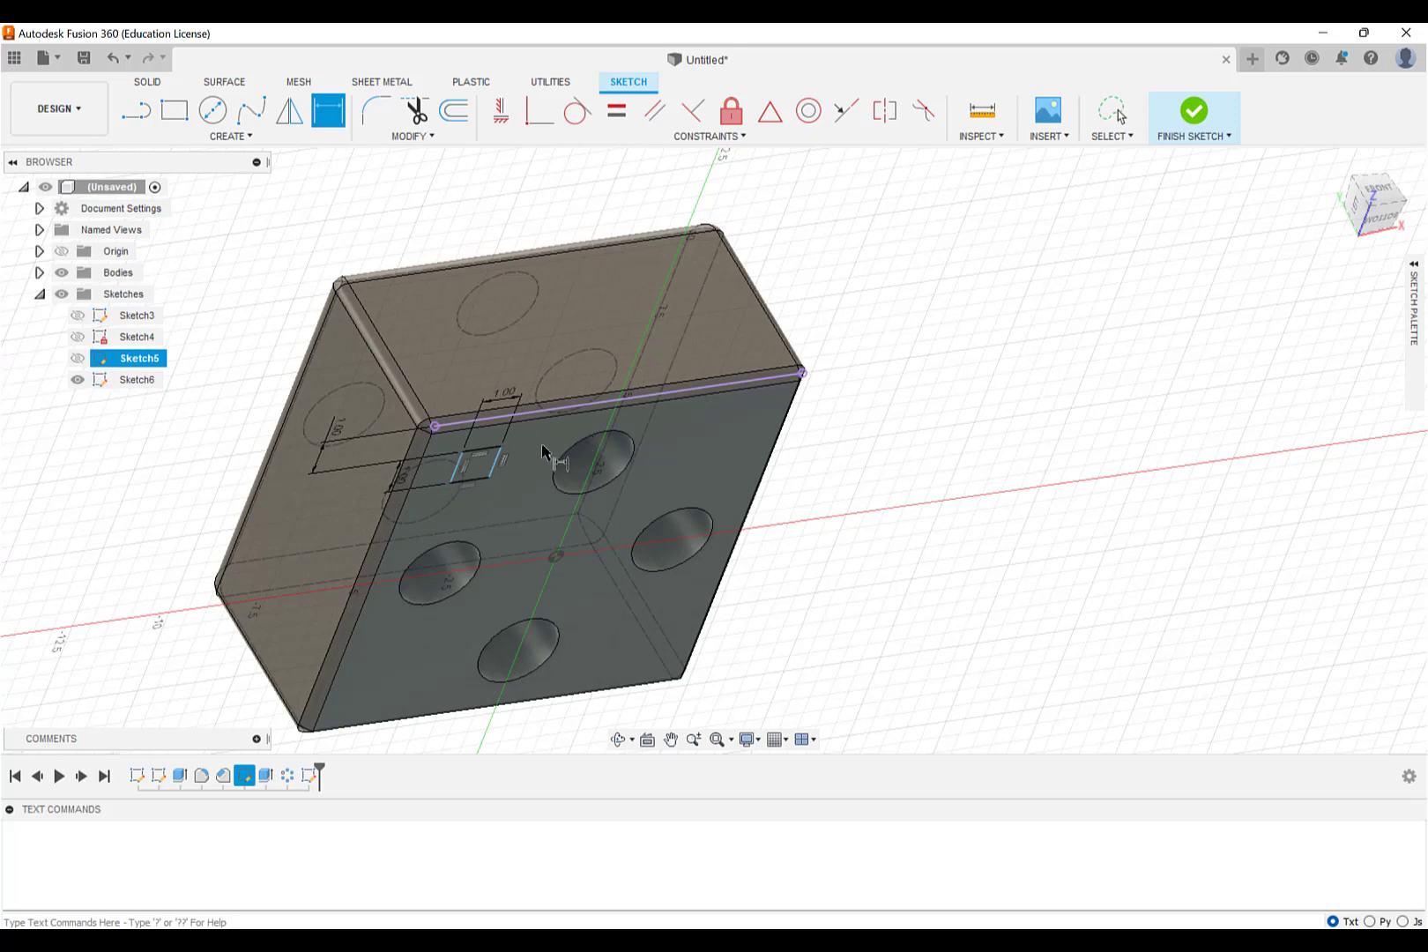
left_click(1374, 213)
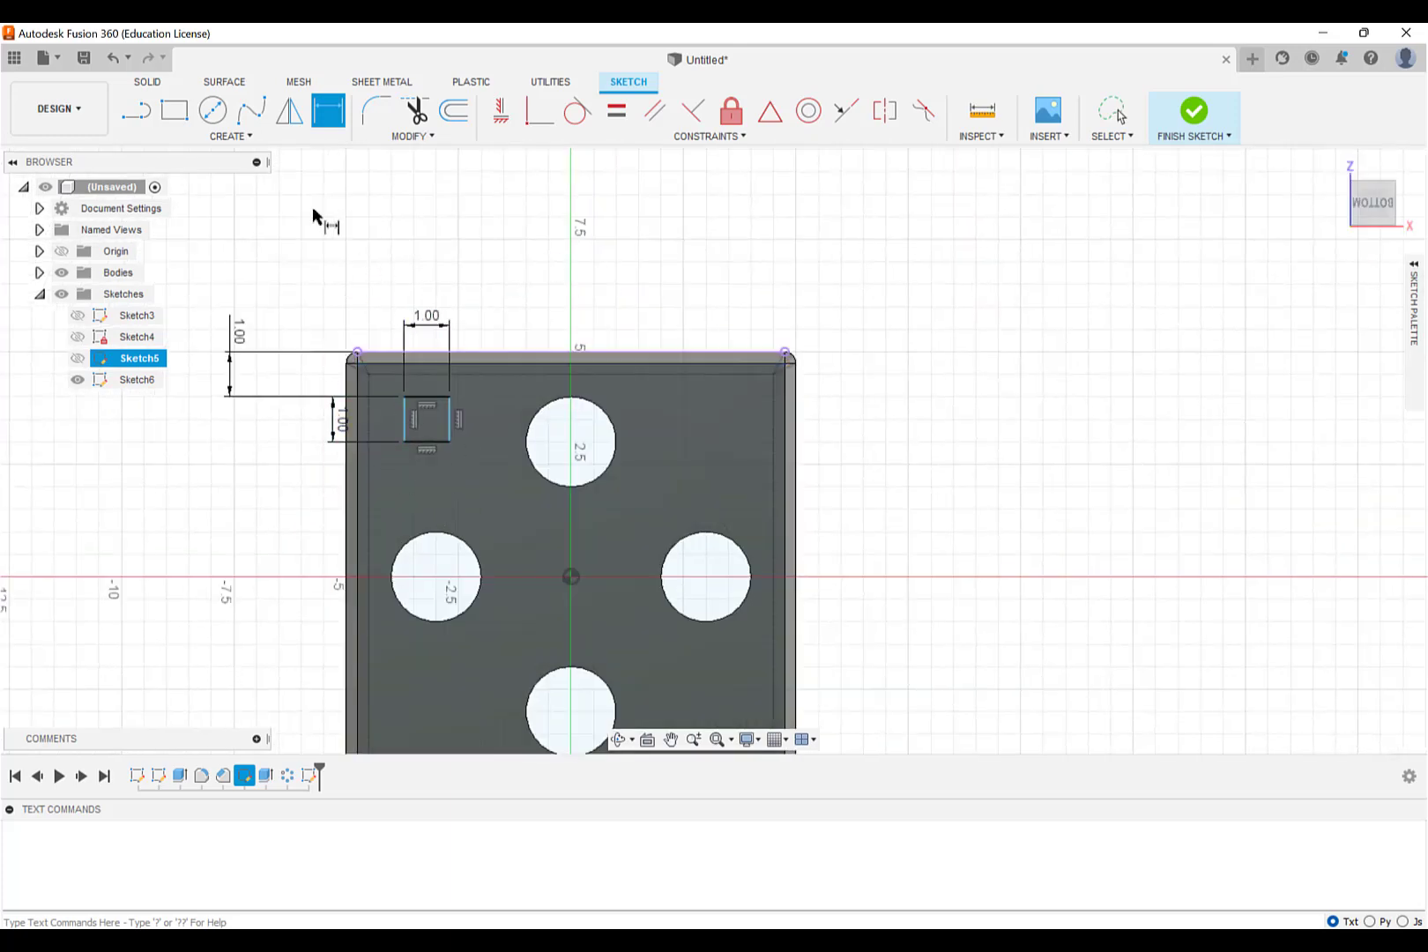
Step: Add a 1 cm sketch dimension between the square's left edge and the box's left edge
left_click(245, 136)
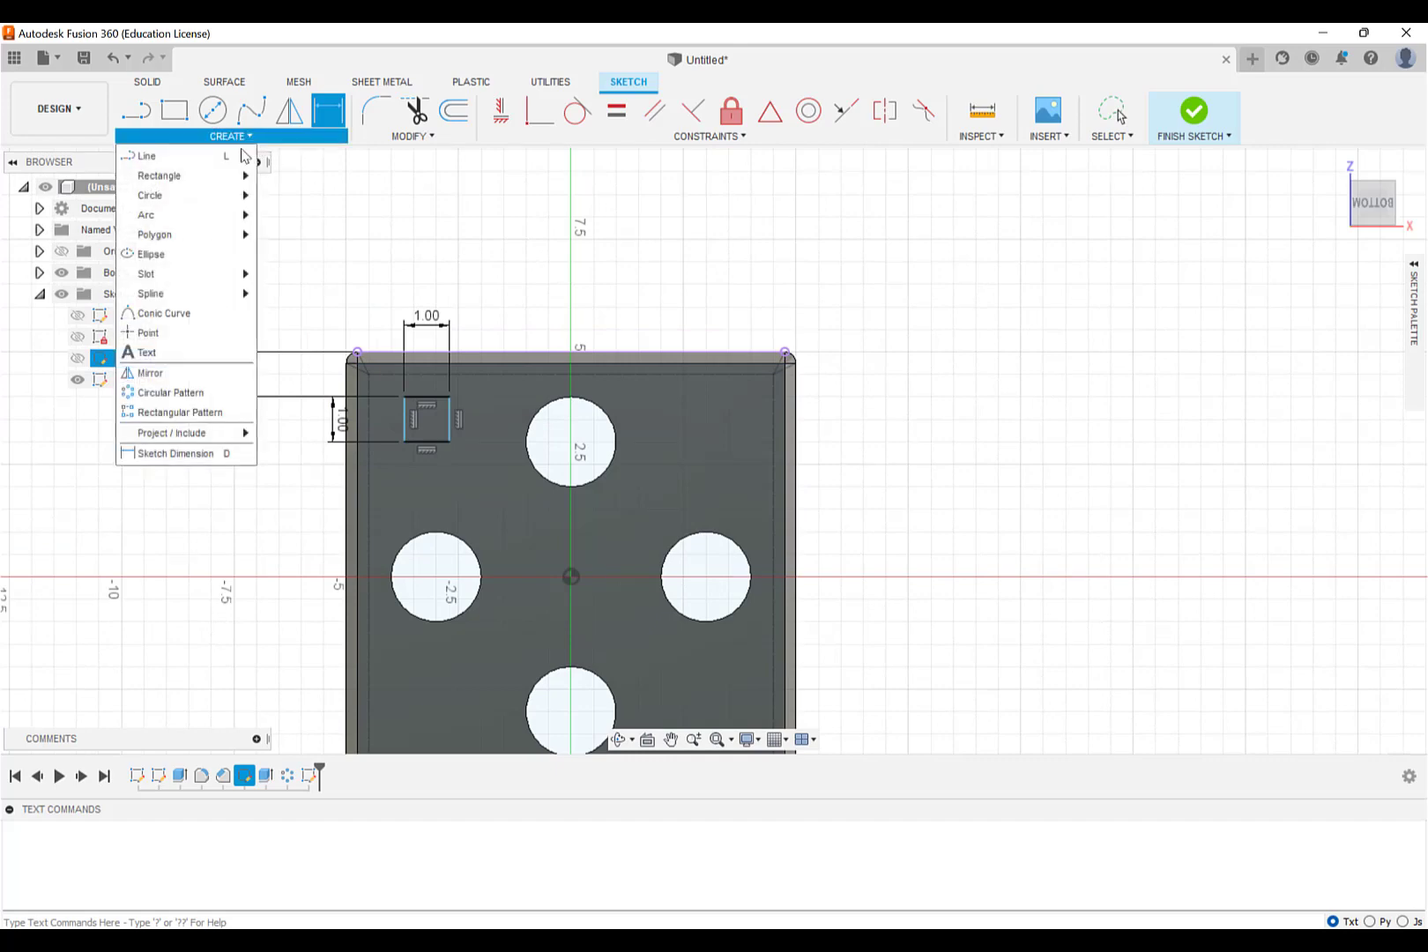
left_click(188, 455)
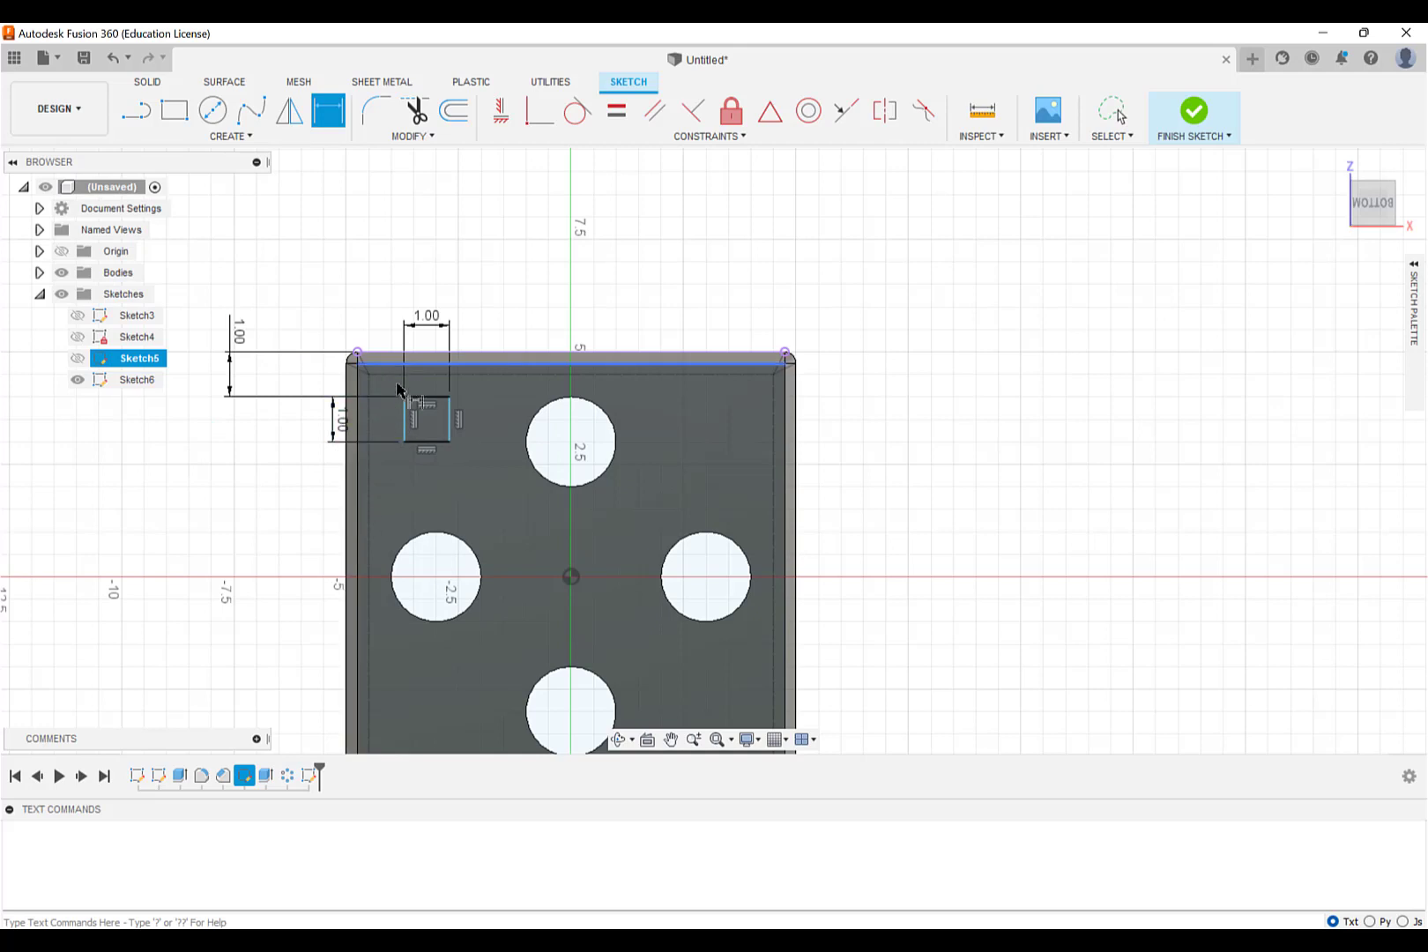
left_click(405, 419)
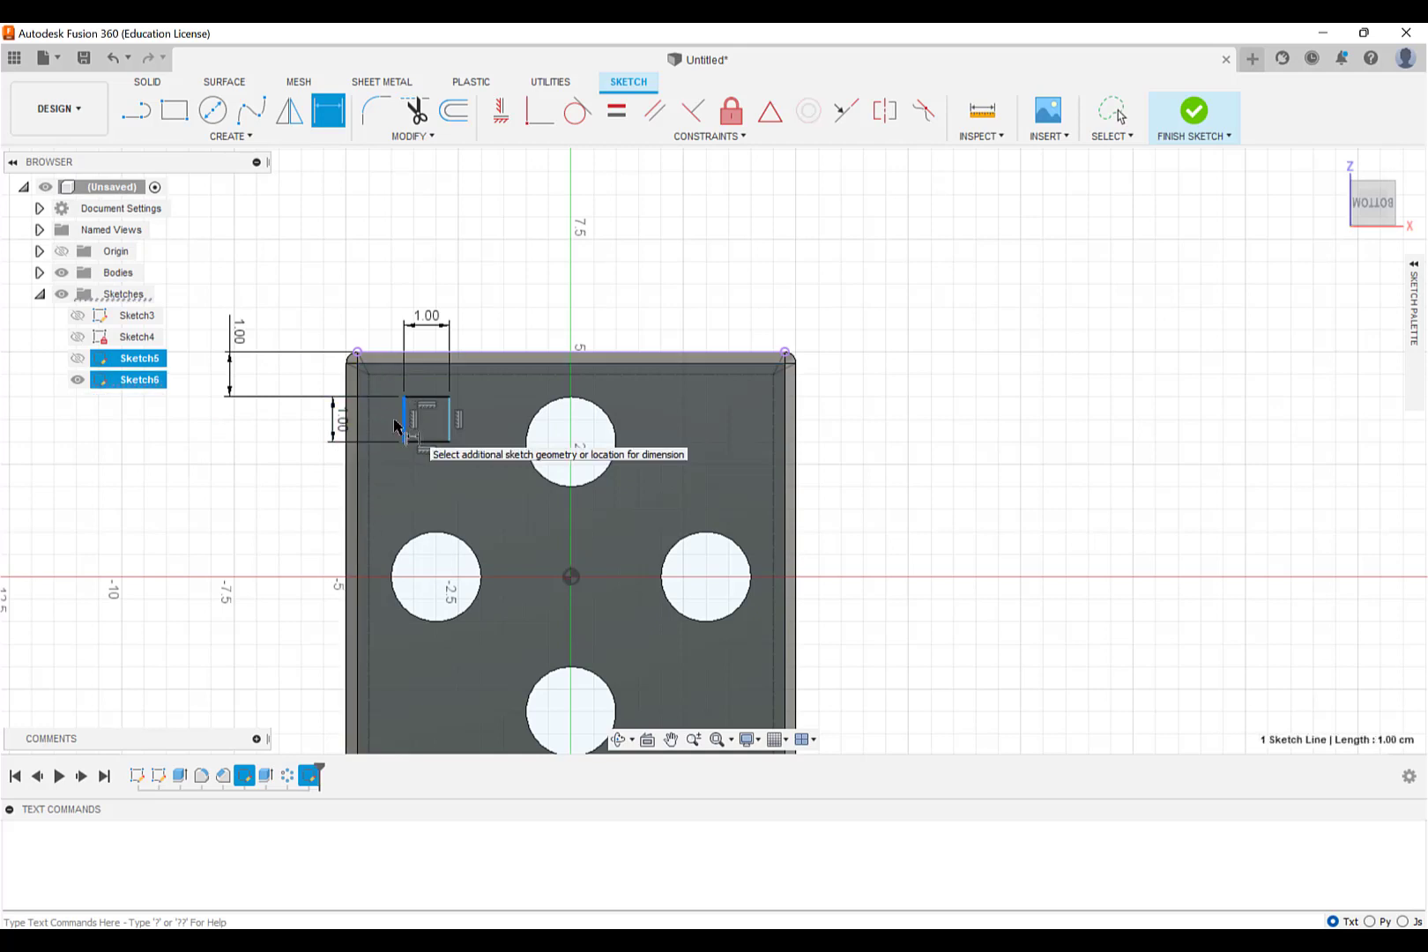
left_click(349, 473)
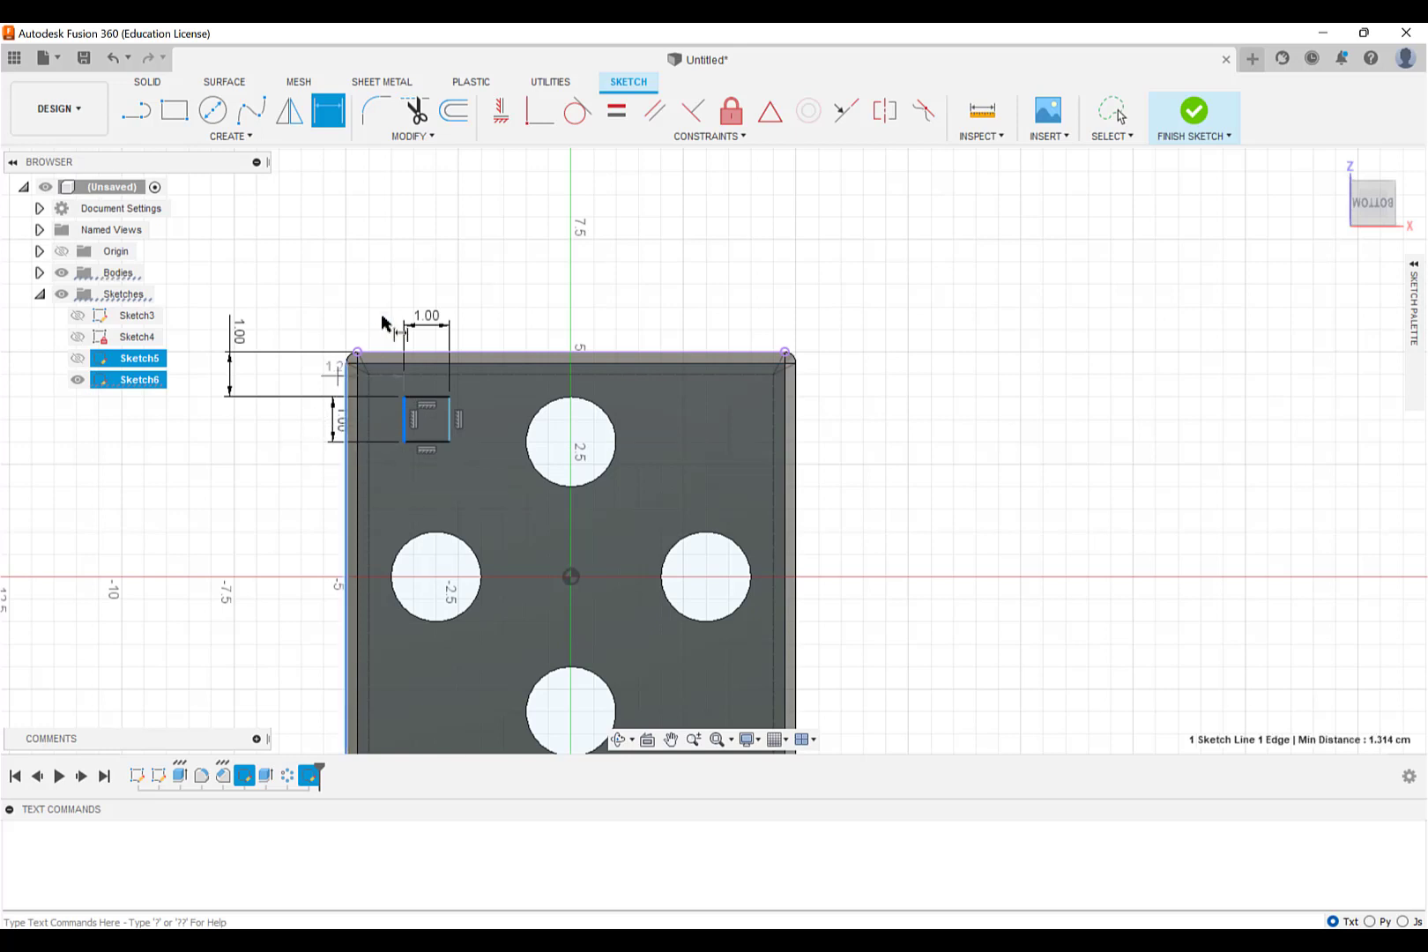
left_click(385, 277)
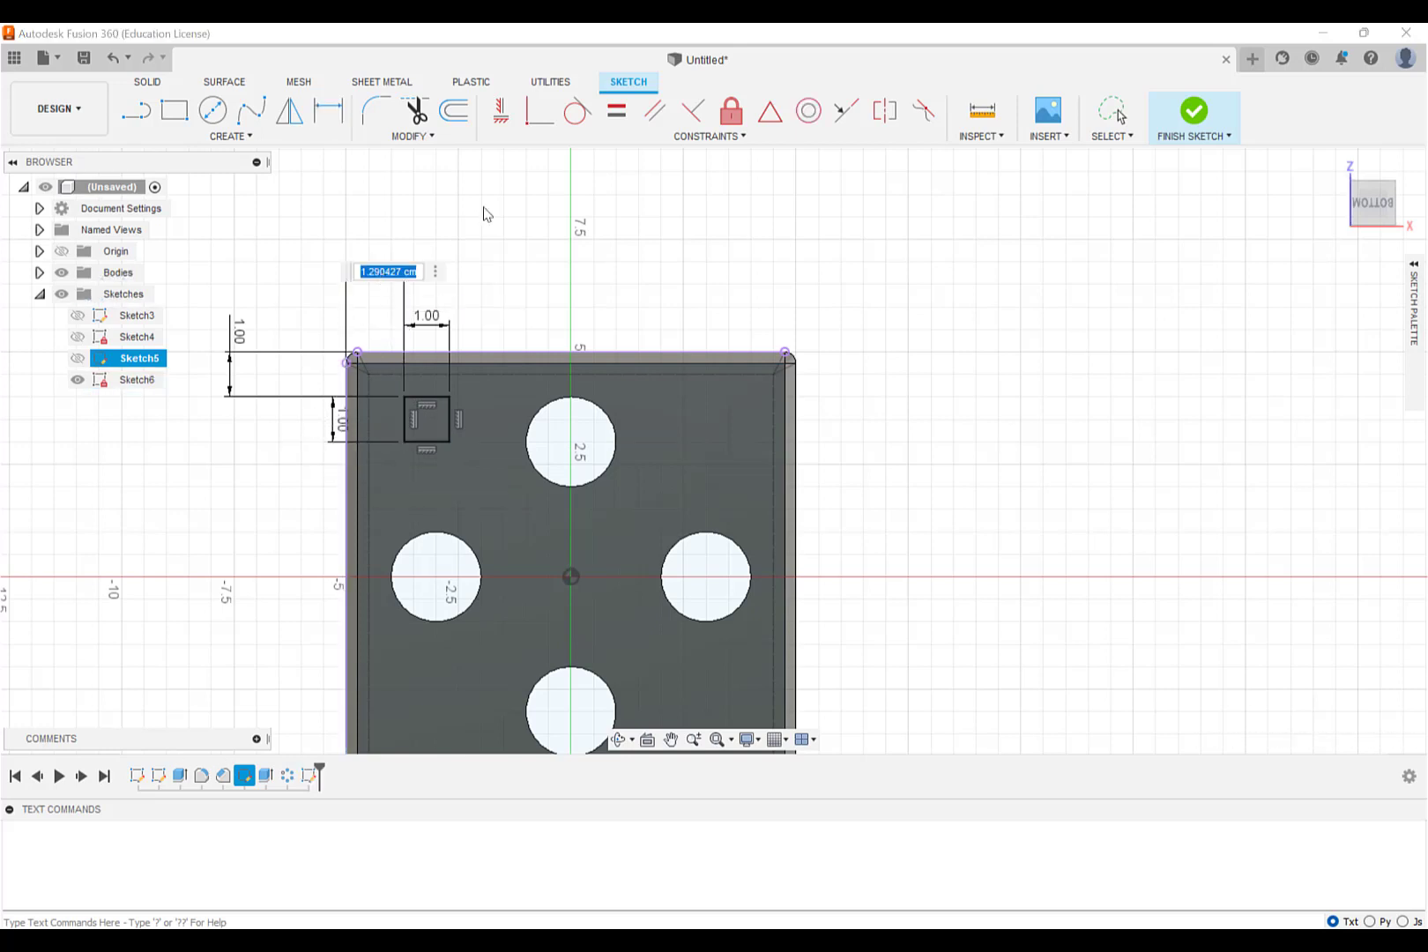
type("1")
key("Return")
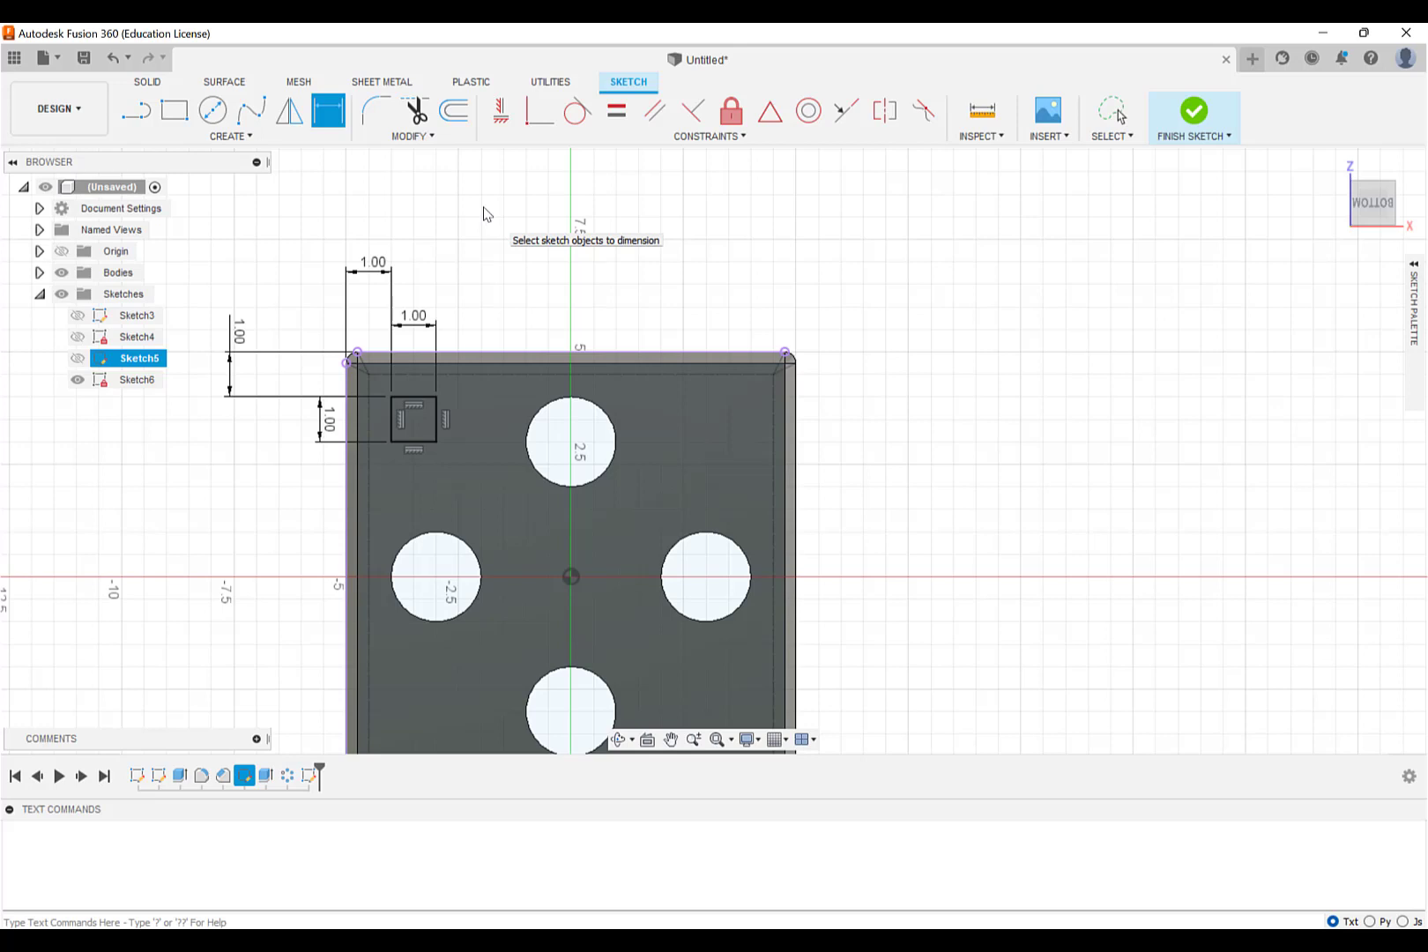
Step: Finish the sketch and extrude the 1 × 1 cm square profile 5 cm, joined to the box
left_click(1194, 119)
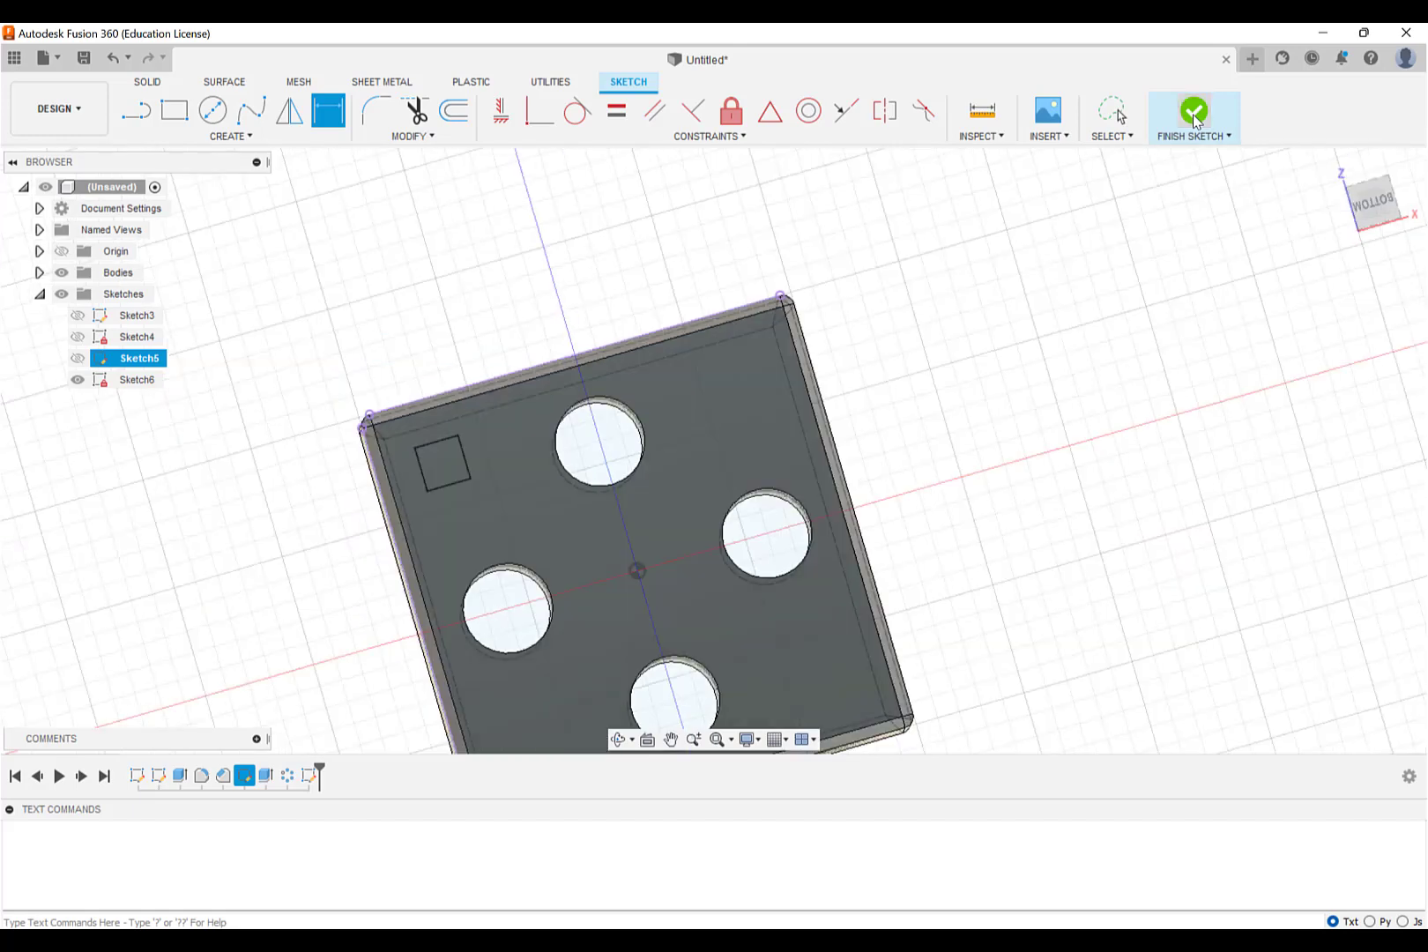
left_click(1382, 192)
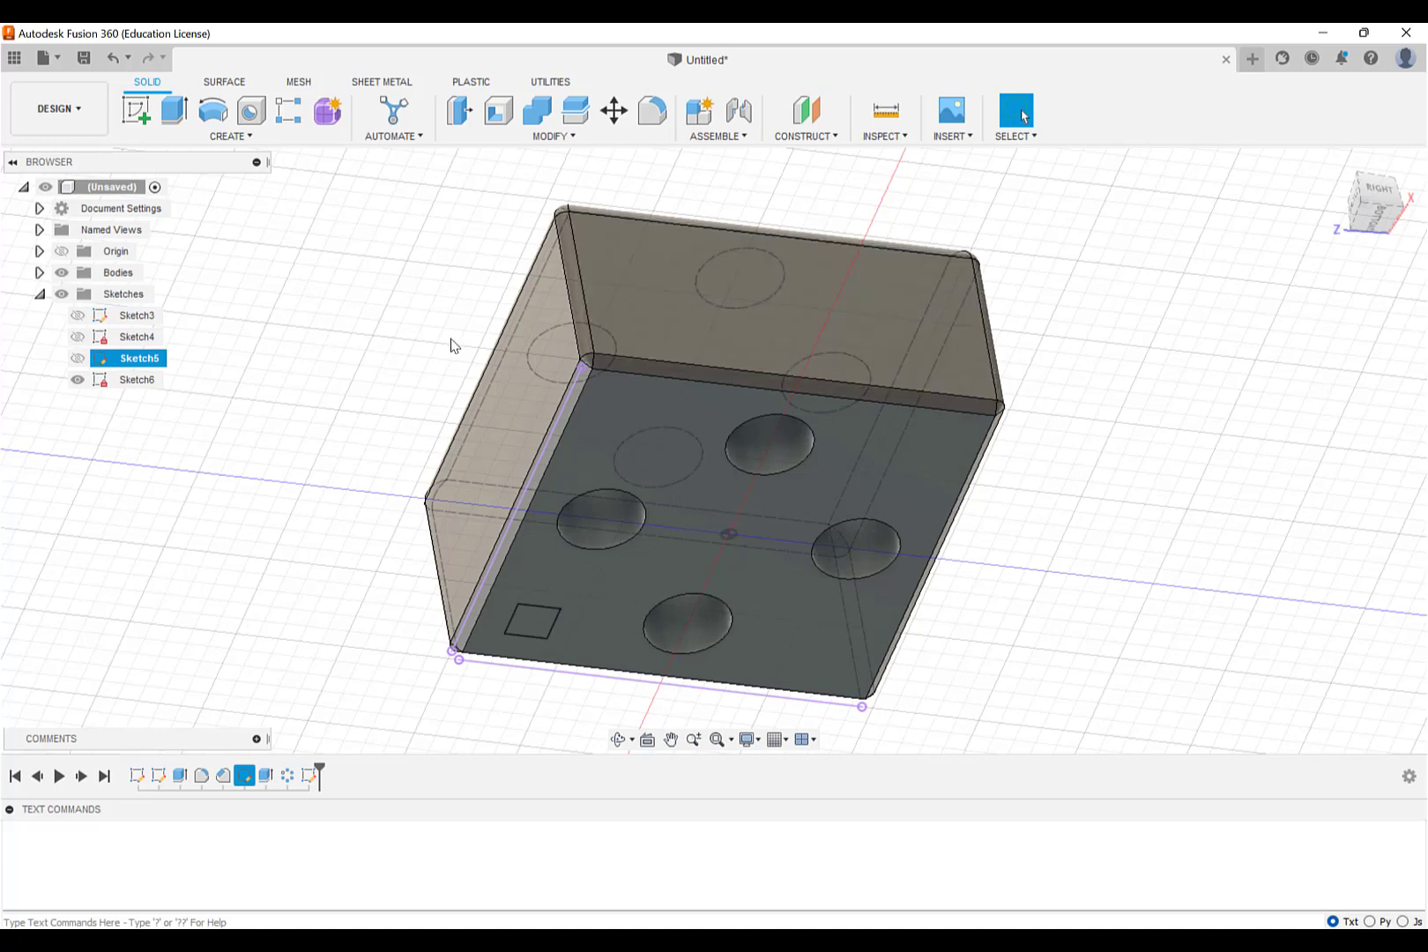
left_click(175, 110)
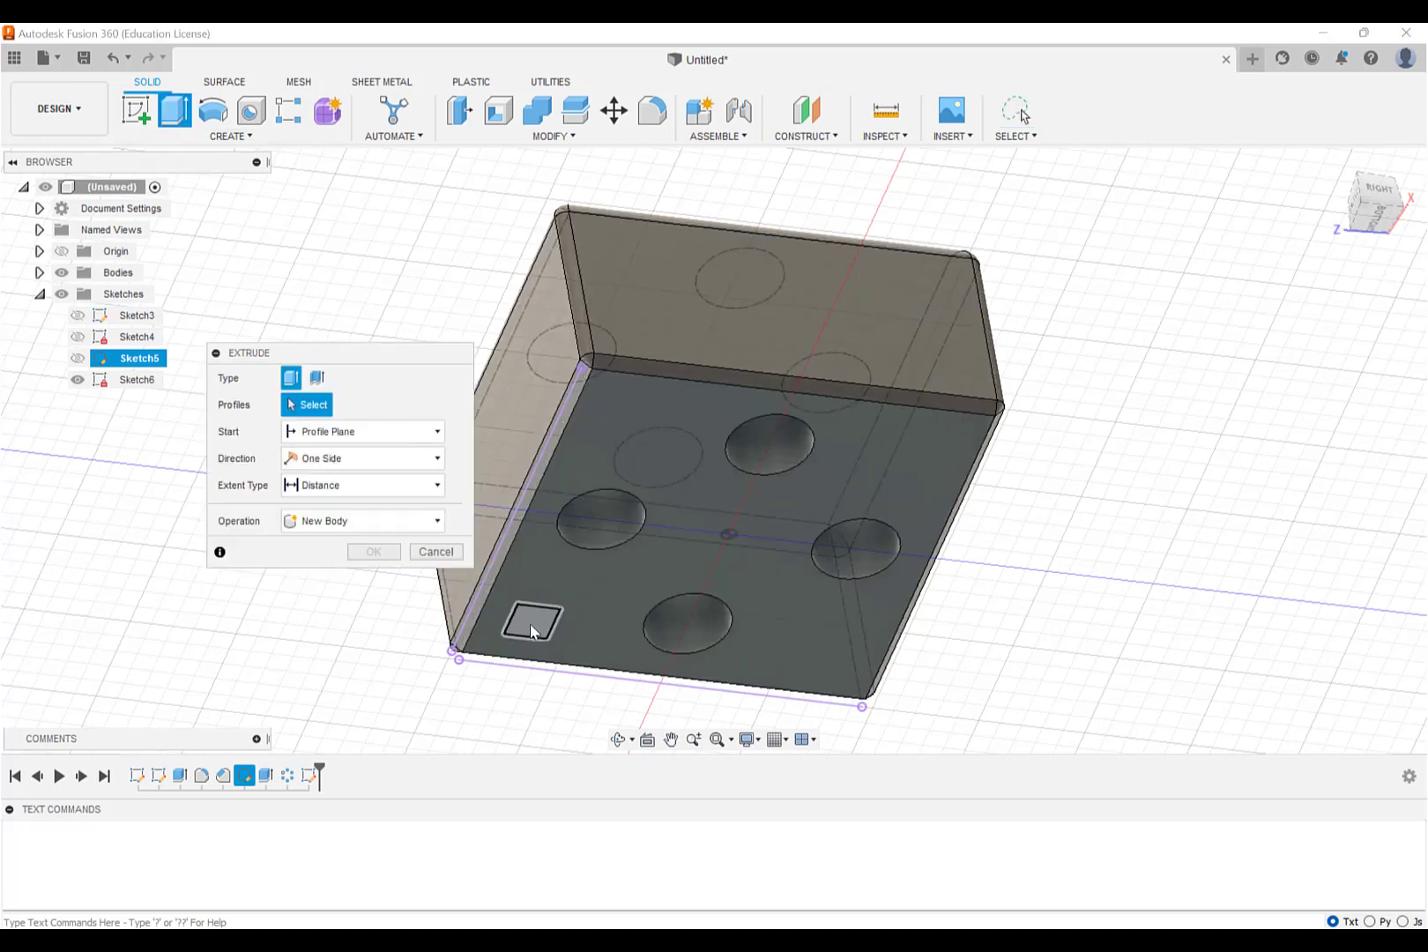
left_click(533, 628)
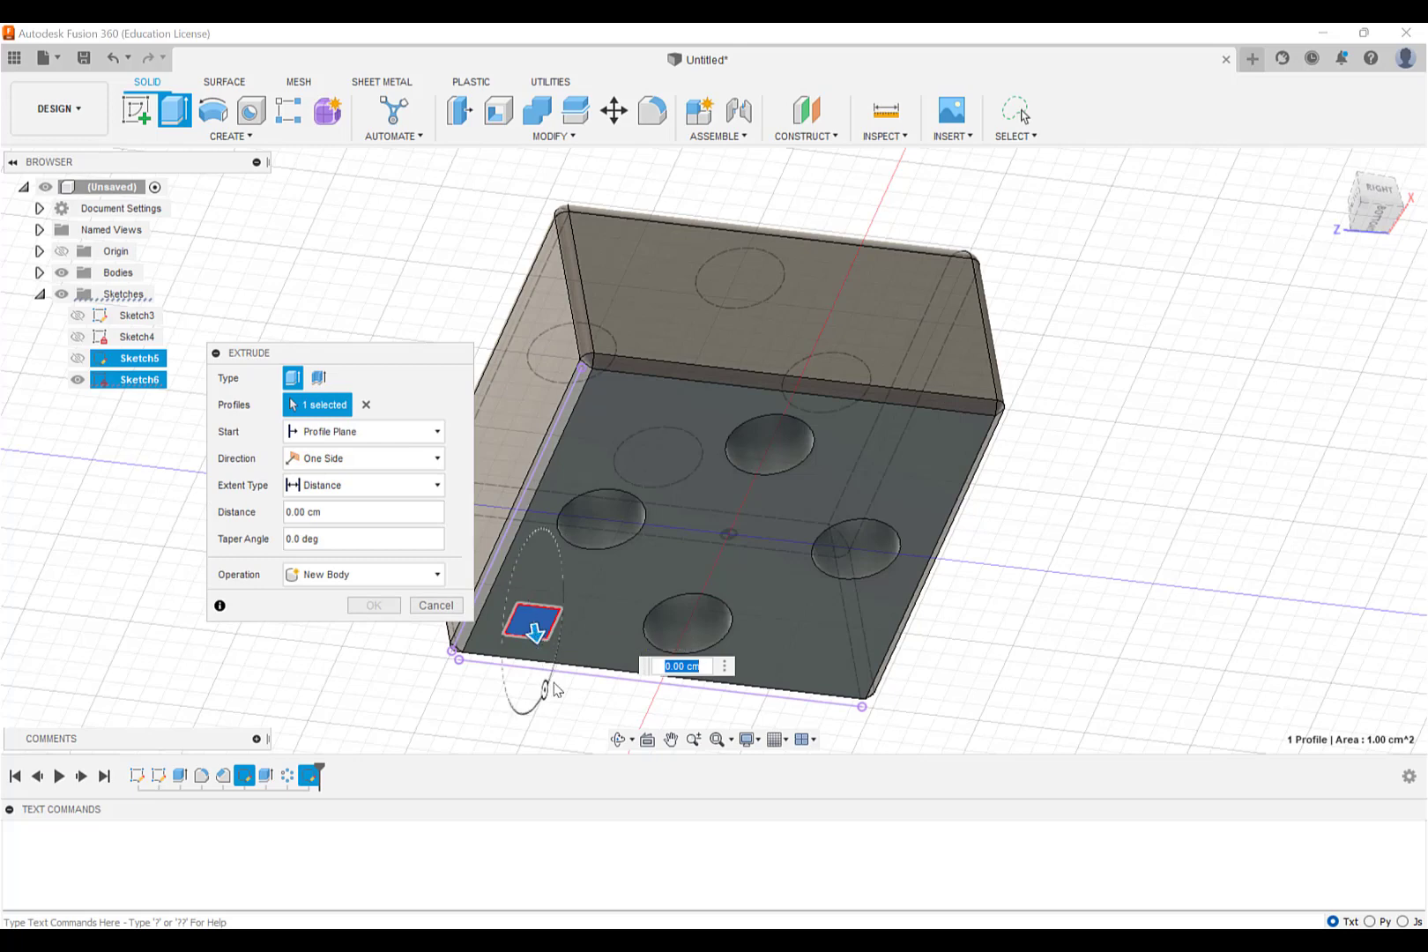
left_click_drag(534, 635, 556, 696)
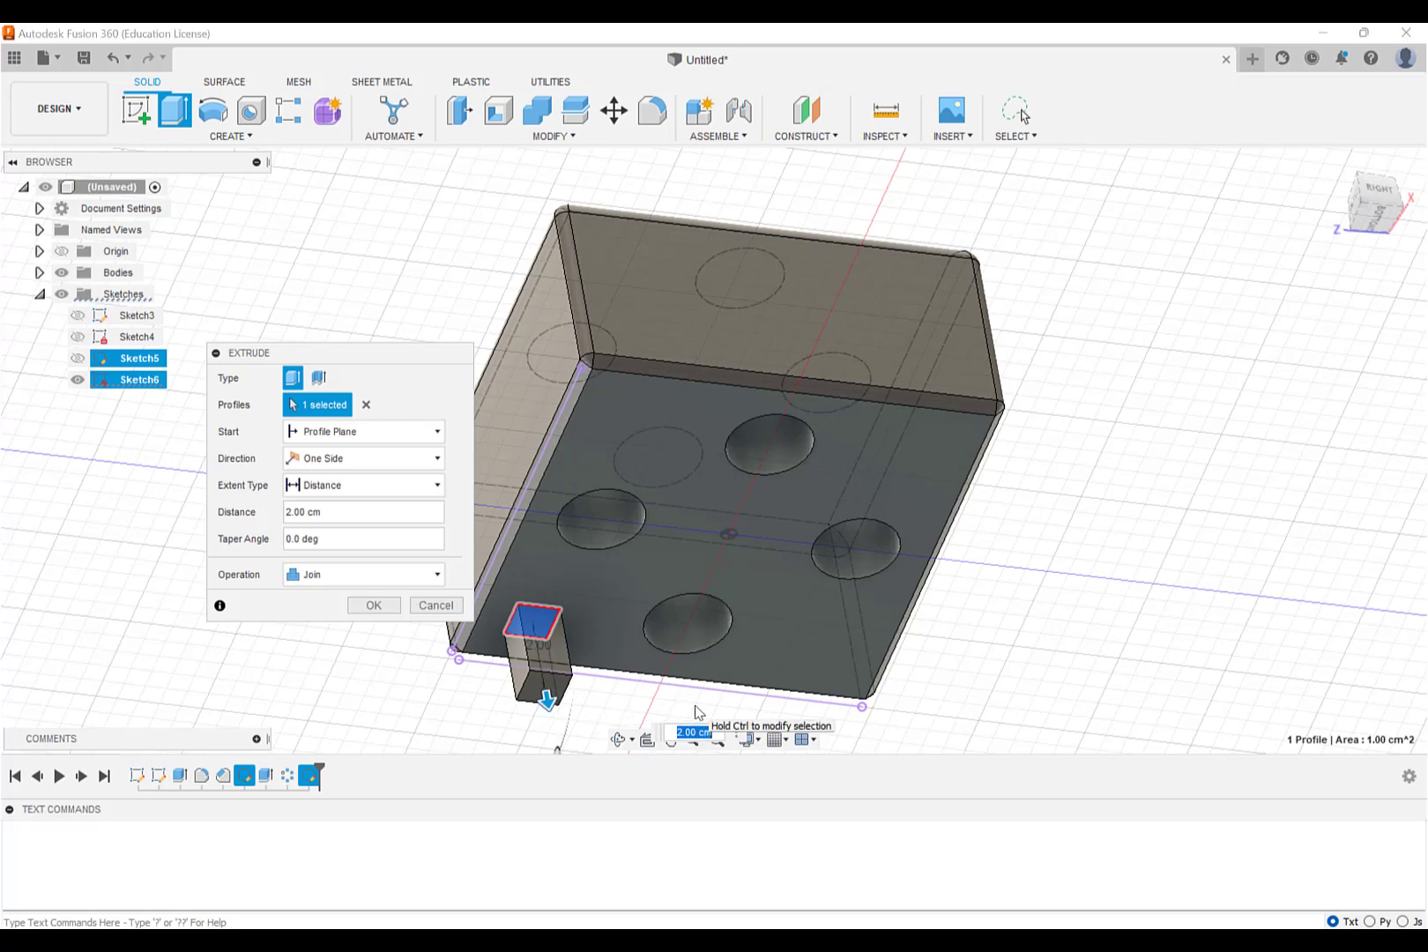
type("5")
key("Return")
scroll(856, 543, "down", 5)
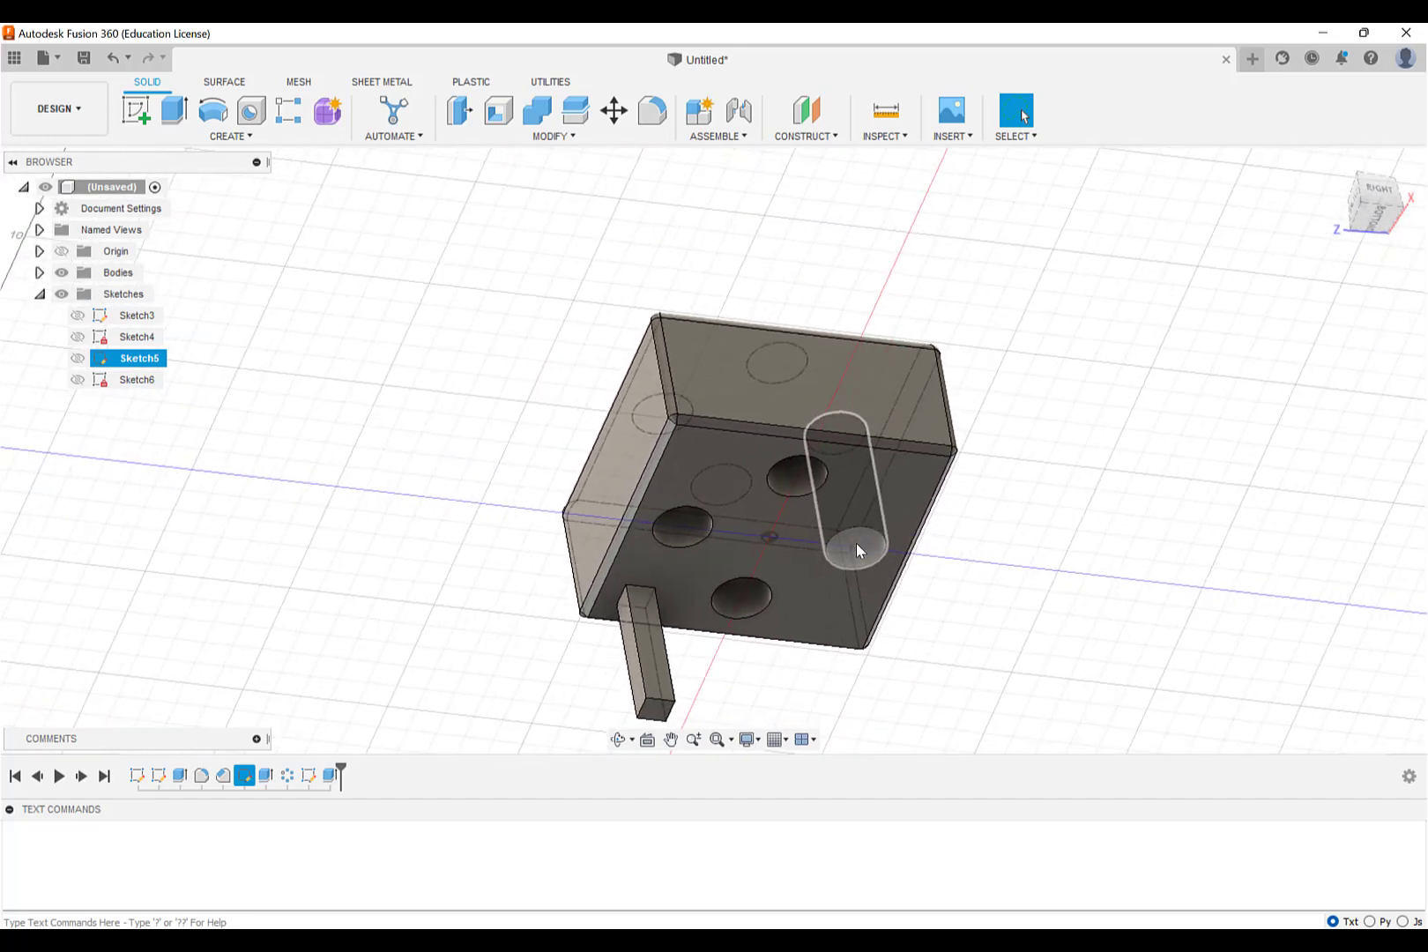
scroll(855, 543, "down", 5)
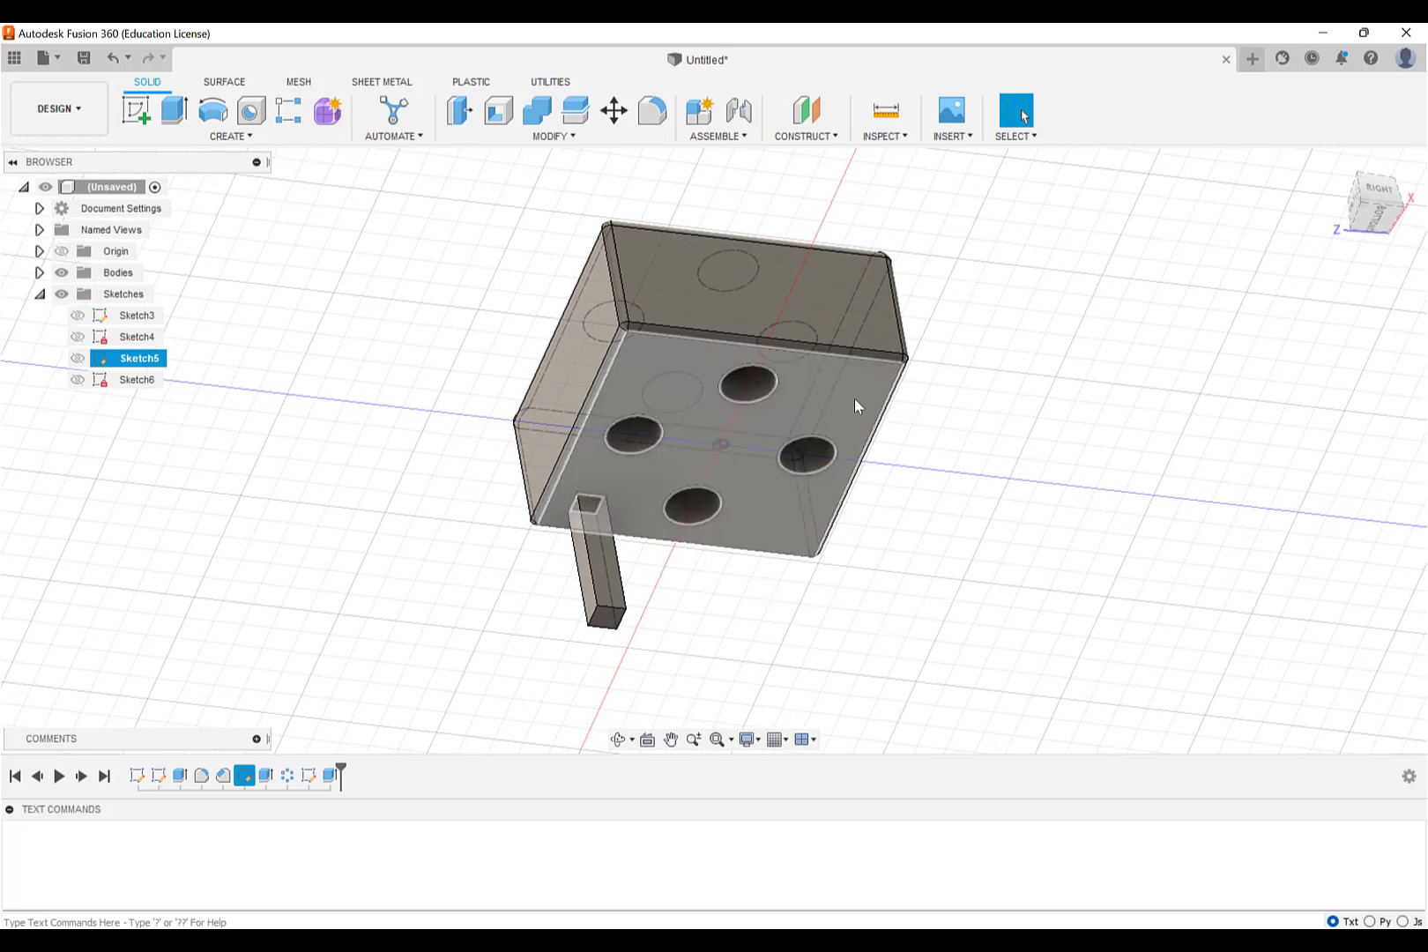
Step: From the BOTTOM view, start a Rectangular Pattern of the leg feature along the box's left edge
left_click(1353, 225)
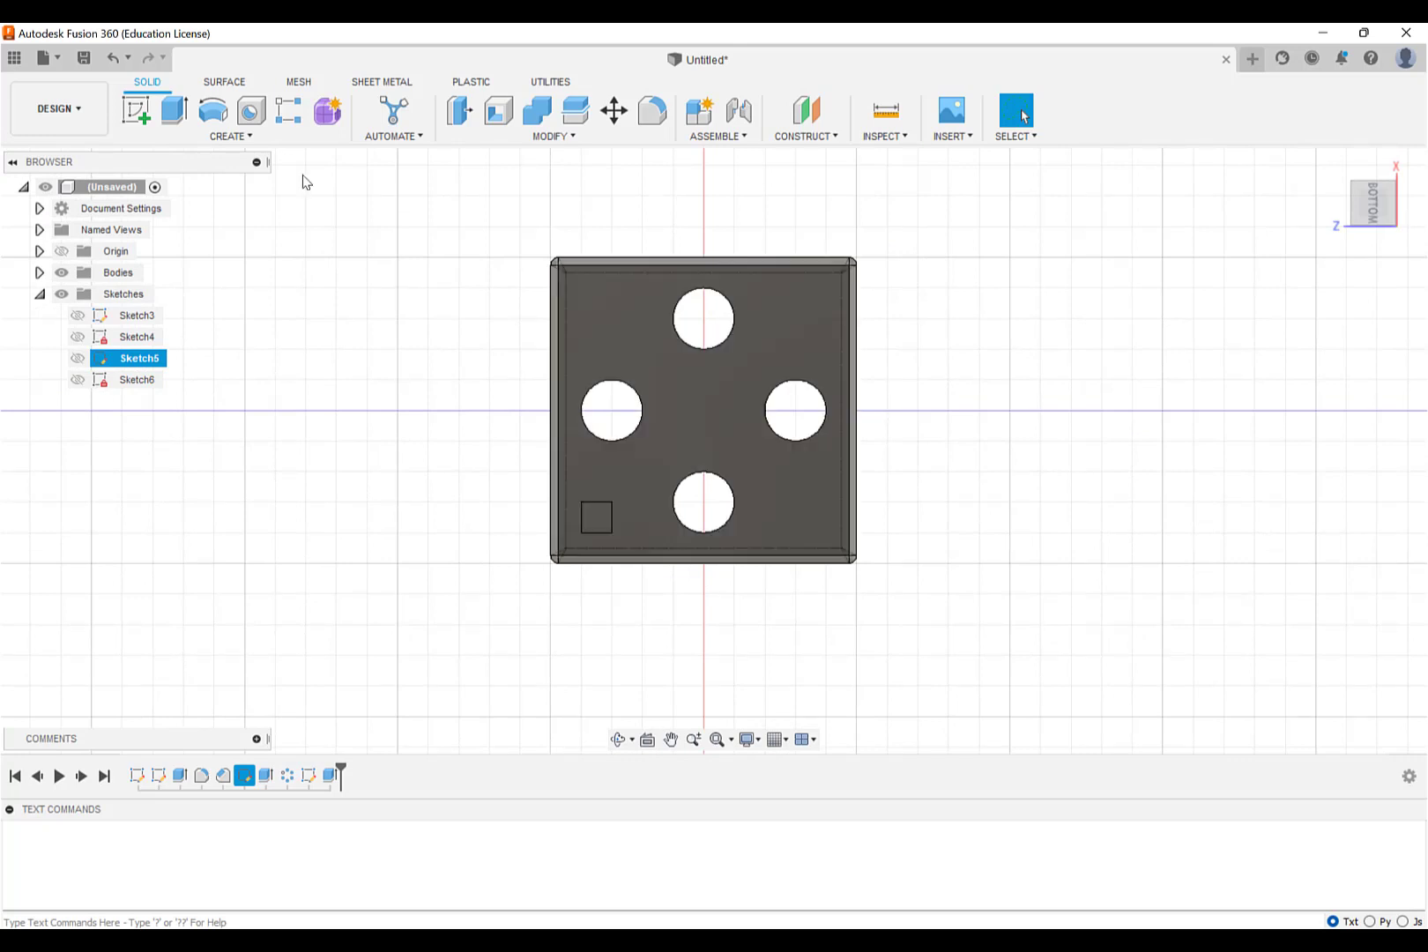
left_click(245, 145)
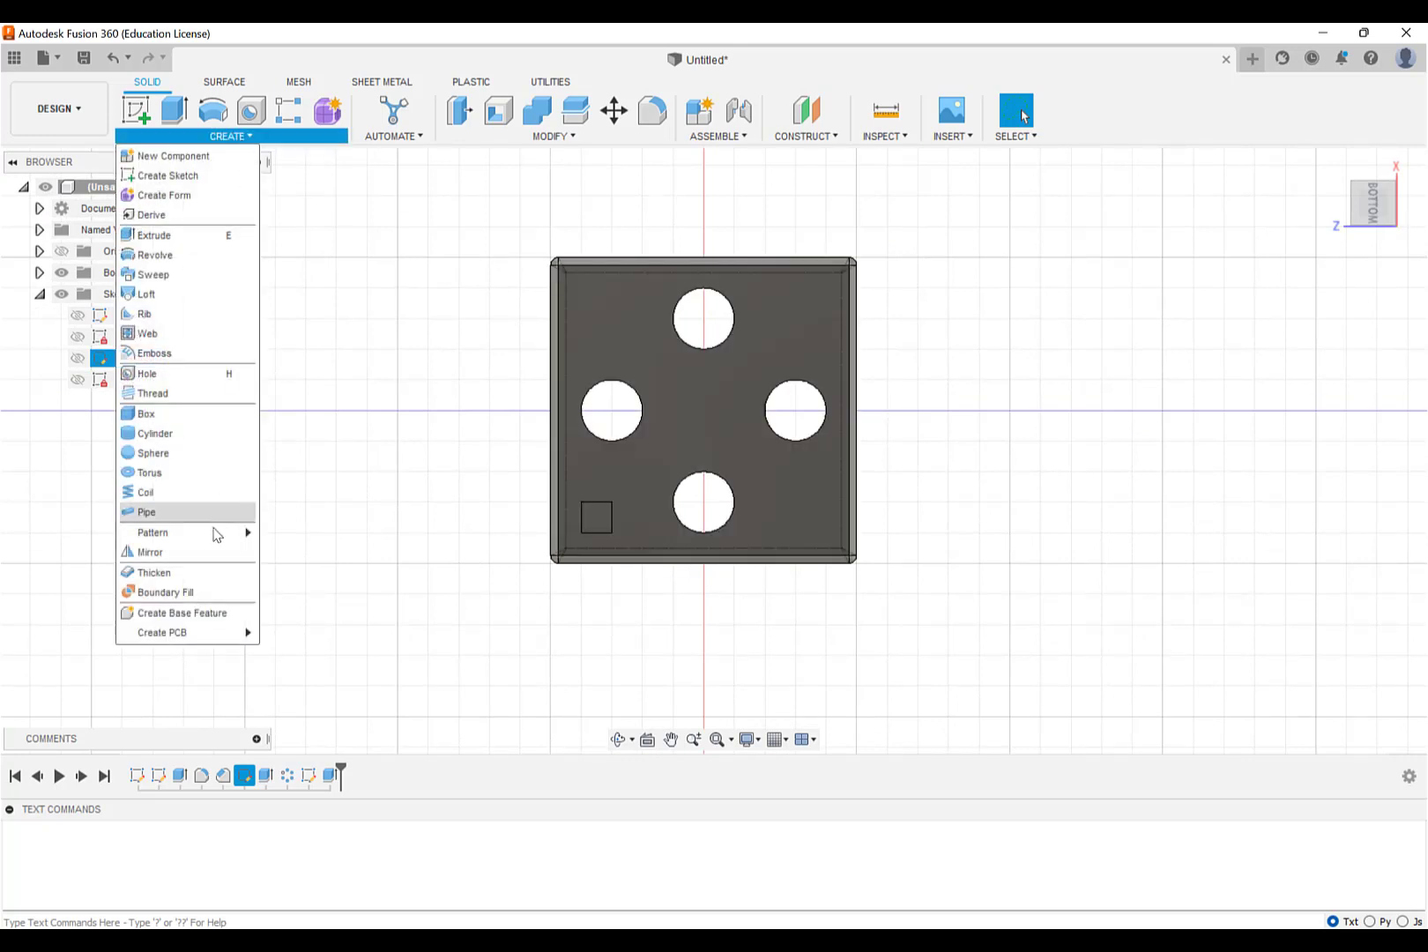
mouse_move(217, 531)
left_click(270, 534)
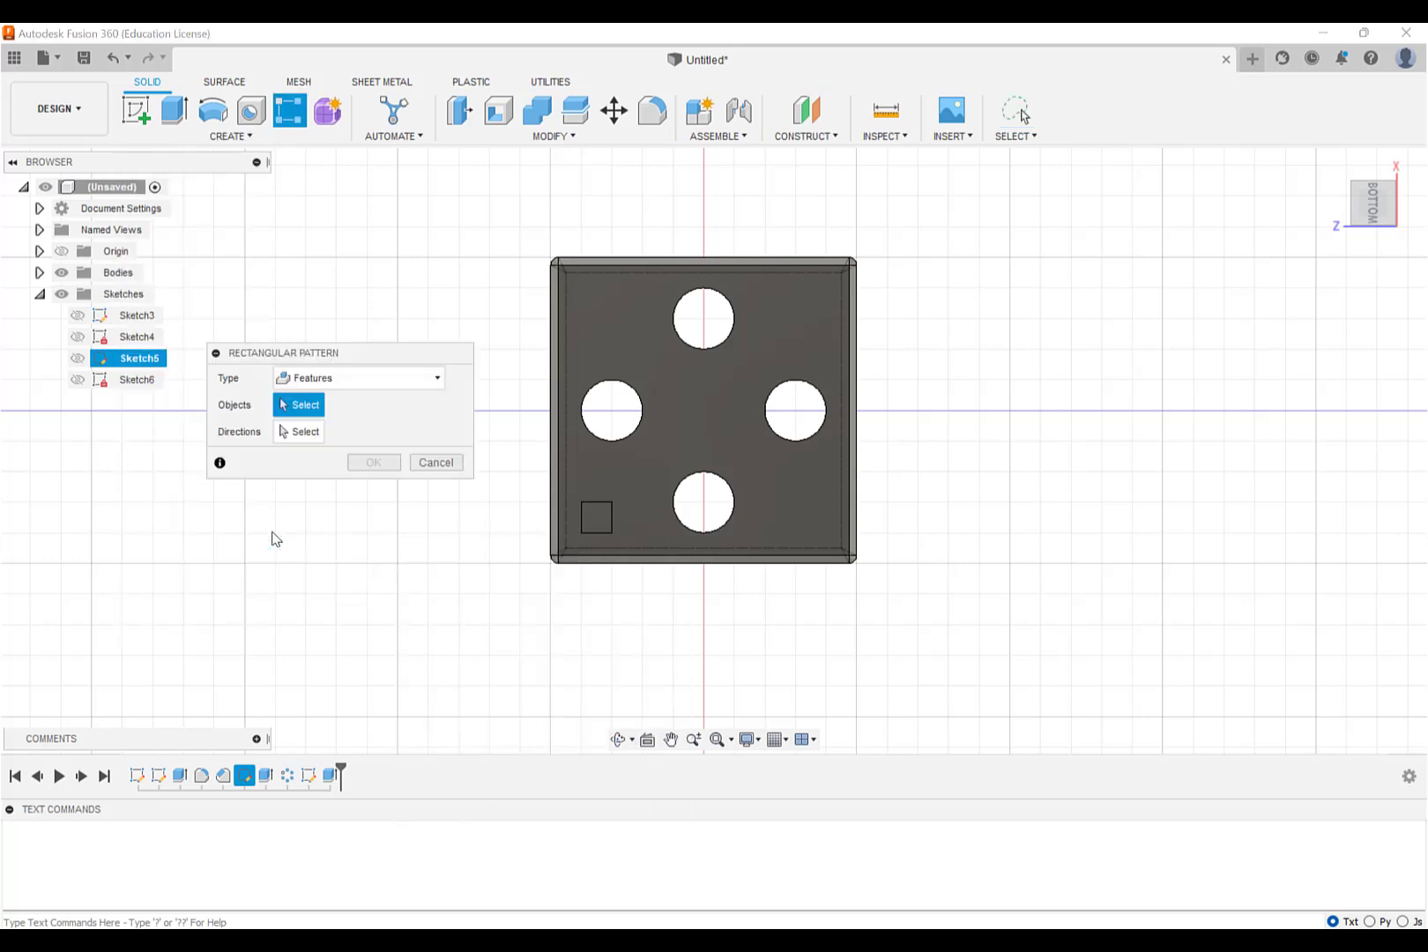
left_click(596, 523)
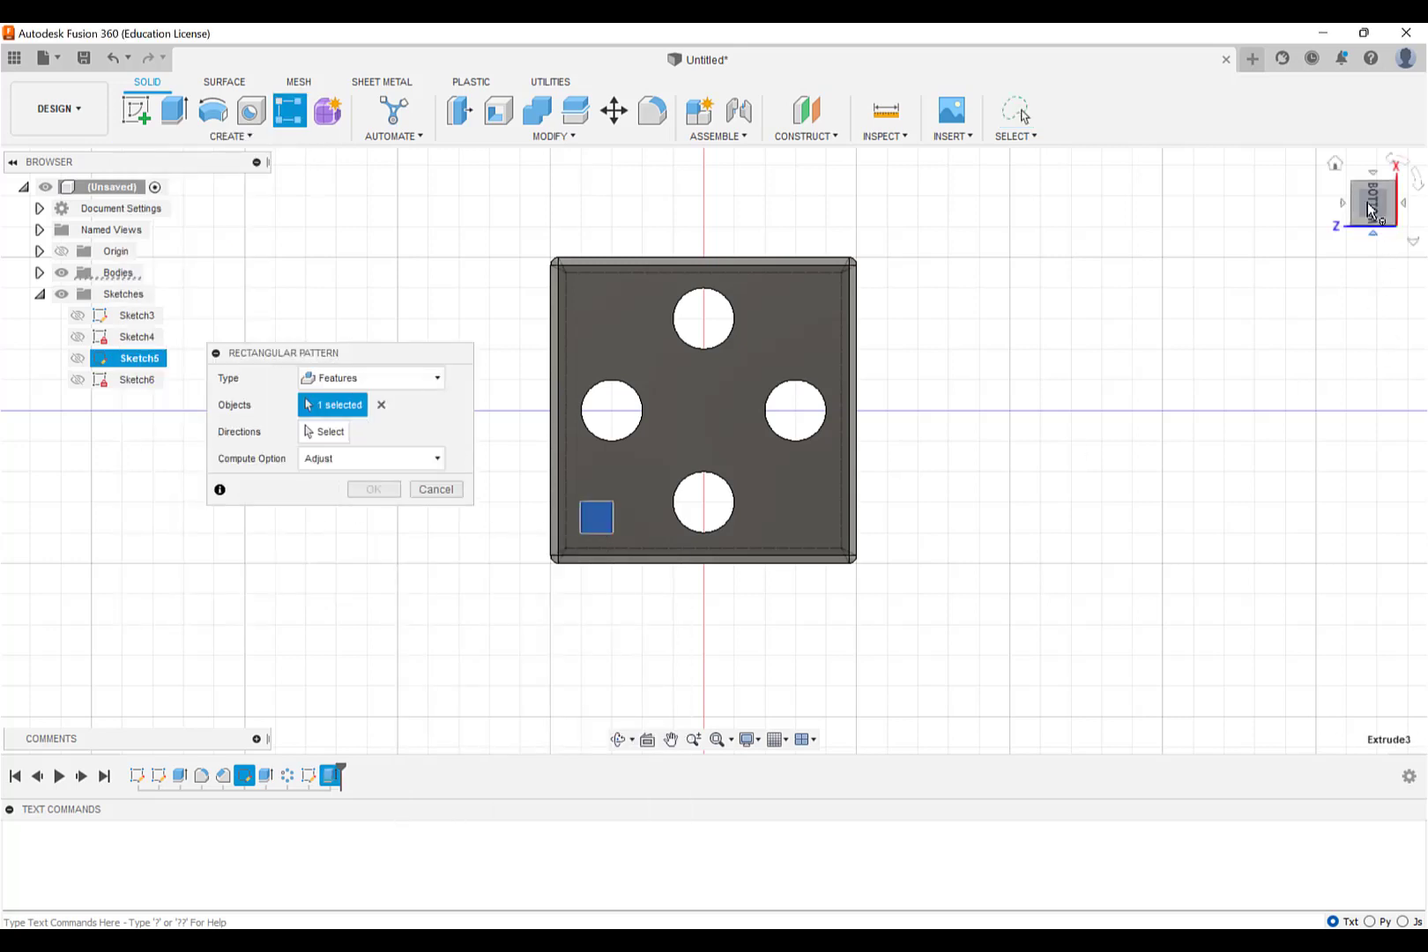
mouse_move(1370, 207)
left_mouse_down()
mouse_move(1362, 249)
mouse_move(1365, 209)
left_mouse_up()
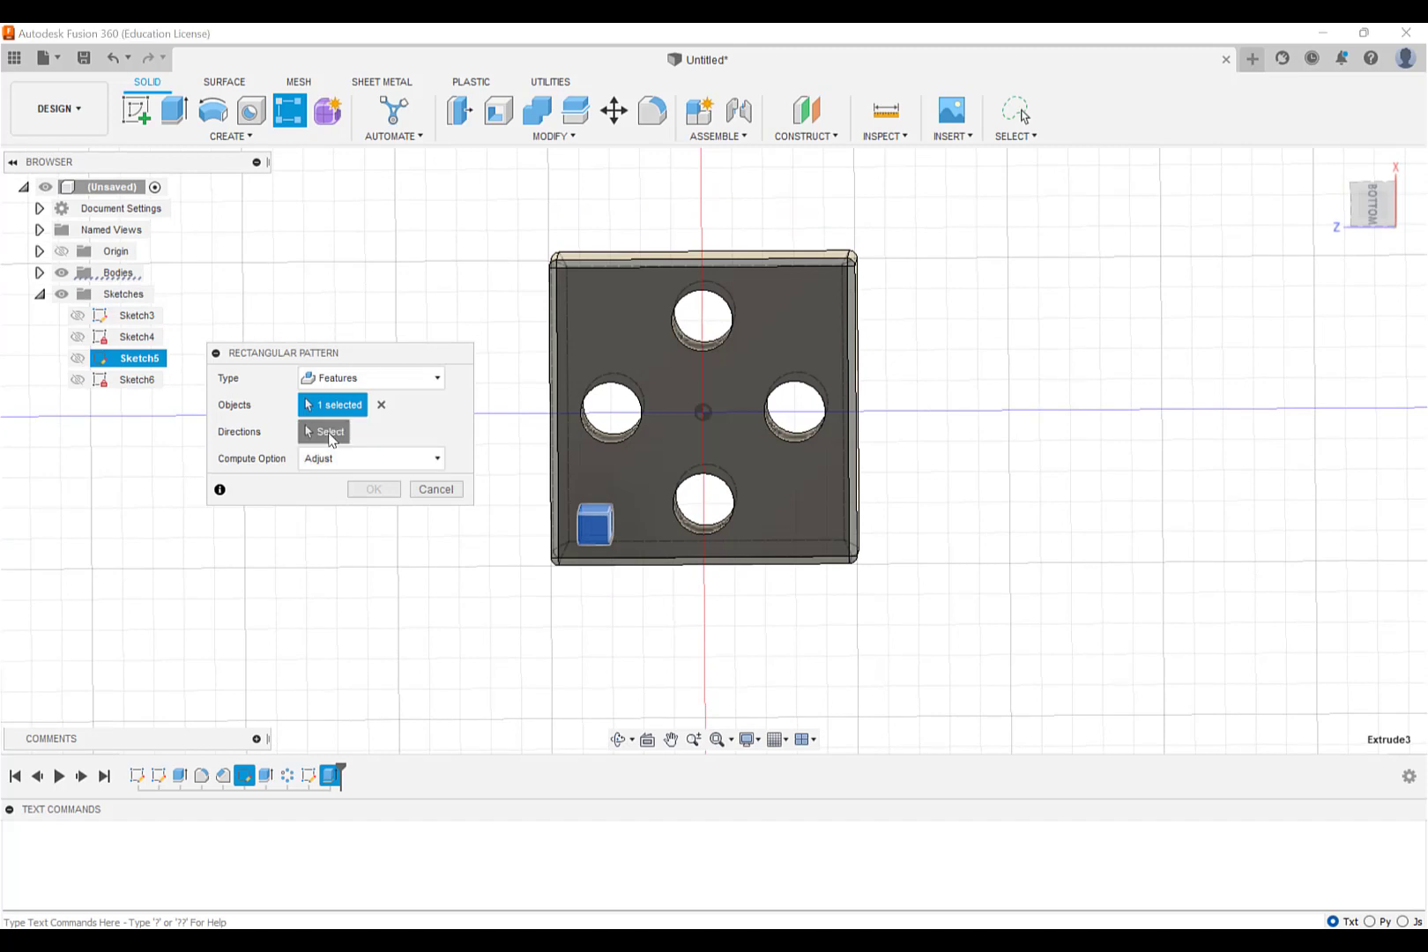
left_click(331, 433)
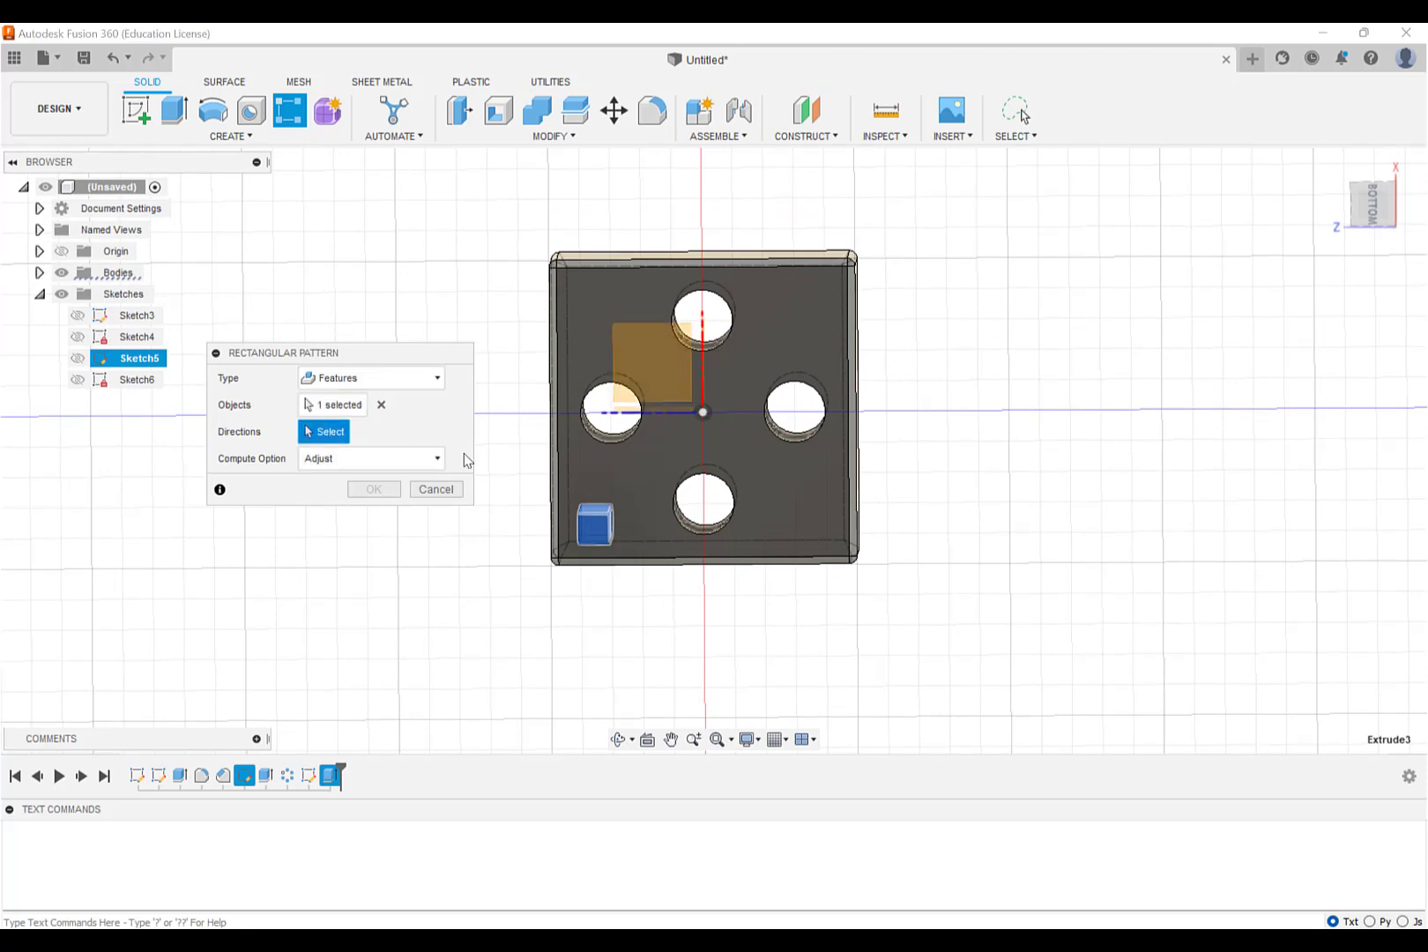
left_click(558, 465)
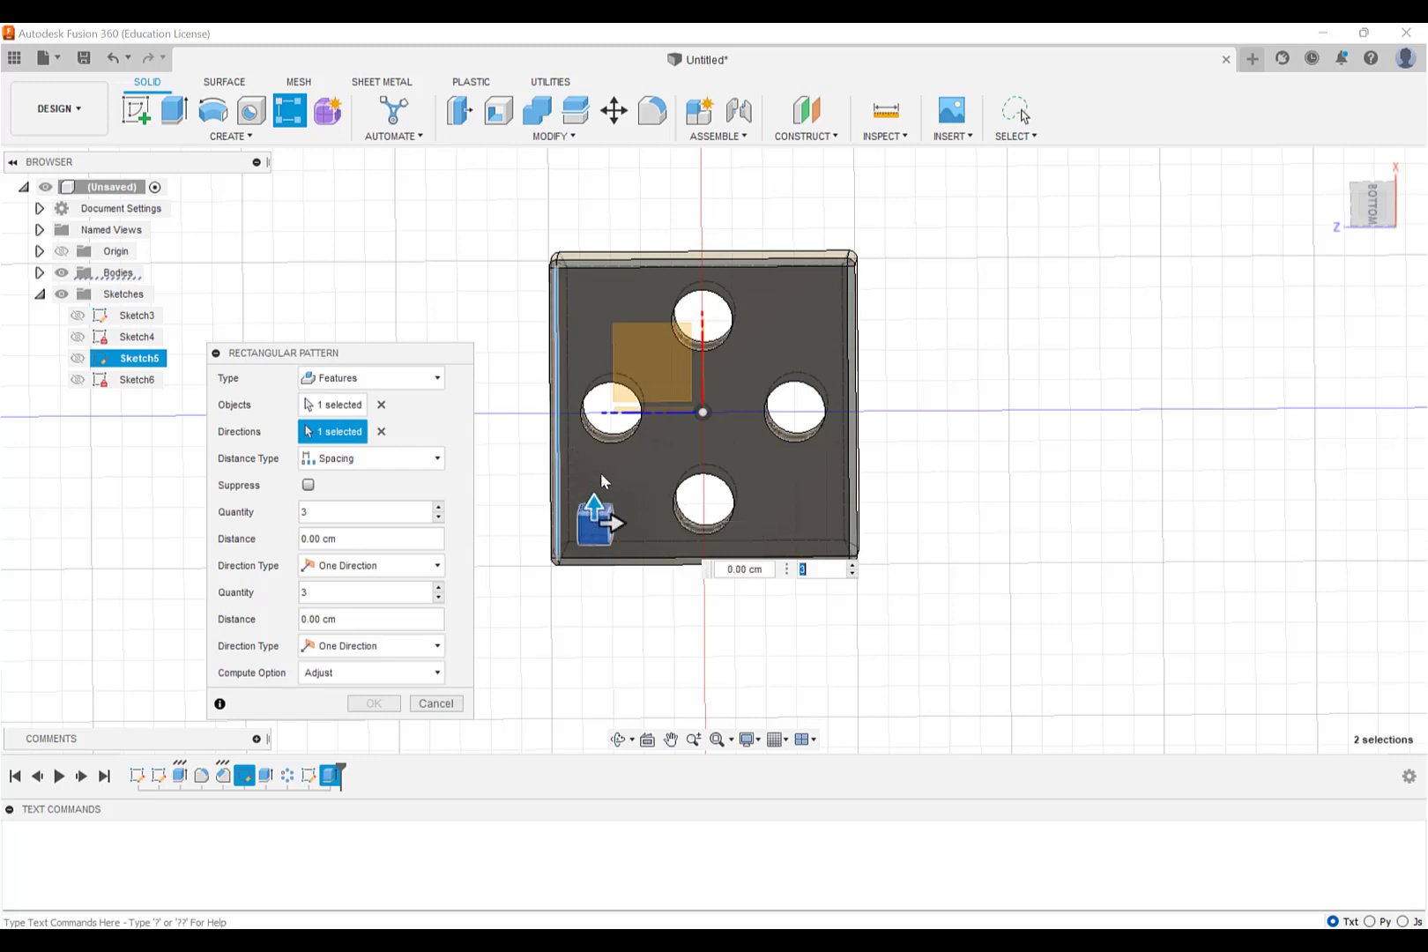
Step: Set both pattern directions to 2 copies spaced 7 cm apart and confirm
left_click_drag(596, 509, 599, 403)
key("Tab")
left_click(439, 518)
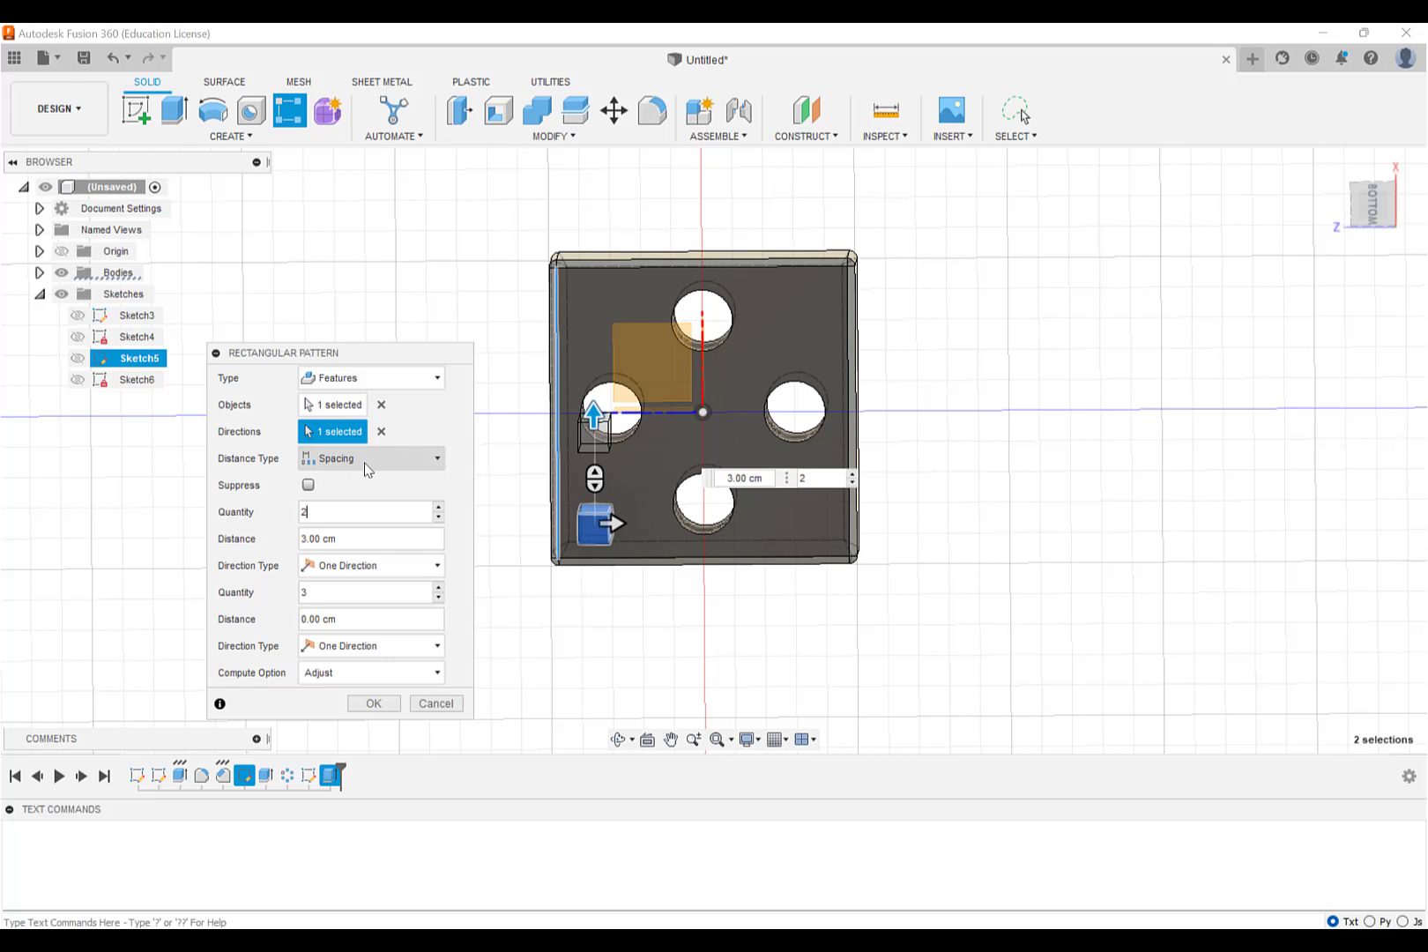
left_click_drag(338, 539, 271, 535)
type("7")
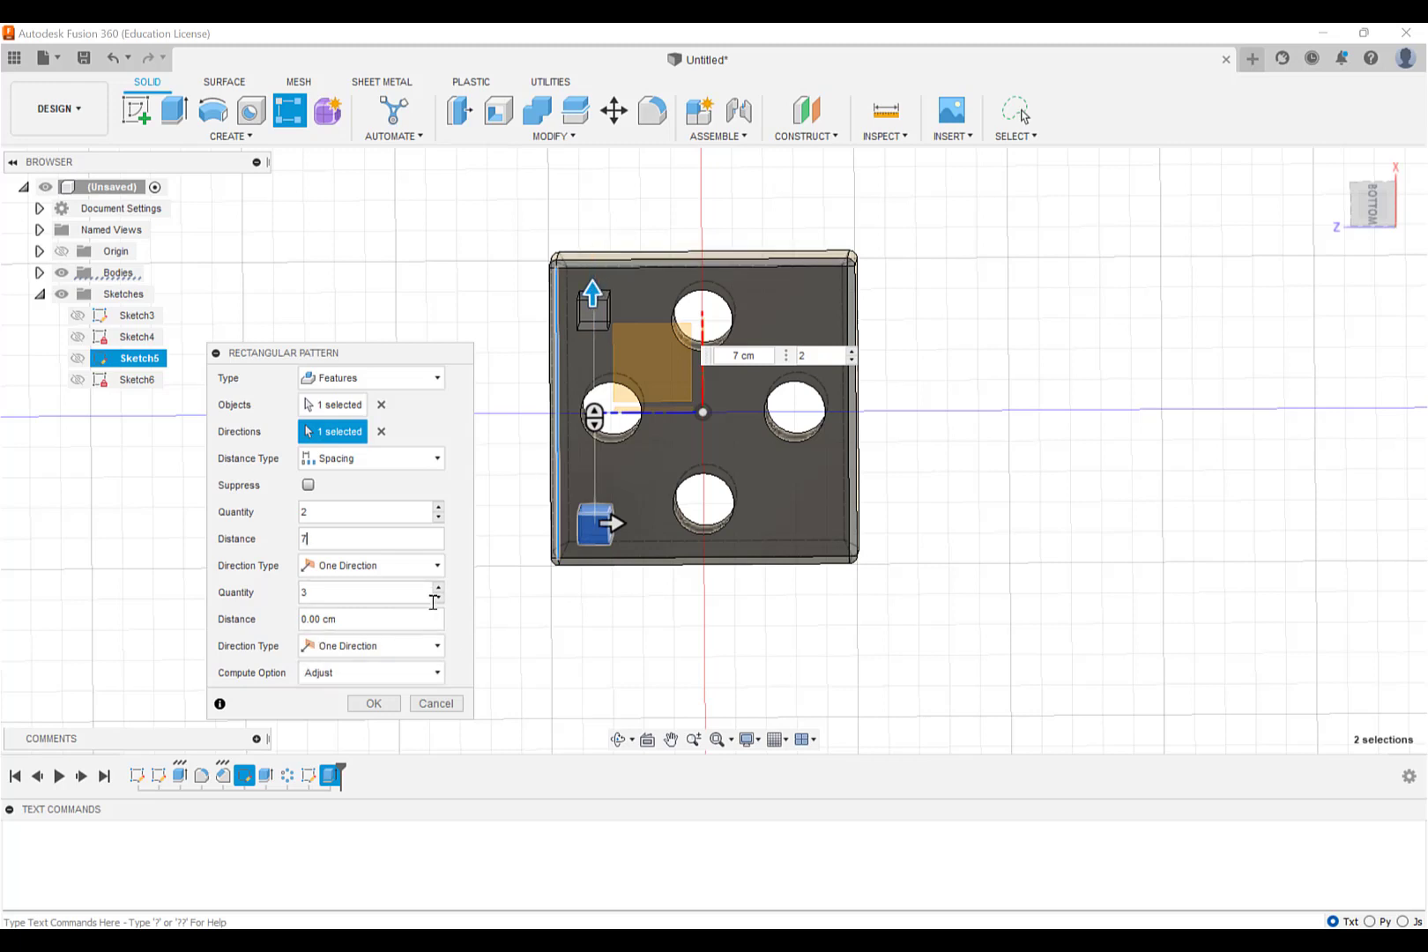
left_click_drag(414, 621, 263, 622)
type("7")
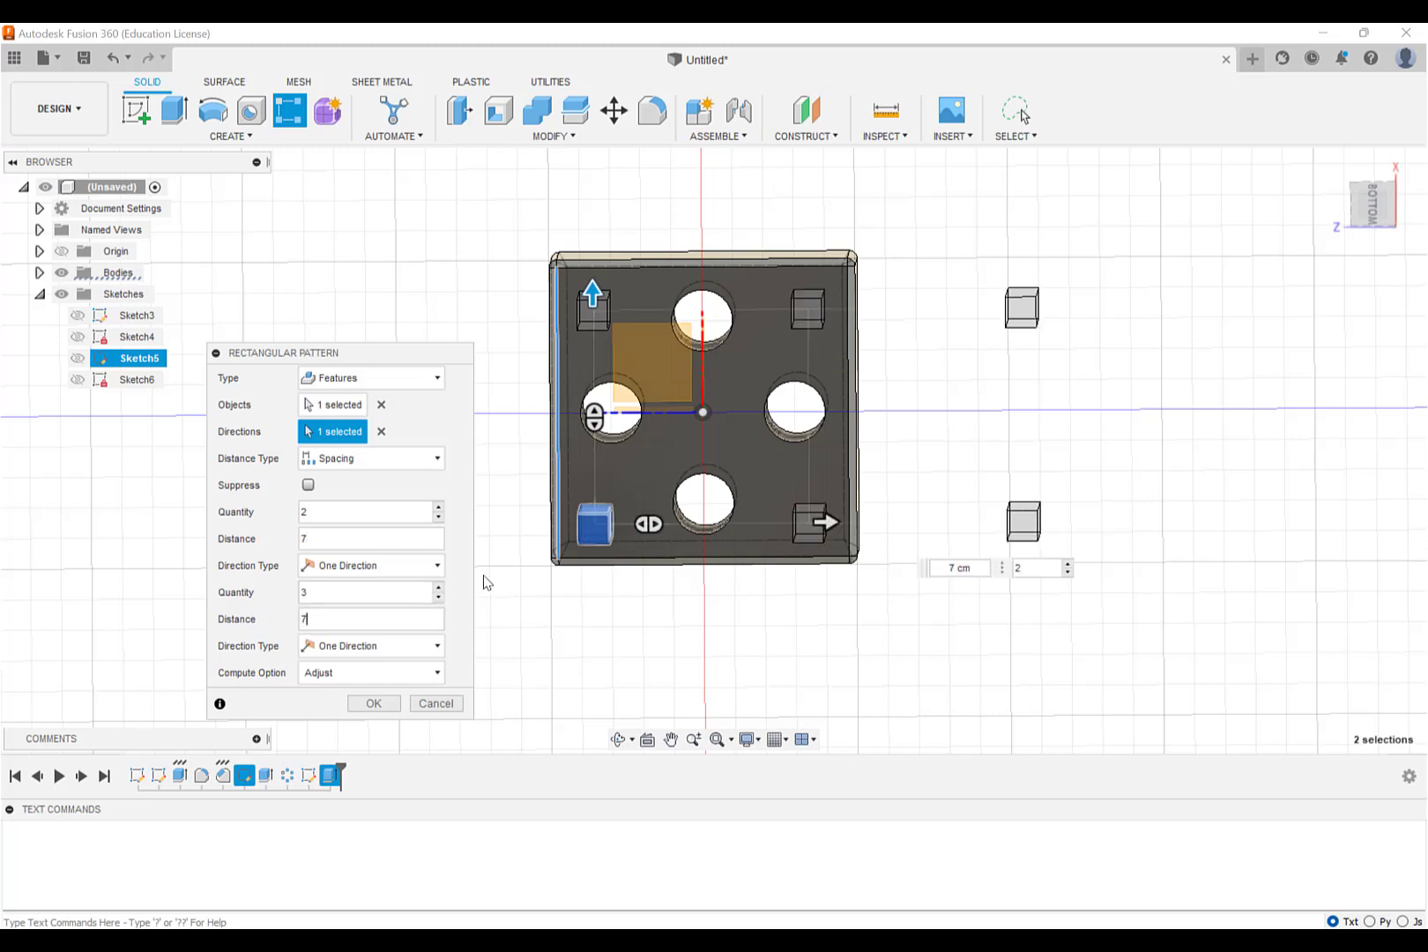
left_click(440, 597)
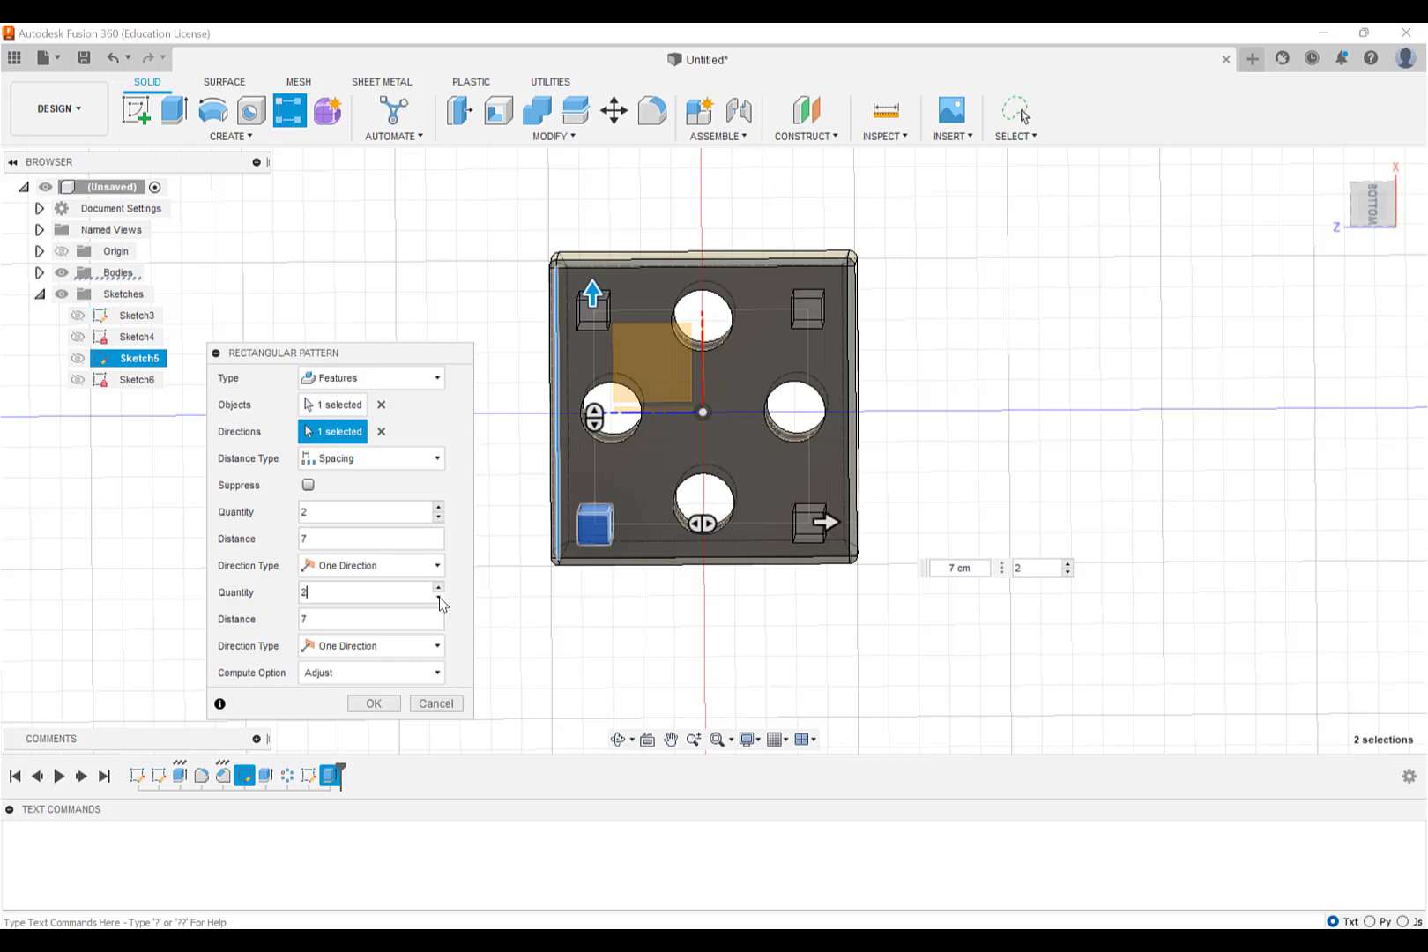
left_click(373, 703)
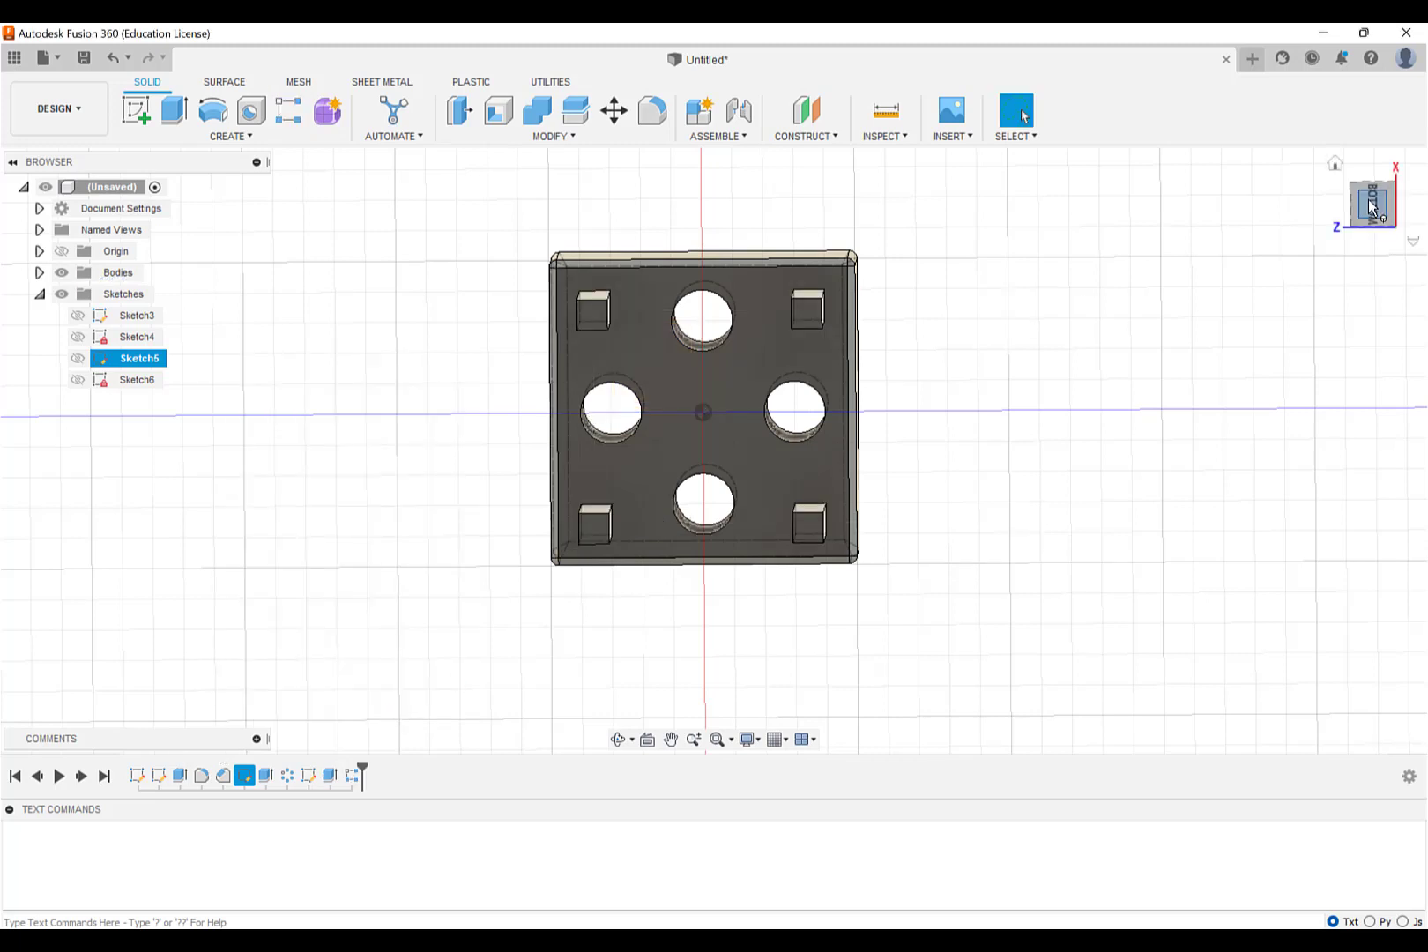
Step: Edit the Extrude3 leg feature, changing its distance from 5 cm to 2 cm
left_click_drag(1371, 209, 1382, 192)
mouse_move(714, 449)
middle_mouse_down("shift")
mouse_move(769, 430)
mouse_move(779, 384)
mouse_move(1275, 268)
middle_mouse_up("shift")
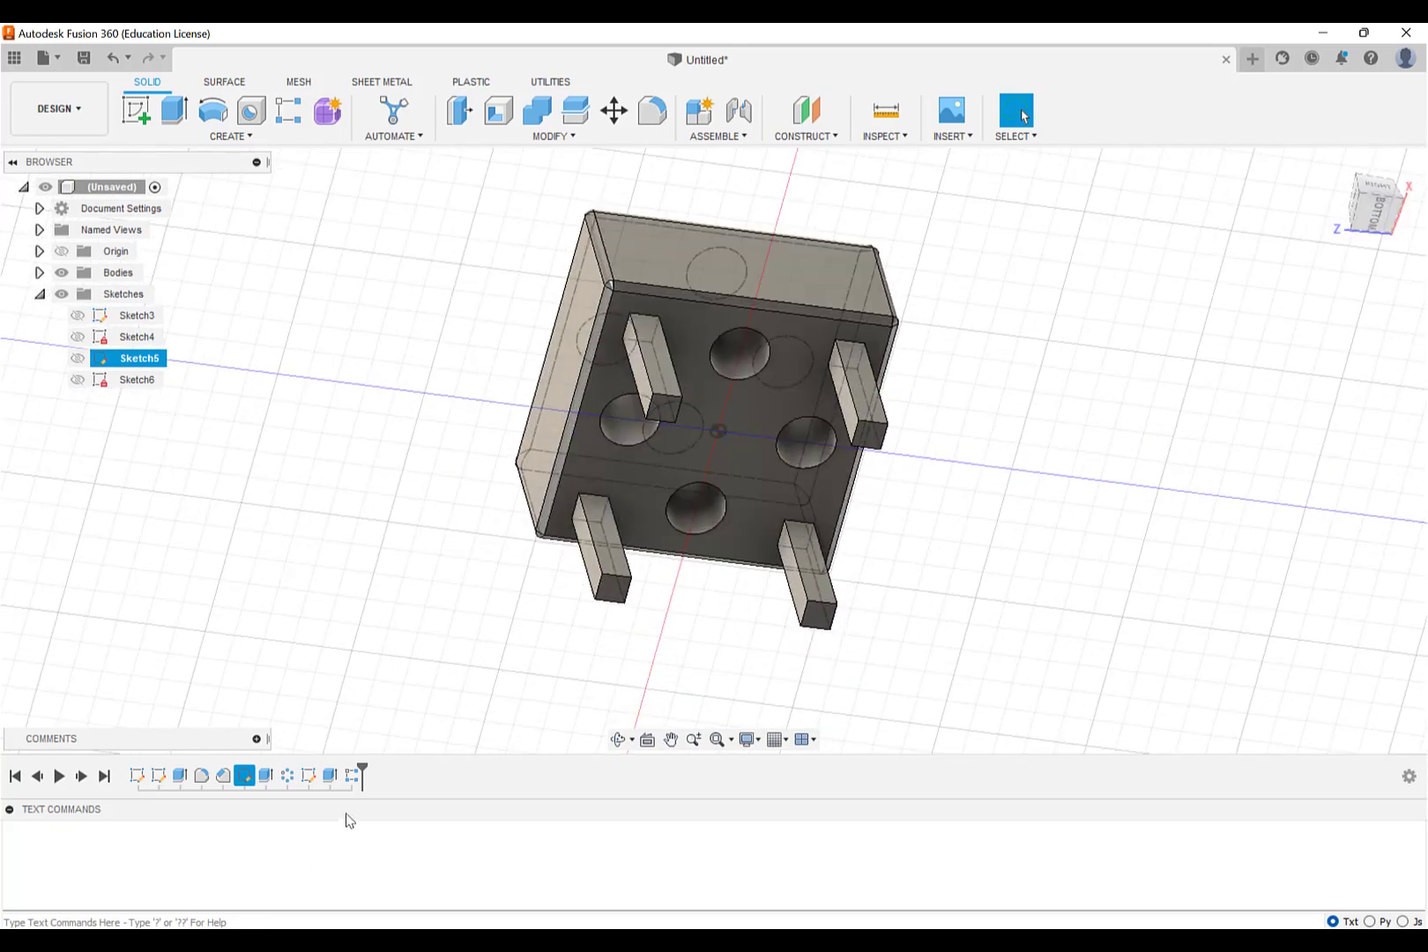
right_click(331, 776)
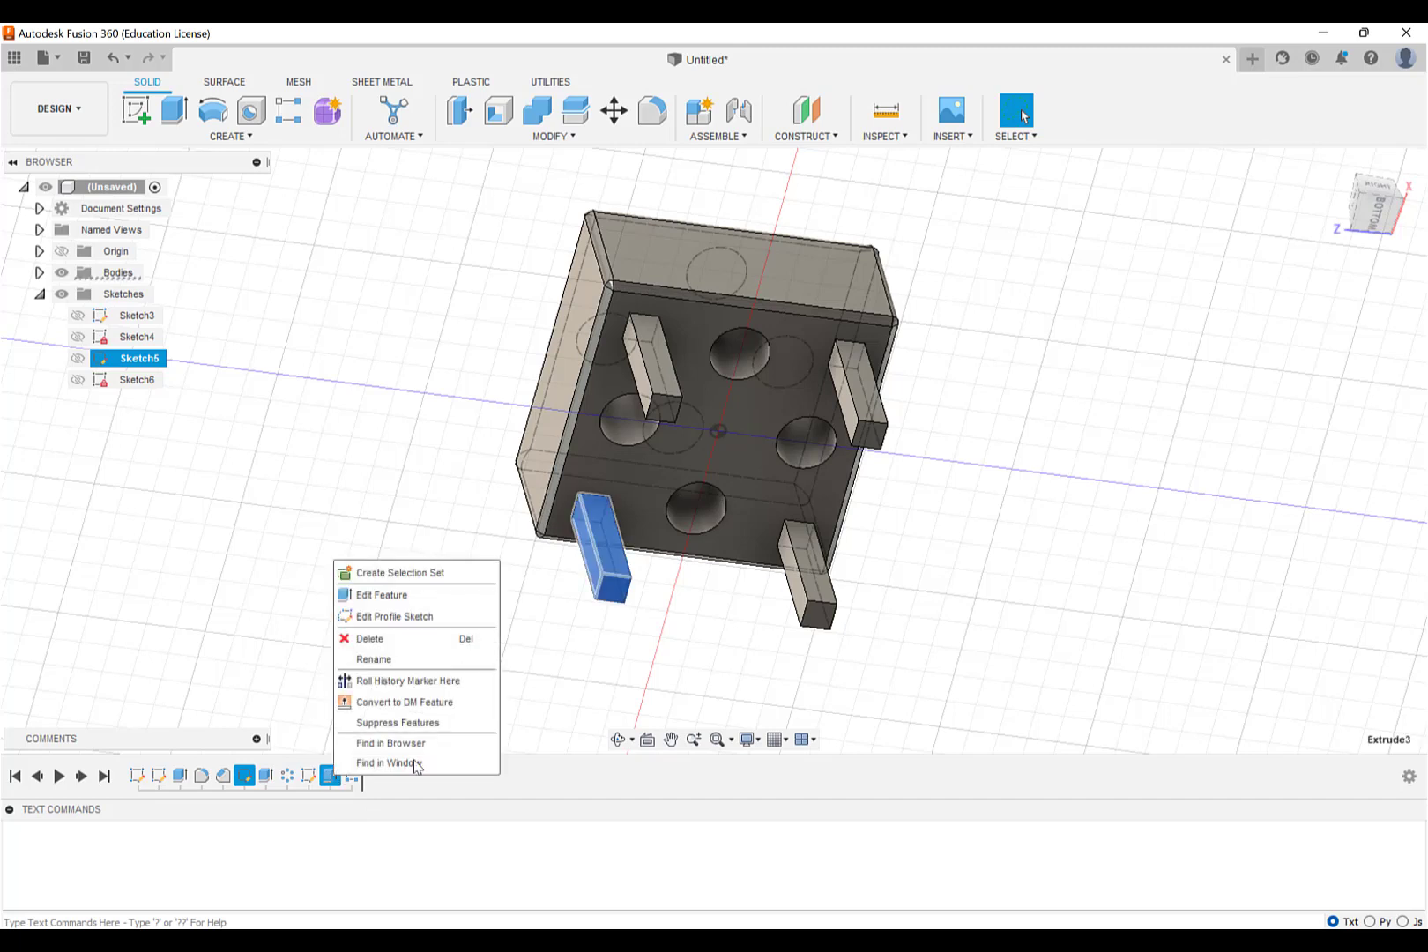
left_click(407, 597)
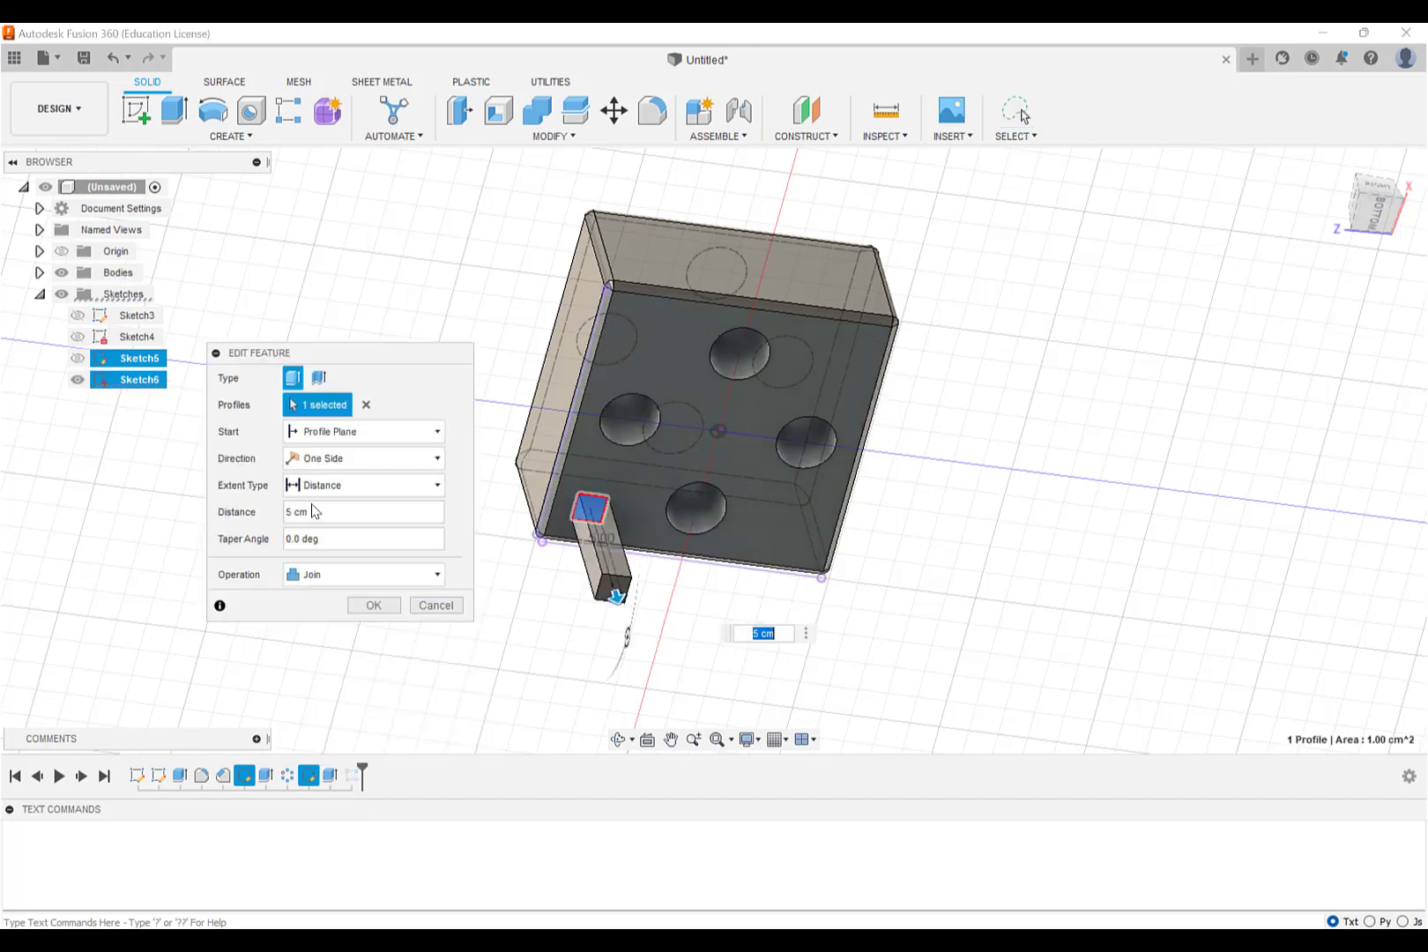
double_click(299, 513)
type("2")
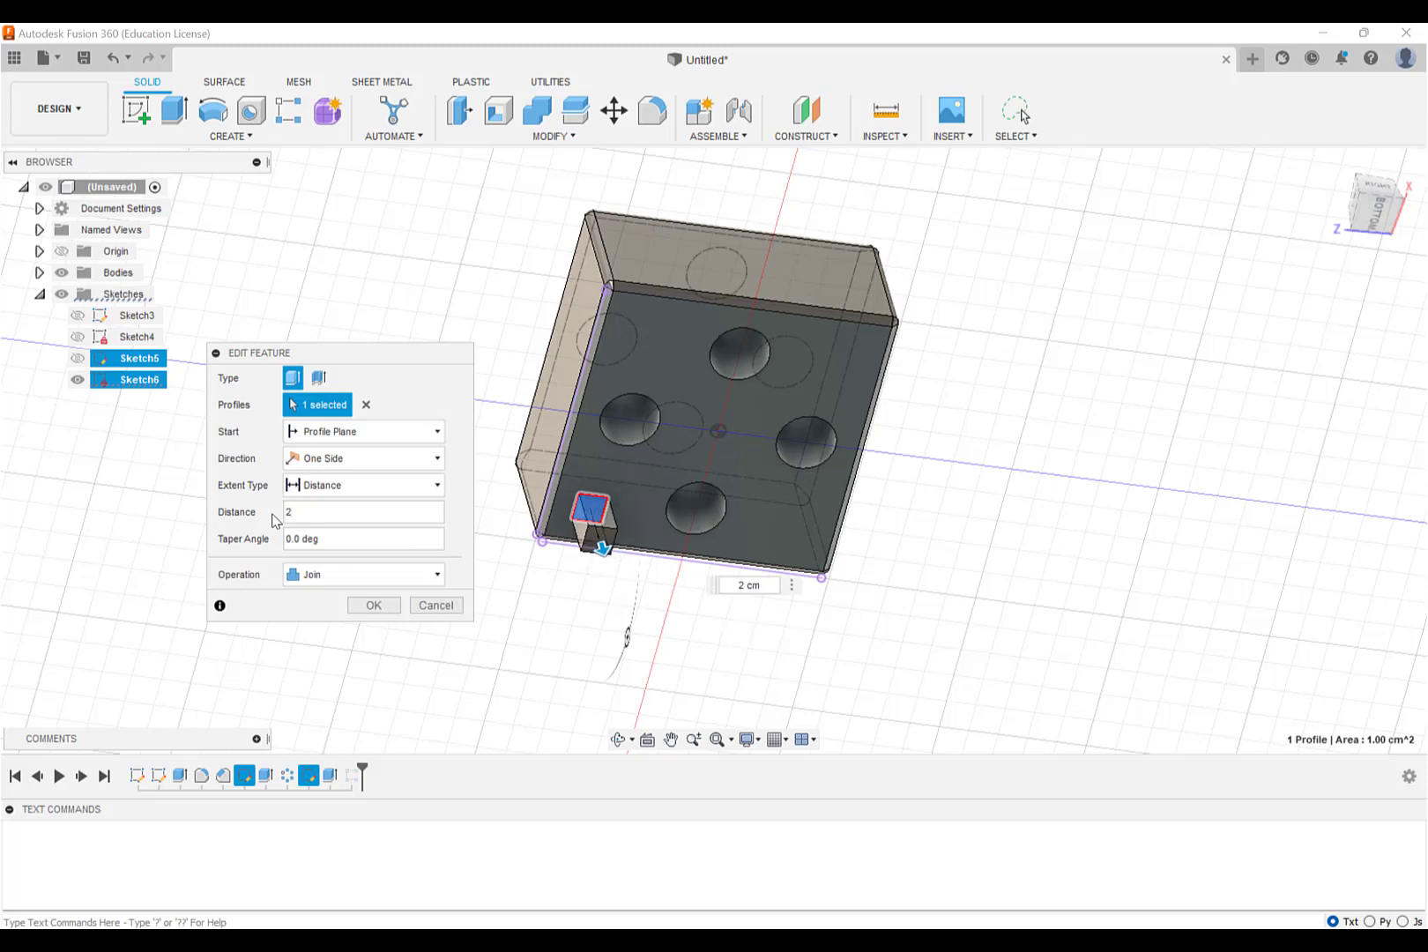
key("Return")
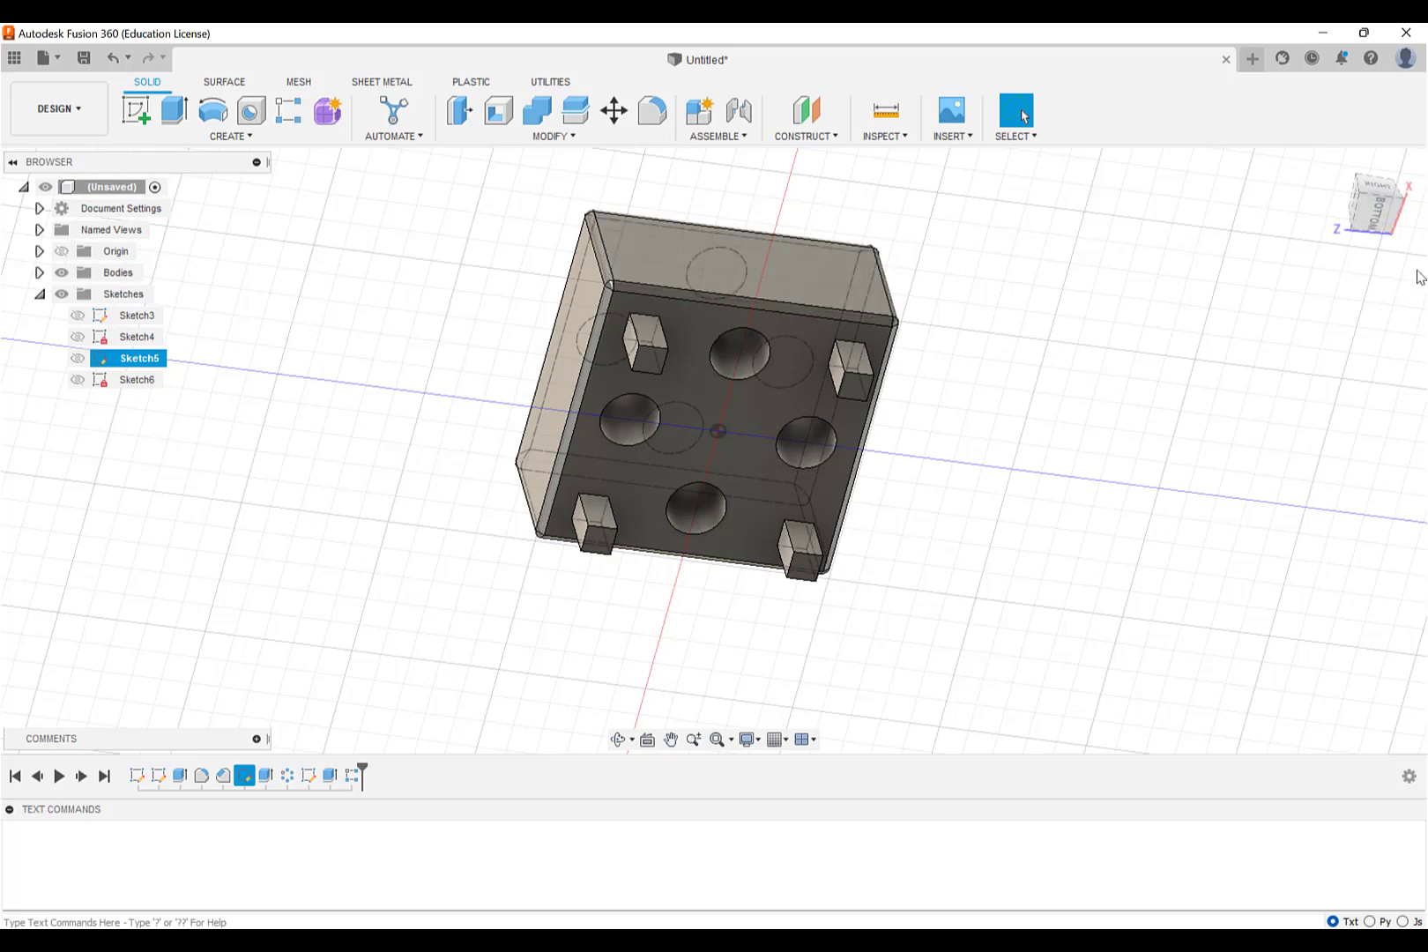
Step: Orbit around the legged box, then return it to the Home isometric view
left_click_drag(1369, 243, 921, 315)
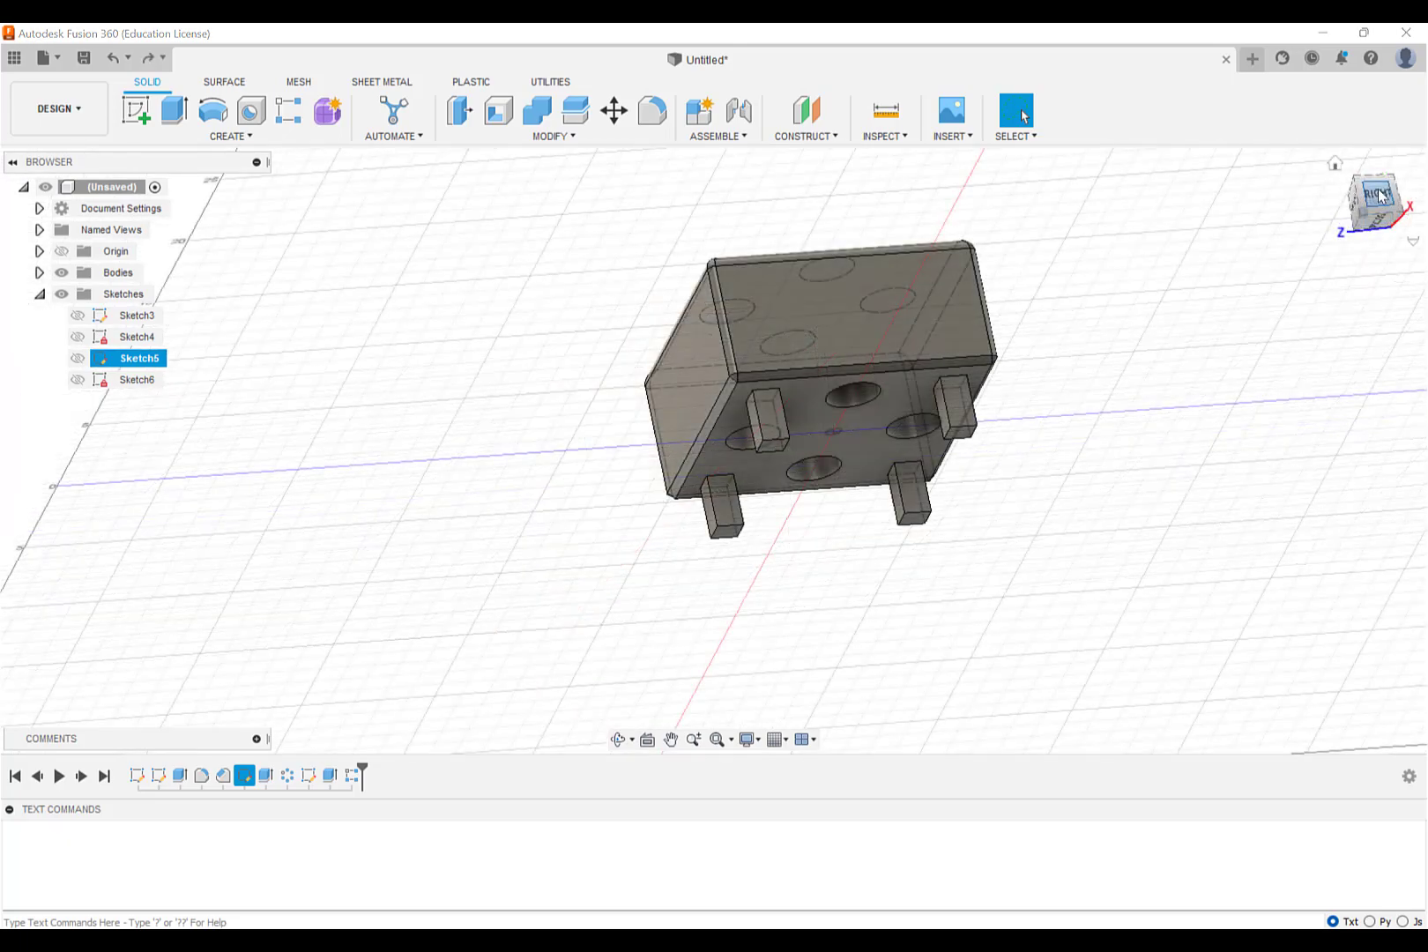
mouse_move(1322, 223)
middle_mouse_down("shift")
mouse_move(1304, 246)
mouse_move(1296, 202)
mouse_move(1329, 252)
mouse_move(1322, 220)
mouse_move(1327, 238)
middle_mouse_up("shift")
left_click(1335, 164)
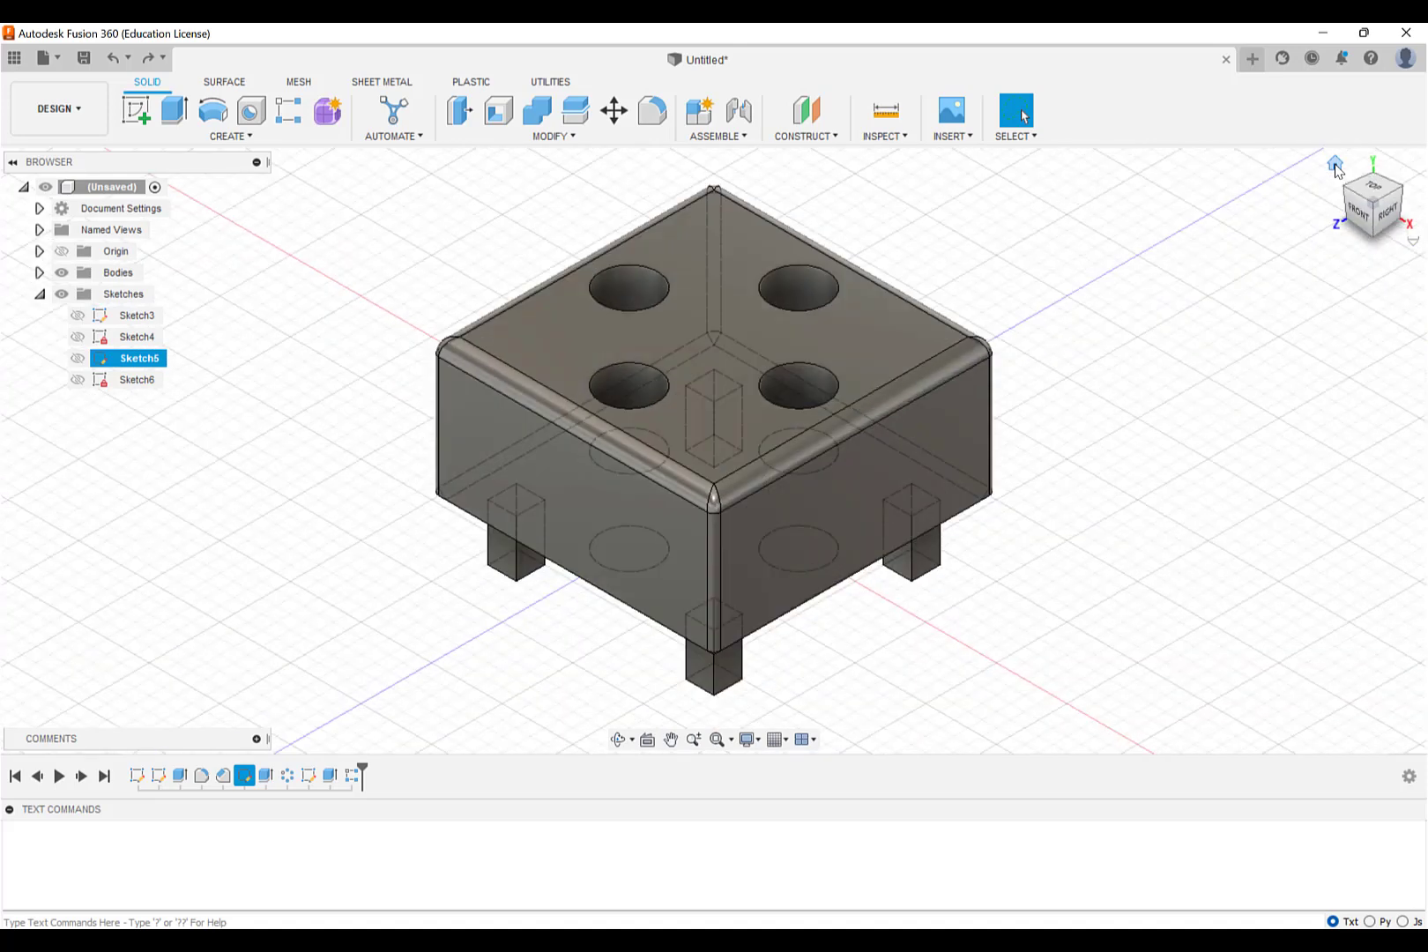